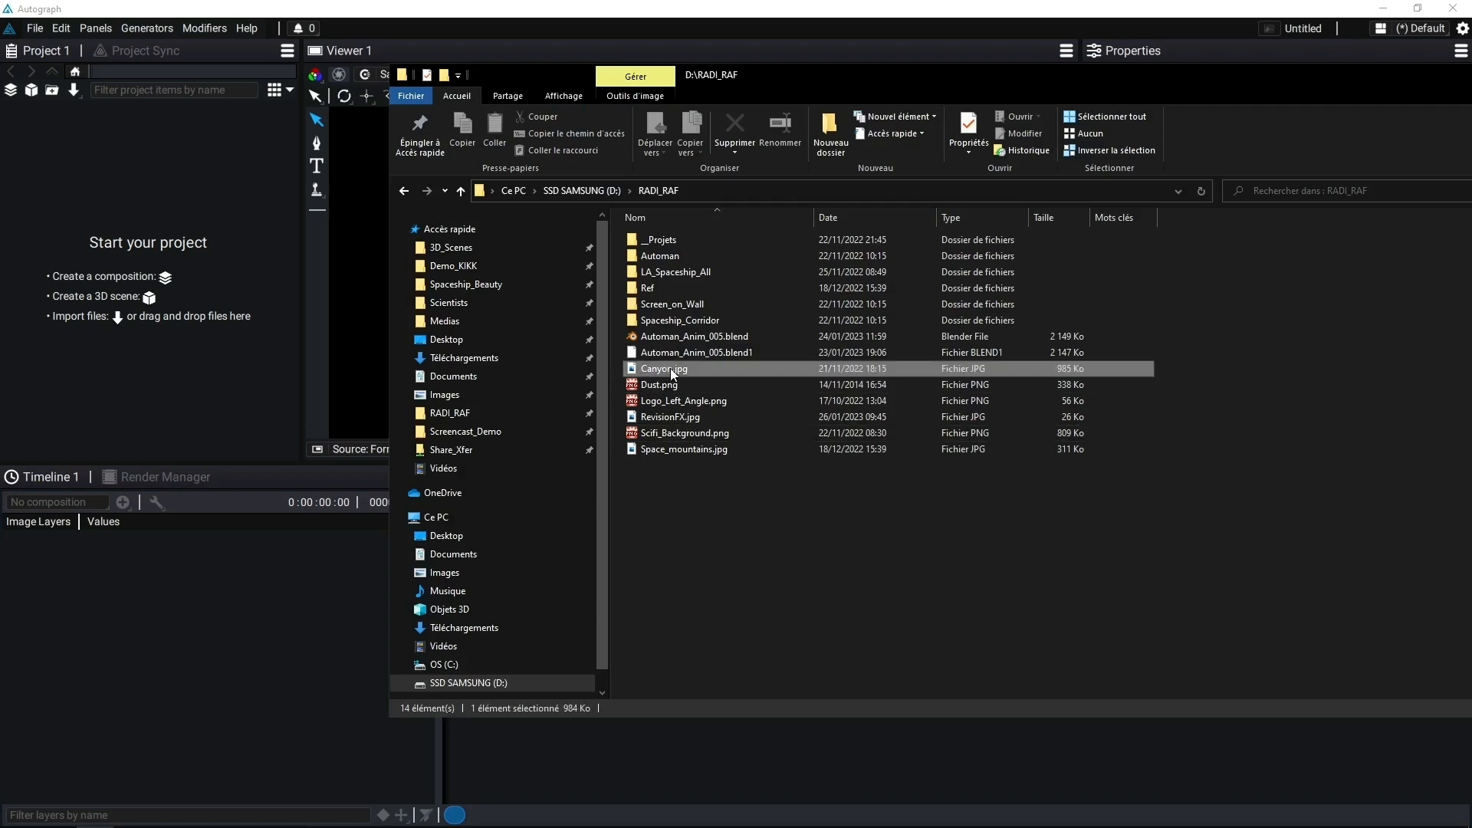
Import the image files from Canyon.jpg through Scifi_Background.png in the RADI_RAF folder into the project and widen the project area.
left_click(668, 437, "shift")
left_click_drag(668, 437, 122, 315)
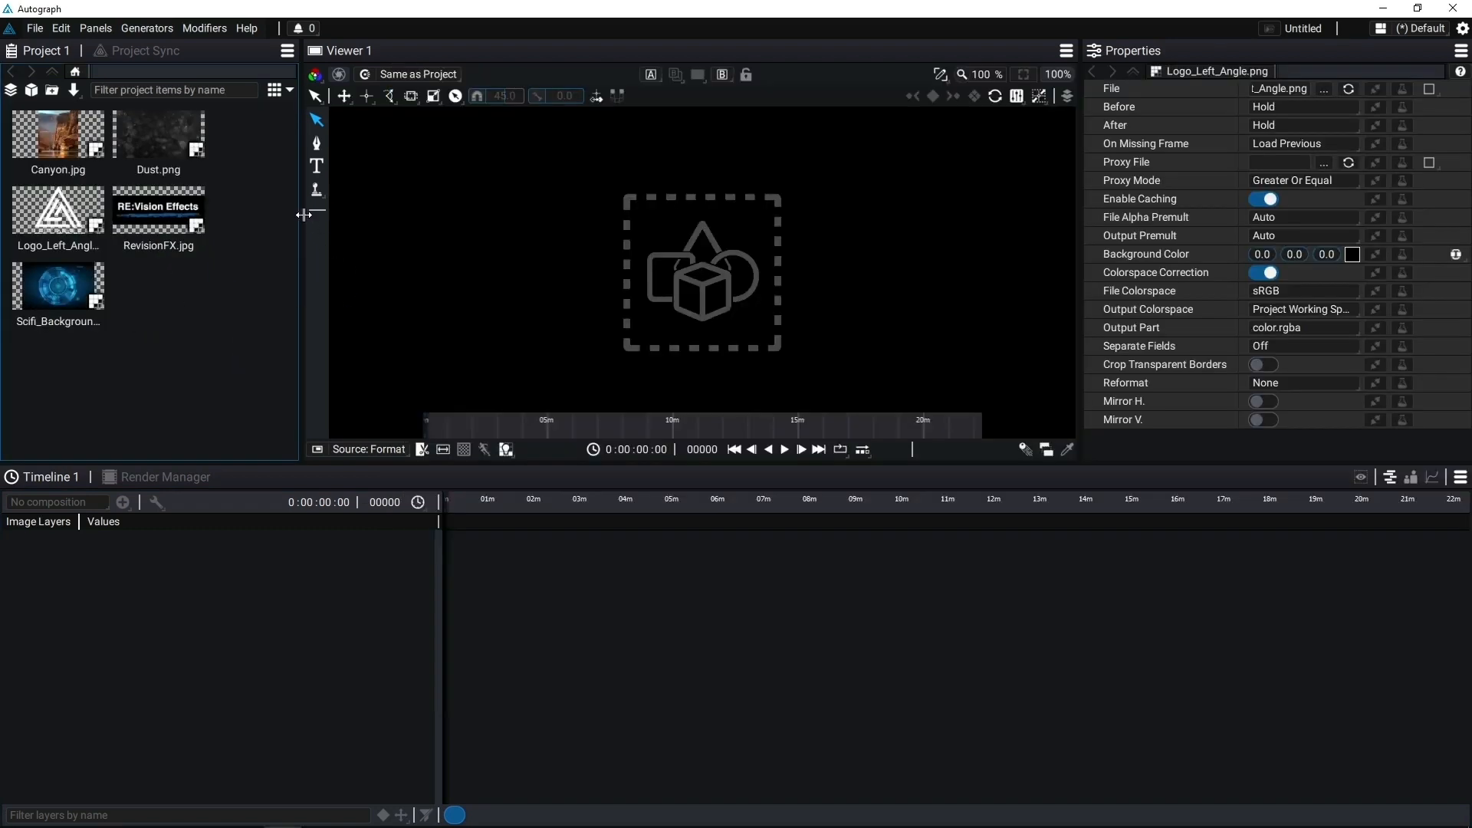
left_click_drag(304, 216, 340, 230)
Create a composition from the Scifi_Background.png project item.
left_click(171, 212)
right_click(156, 212)
left_click(227, 349)
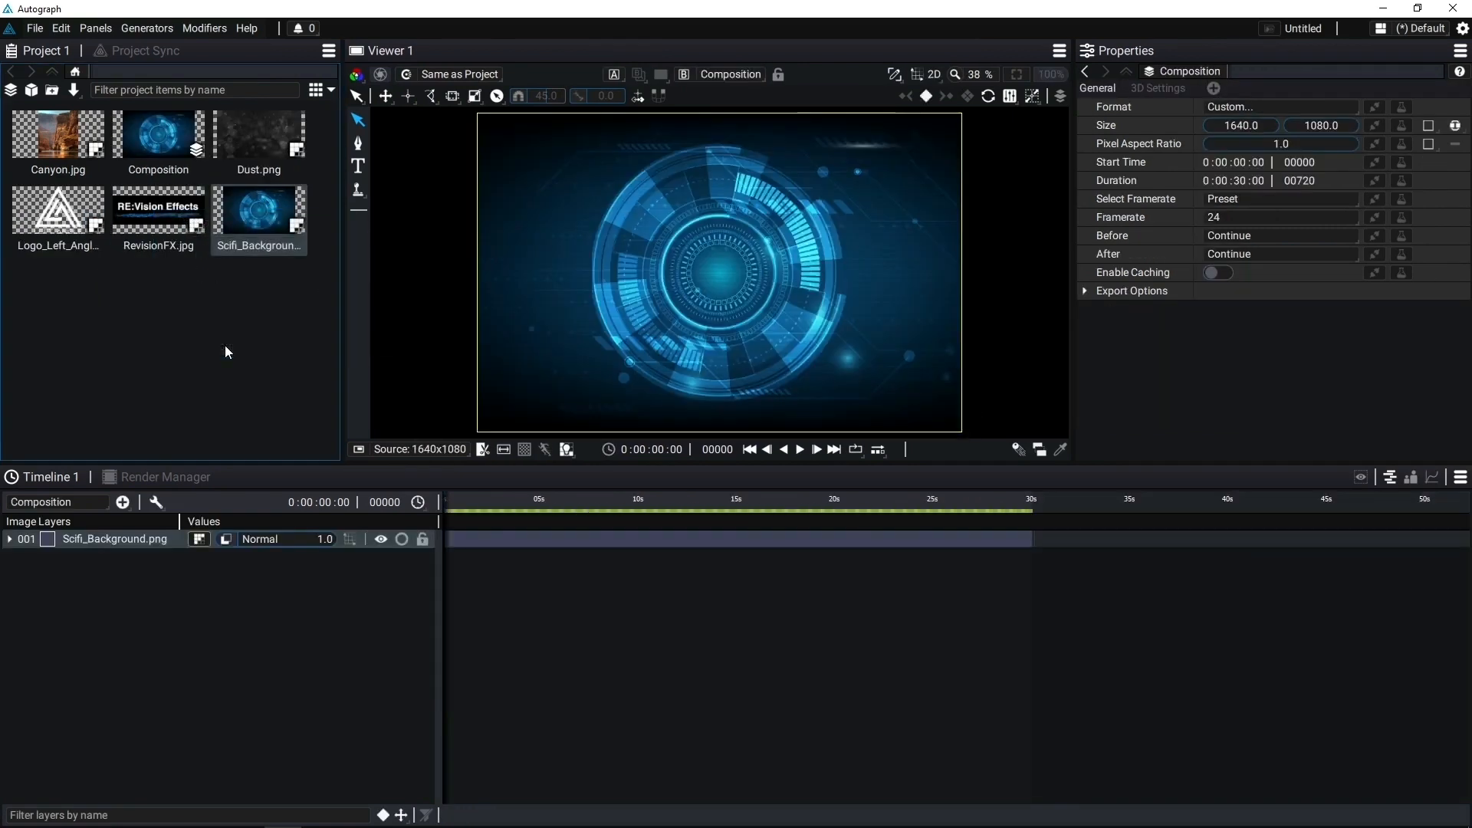
Stack RevisionFX.jpg and Logo_Left_Angle.png as layers above the background, and fit the composition in an enlarged viewer.
left_click_drag(157, 216, 98, 532)
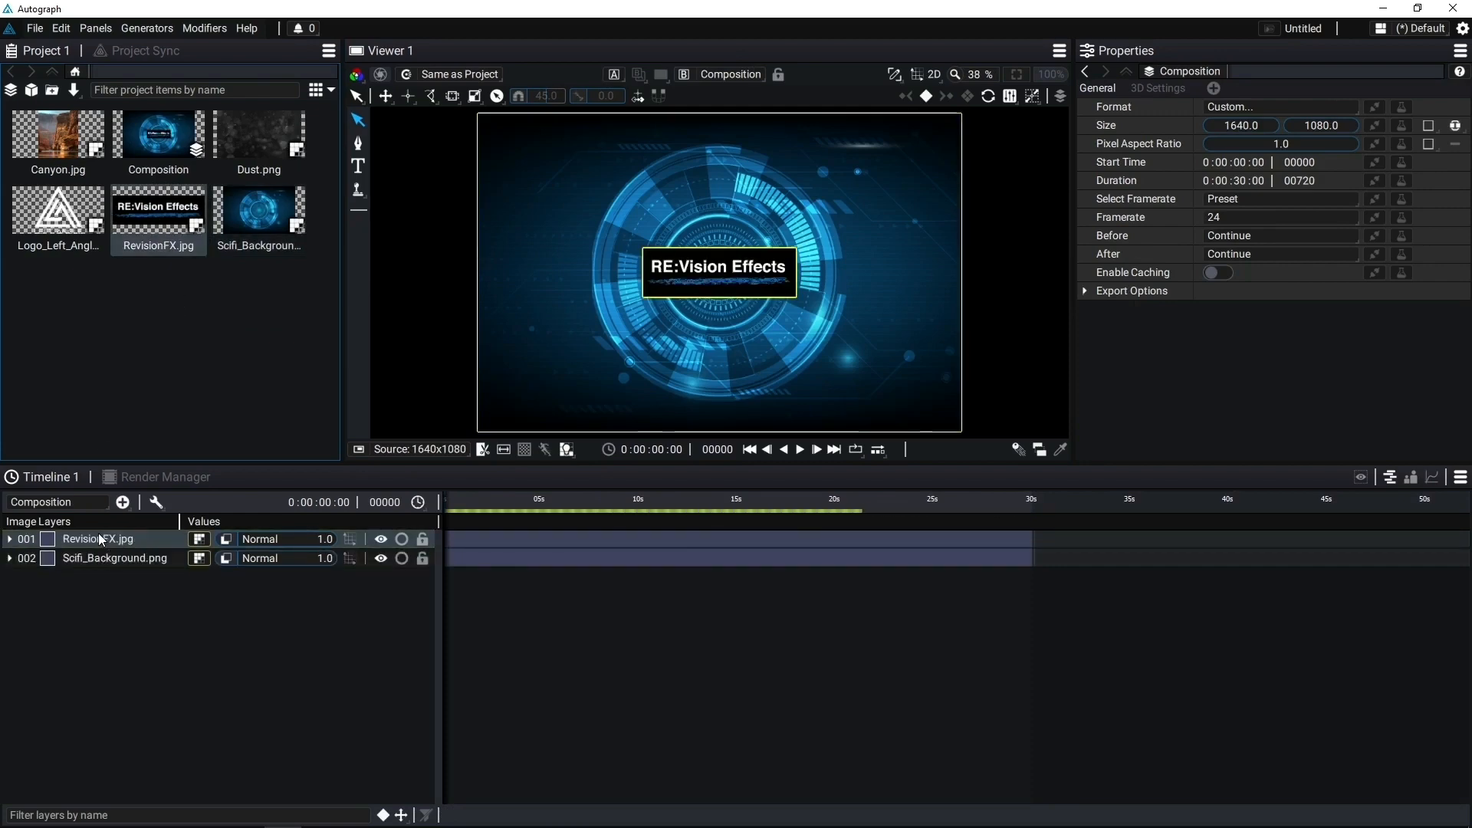
left_click_drag(57, 211, 107, 529)
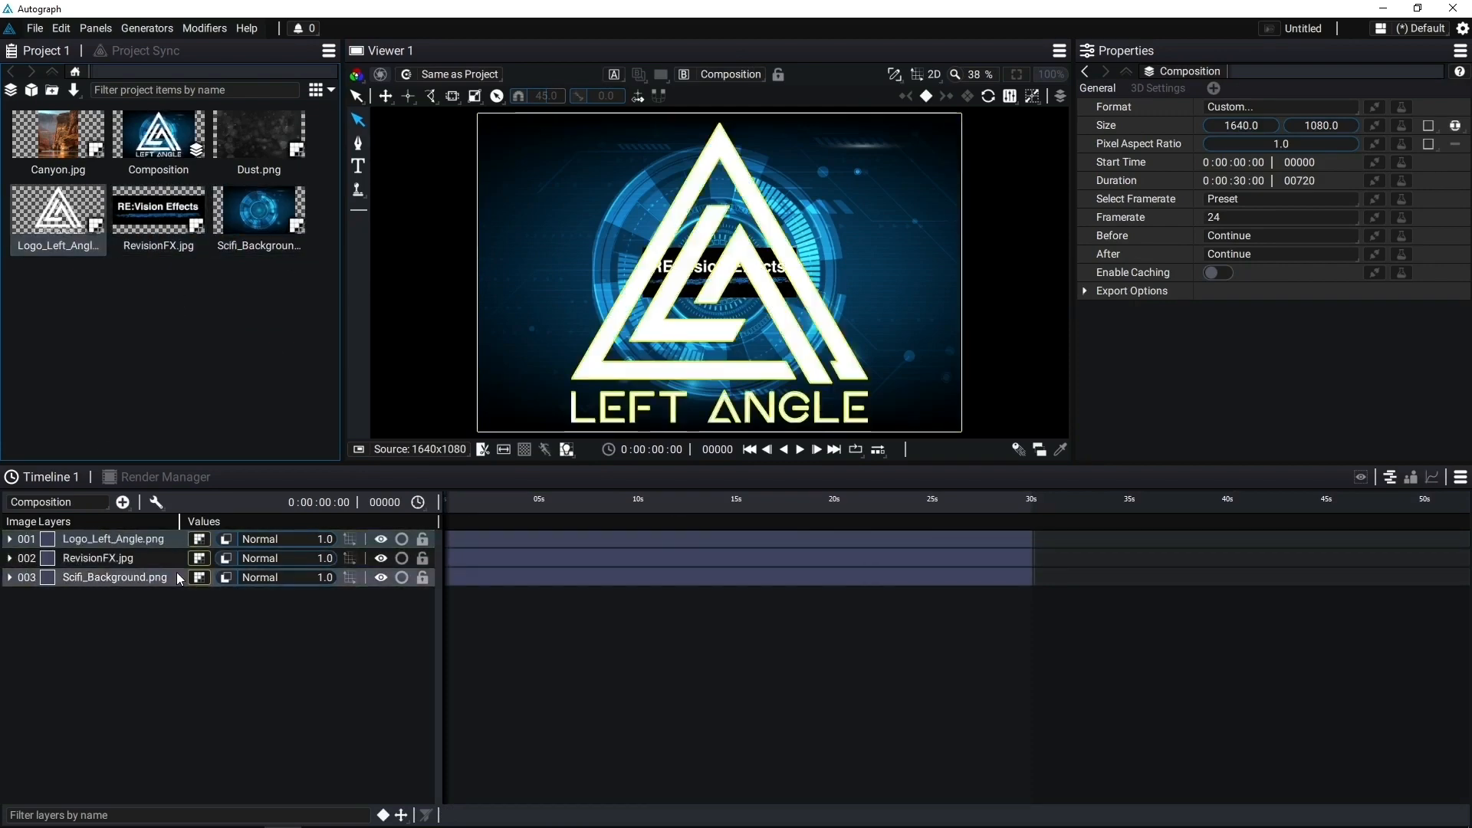
left_click_drag(585, 462, 584, 590)
left_click(1016, 74)
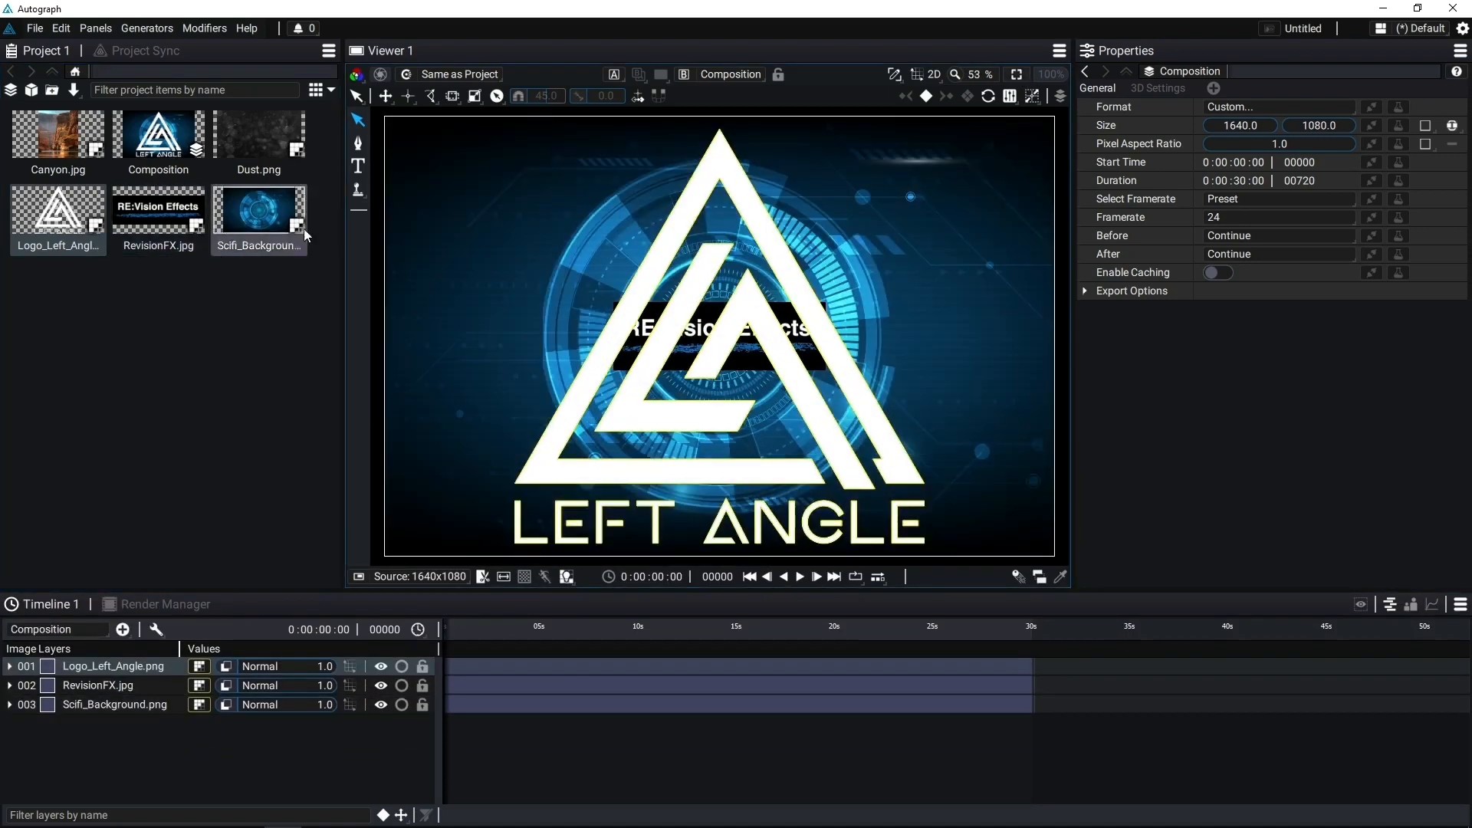
left_click_drag(342, 226, 328, 212)
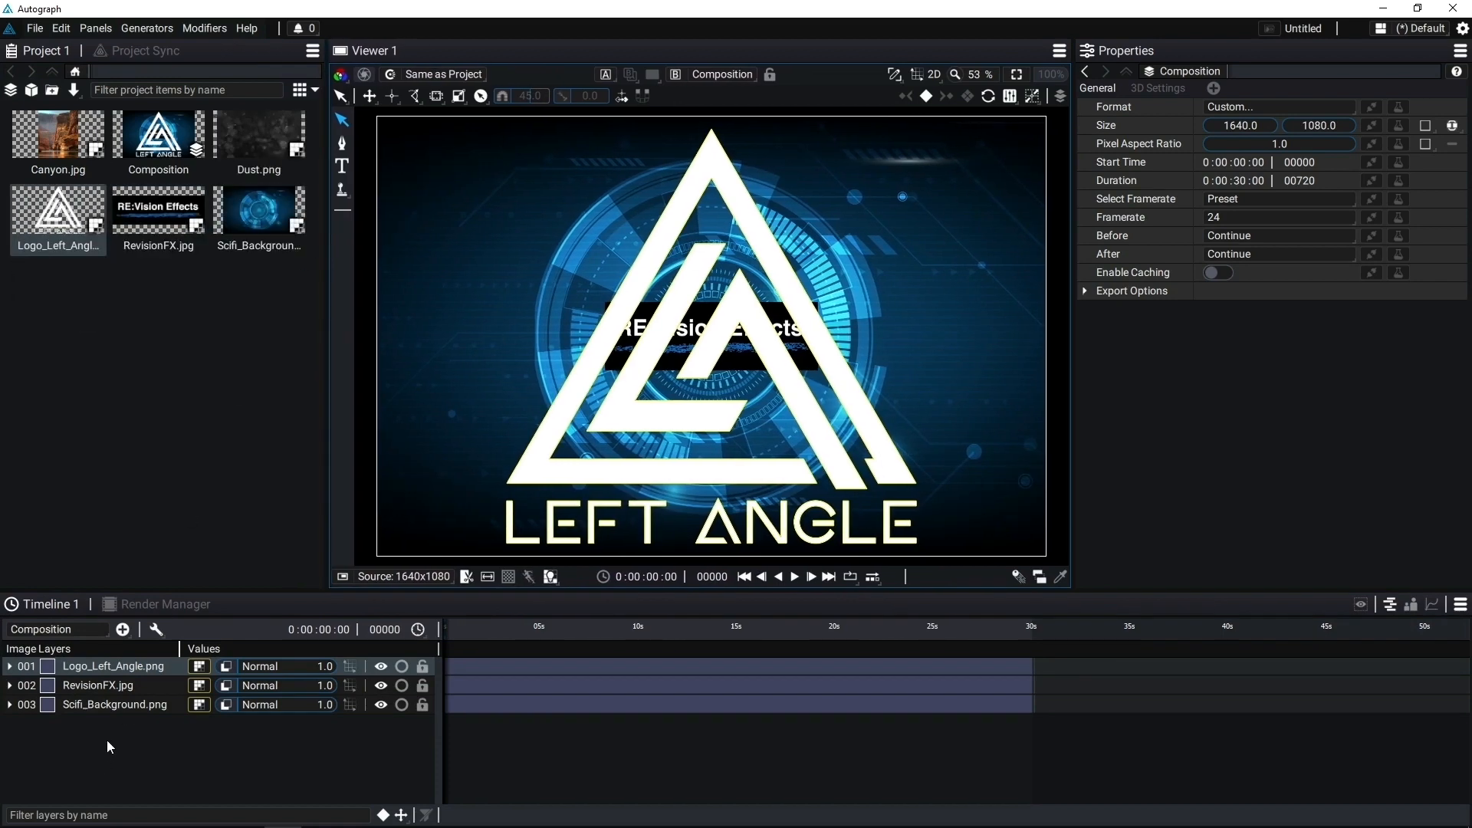
Maximize the viewer to examine the exploded layer stack, select the logo and RE:Vision Effects layers there, and restore the layout.
left_click(108, 704)
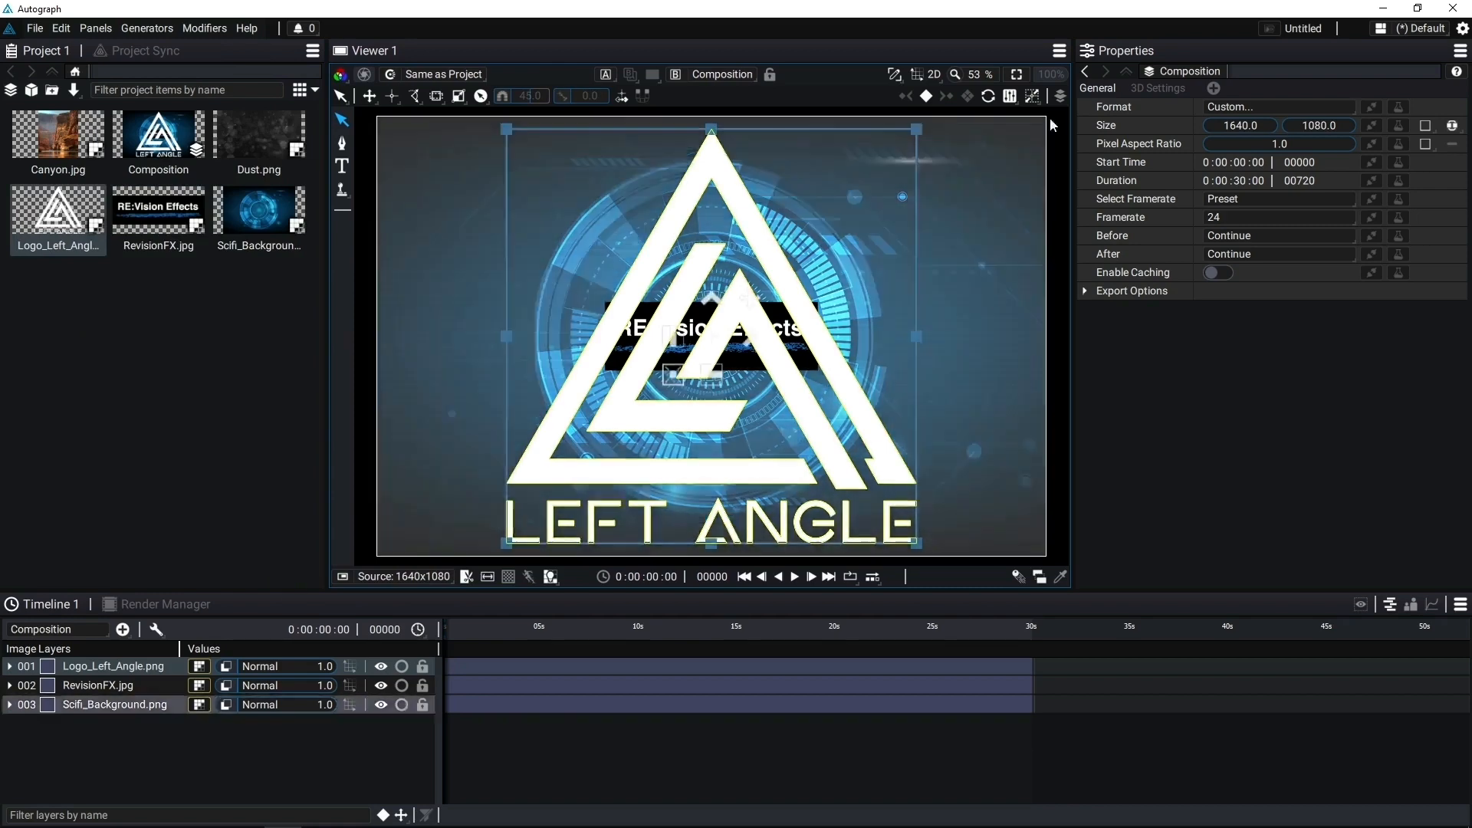
key("grave")
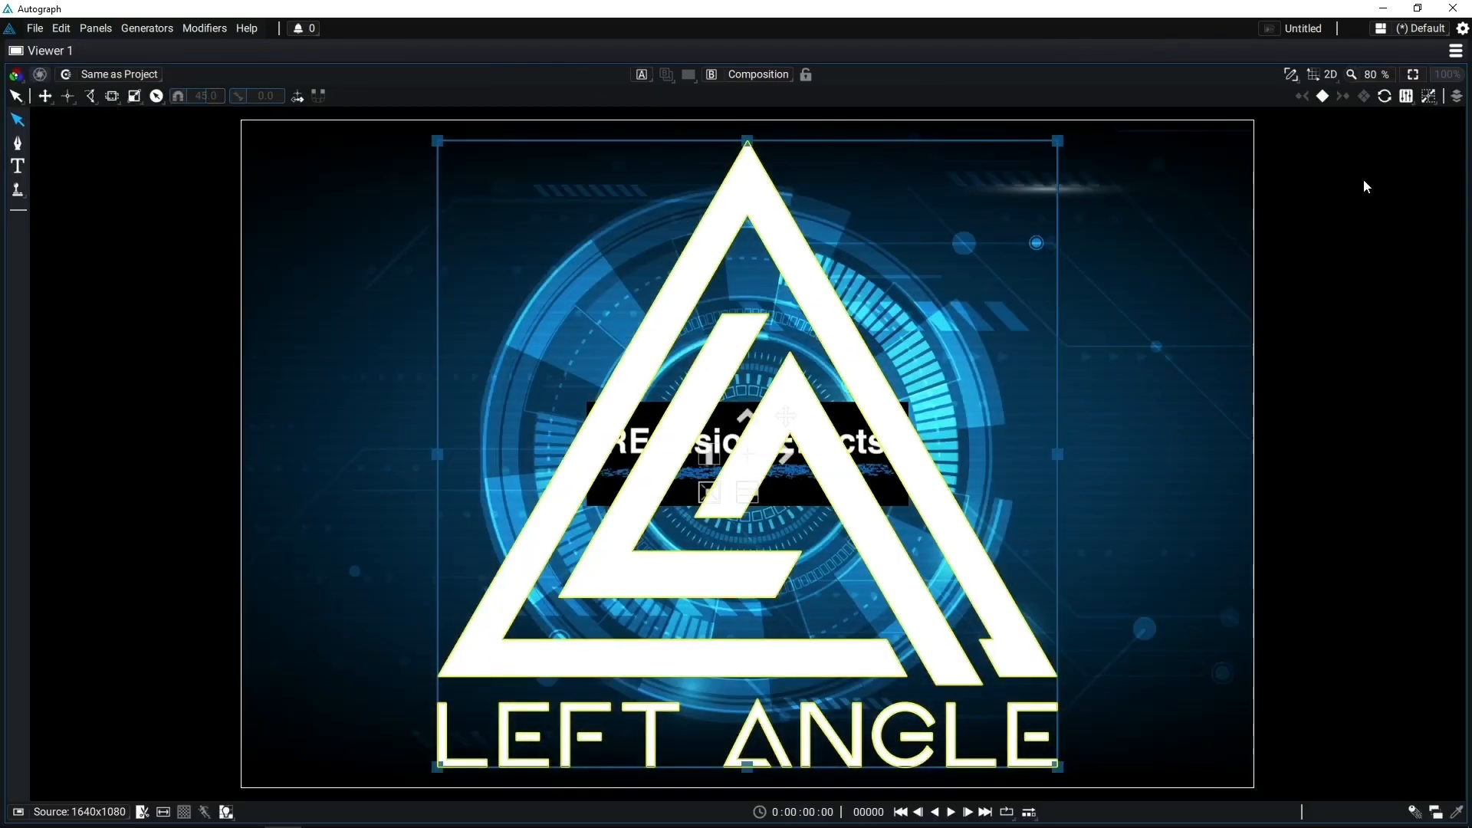
left_click(1457, 96)
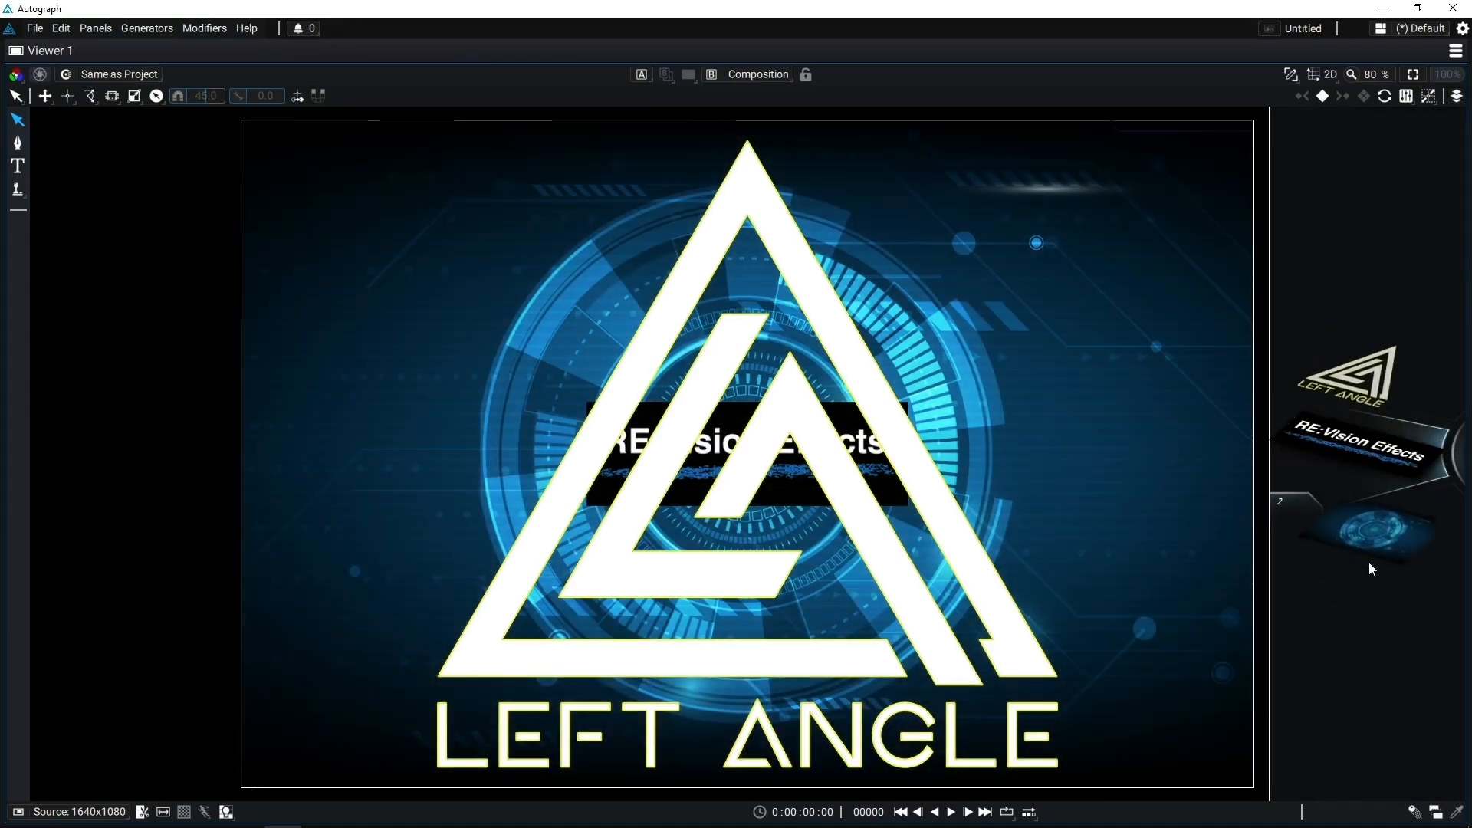
left_click(1376, 375)
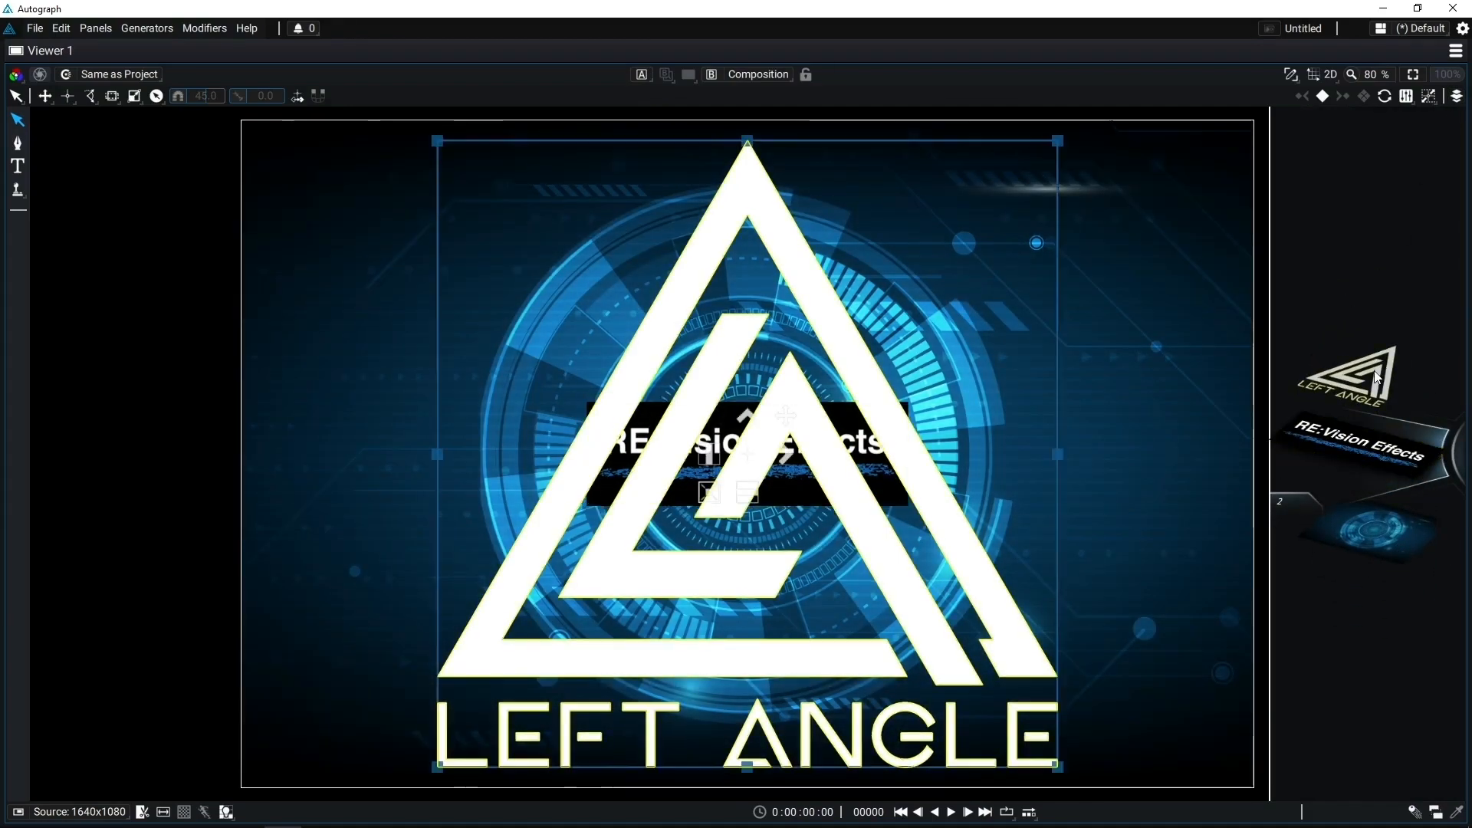
left_click(1373, 443)
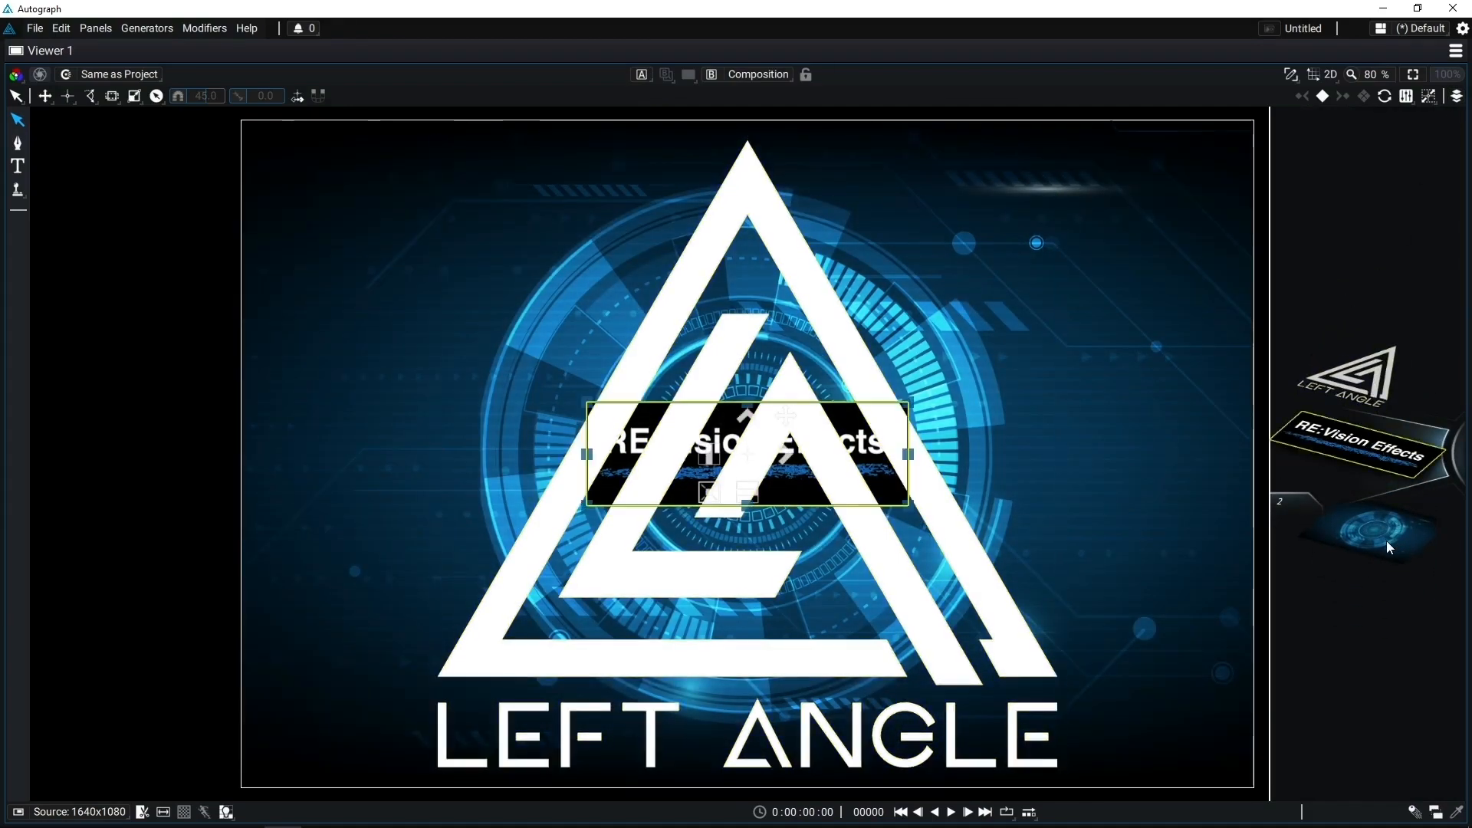
left_click(1372, 395)
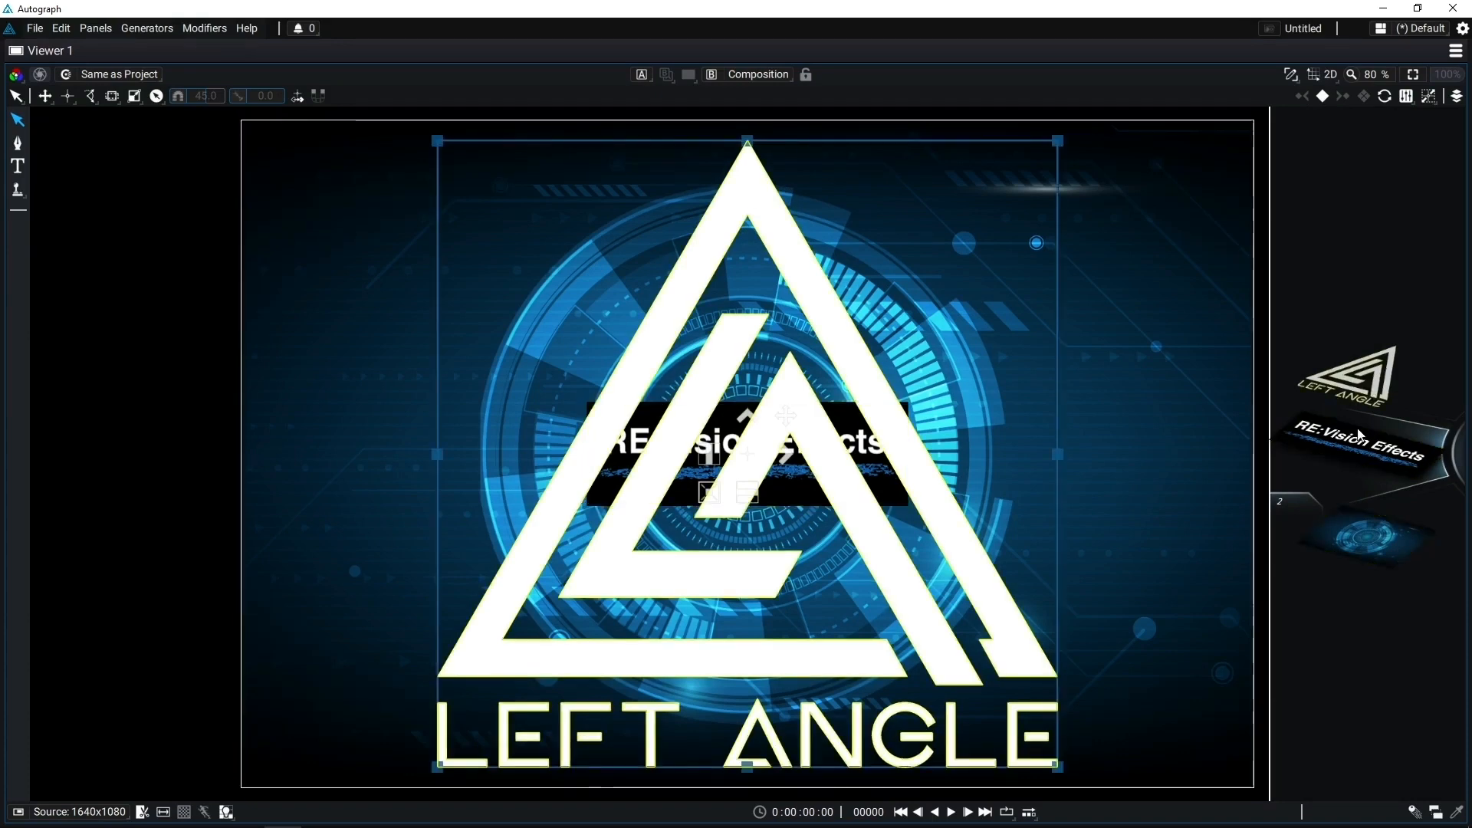
key("grave")
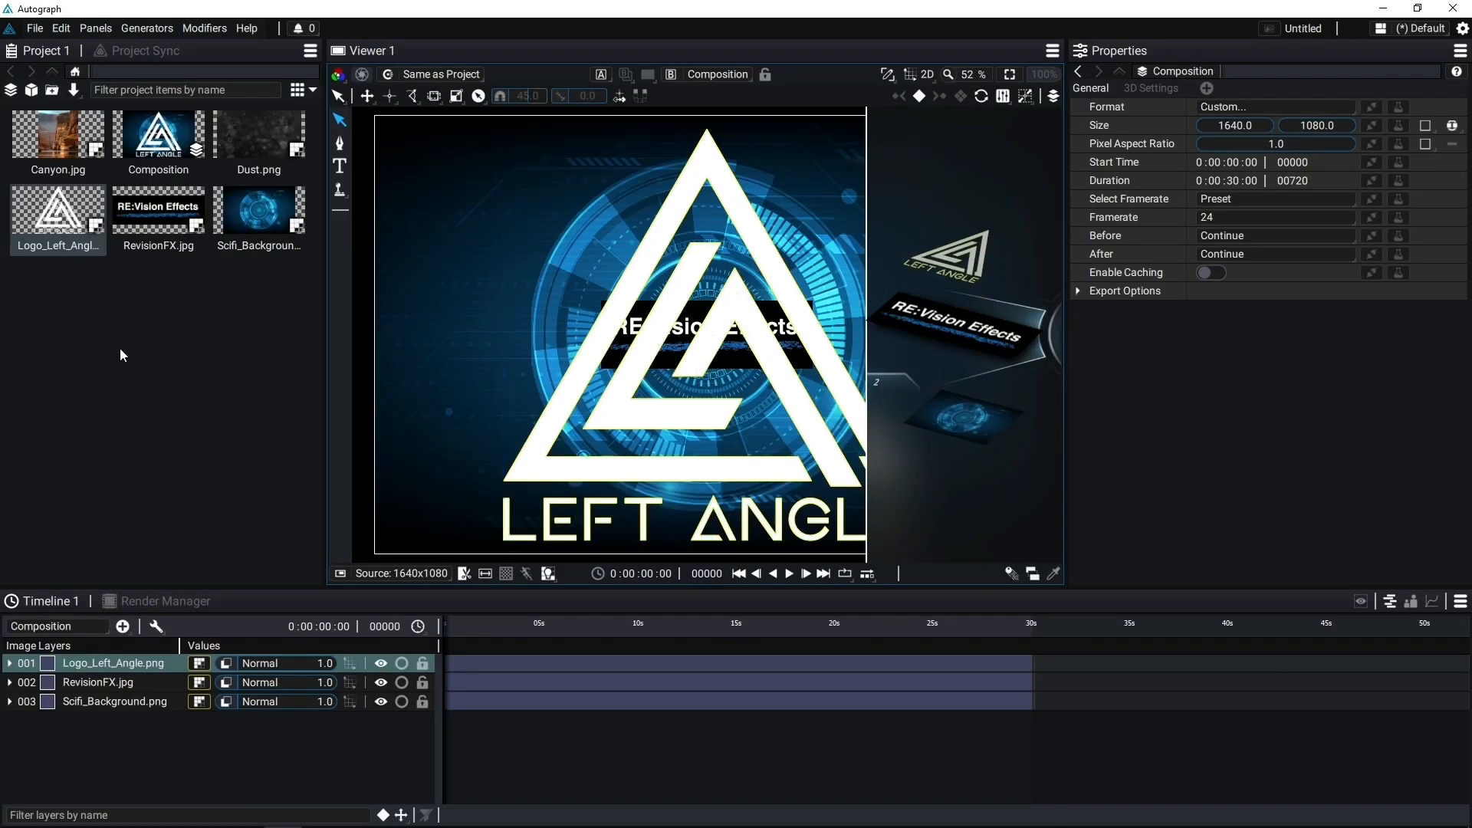
Hide the Logo_Left_Angle.png layer, select the RevisionFX.jpg layer, and widen the viewer while giving the timeline more height.
left_click(384, 663)
left_click(125, 685)
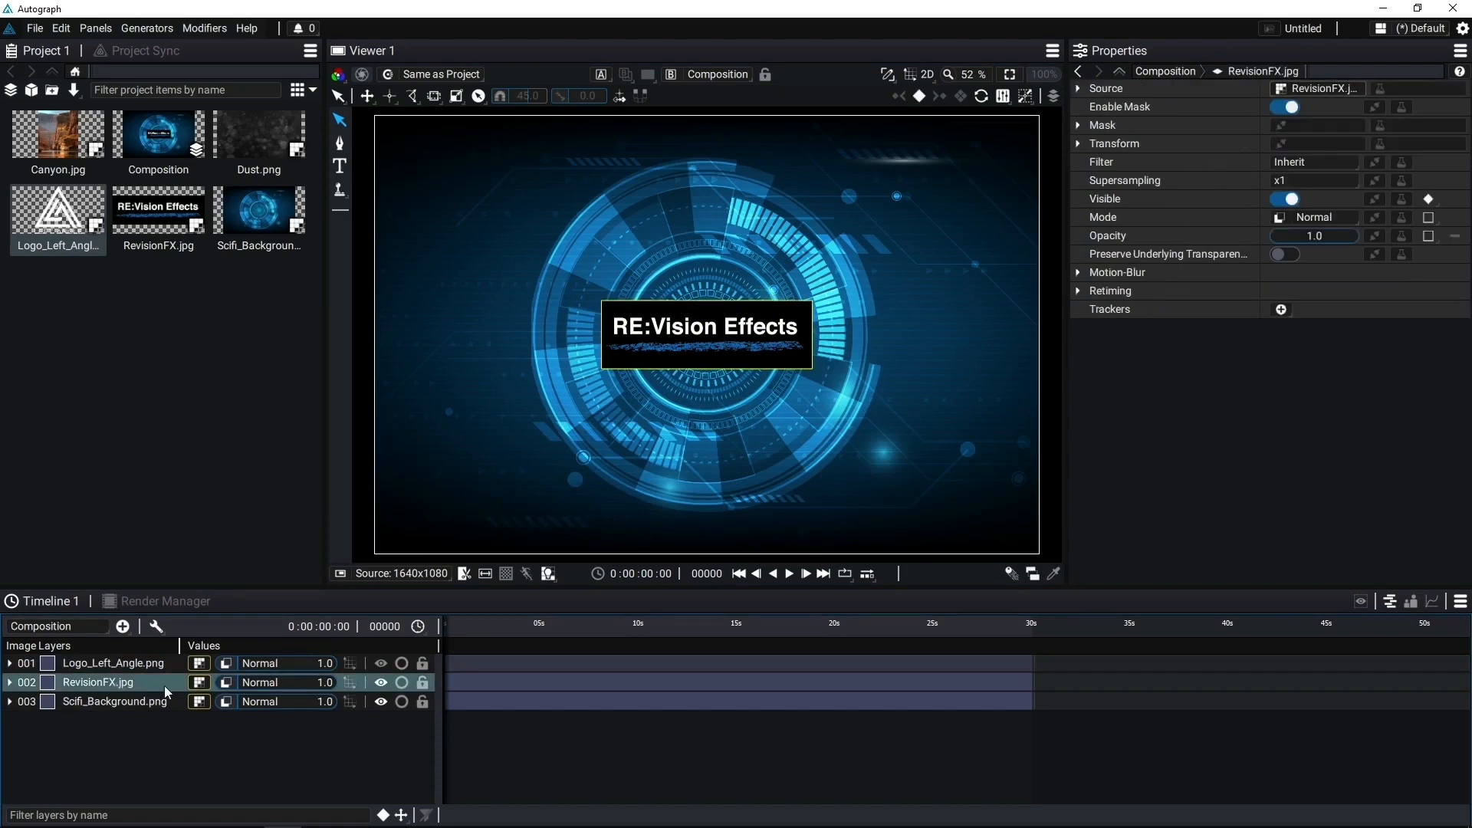
left_click_drag(1068, 233, 1172, 242)
left_click_drag(740, 588, 740, 560)
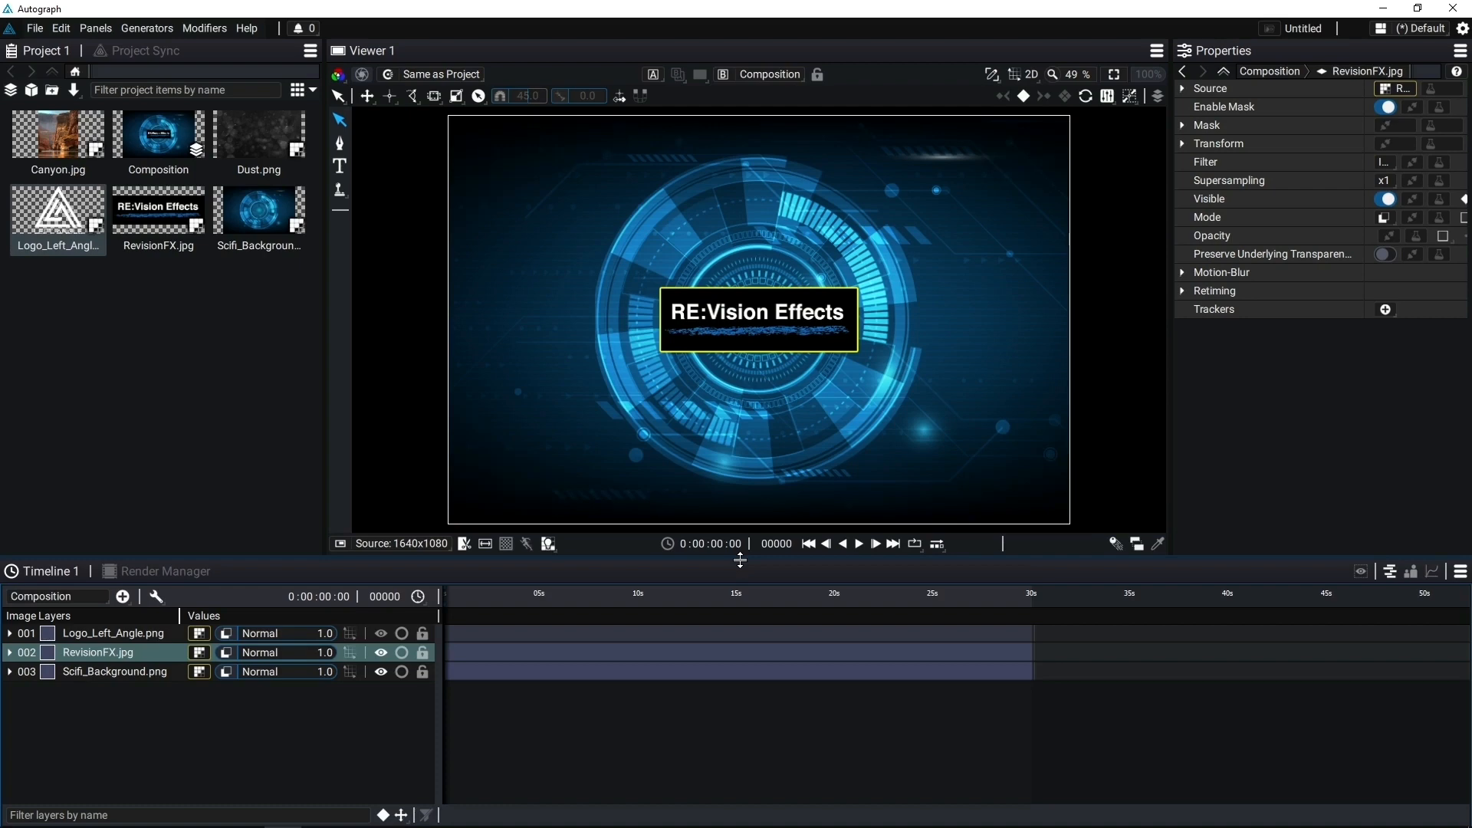
Try to place the RE:Vision Effects image freely near the composition's upper-left corner, and undo the move.
left_click_drag(757, 288, 612, 138)
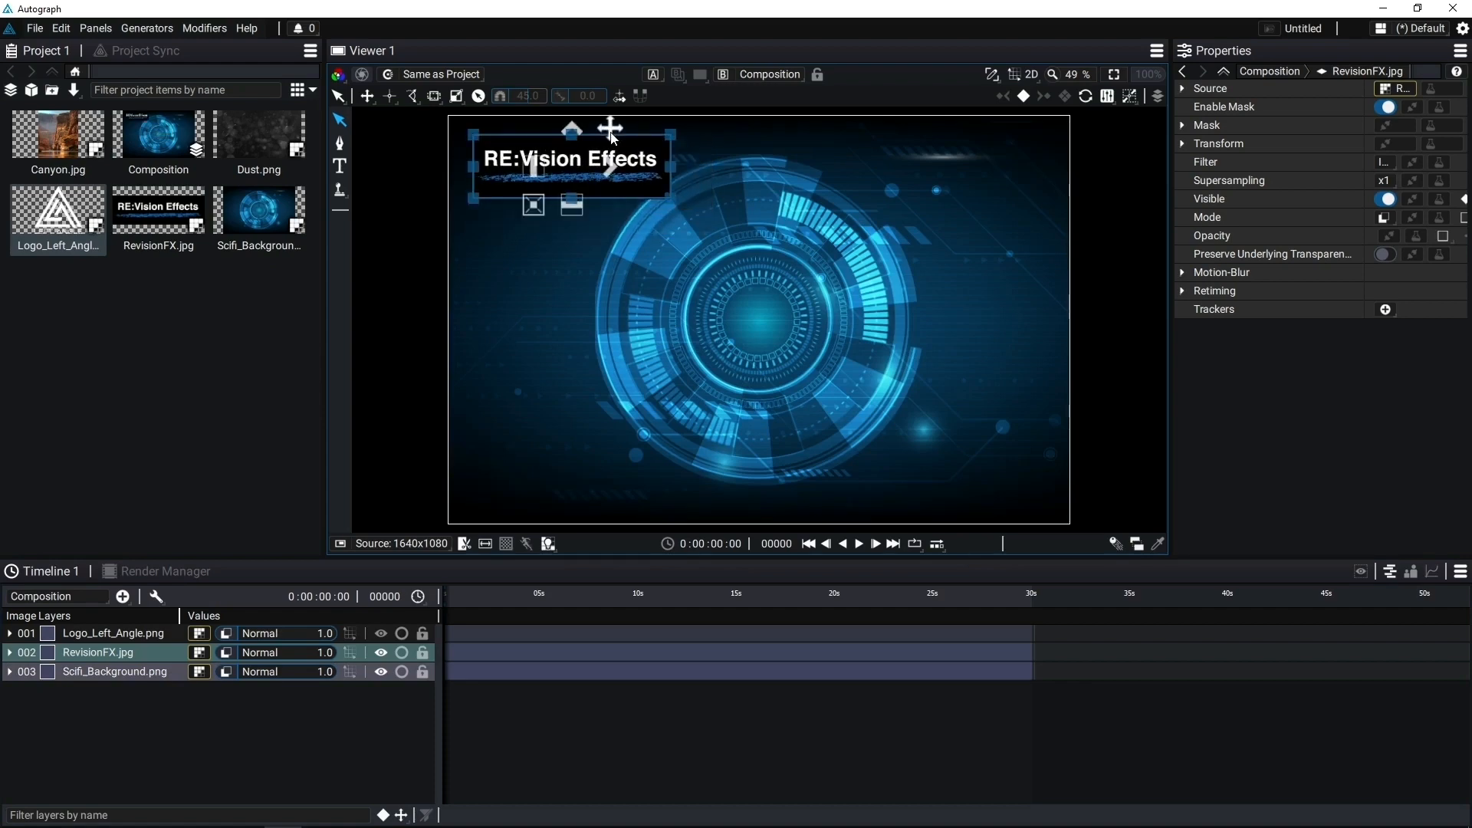
key("ctrl+z")
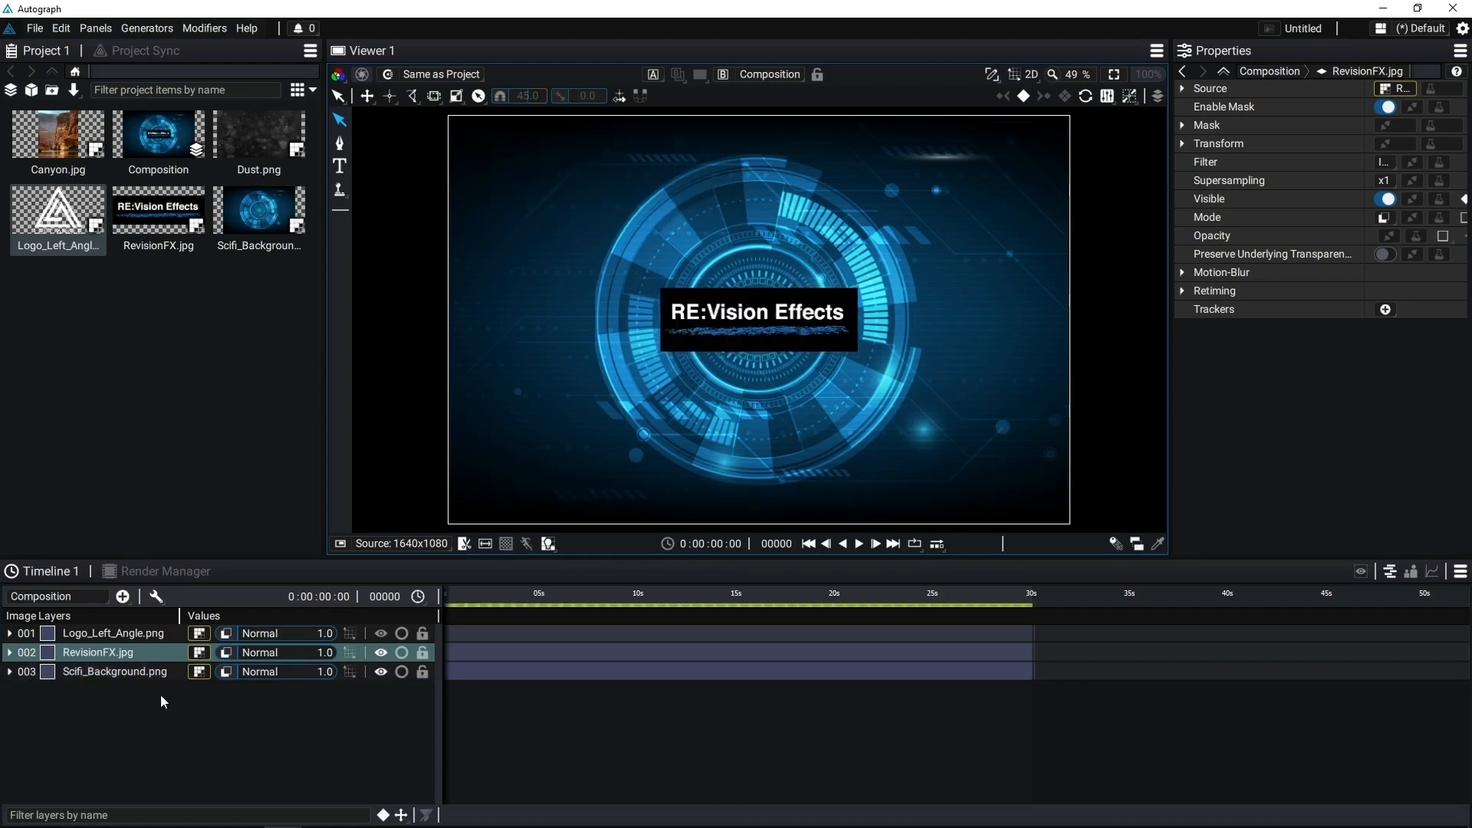
Add an Anchor To Composition generator to the Position of the RevisionFX.jpg layer.
left_click(11, 651)
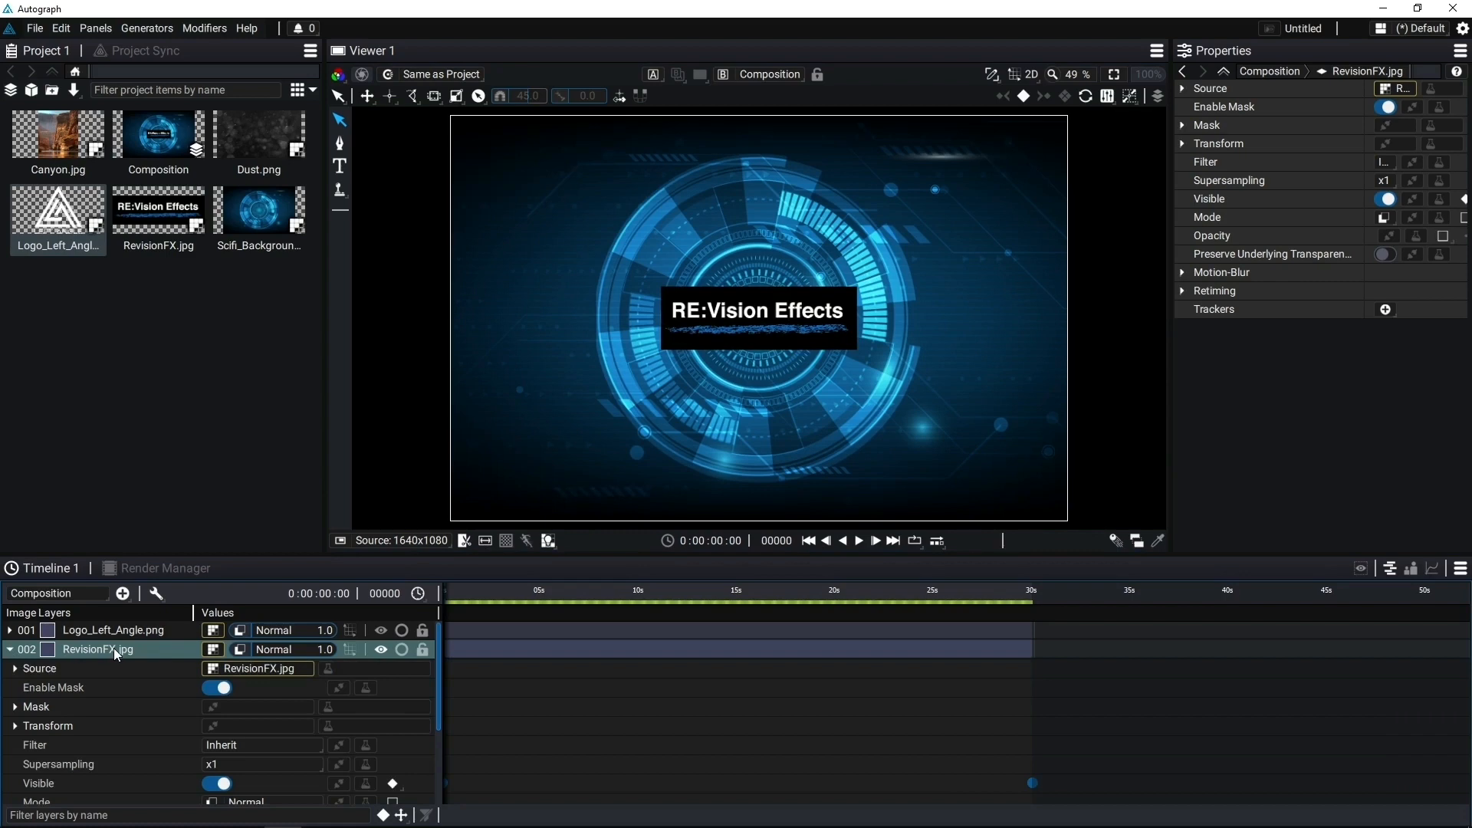
key("p")
left_click(341, 688)
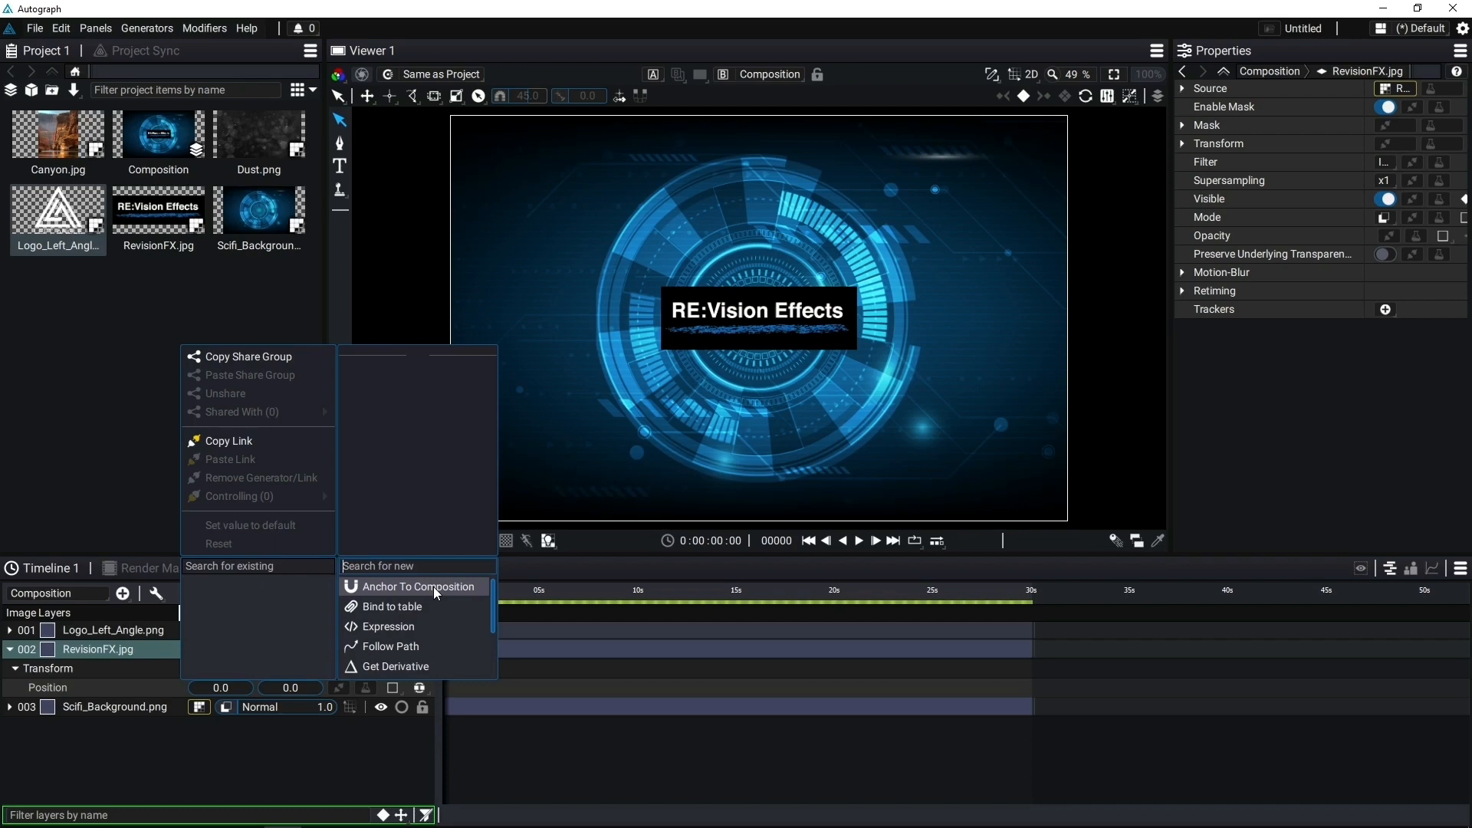
left_click(434, 586)
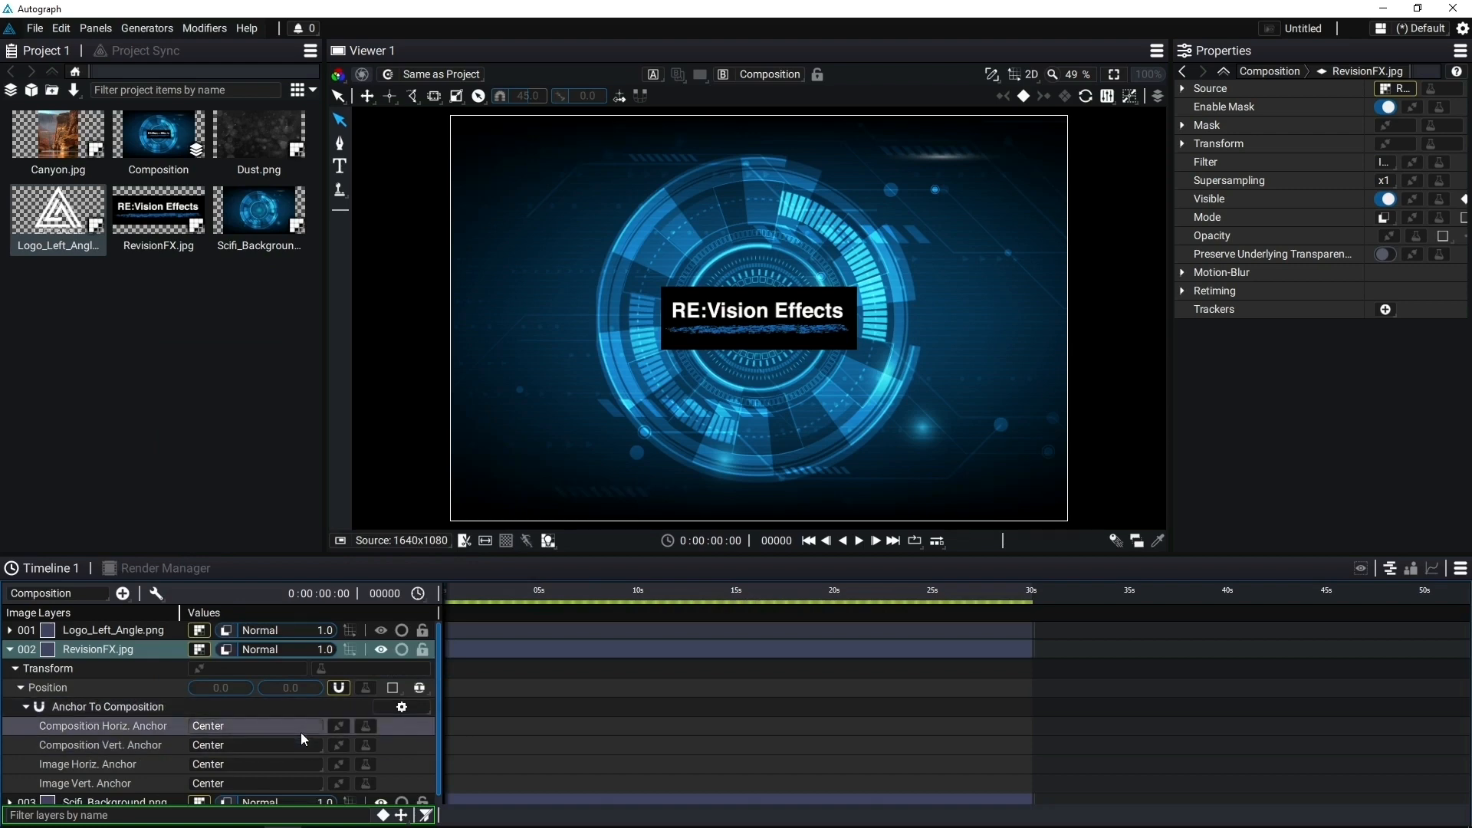
Set the RevisionFX.jpg layer's Composition Horiz. Anchor to Left and Composition Vert. Anchor to Top.
left_click(274, 723)
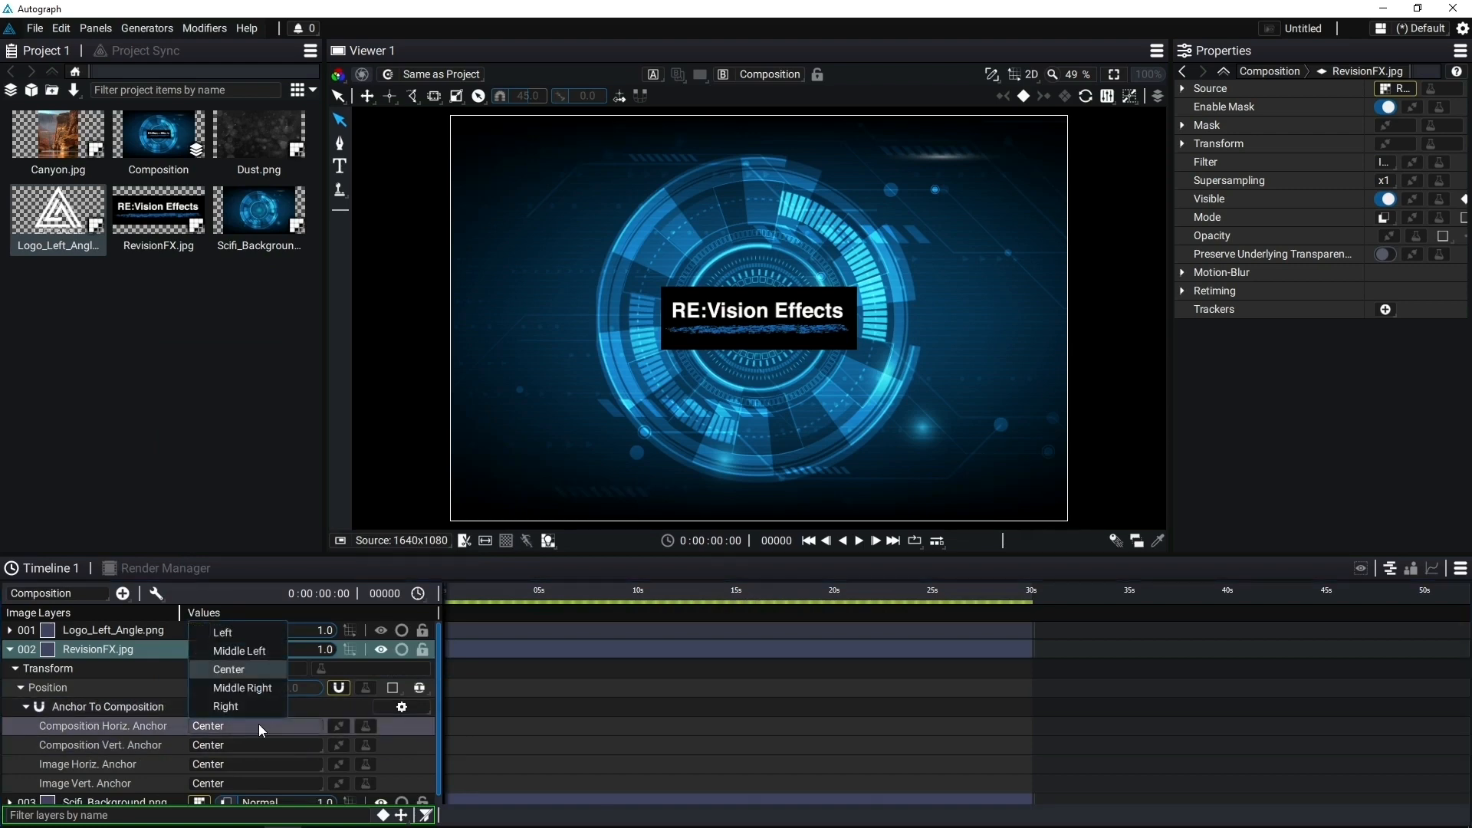
left_click(250, 638)
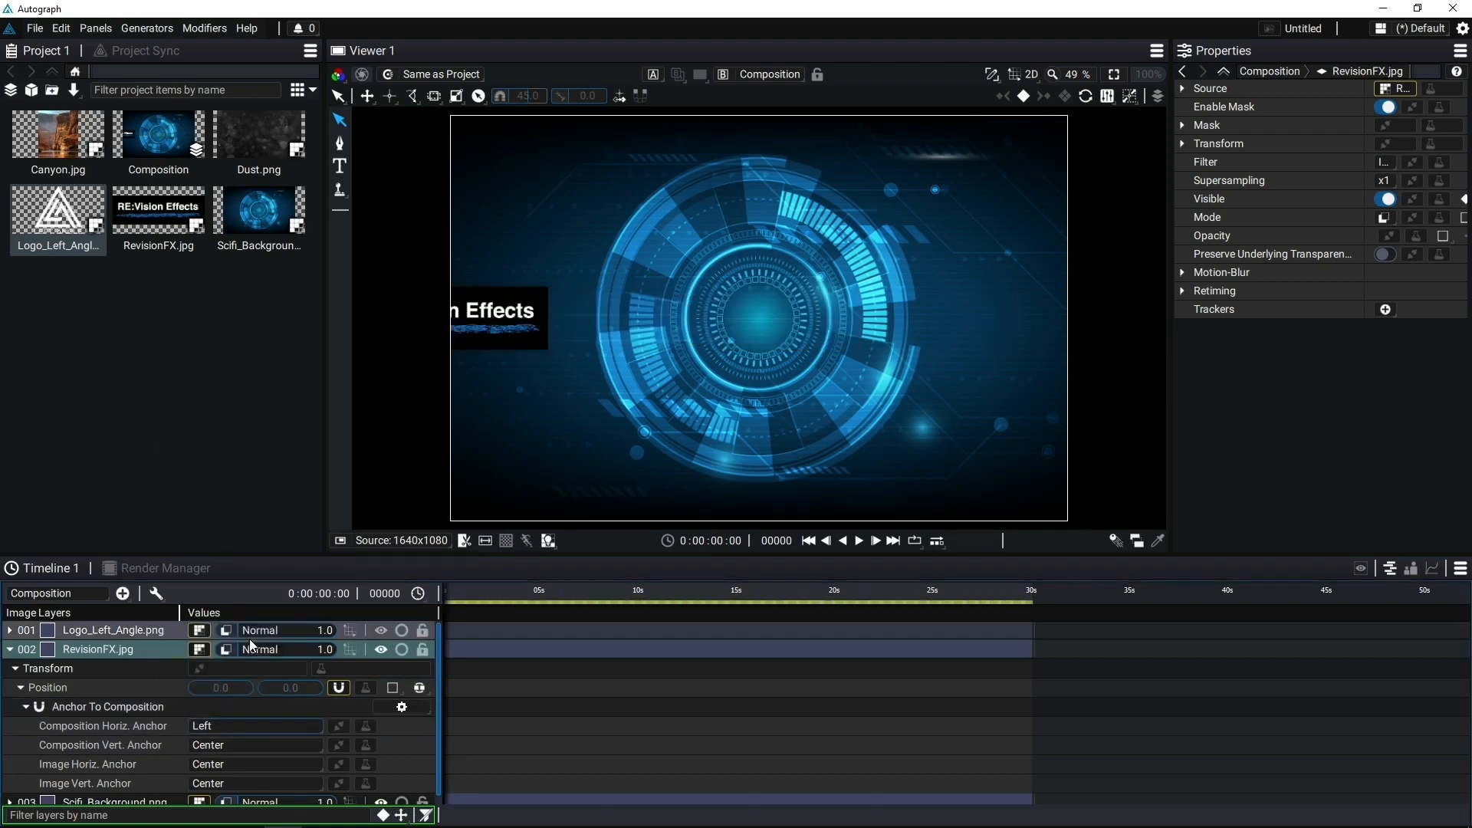
left_click(238, 745)
left_click(241, 723)
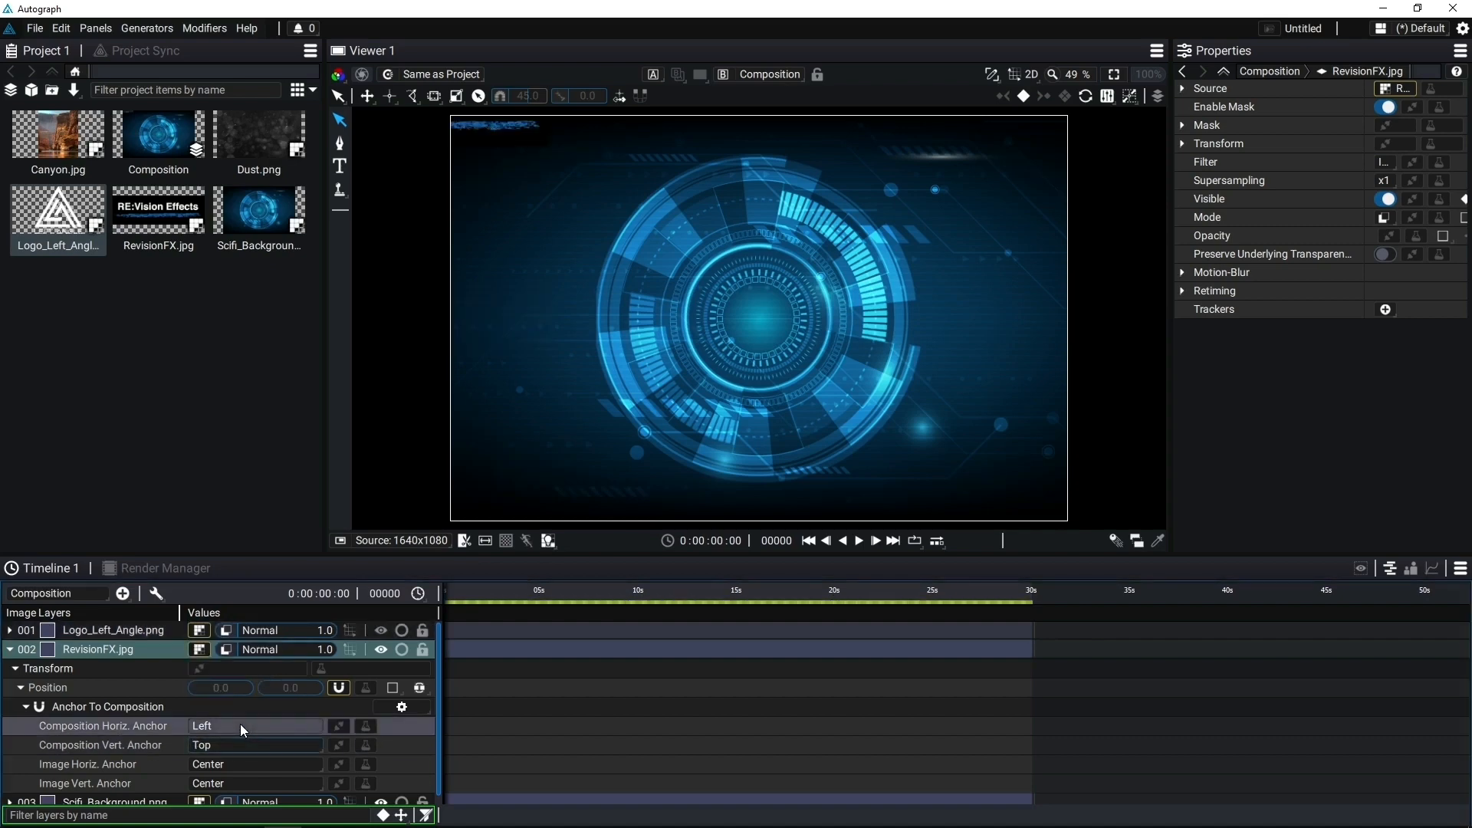
Set the RevisionFX.jpg layer's Image Horiz. Anchor to Left and Image Vert. Anchor to Top.
scroll(241, 724, "down", 1)
left_click(227, 752)
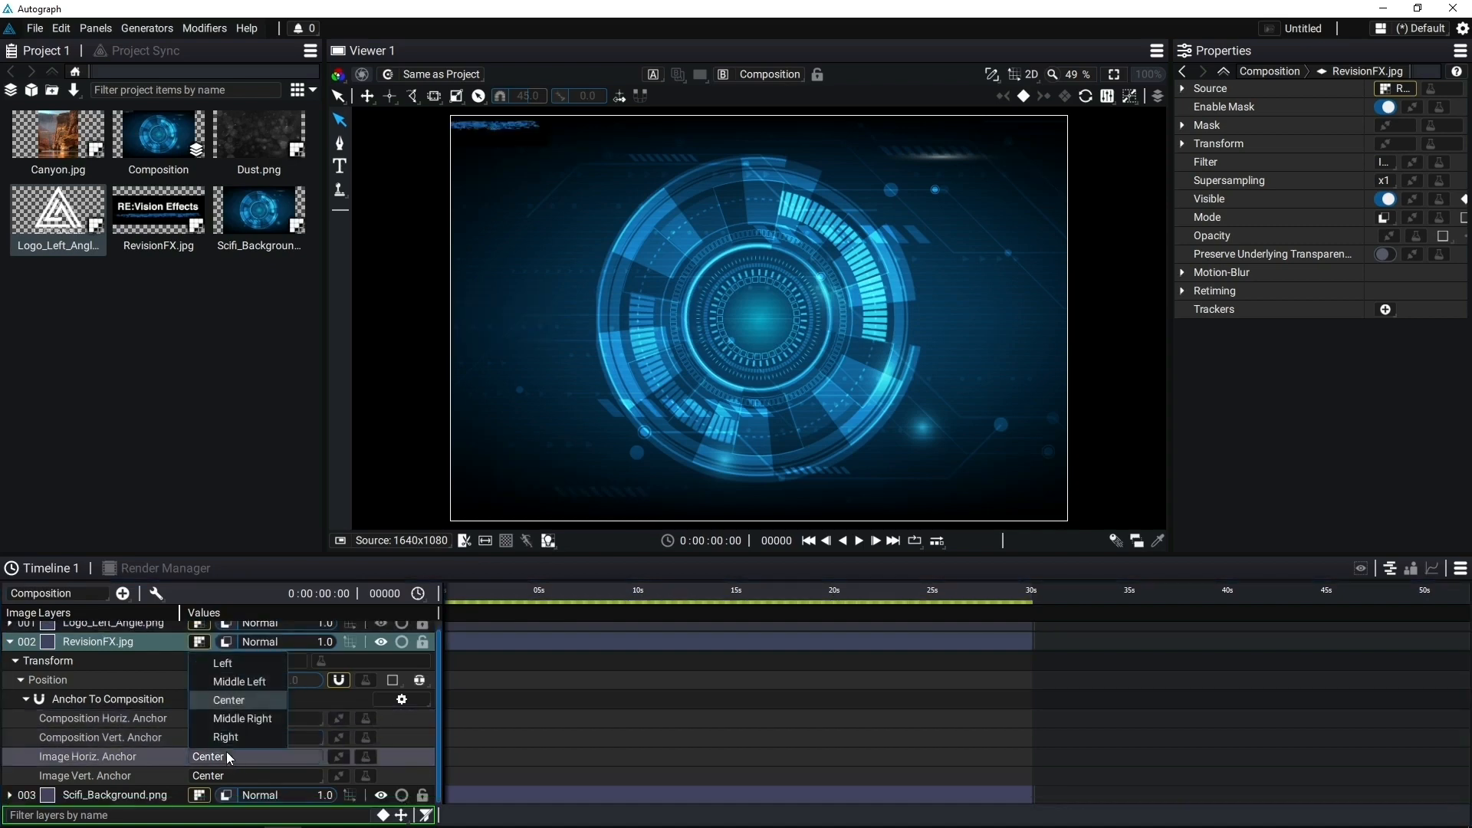
left_click(246, 656)
left_click(241, 775)
left_click(253, 753)
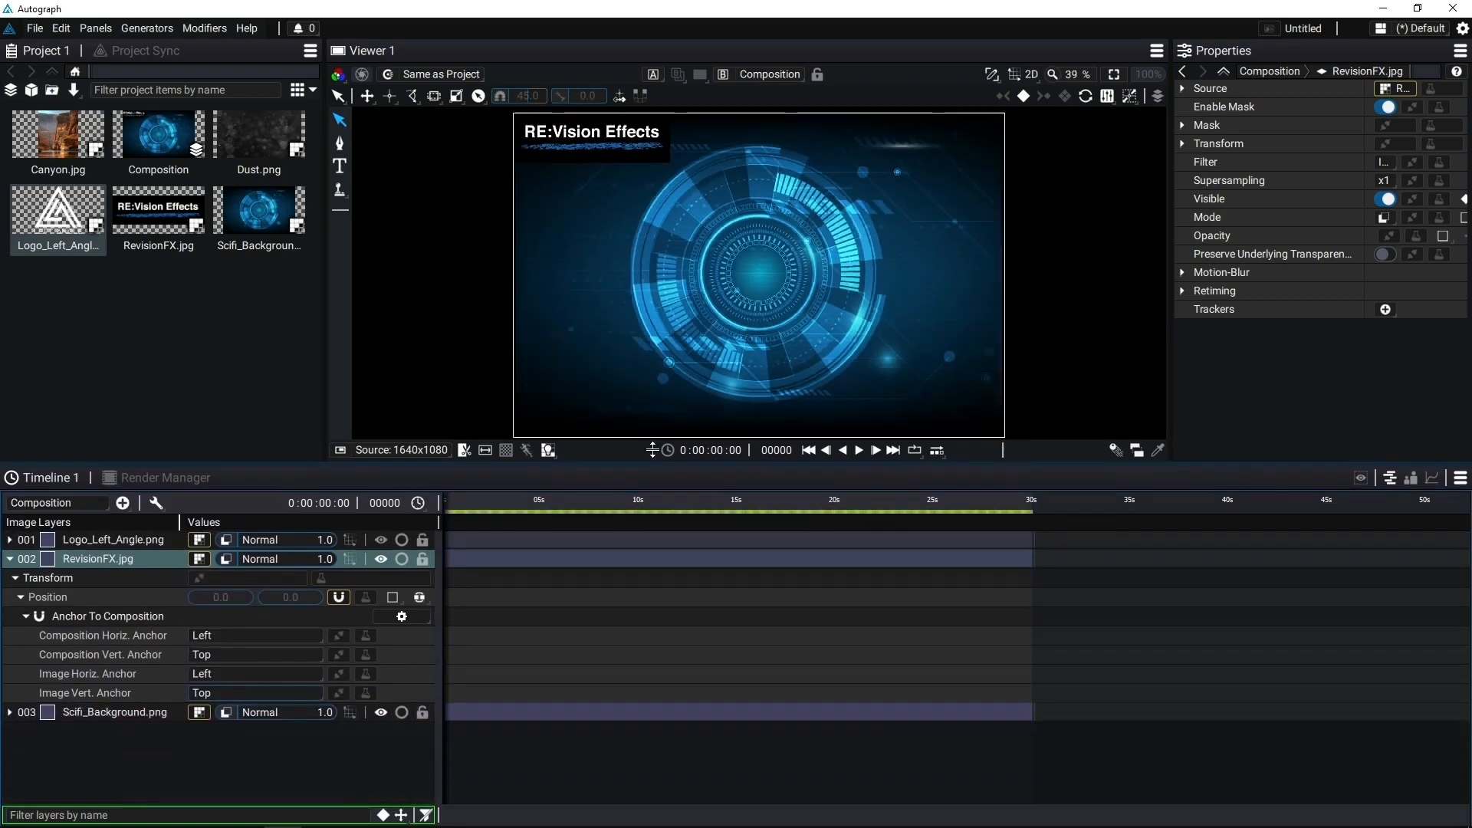
Show the composition's properties, examine how the anchored image behaves in other viewer formats, and return to Source: 1640x1080.
left_click_drag(637, 554, 568, 435)
left_click(157, 138)
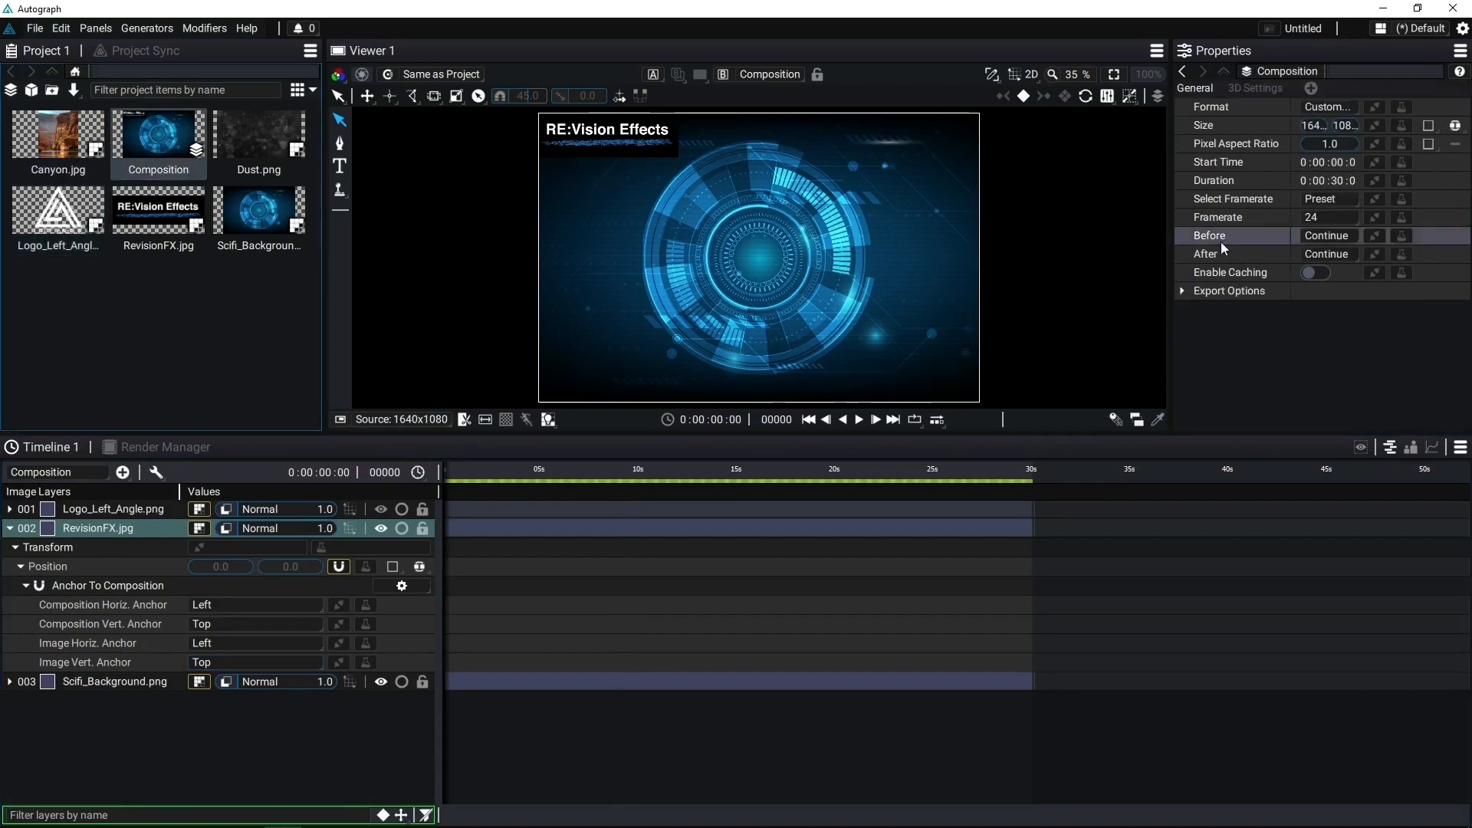
left_click_drag(1171, 215, 1057, 218)
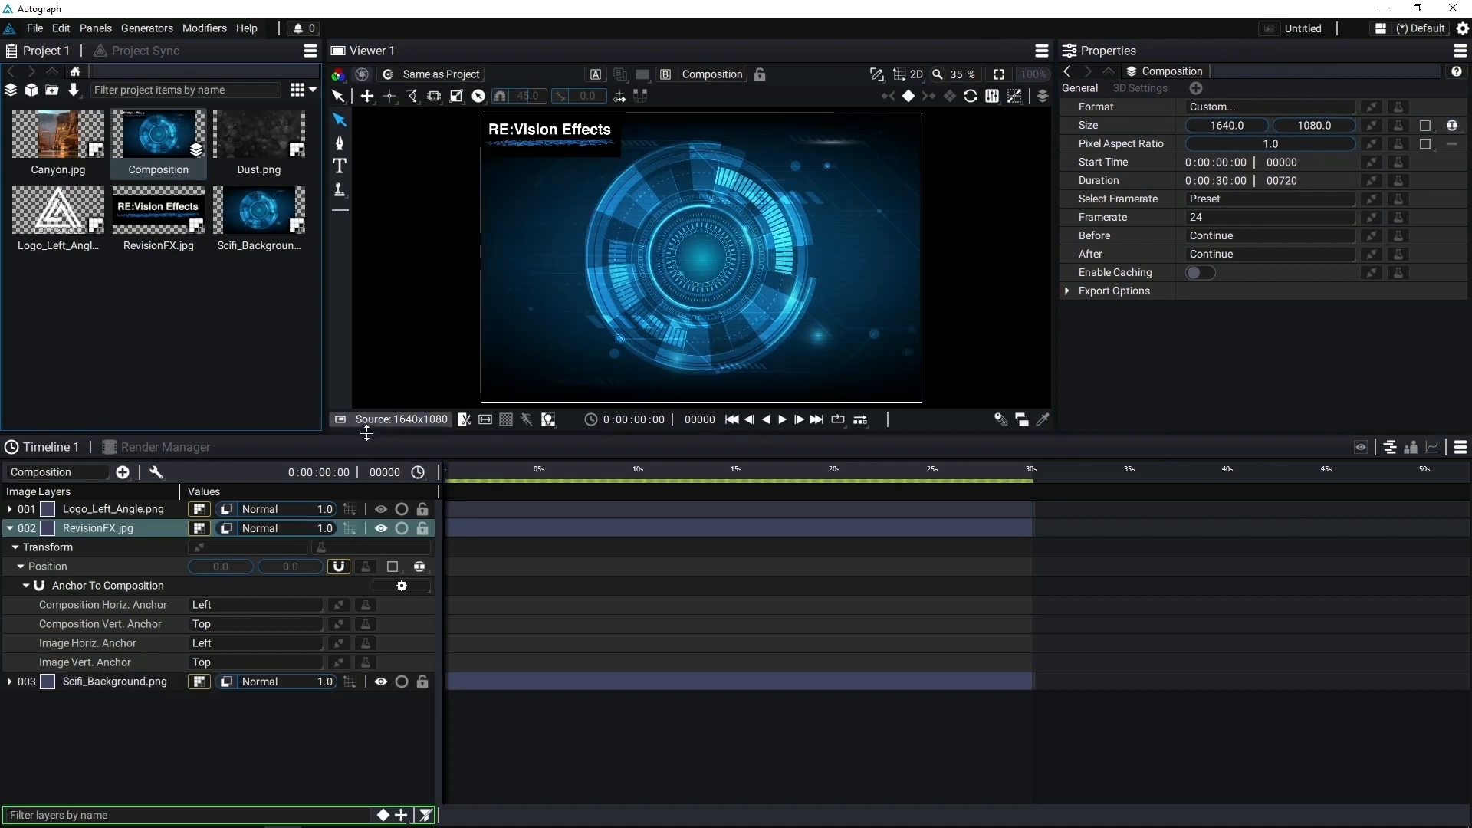
left_click_drag(366, 429, 366, 406)
left_click(372, 397)
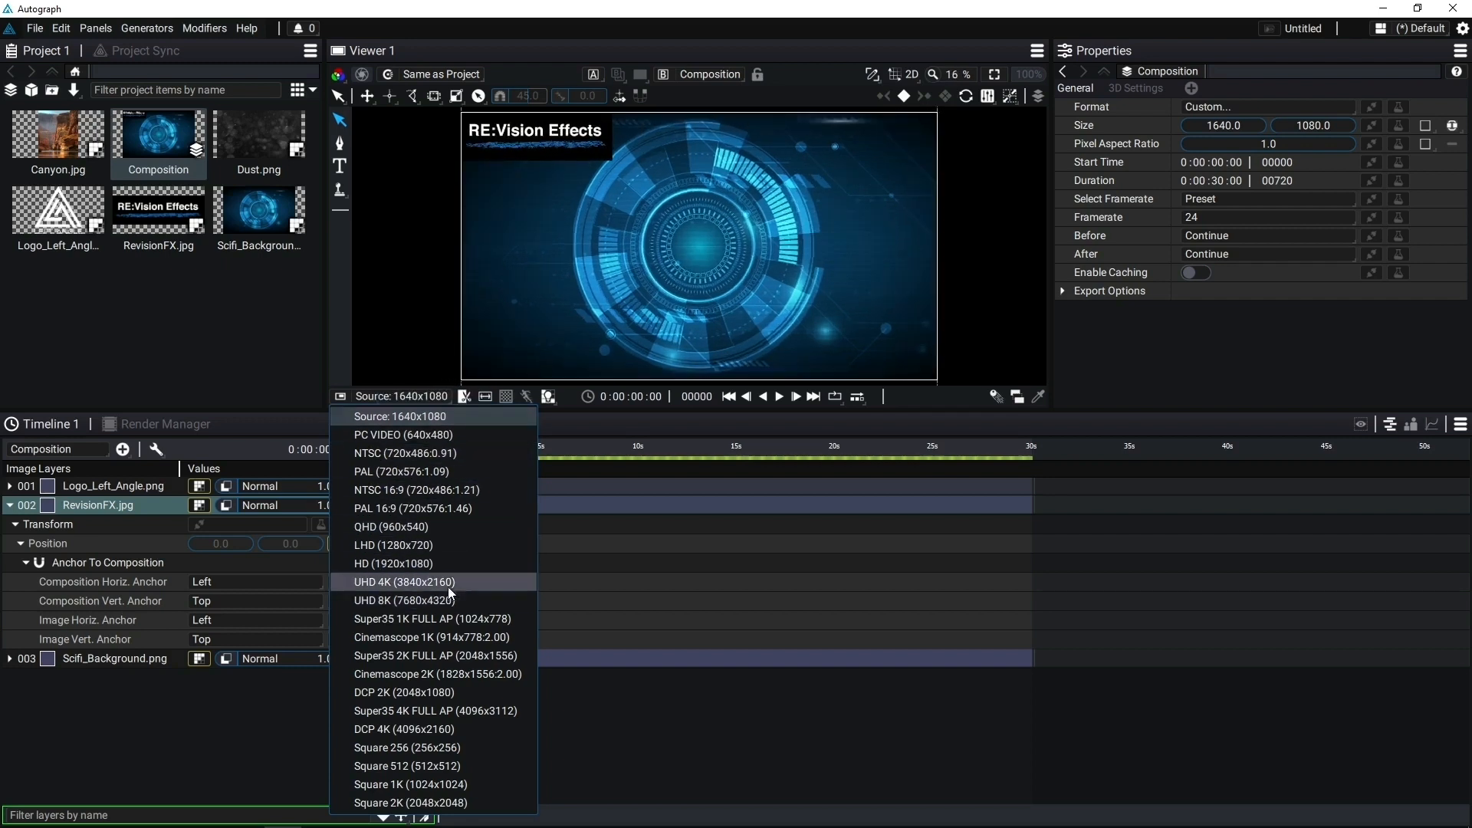
left_click(451, 417)
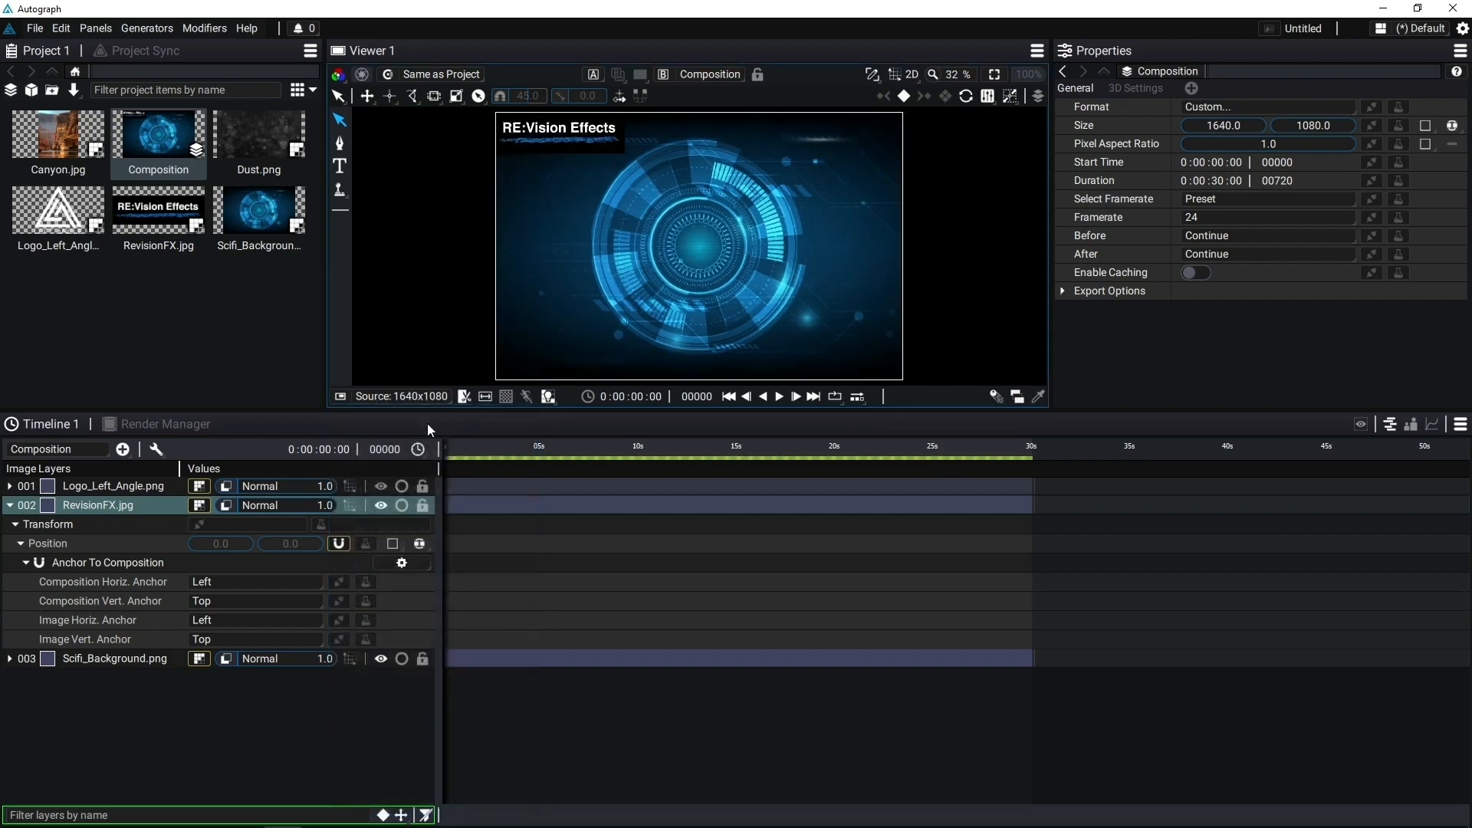
left_click(163, 421)
left_click(62, 420)
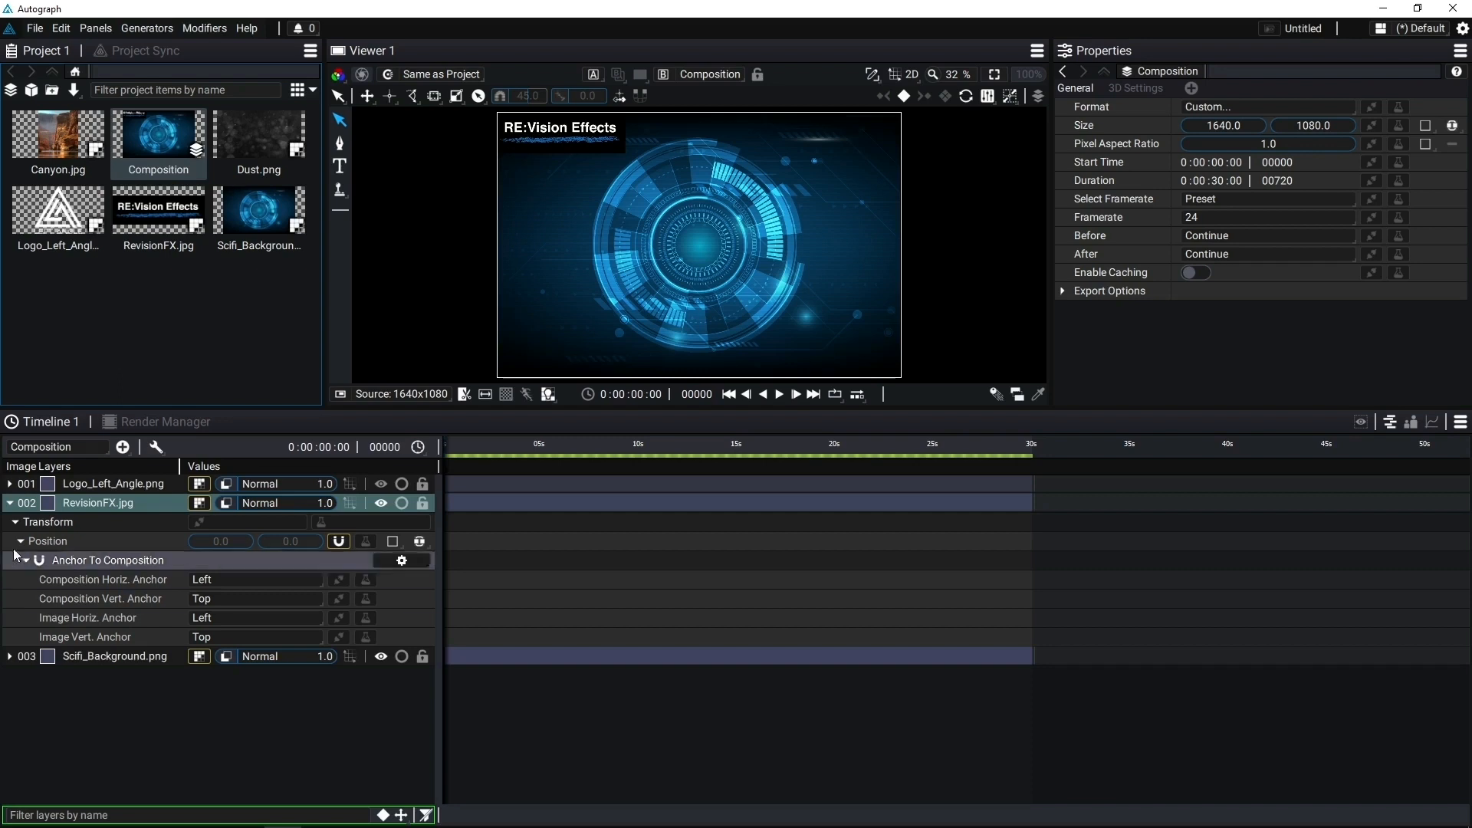
Collapse the RevisionFX.jpg layer, make the Logo_Left_Angle.png layer visible, and set the logo's Scale to 0.
left_click(9, 503)
left_click(381, 483)
left_click(98, 485)
key("s")
left_click(254, 522)
scroll(254, 522, "down", 5)
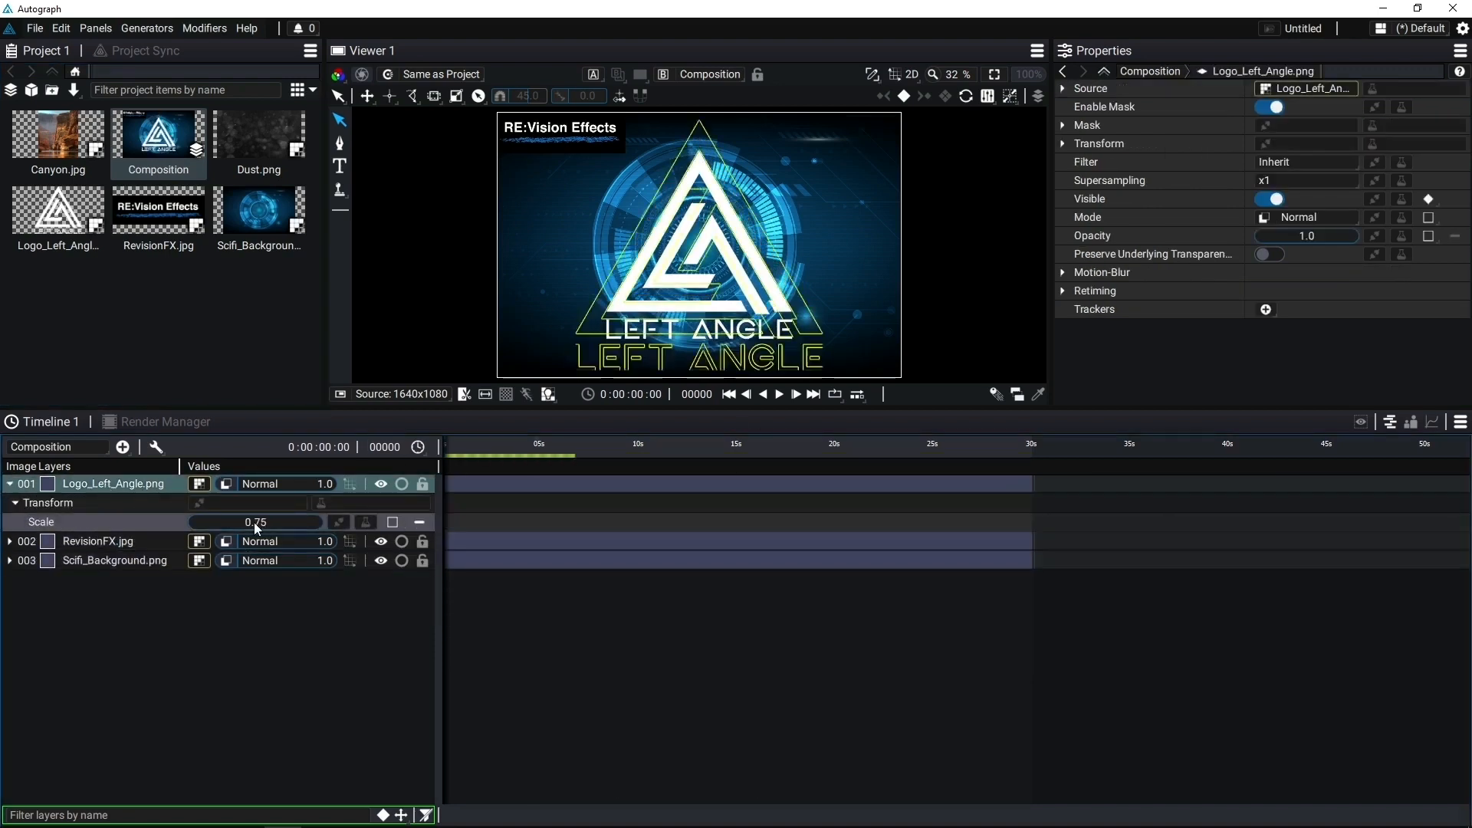
type("0")
key("Return")
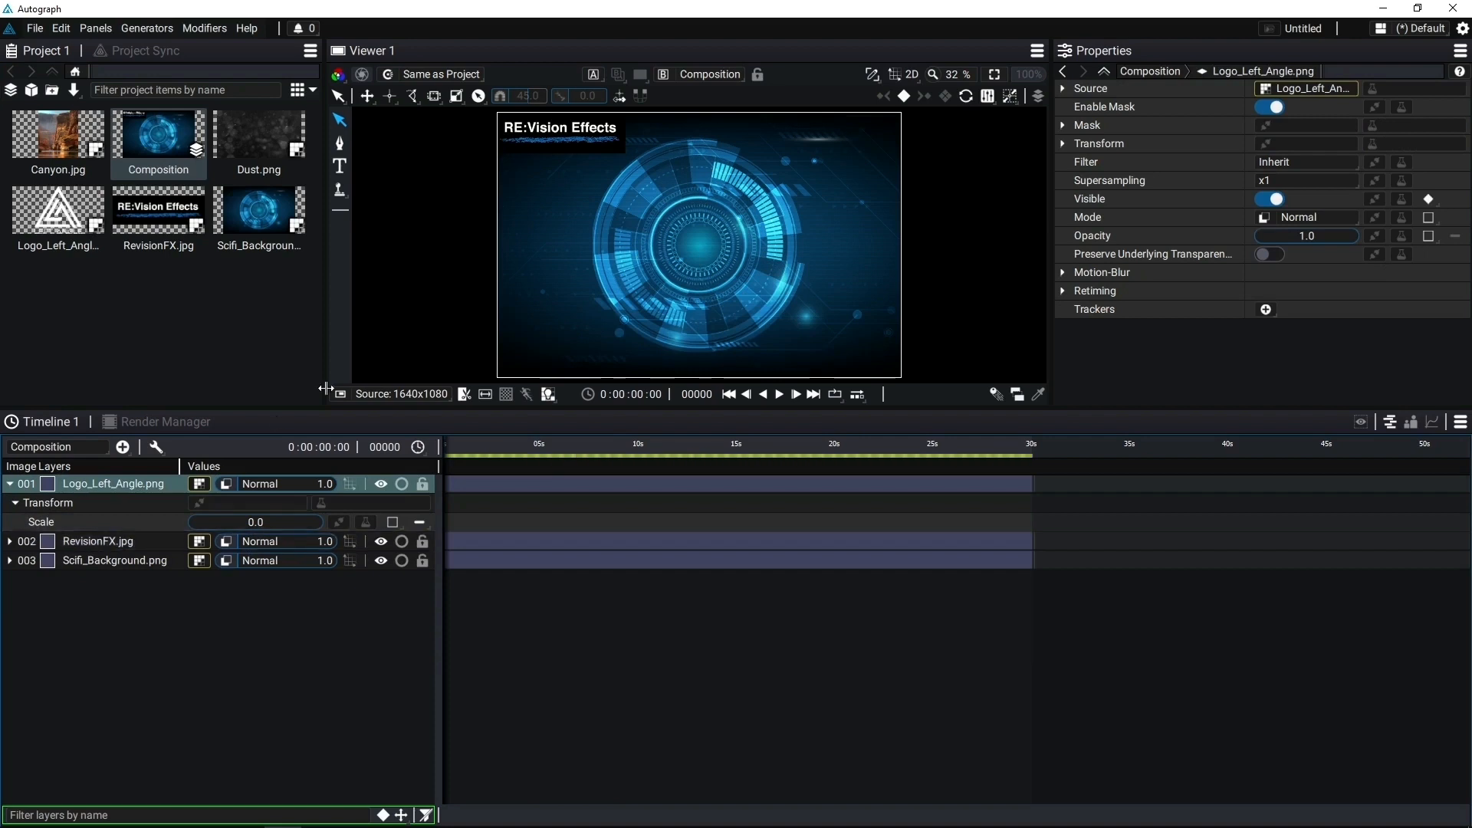
Enlarge the viewer area and add an Animator modifier to the Logo_Left_Angle.png layer's Scale.
left_click_drag(566, 412, 566, 532)
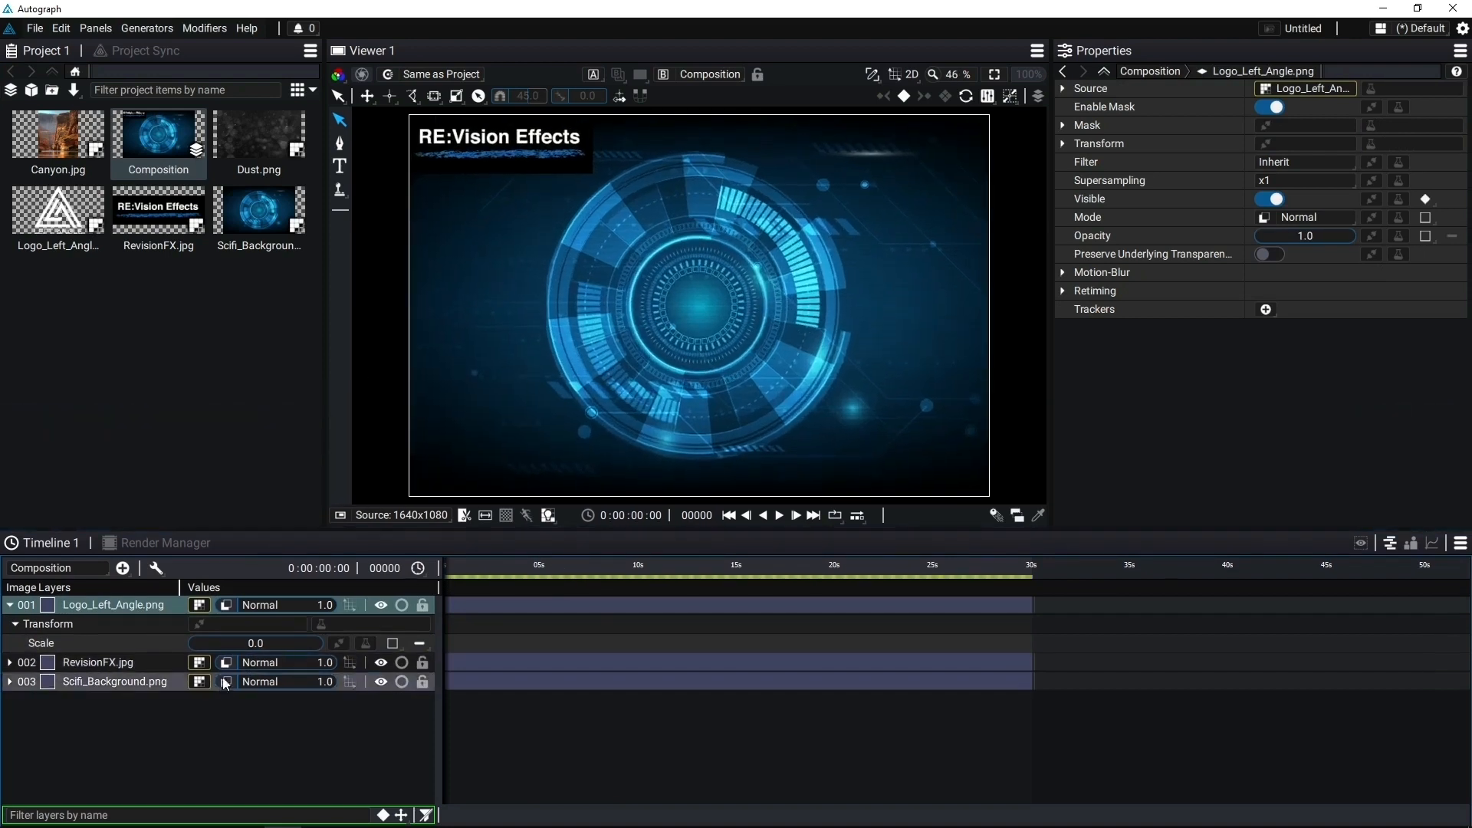
right_click(392, 644)
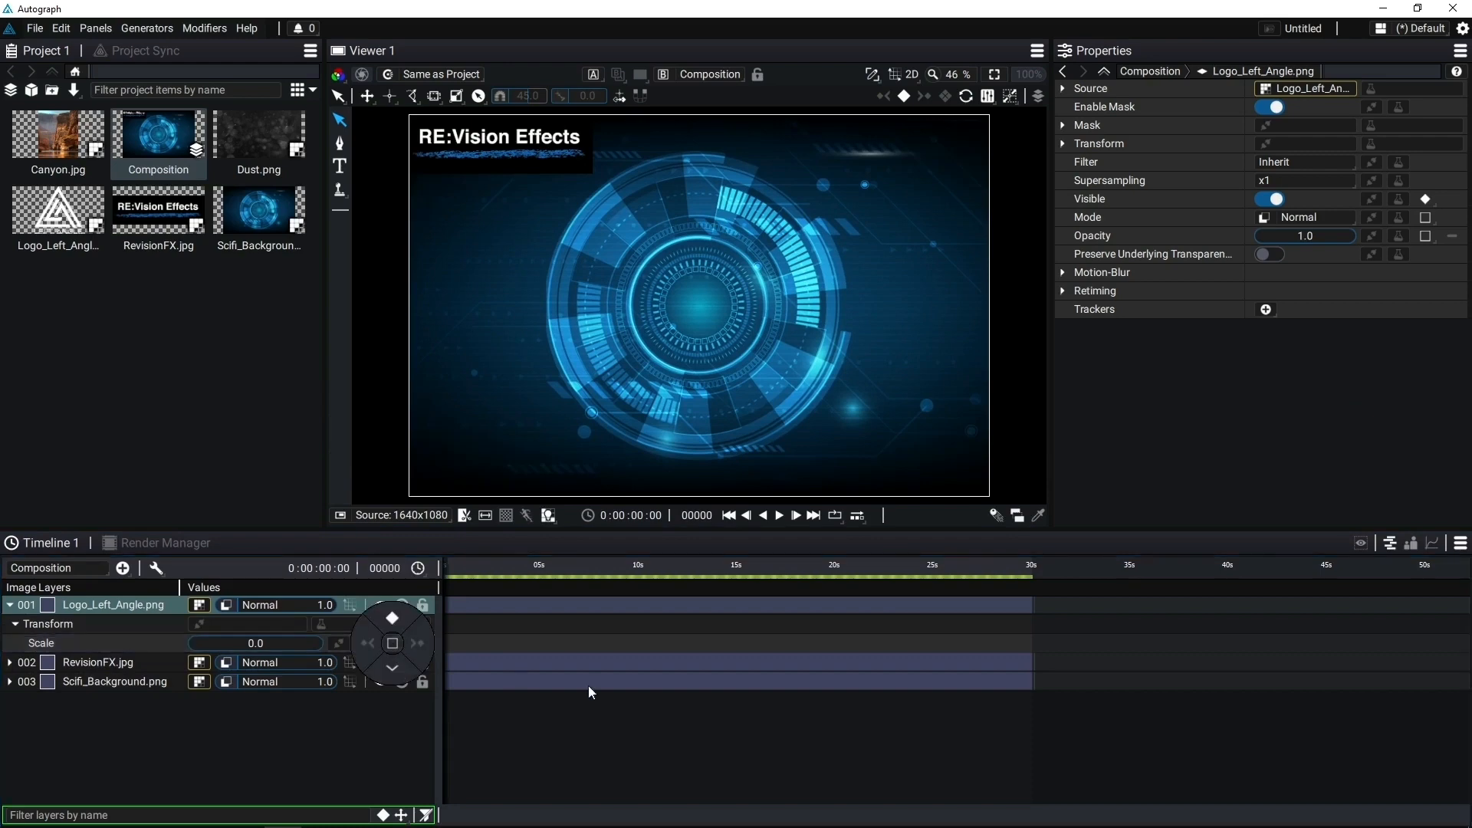
left_click(367, 643)
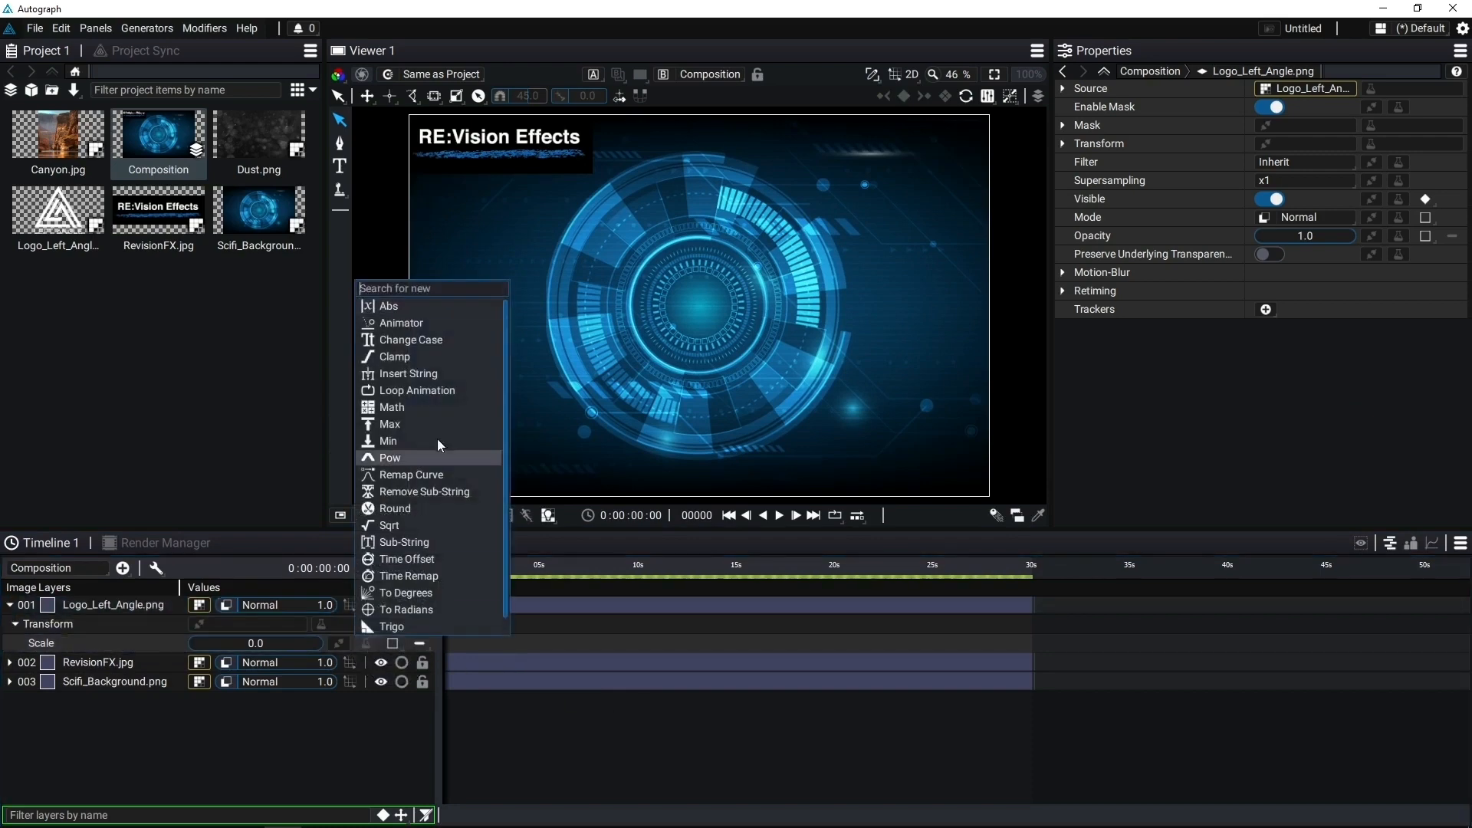
left_click(451, 322)
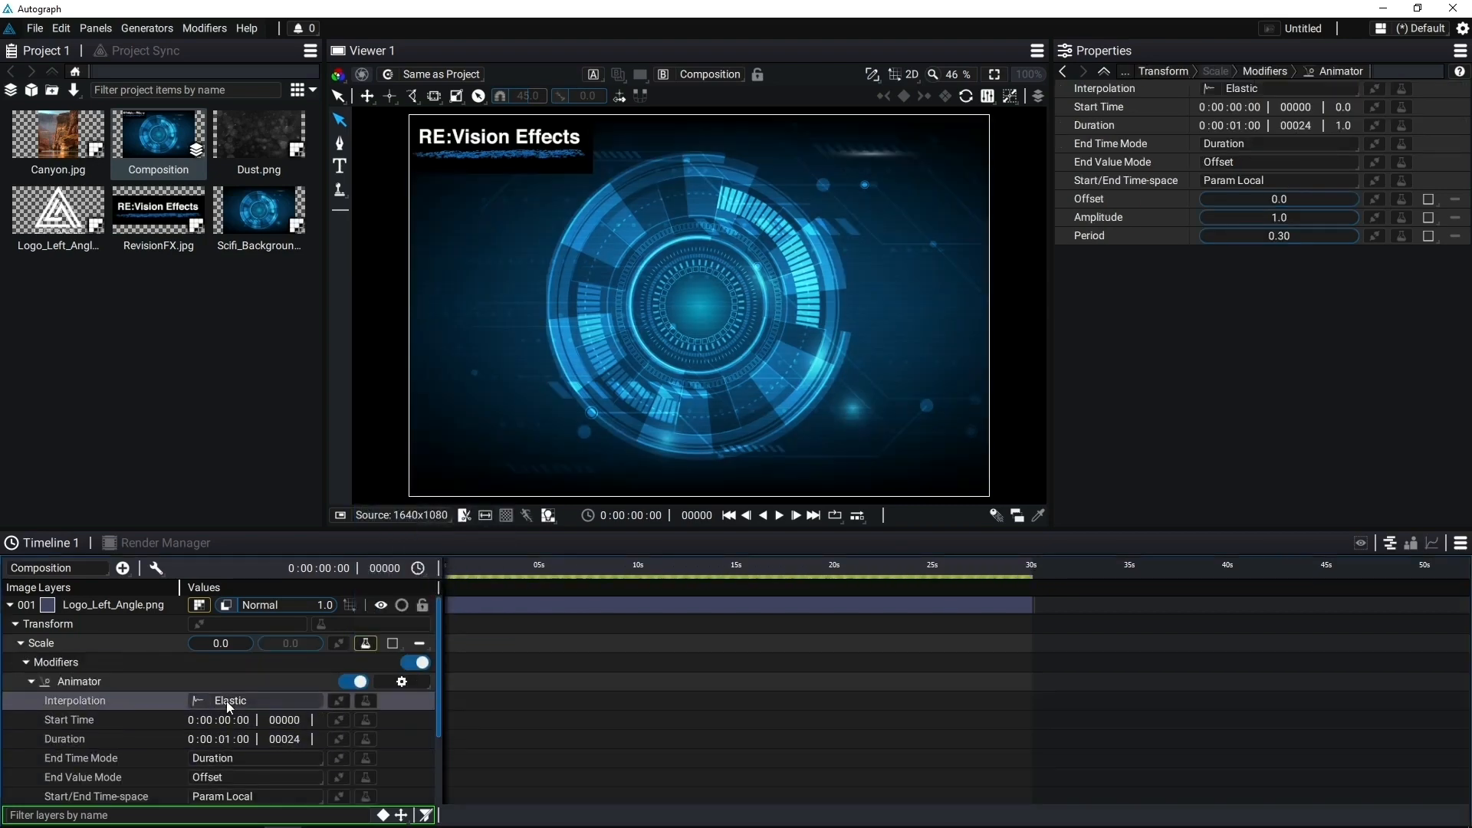
Make more room for the timeline and set the Scale Animator's Offset to 0.6.
scroll(234, 690, "down", 3)
scroll(240, 684, "up", 3)
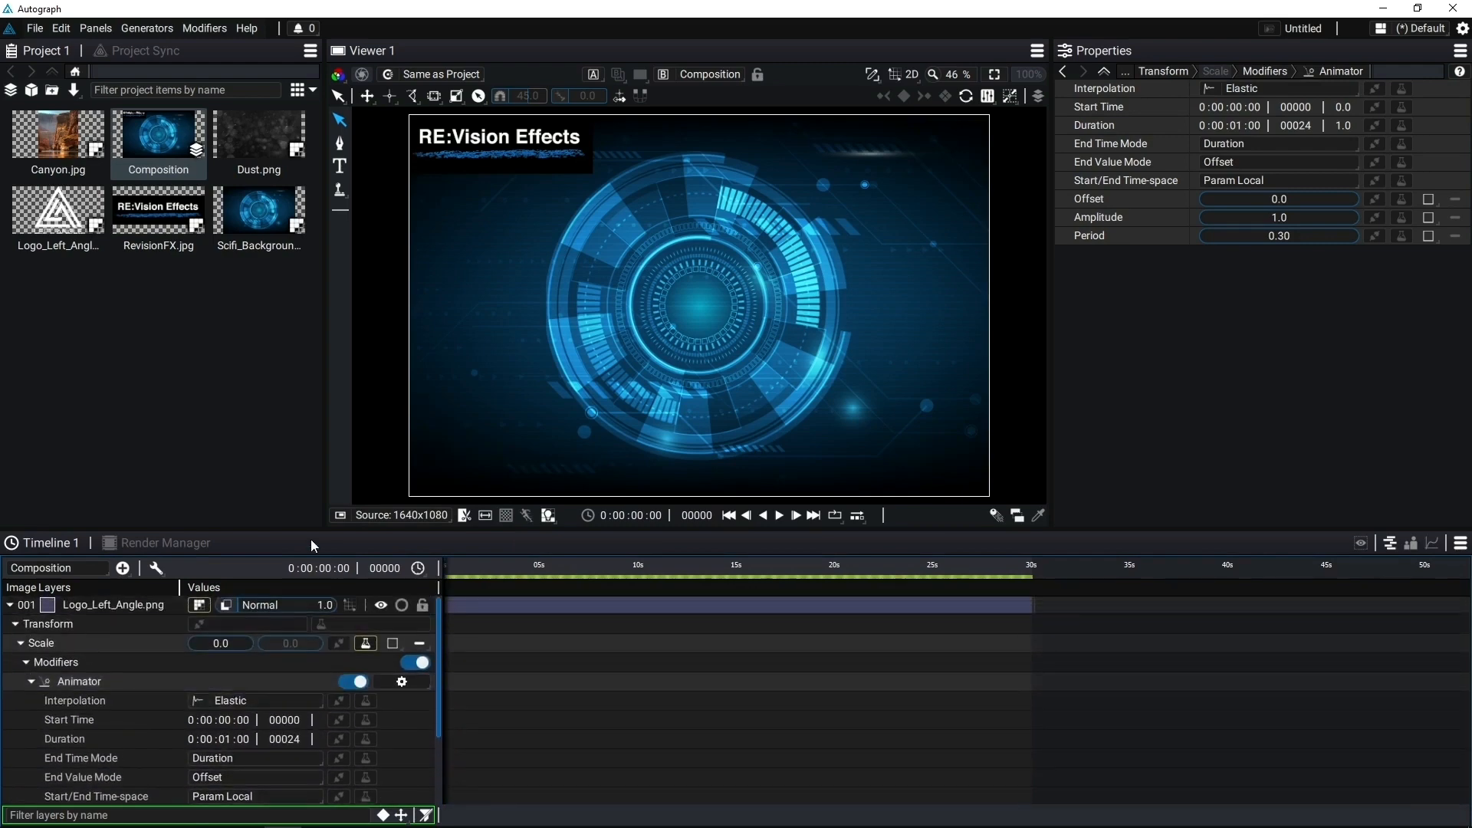
left_click_drag(300, 529, 300, 488)
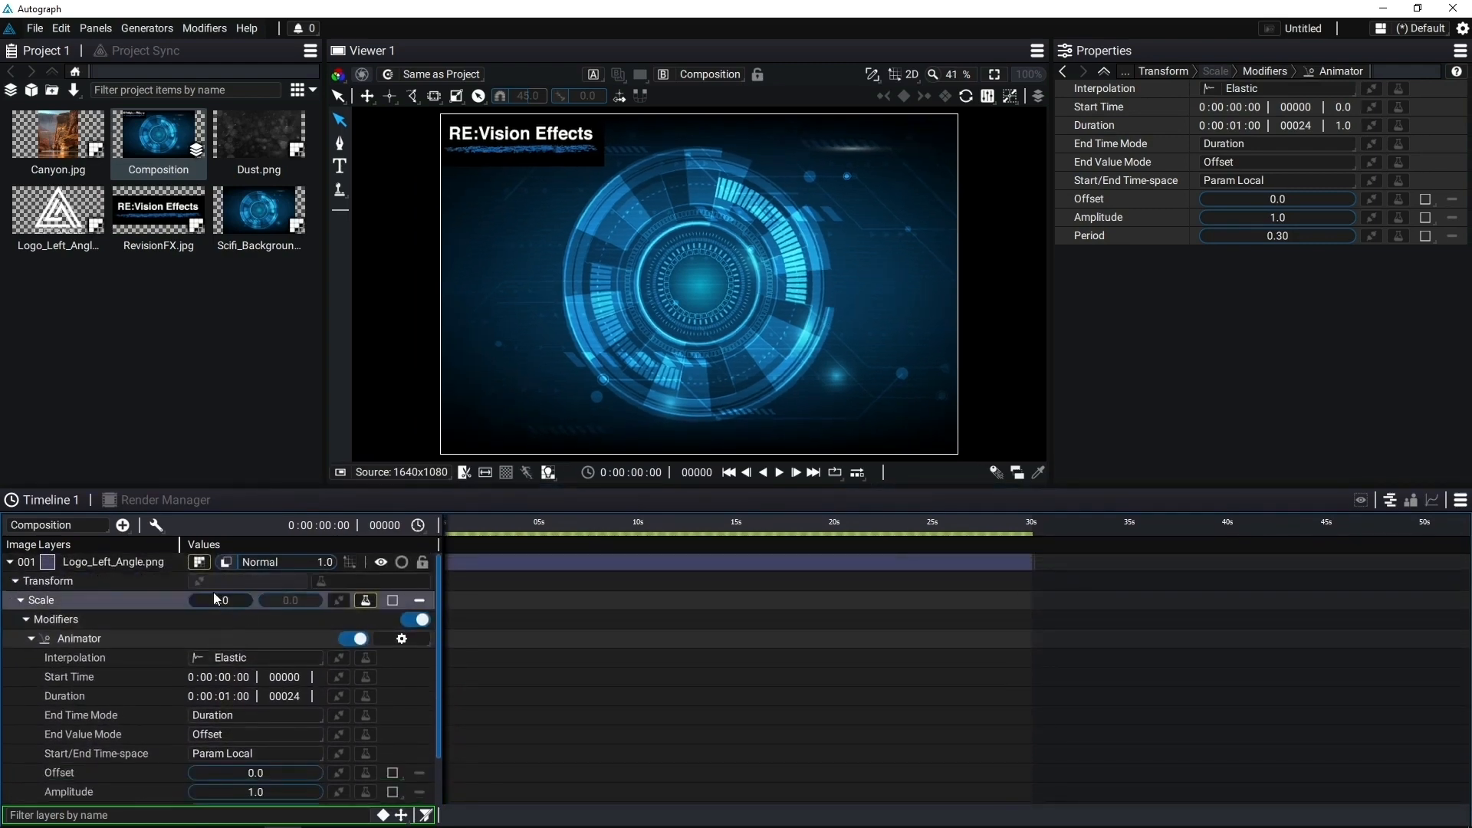
scroll(233, 600, "down", 2)
left_click(256, 730)
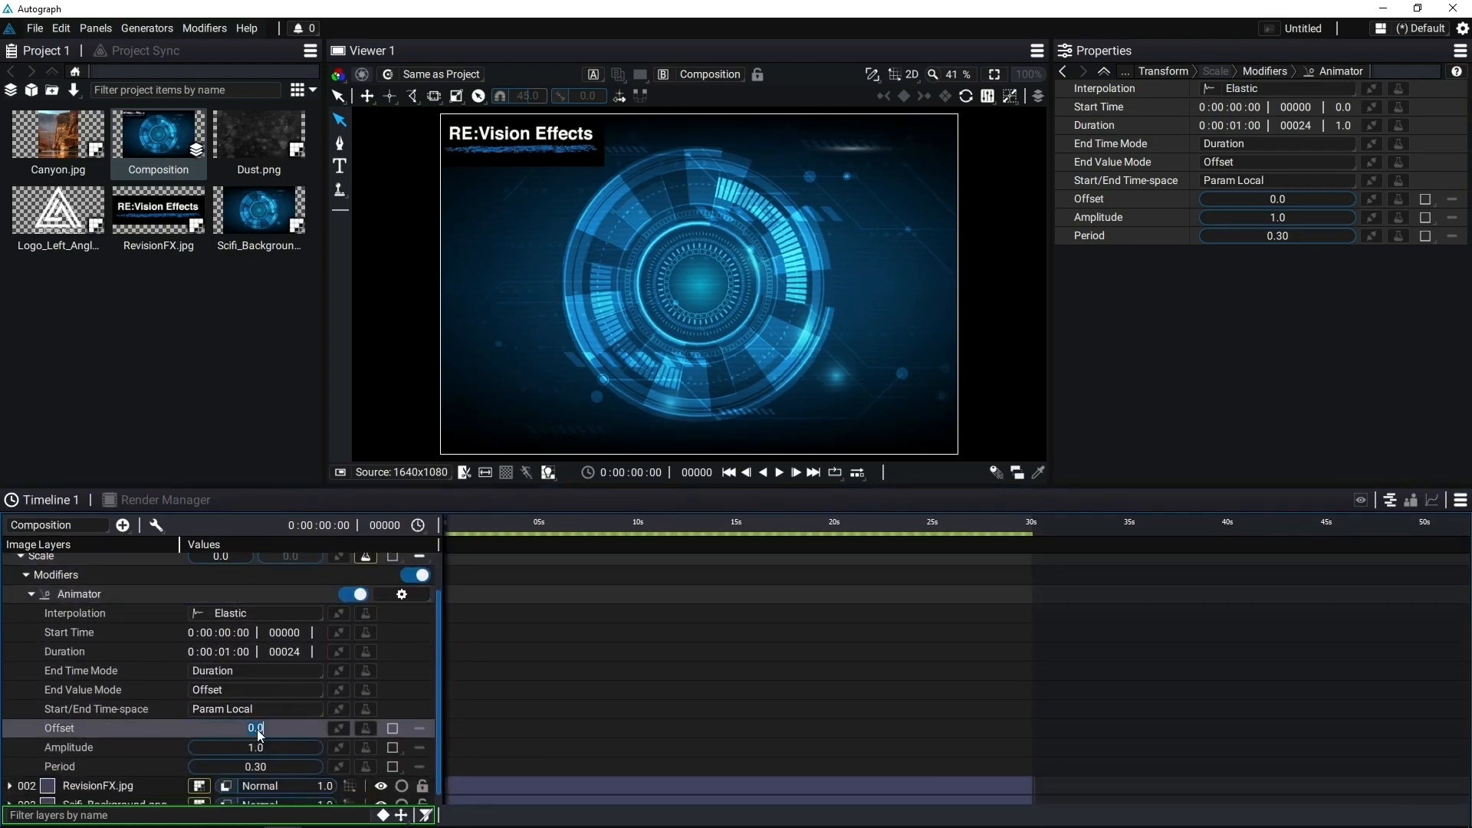
type("0.6")
key("Return")
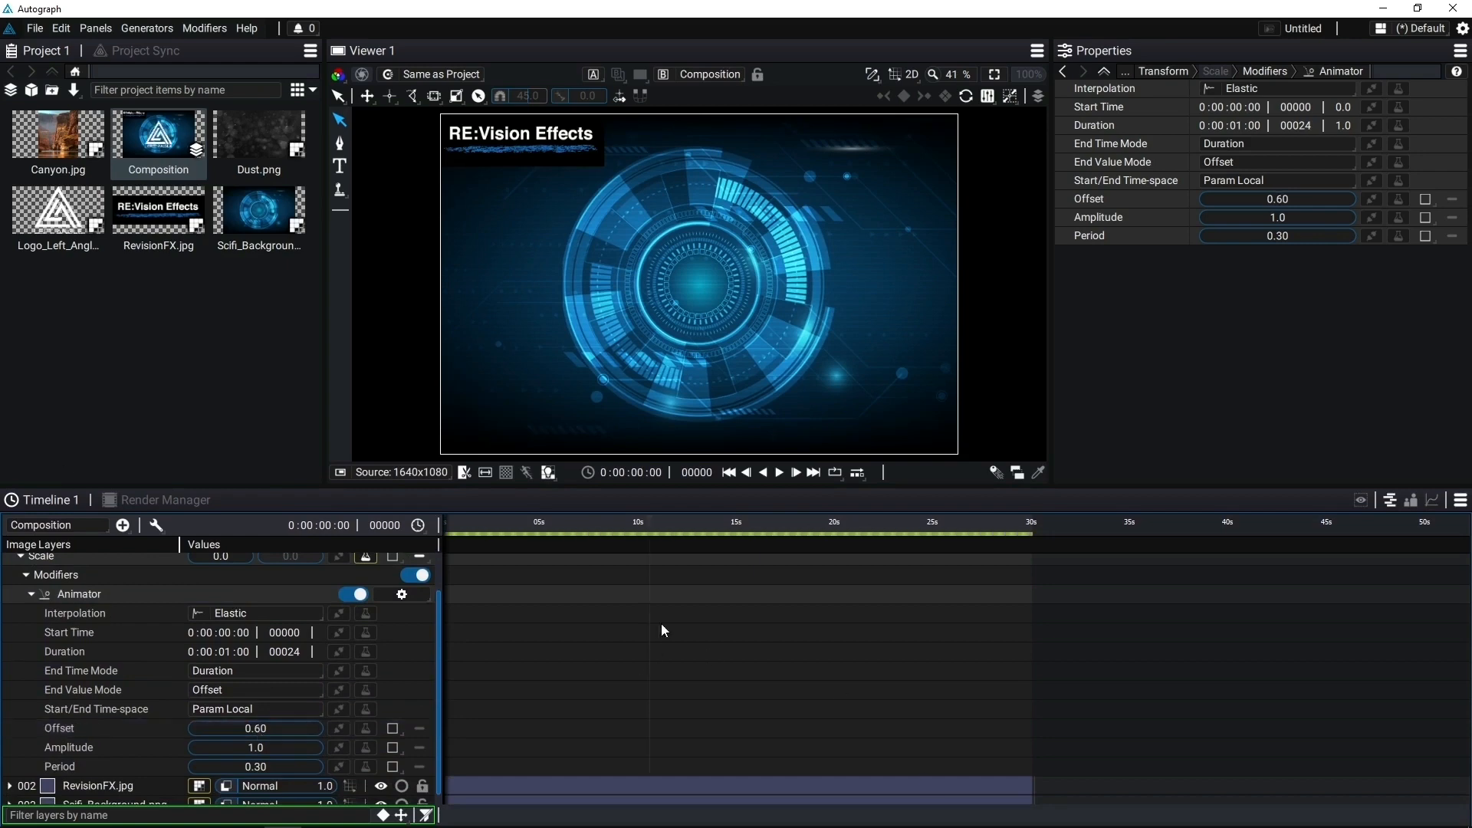
Keep the Animator's Interpolation on the ease-out Elastic curve and play the logo's scale animation from the beginning.
scroll(652, 645, "up", 2)
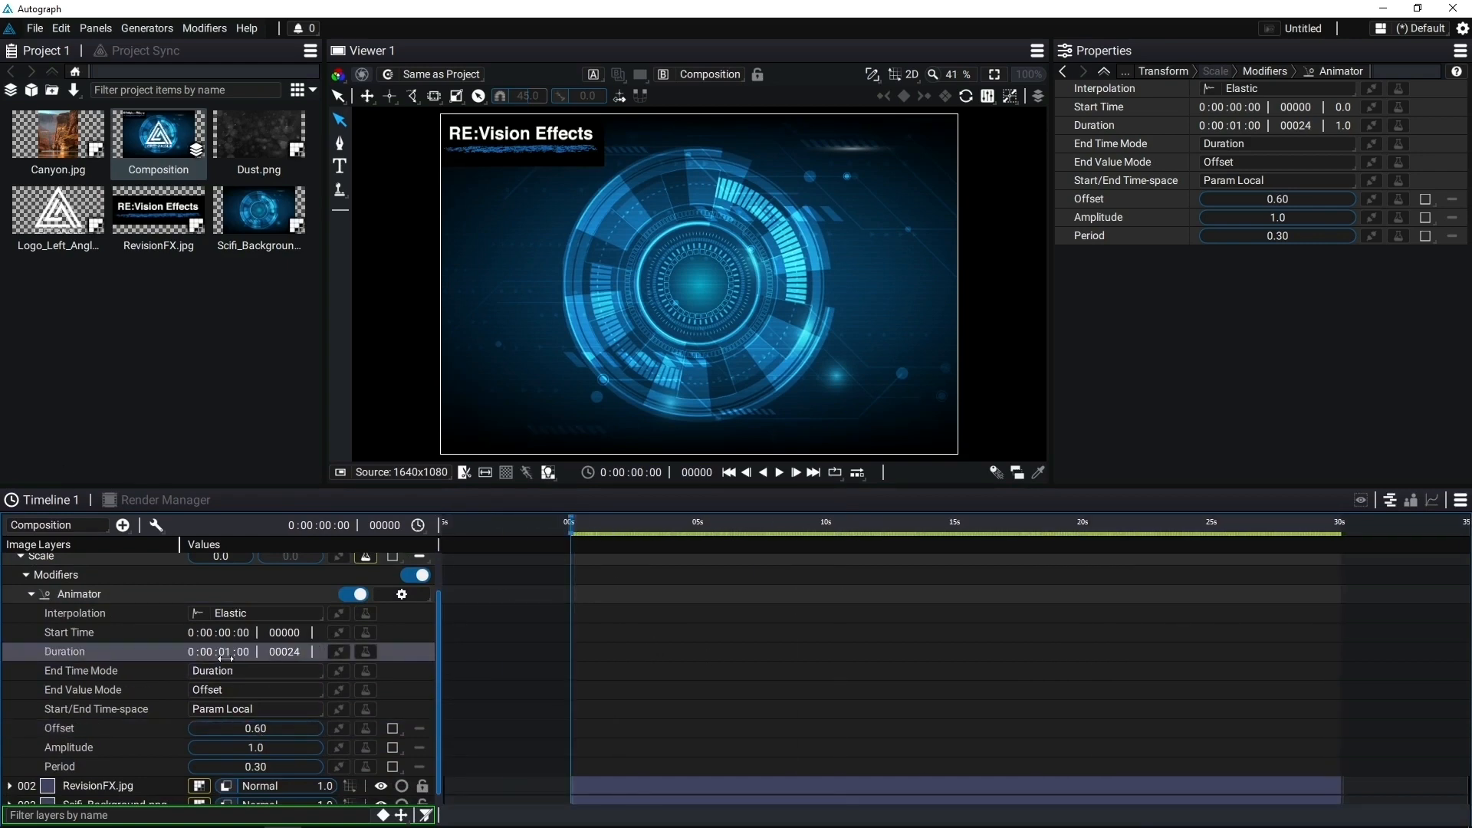
left_click(206, 618)
left_click(246, 490)
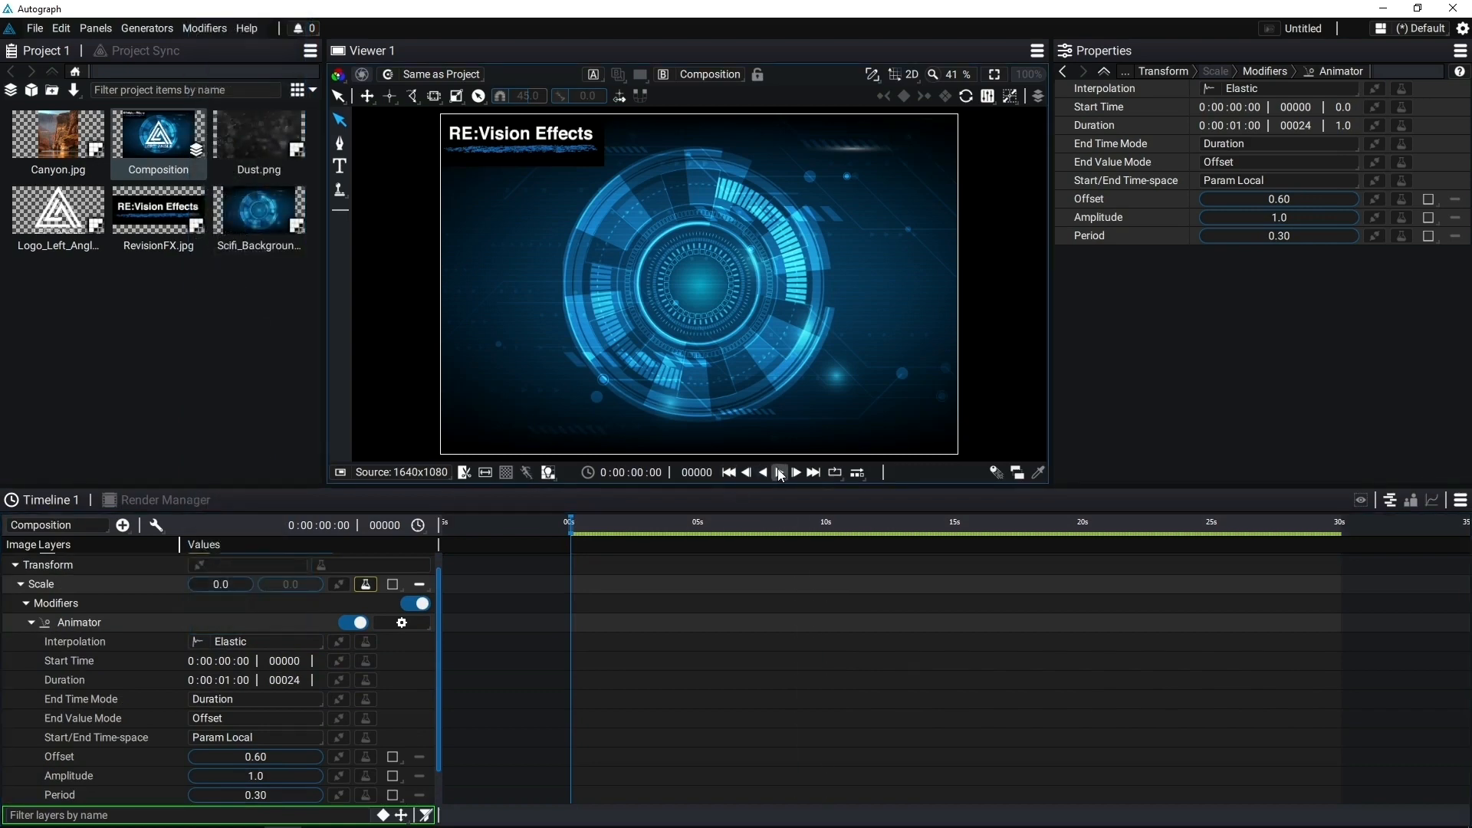
left_click(780, 473)
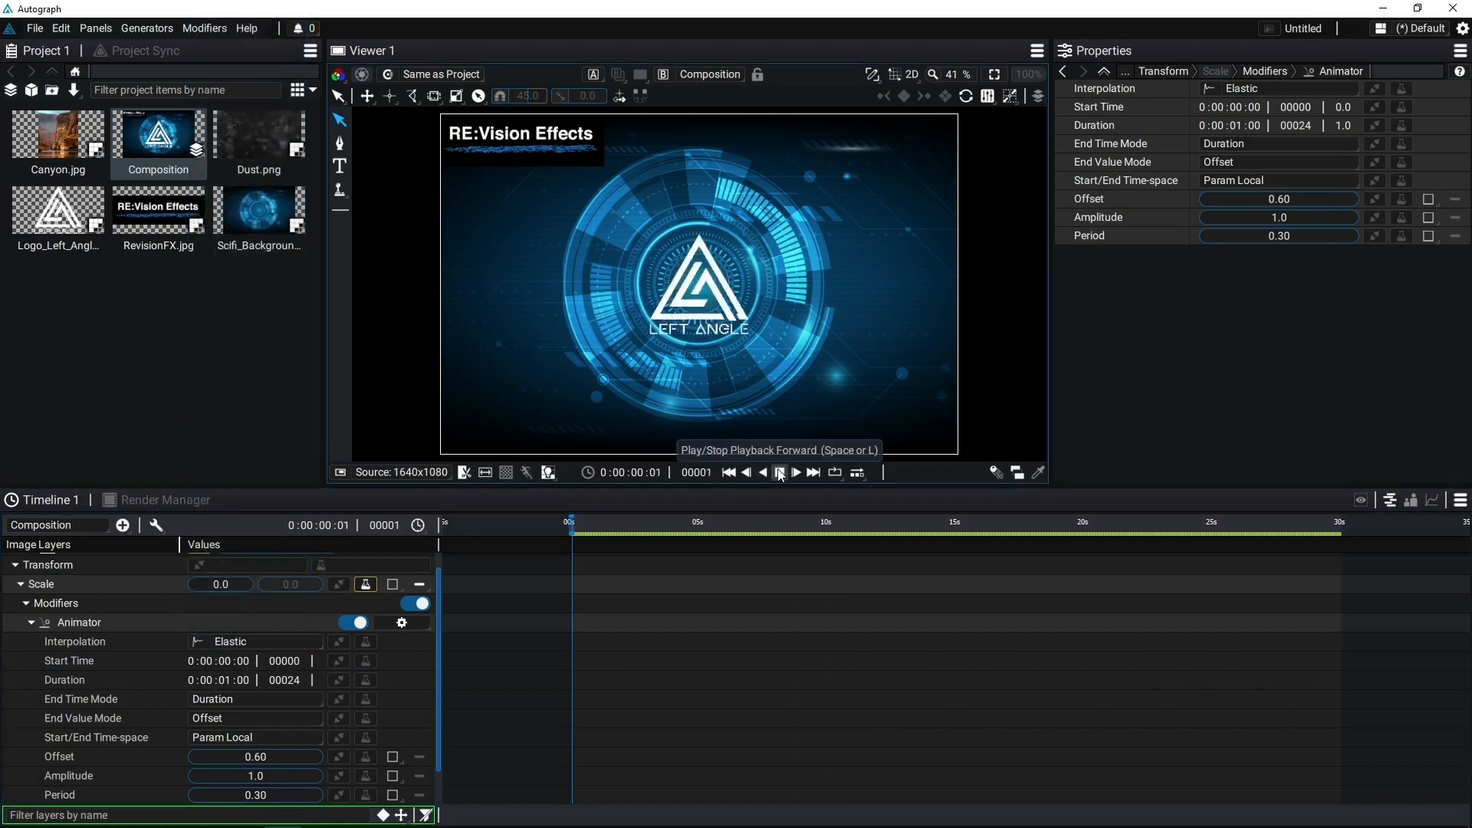
left_click(729, 473)
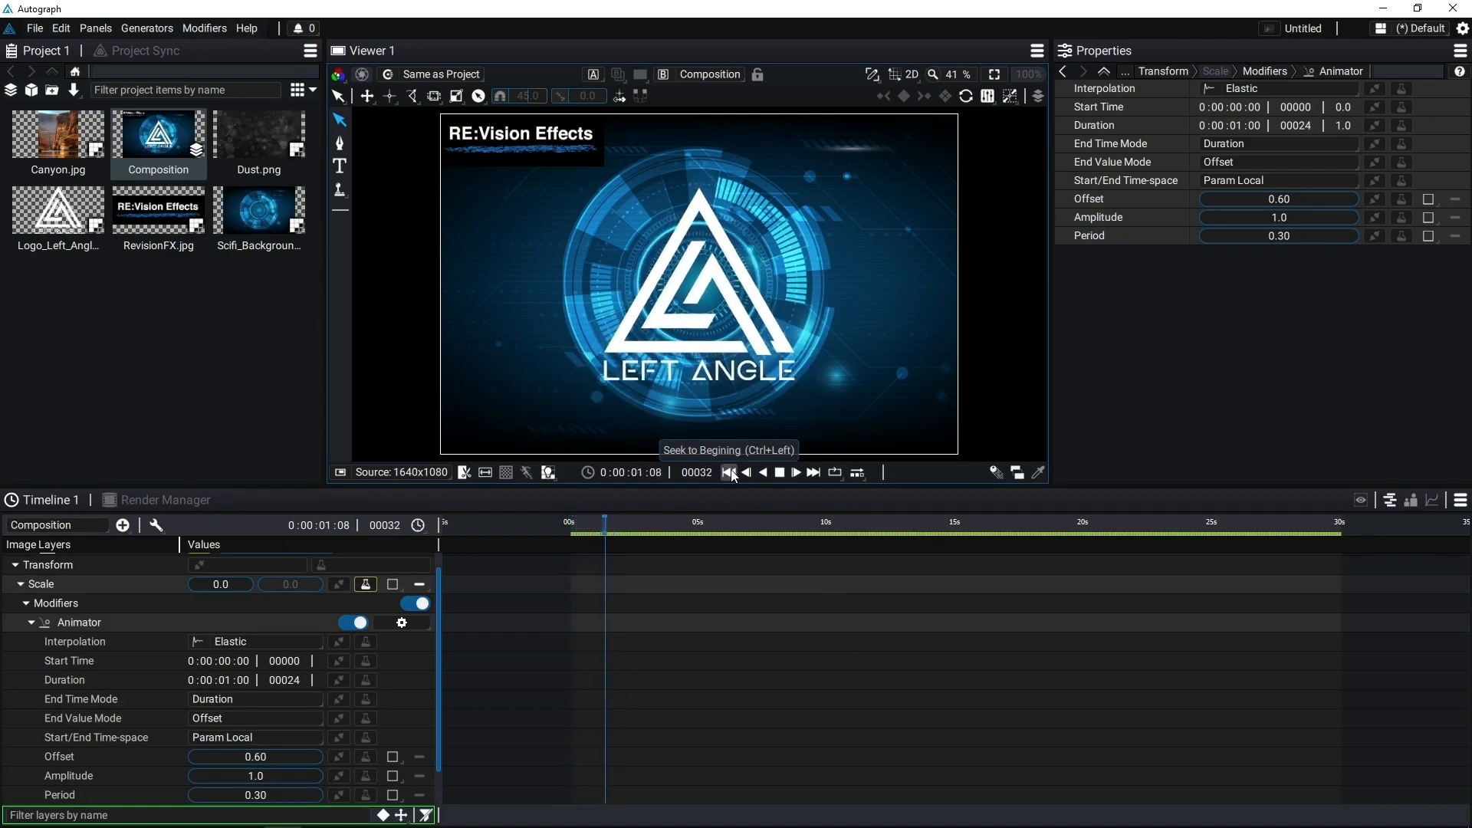
left_click(779, 474)
Change the Animator's Interpolation to the ease-out Bounce curve and preview the logo animation from the beginning.
left_click(230, 642)
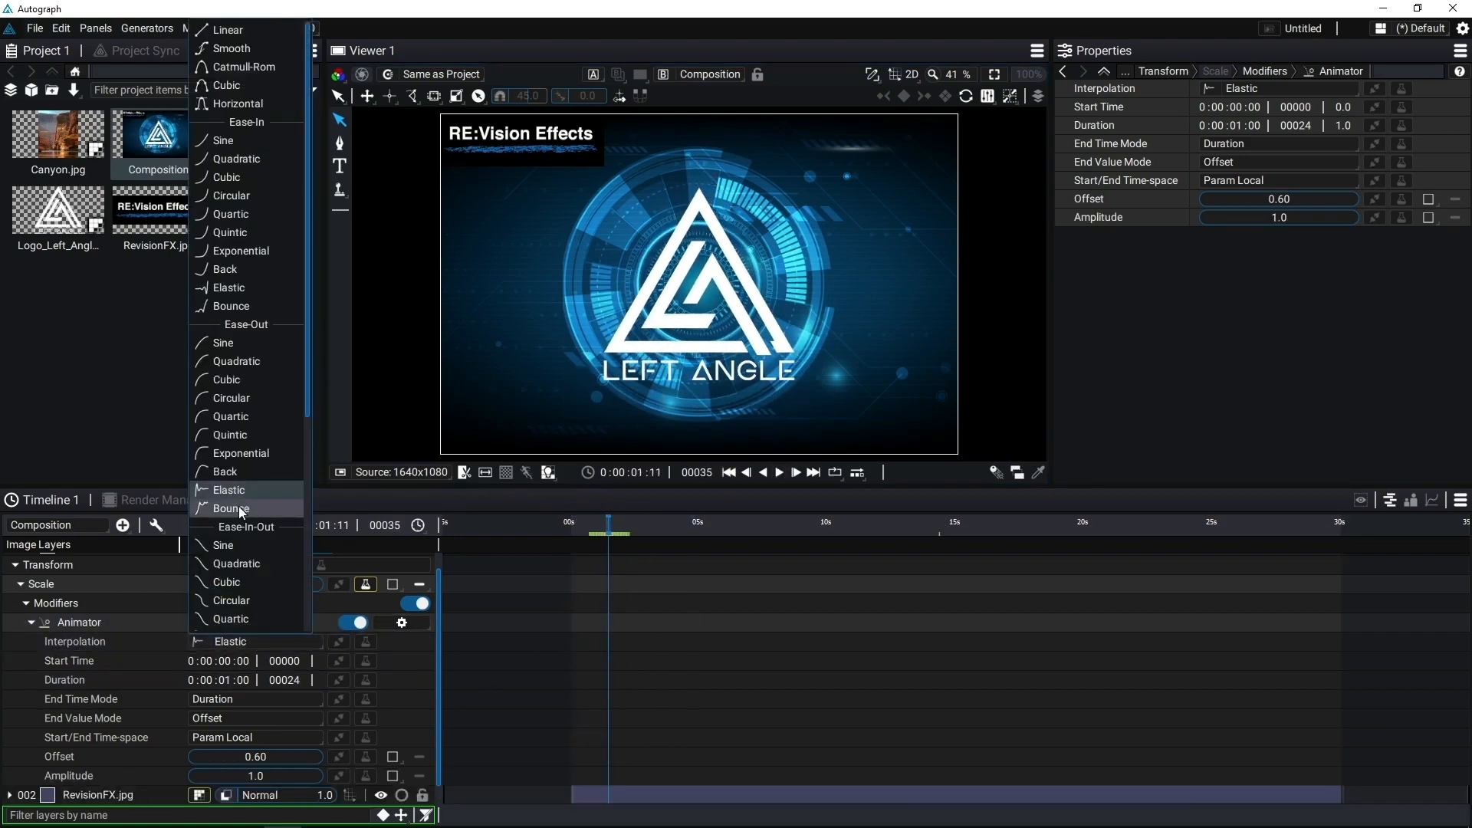
left_click(230, 503)
left_click(728, 472)
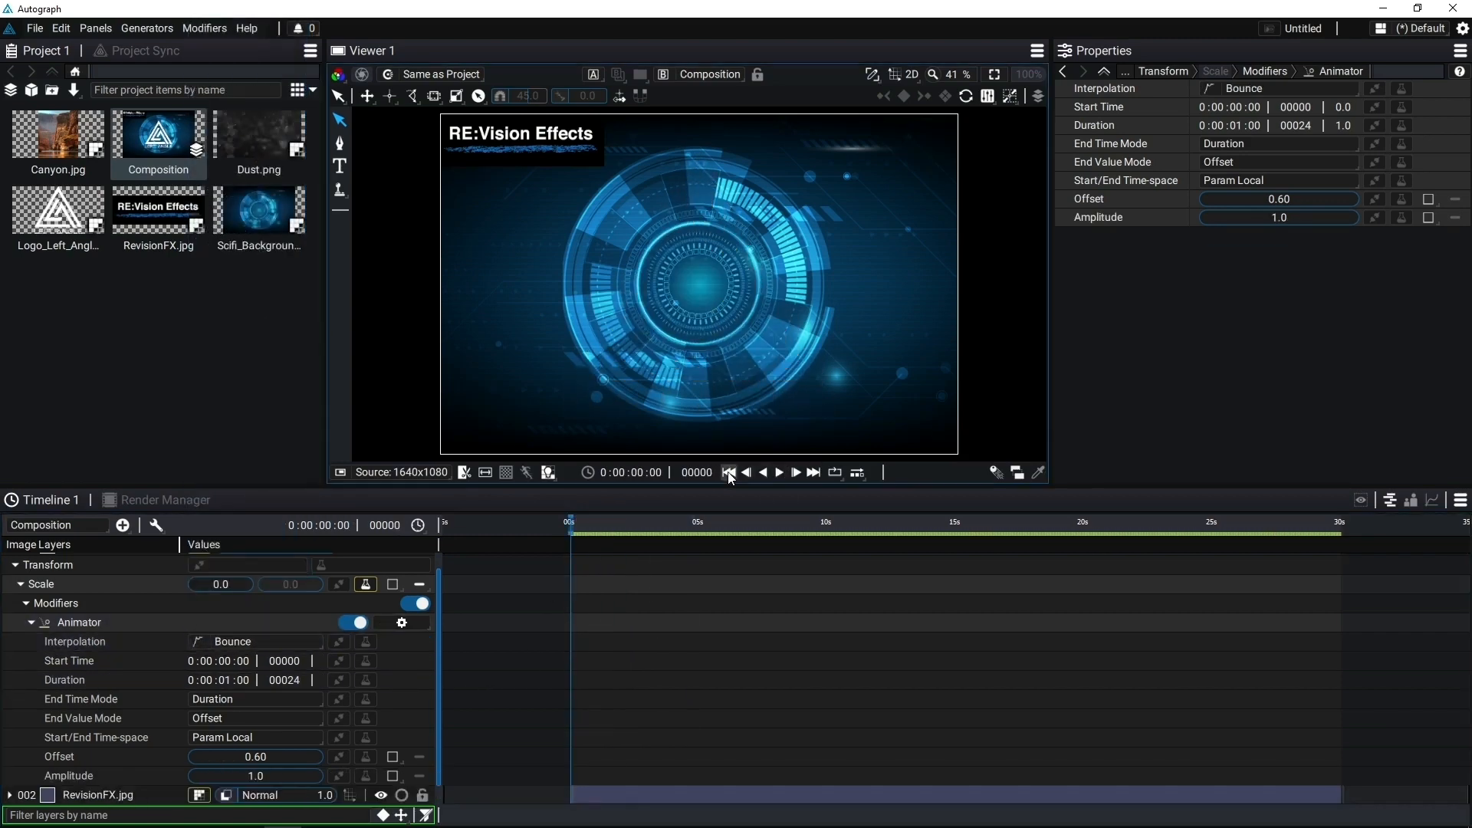
left_click(780, 472)
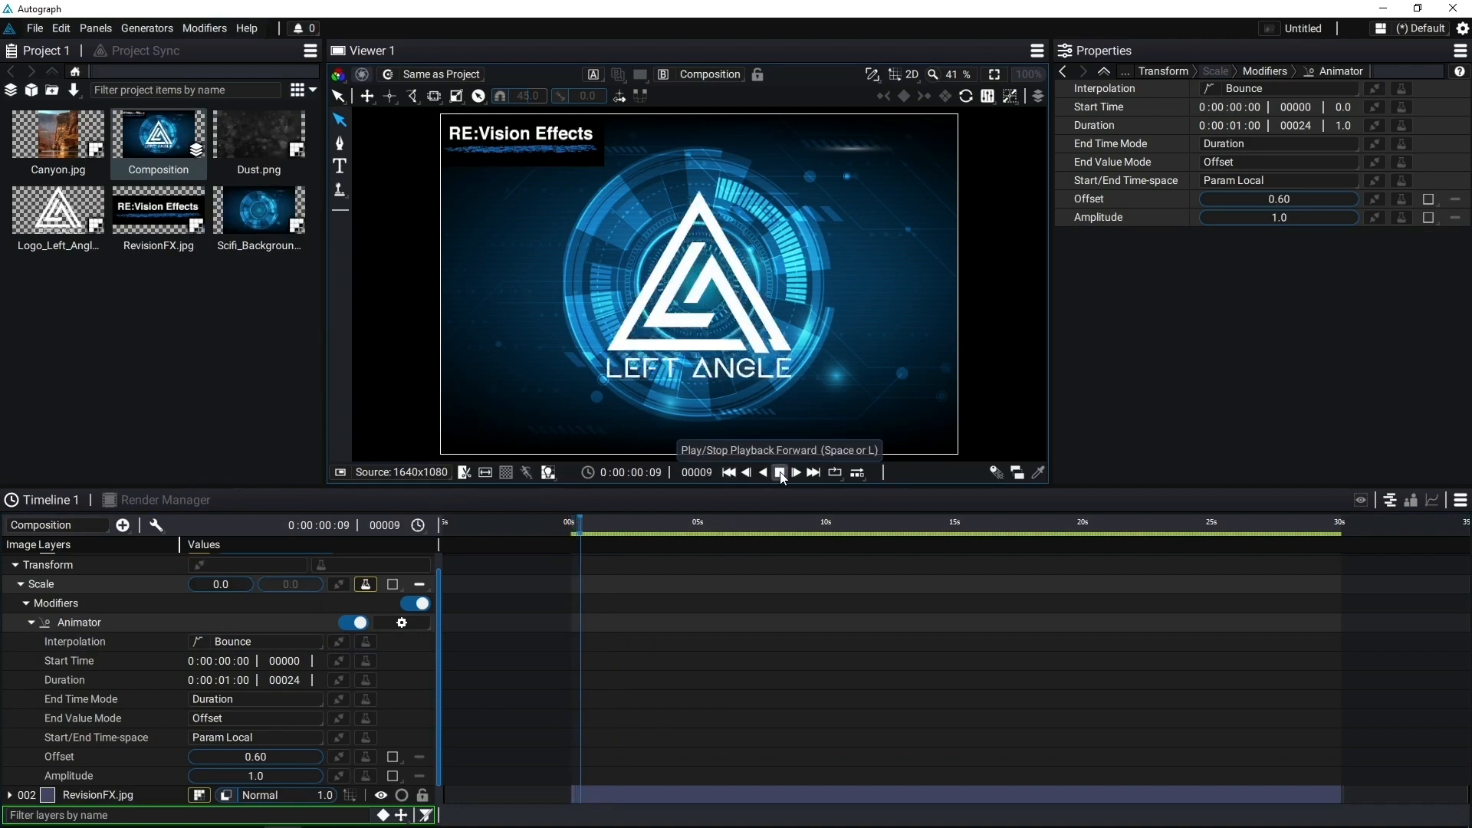
left_click(733, 474)
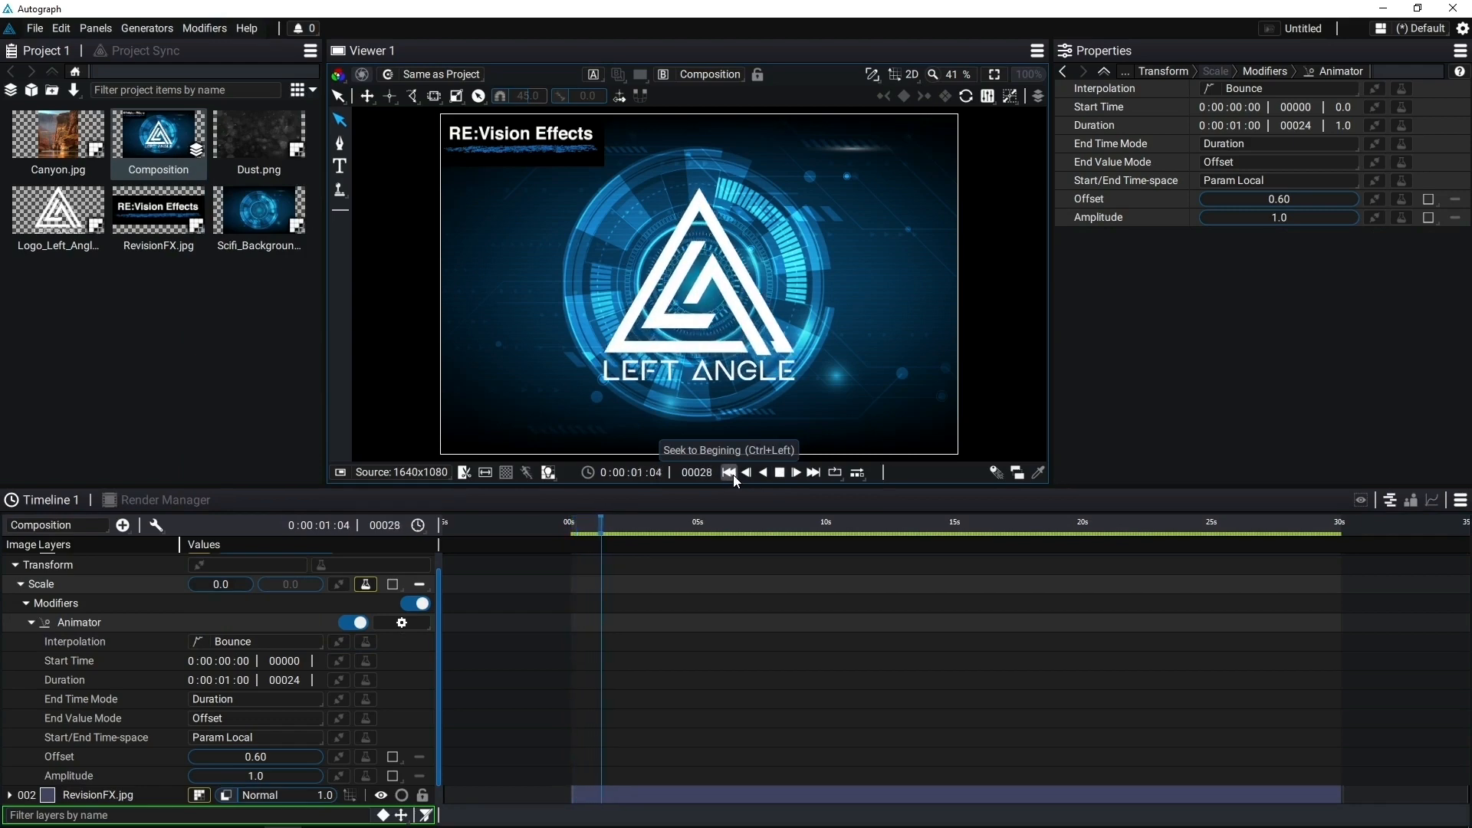
left_click(779, 473)
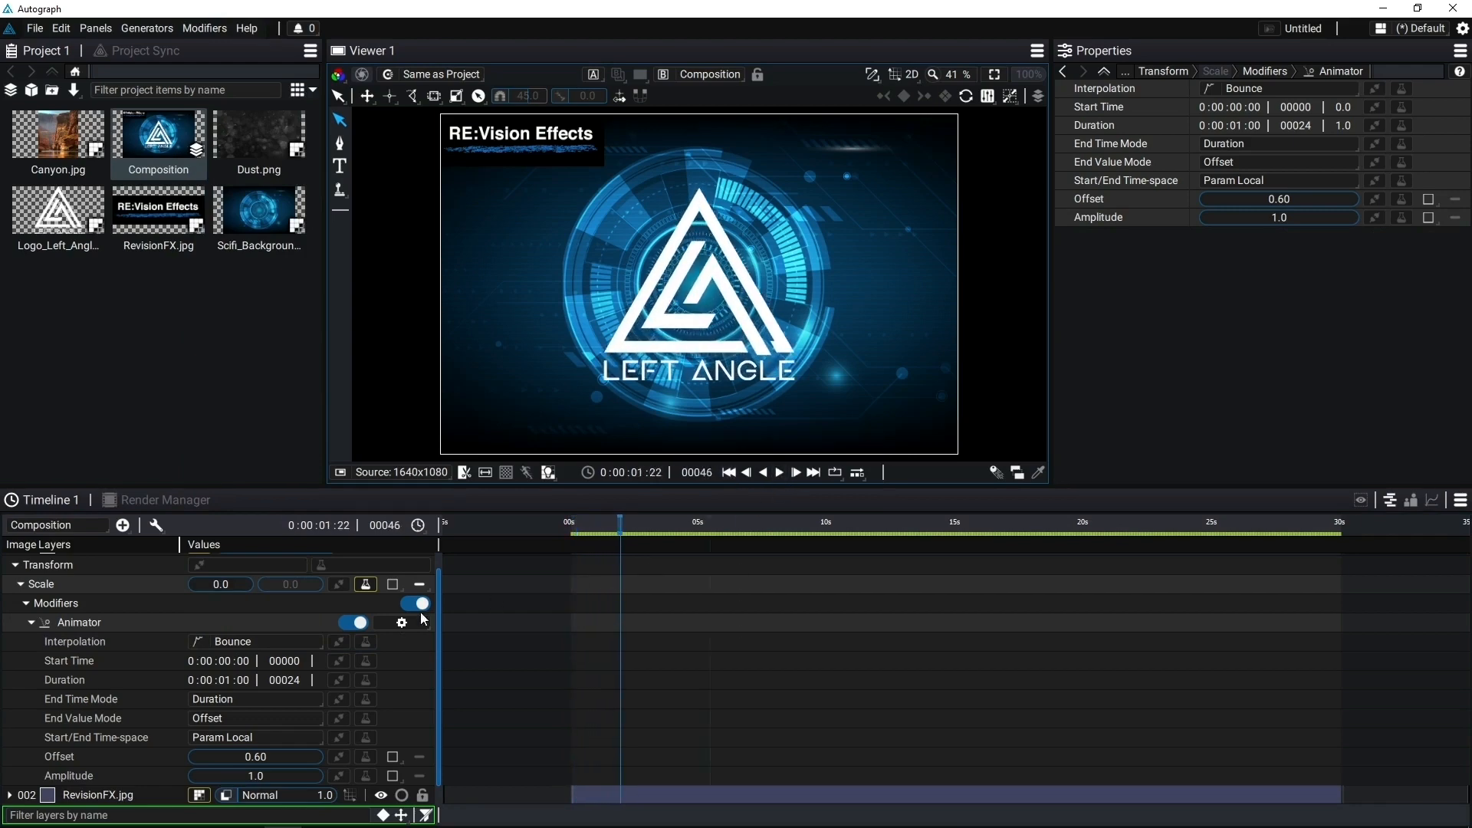
Collapse the Logo_Left_Angle.png layer and import Automan_Skinned.usd from the RADI_RAF\Automan folder into the project.
scroll(219, 639, "up", 2)
left_click(10, 562)
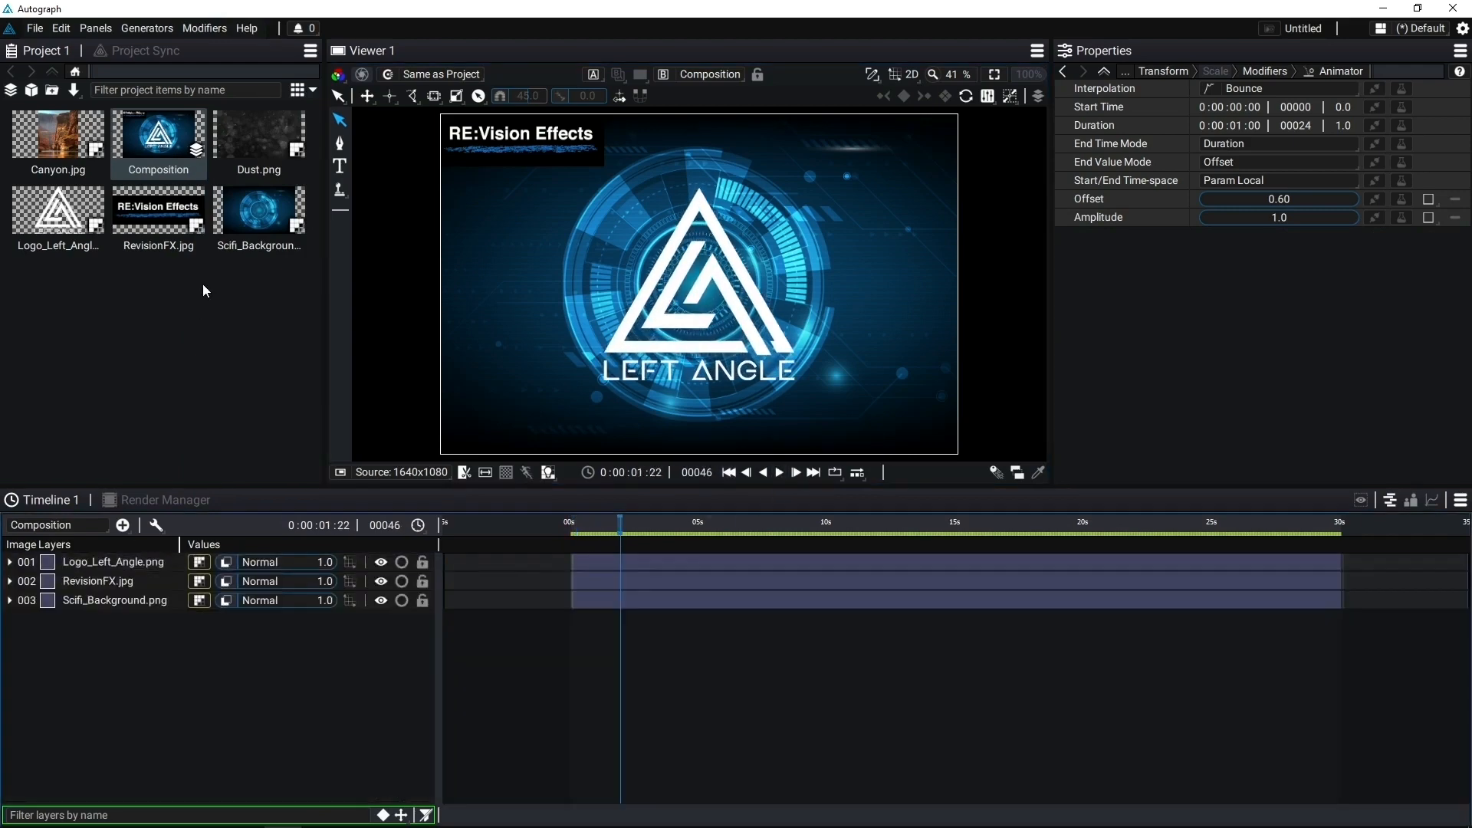
key("alt+Tab")
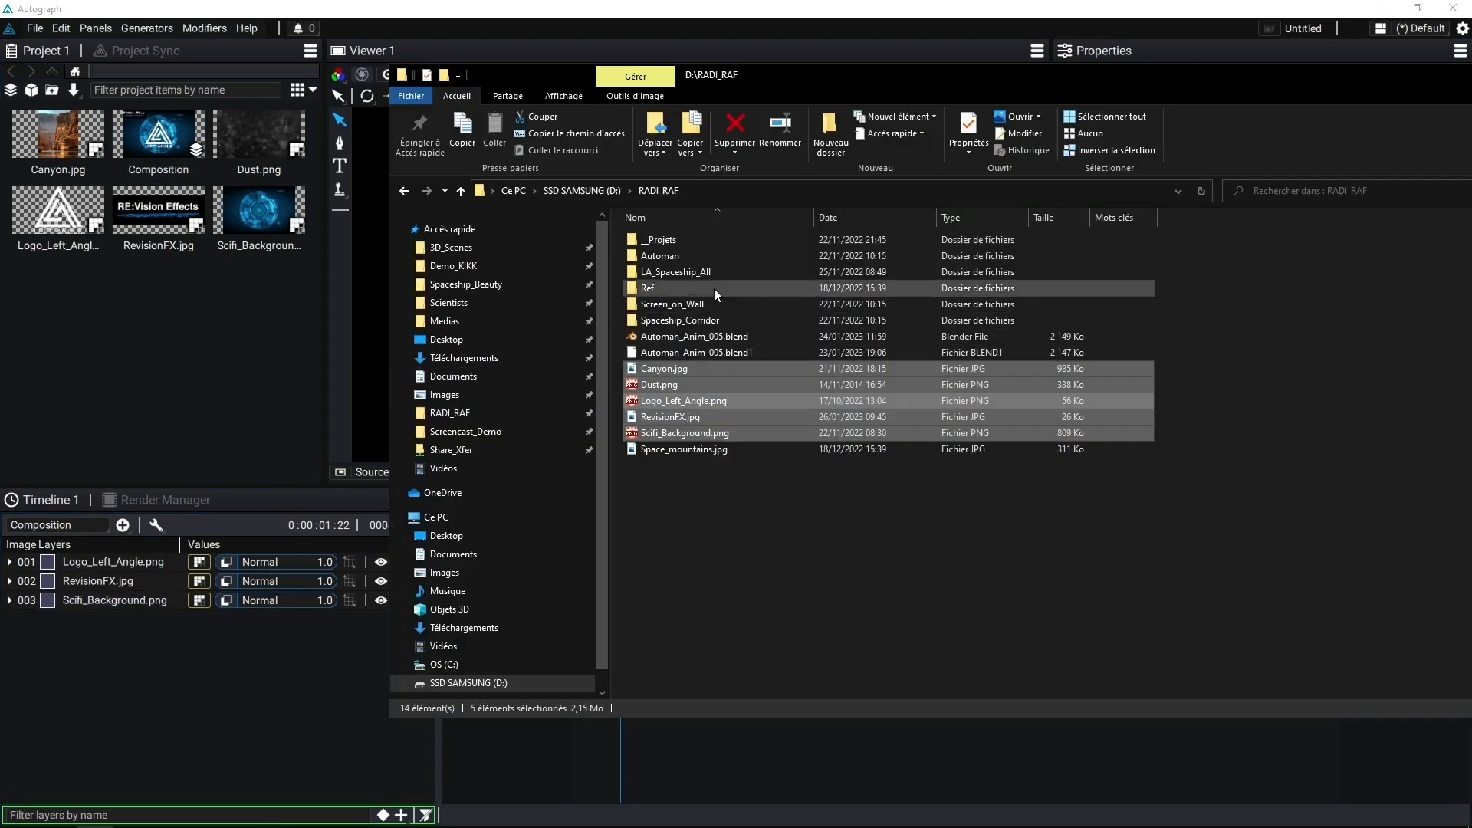
double_click(693, 259)
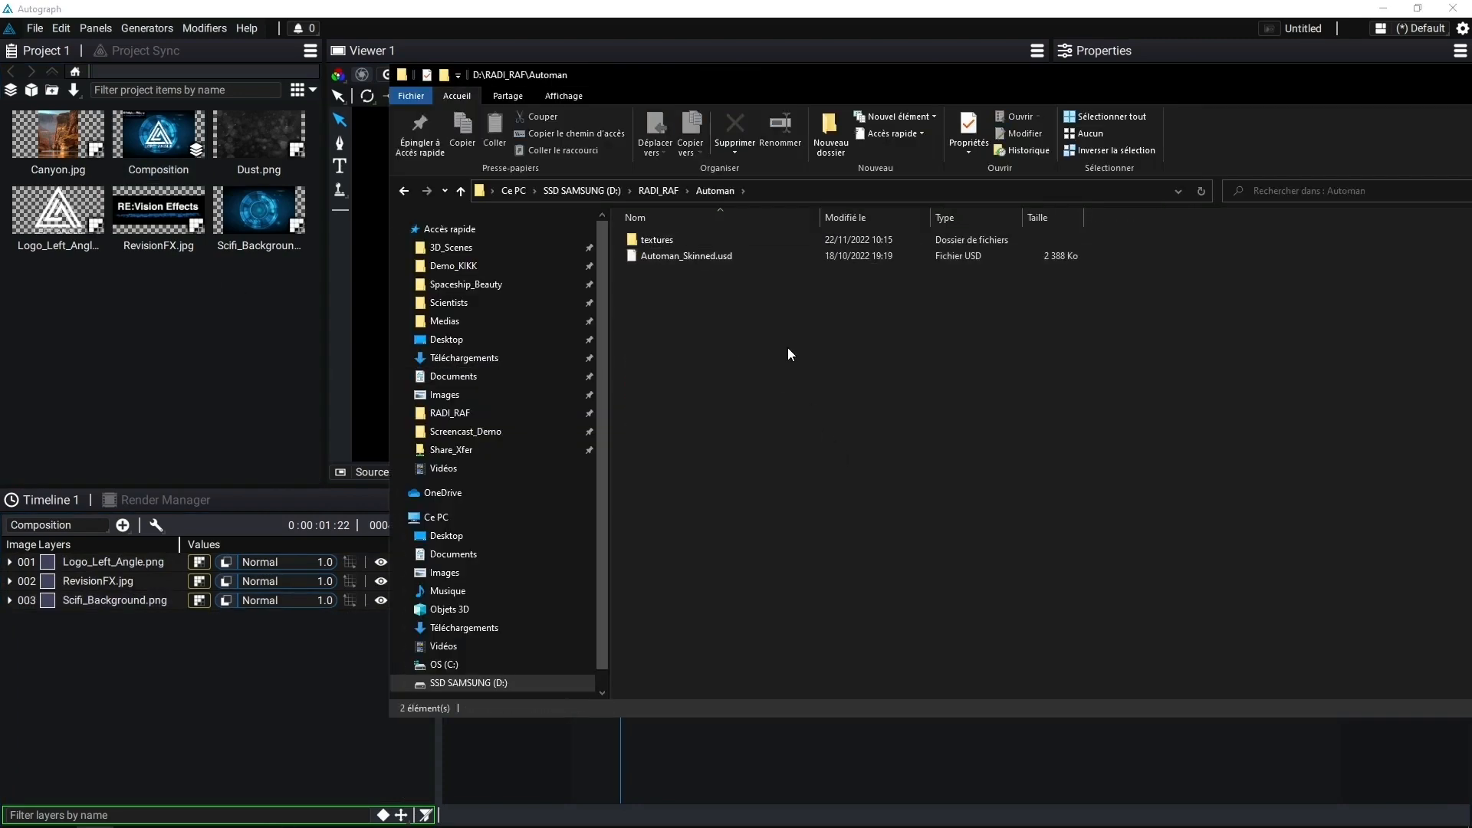
left_click_drag(675, 256, 109, 336)
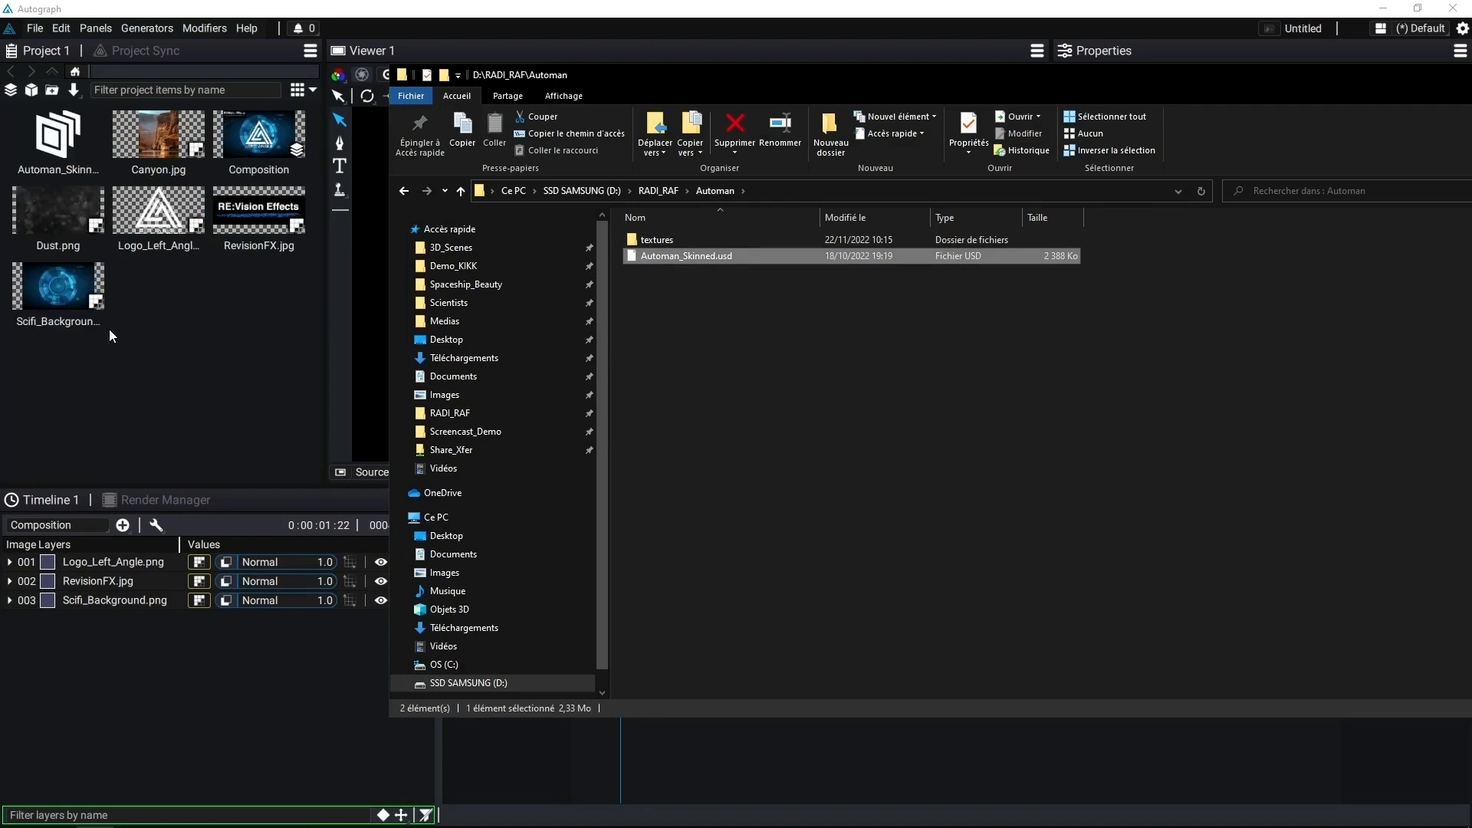
Open Automan_Skinned.usd in the viewer, look at the character from an elevated angle, and play its animation.
left_click(83, 154)
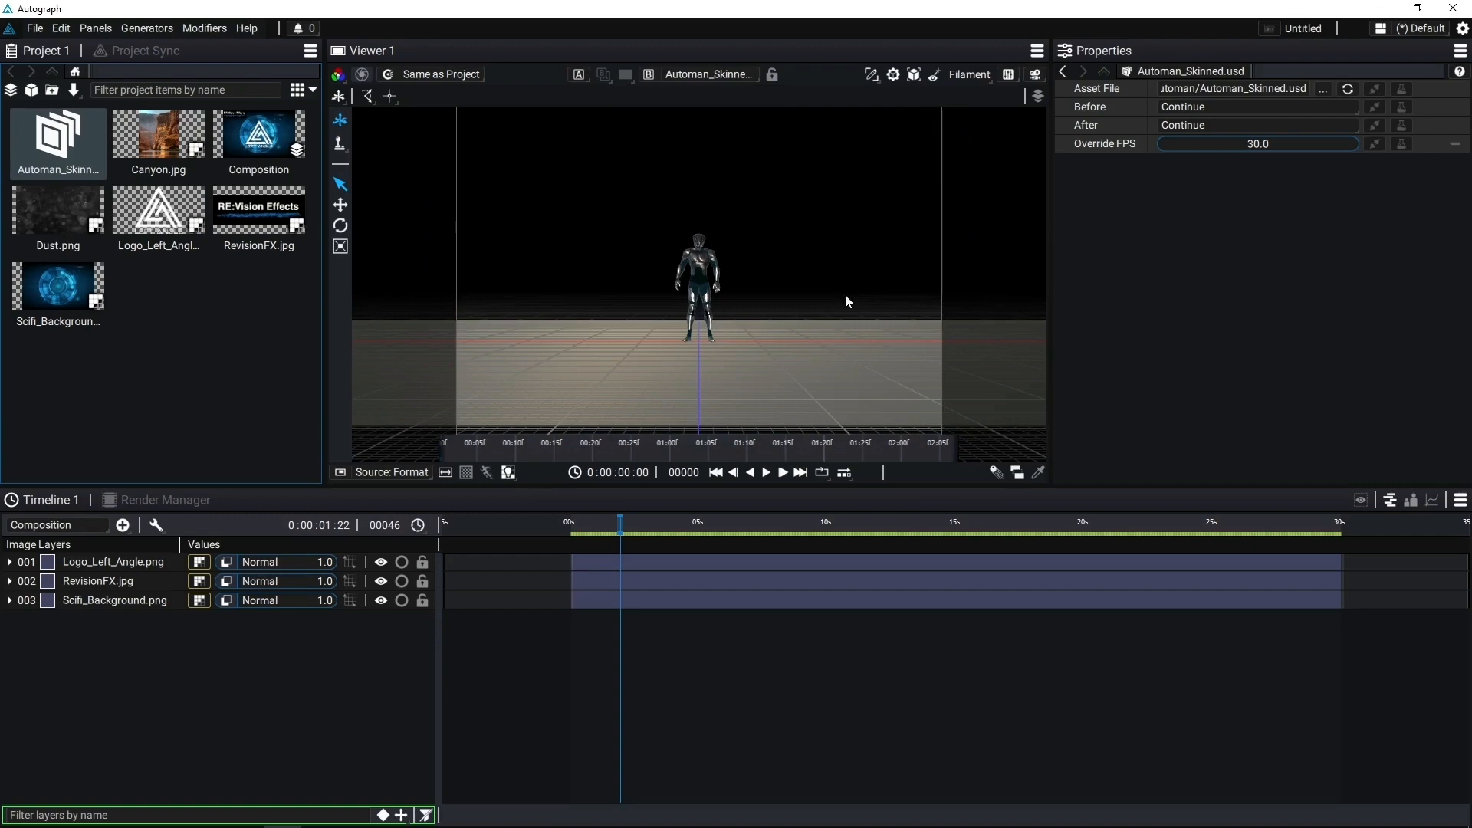
left_click_drag(826, 266, 719, 333)
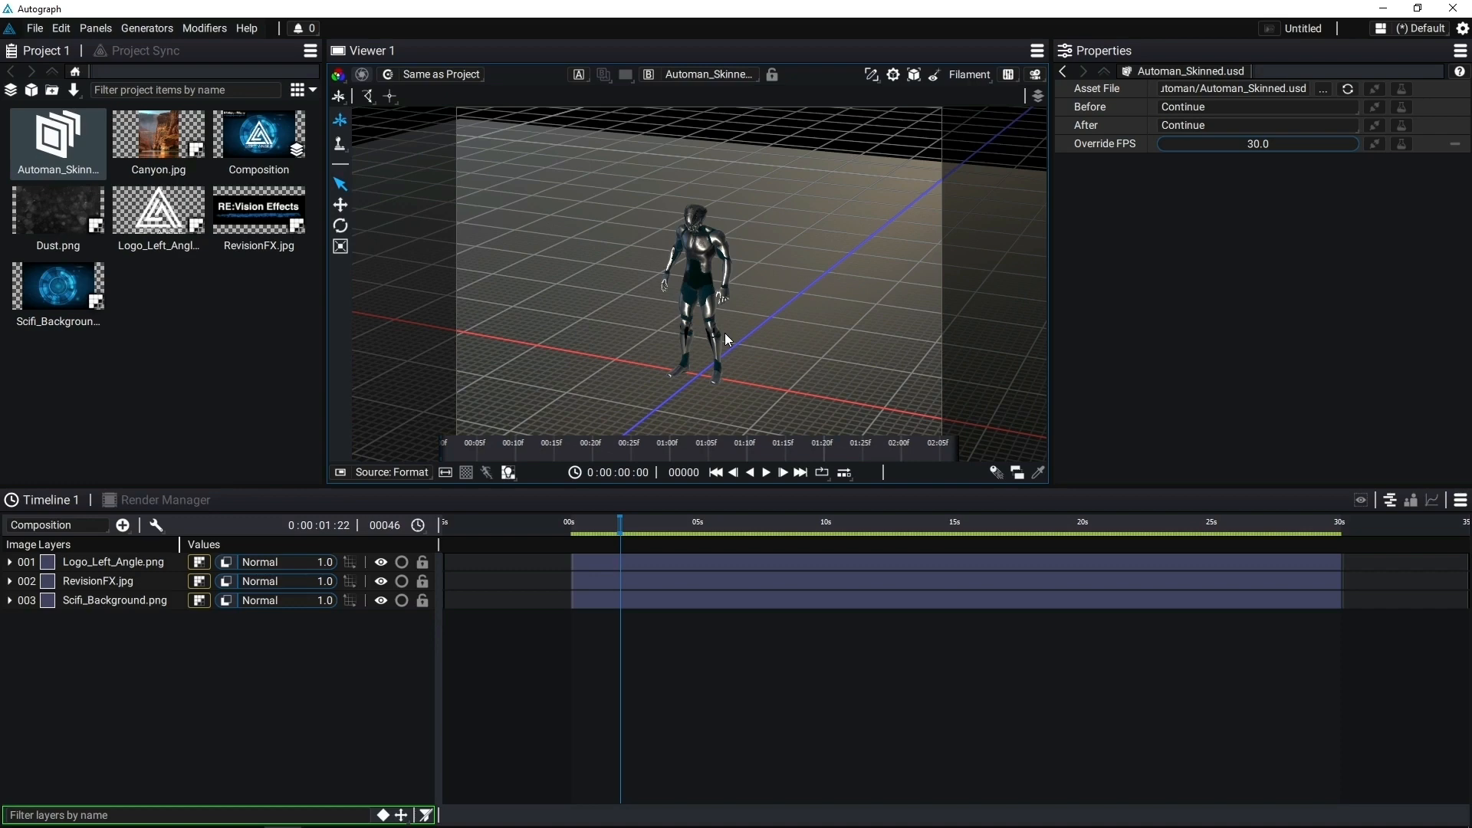
scroll(724, 329, "up", 5)
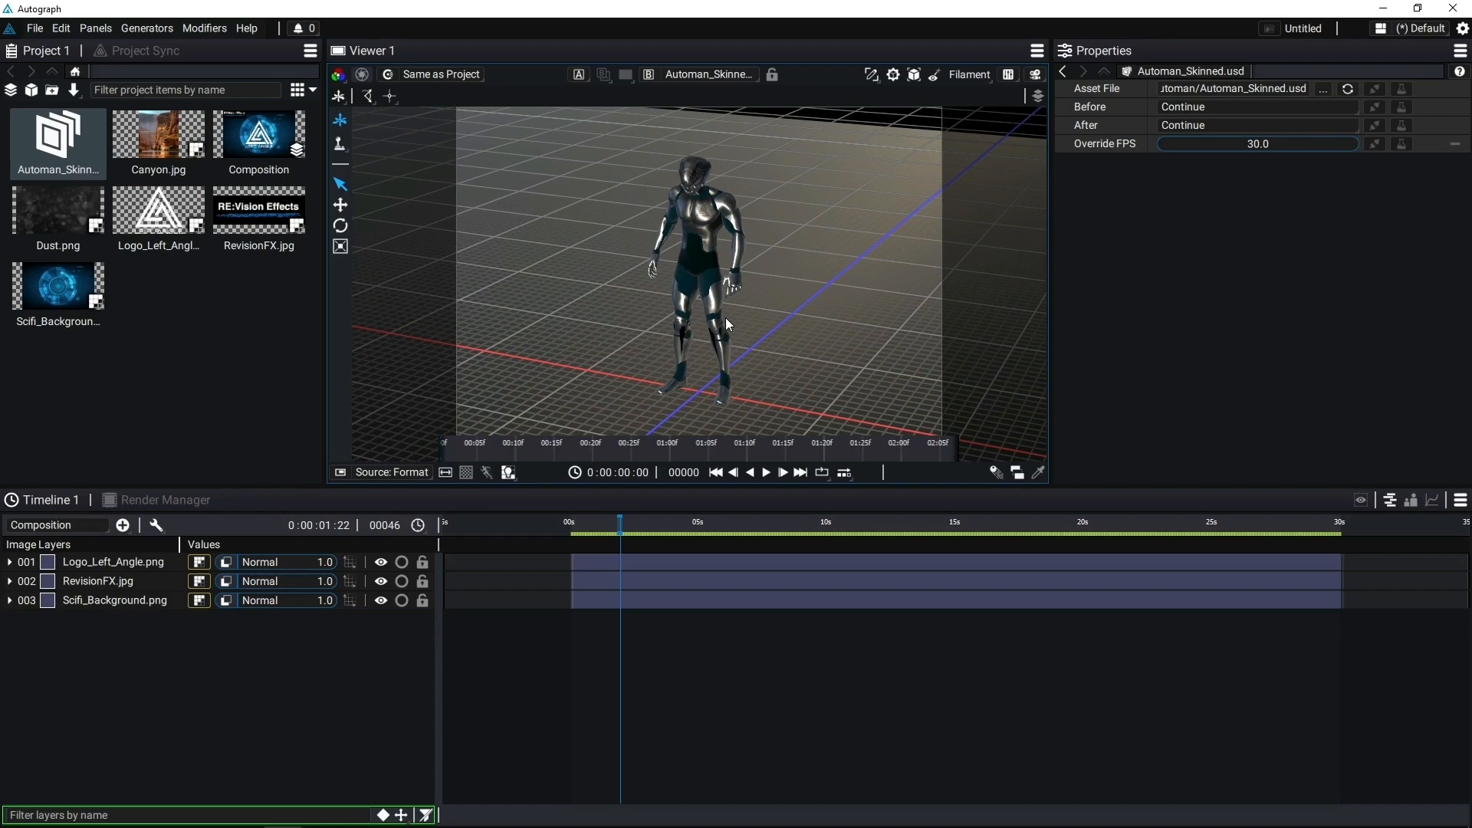
scroll(744, 445, "down", 5)
key("space")
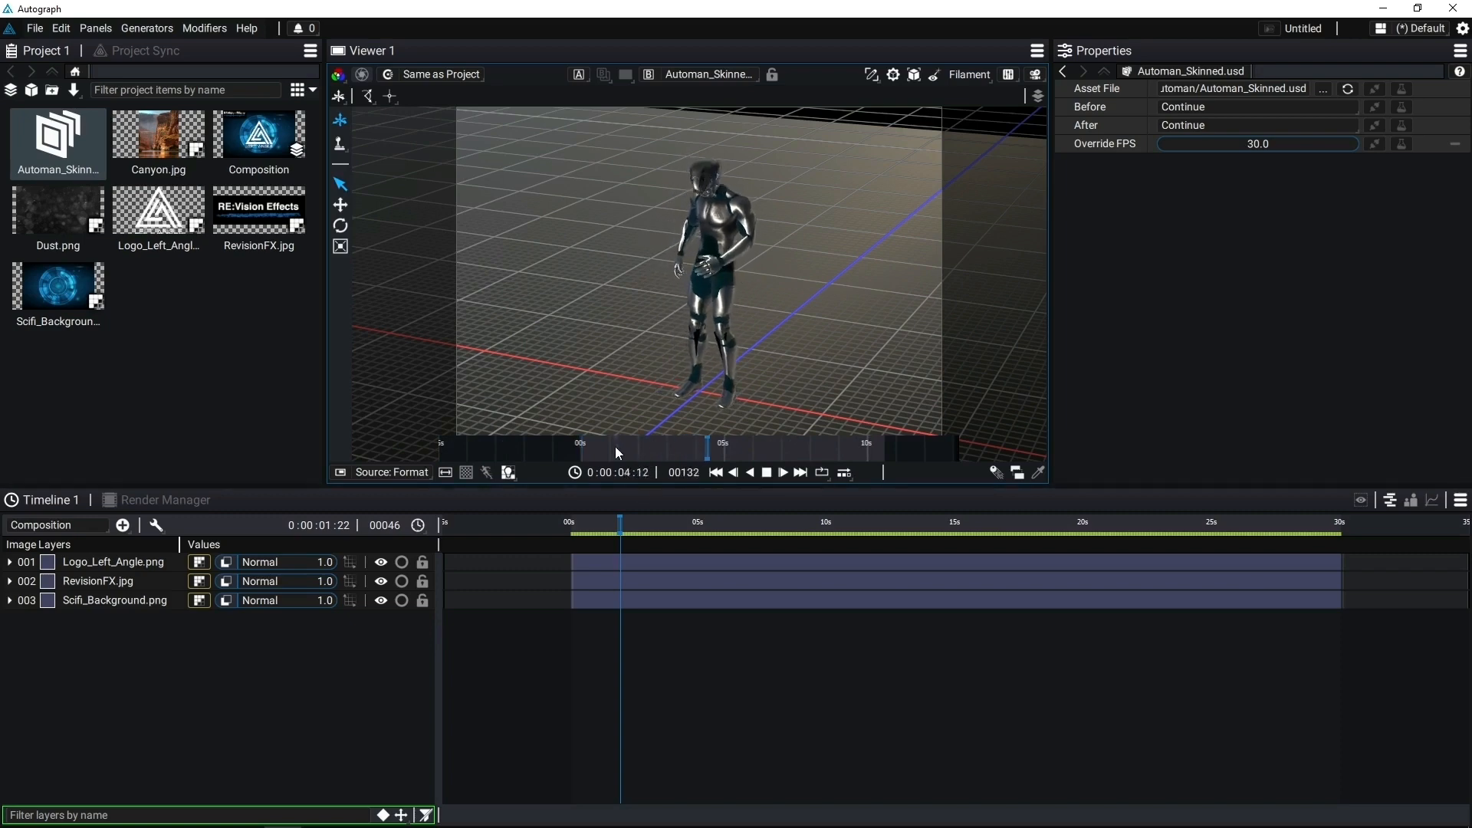
Scrub through the Automan character's animation and examine its poses from closer and farther viewpoints.
left_click_drag(621, 446, 648, 447)
scroll(716, 370, "up", 5)
scroll(706, 333, "down", 3)
scroll(725, 256, "down", 3)
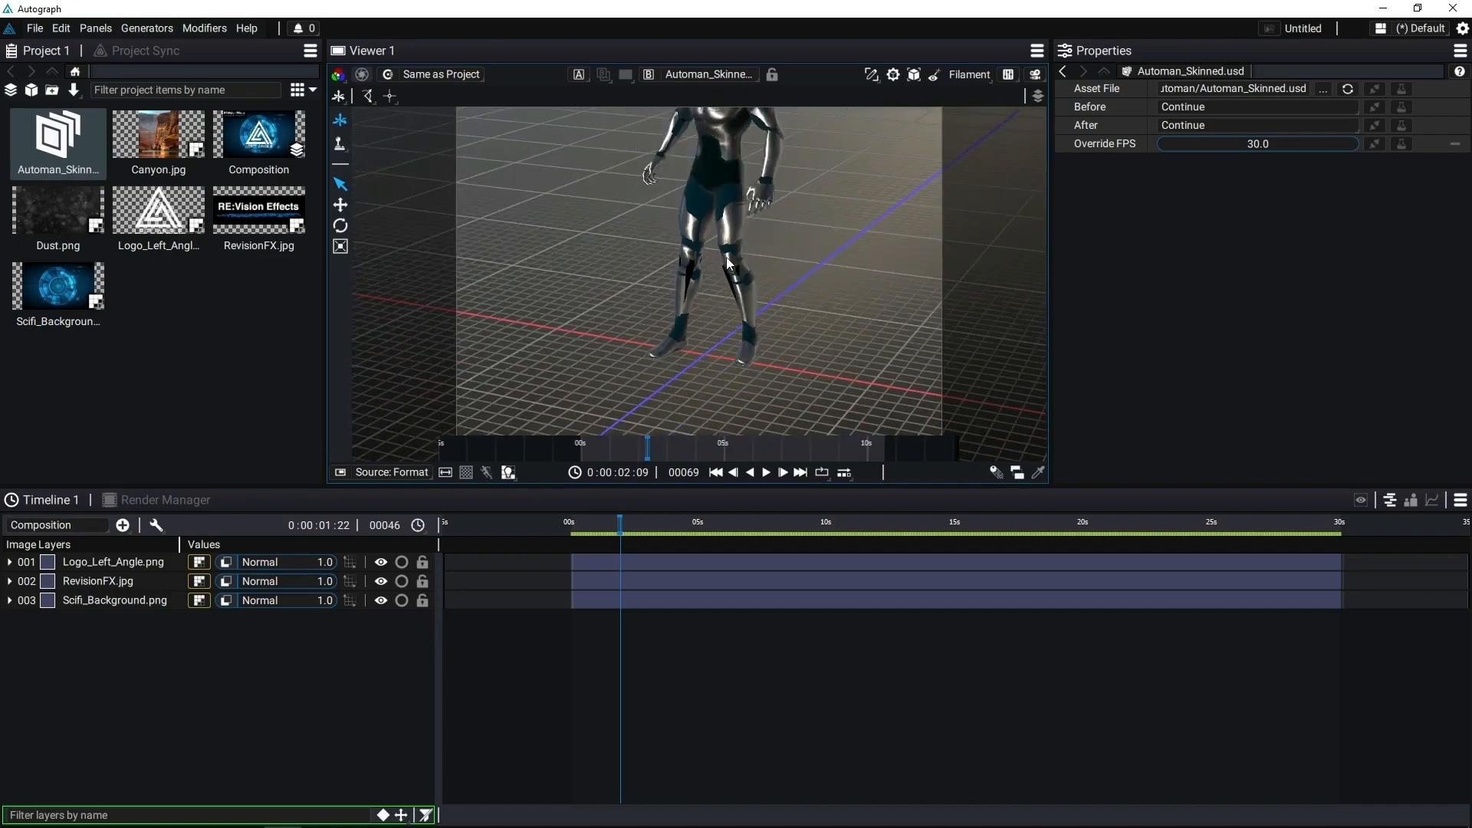
scroll(725, 256, "up", 3)
scroll(717, 320, "up", 3)
left_click_drag(648, 446, 695, 447)
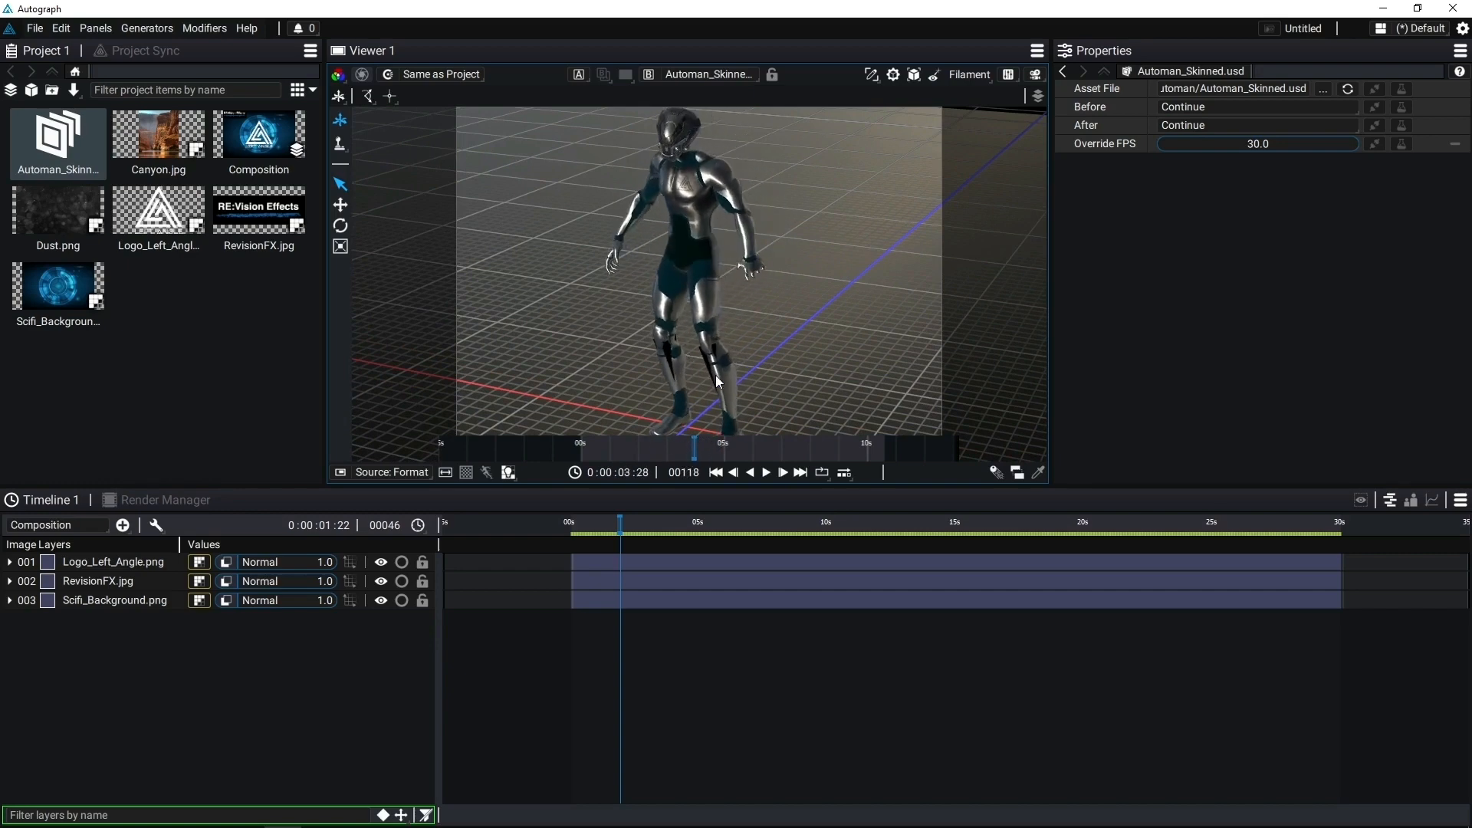
scroll(721, 368, "down", 1)
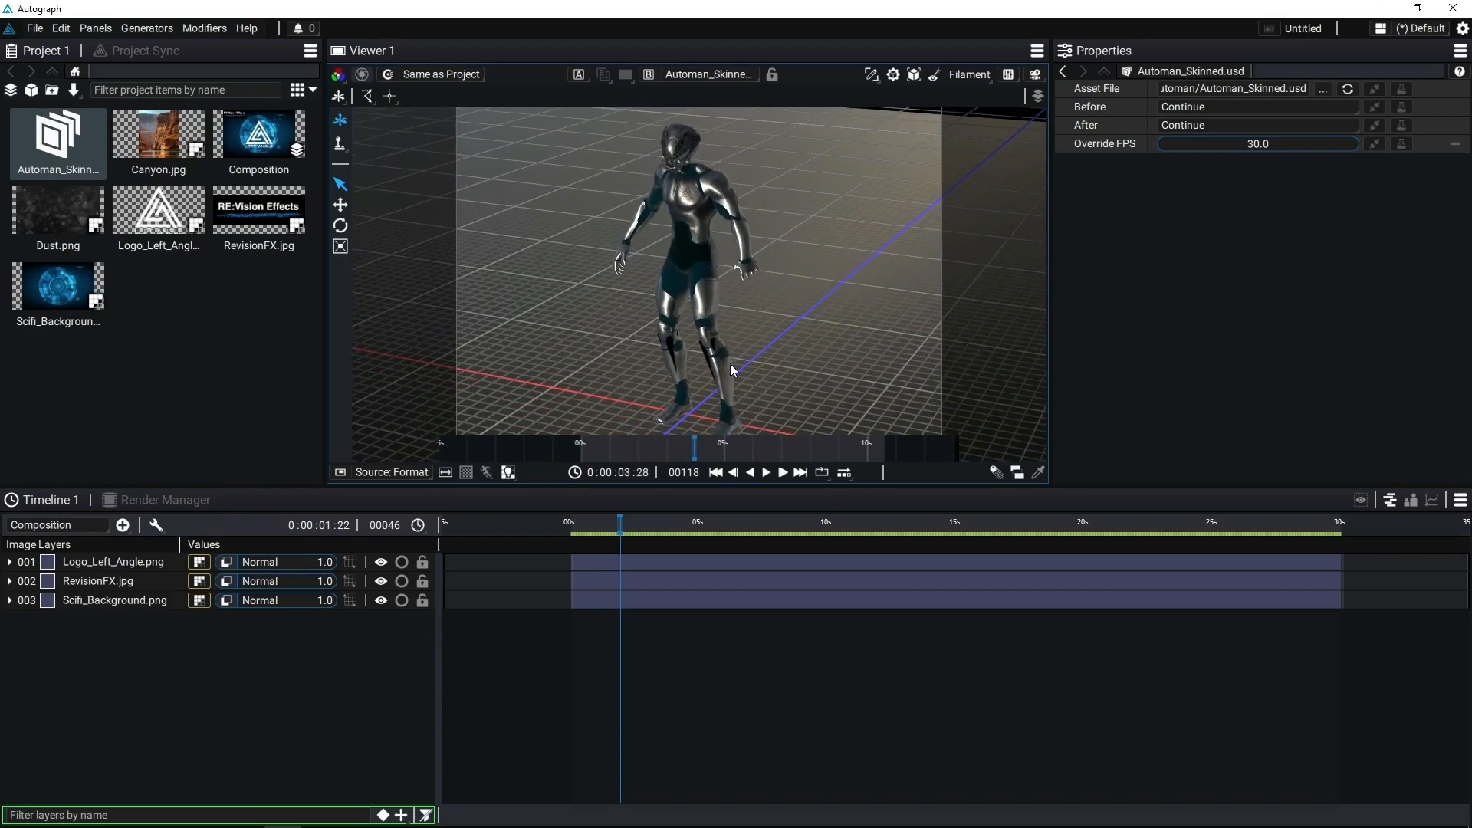
scroll(709, 371, "down", 1)
left_click_drag(684, 446, 710, 448)
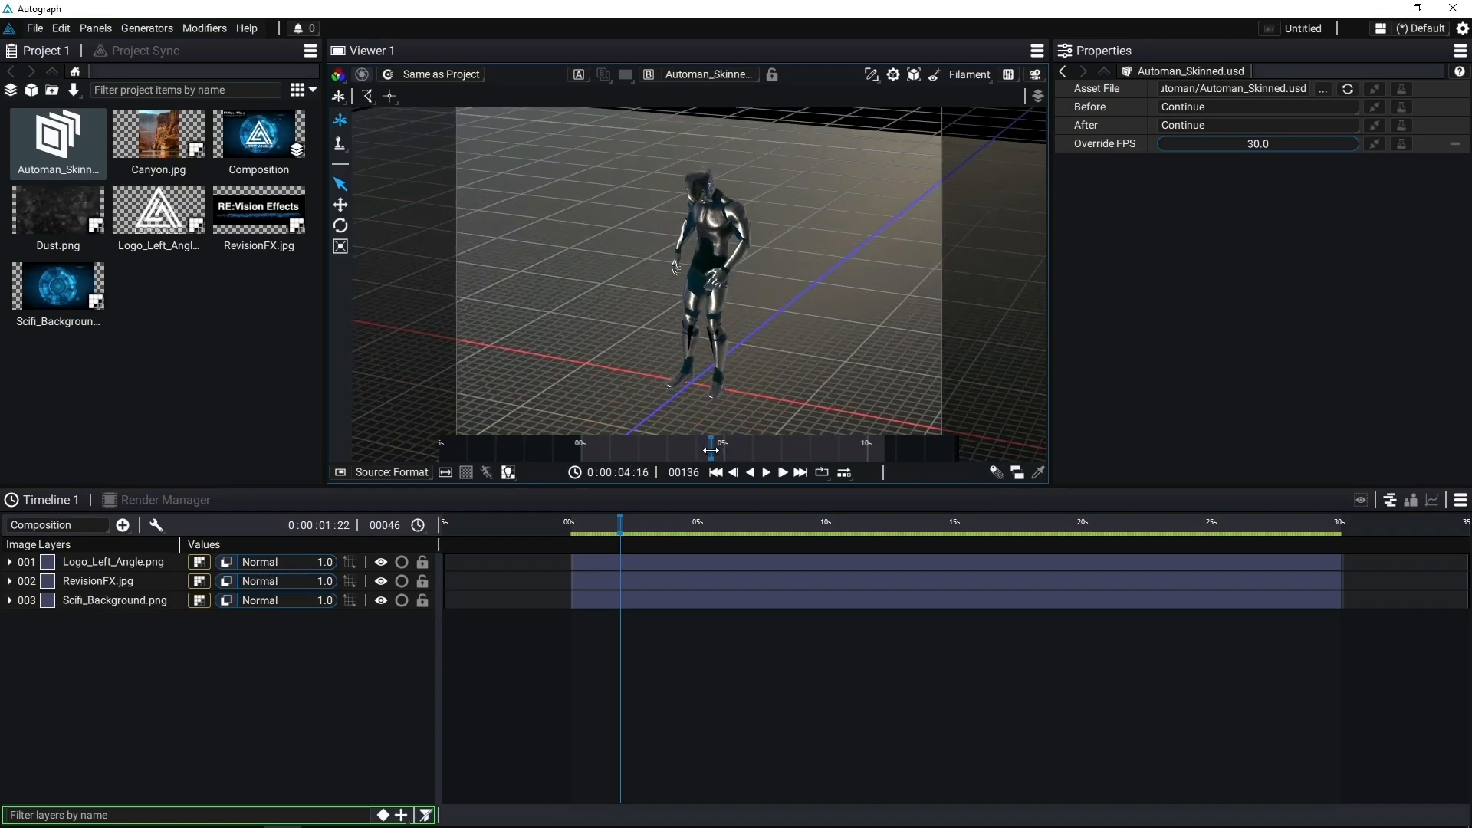
Create a new 3D scene, add Automan_Skinned.usd to it, and expand the Scene primitive in the hierarchy.
left_click(32, 90)
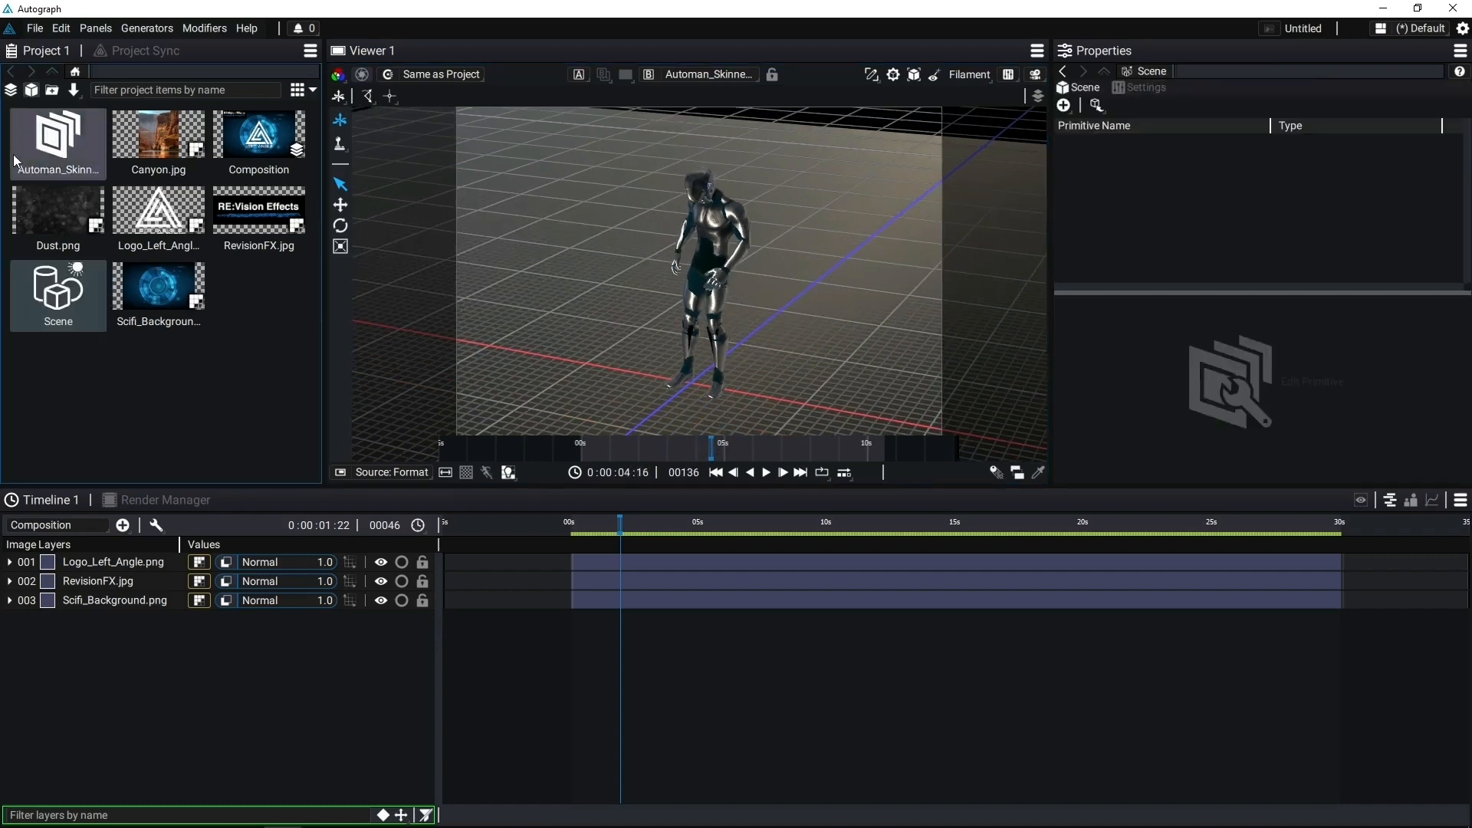
double_click(59, 295)
left_click(1097, 106)
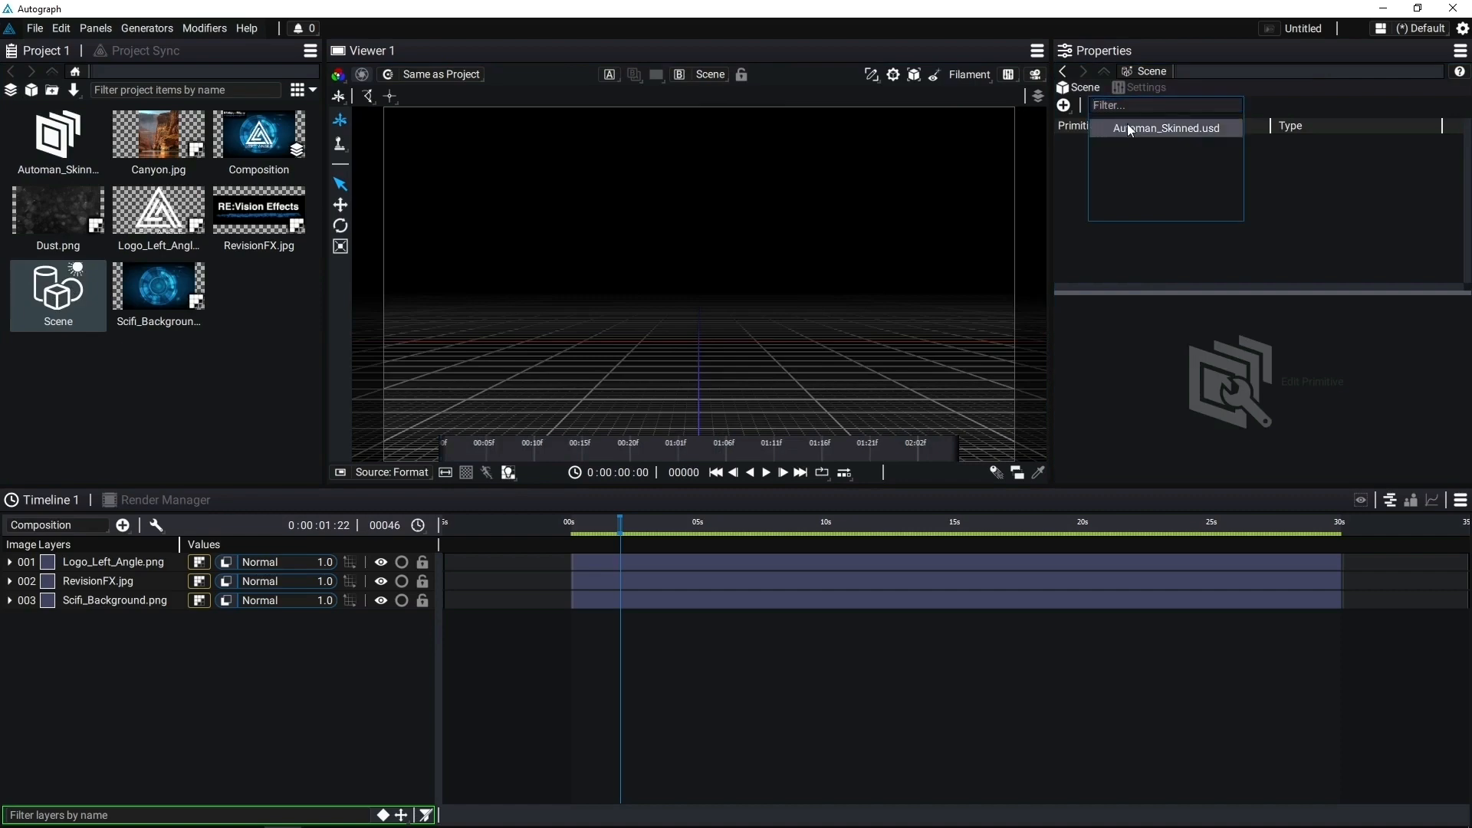
left_click(1127, 124)
left_click(1062, 146)
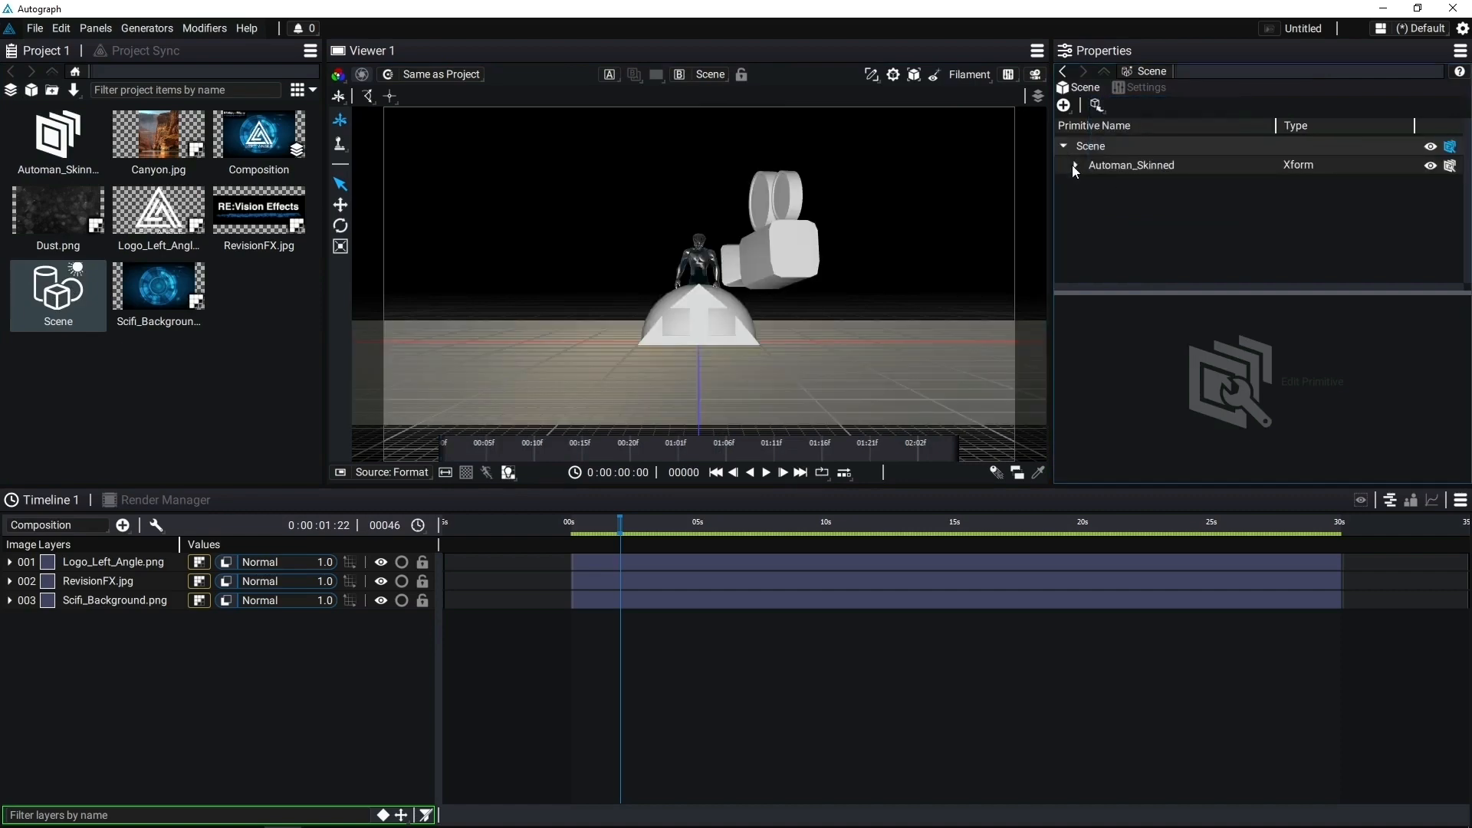
Examine the scene's character, camera and light objects from an elevated angle, and compare the Automan_Skinned.usd asset's properties with the scene's.
mouse_move(738, 314)
left_mouse_down()
mouse_move(721, 321)
mouse_move(731, 303)
left_mouse_up()
scroll(723, 320, "up", 5)
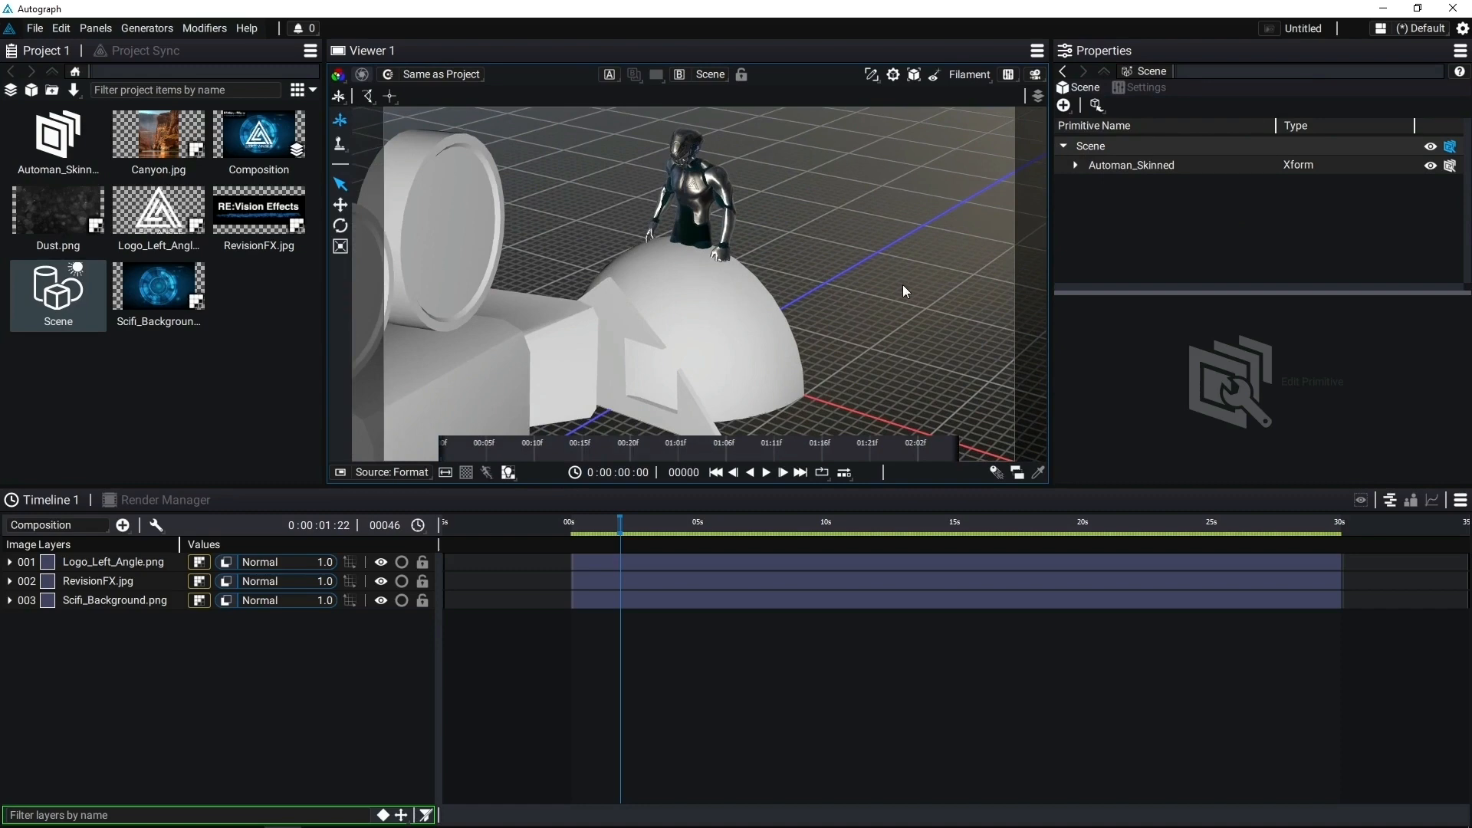
left_click(84, 150)
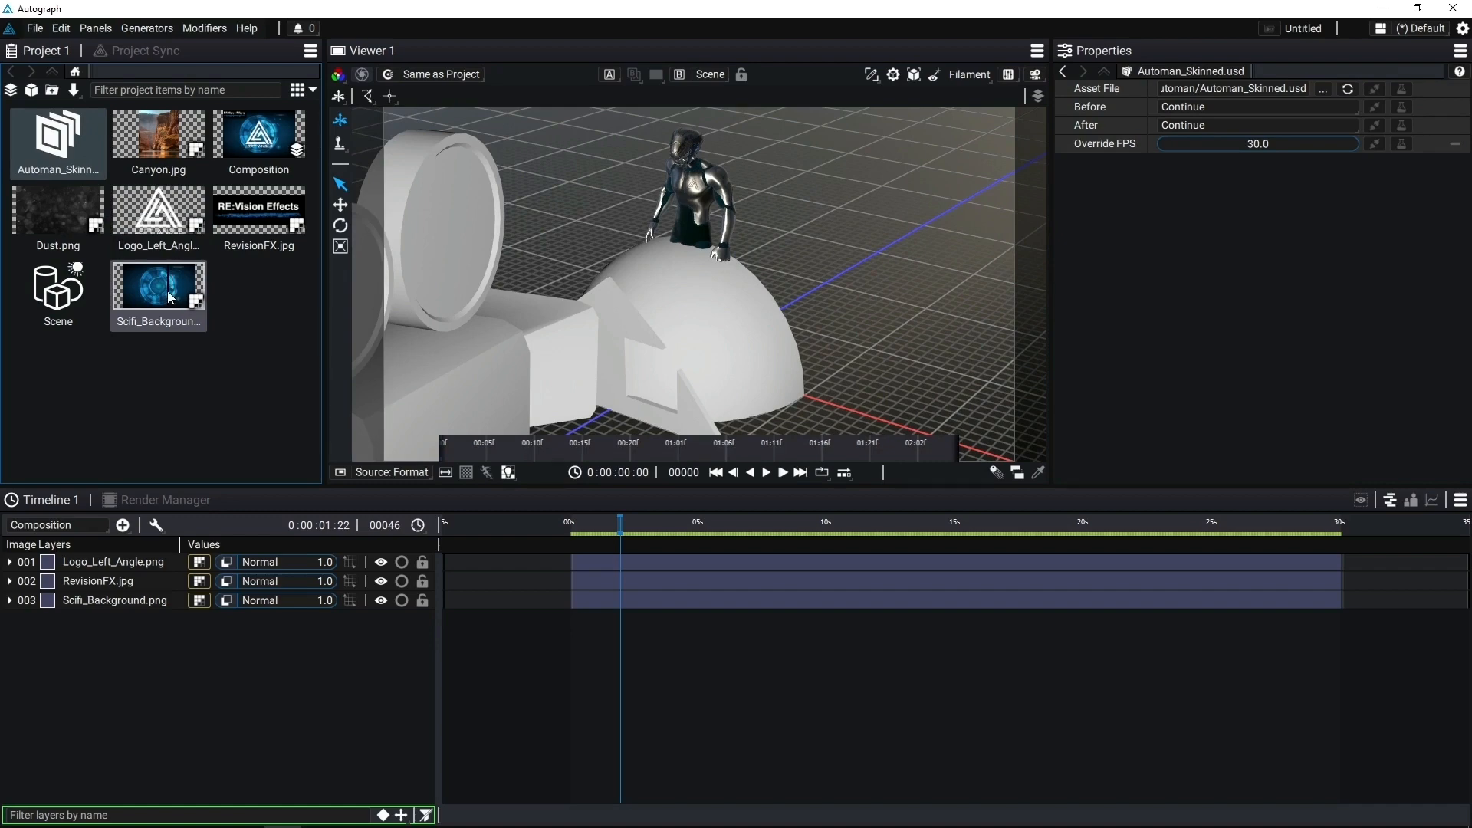
double_click(92, 146)
double_click(36, 282)
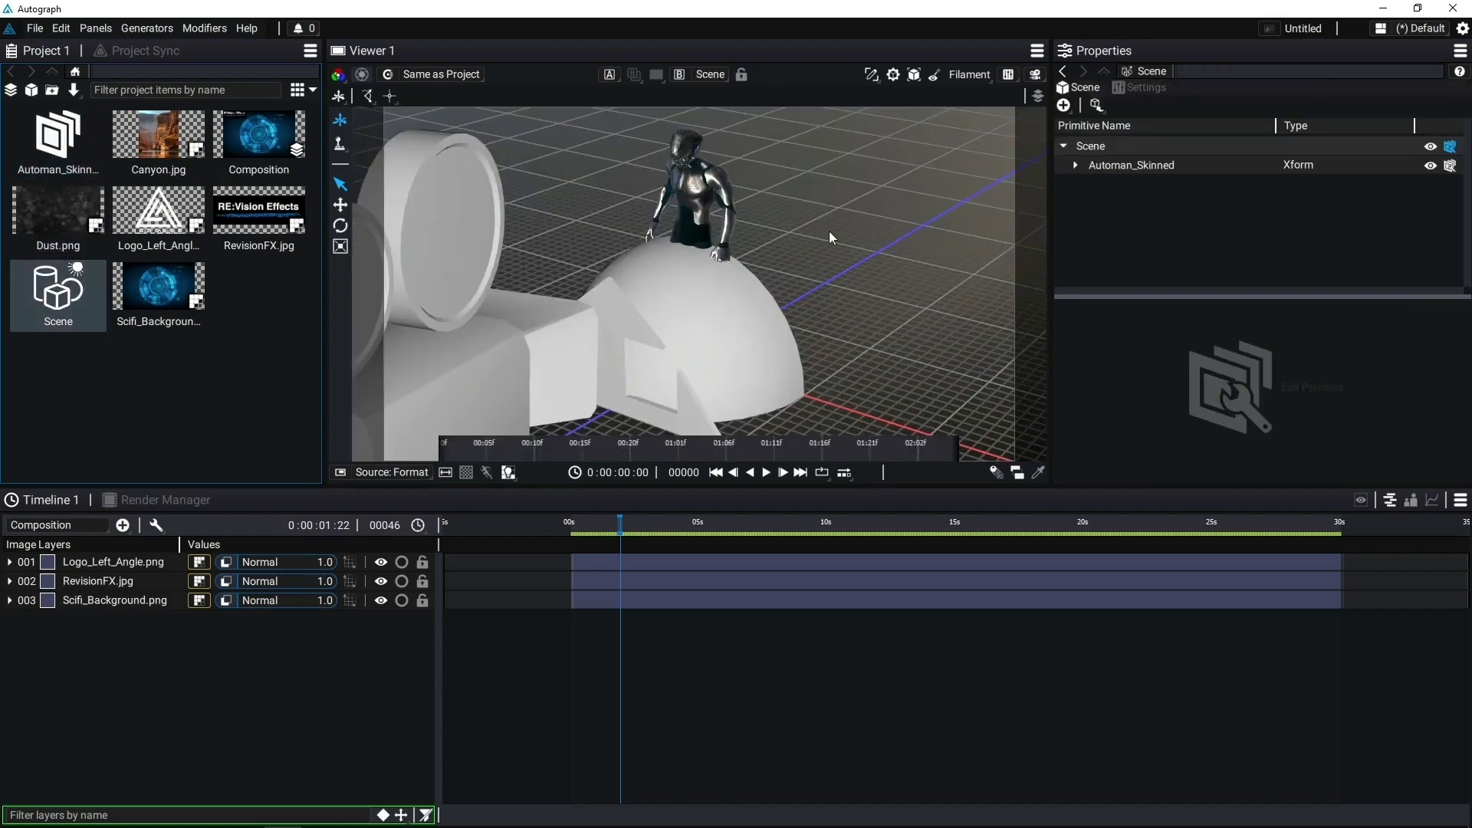
Expand the Automan_Skinned hierarchy and hide its lights, Plane, Camera and Armature skeleton primitives, keeping the body and helmet shown.
left_click(1074, 165)
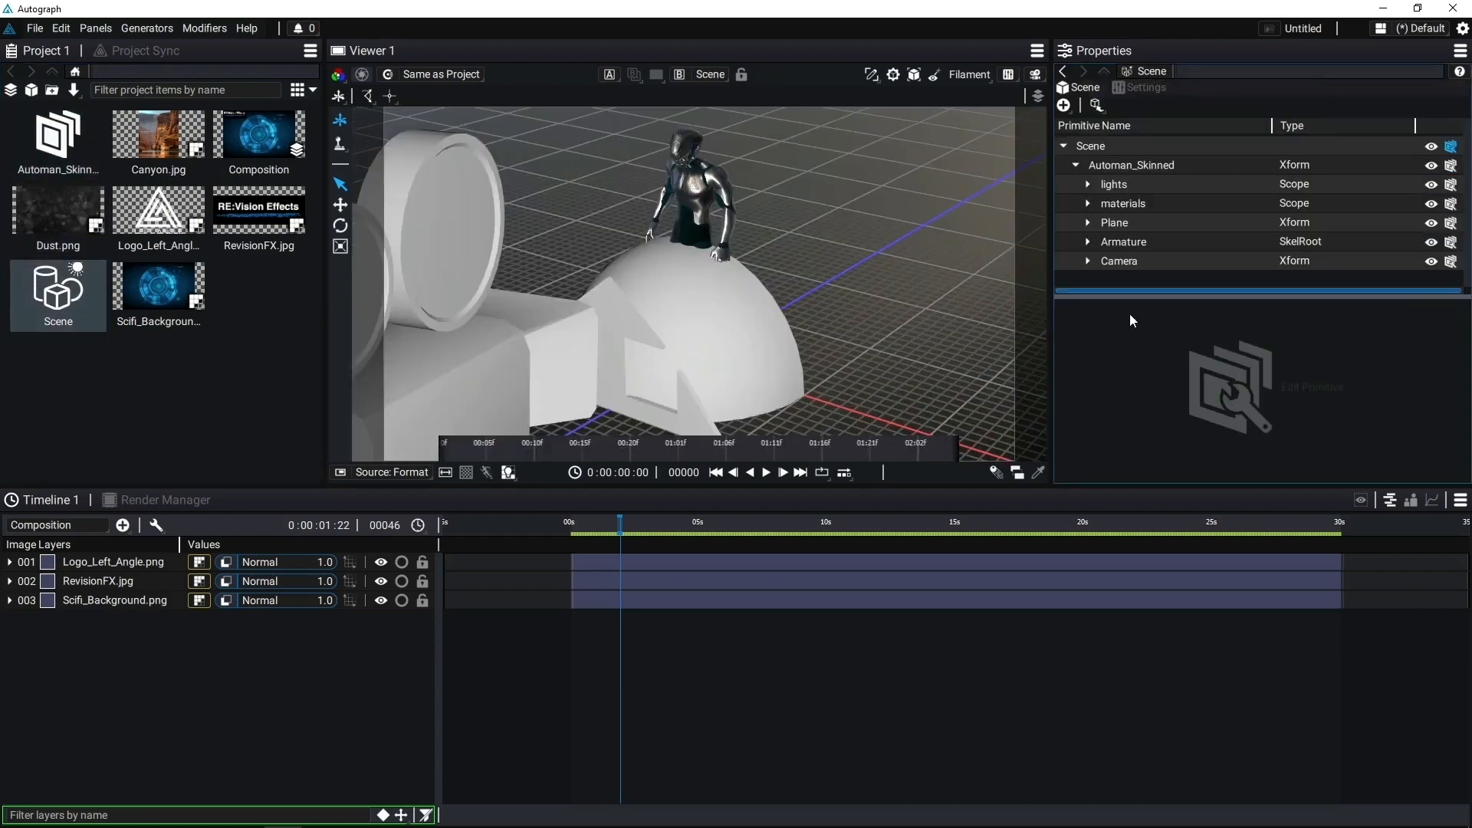
left_click_drag(1141, 296, 1145, 340)
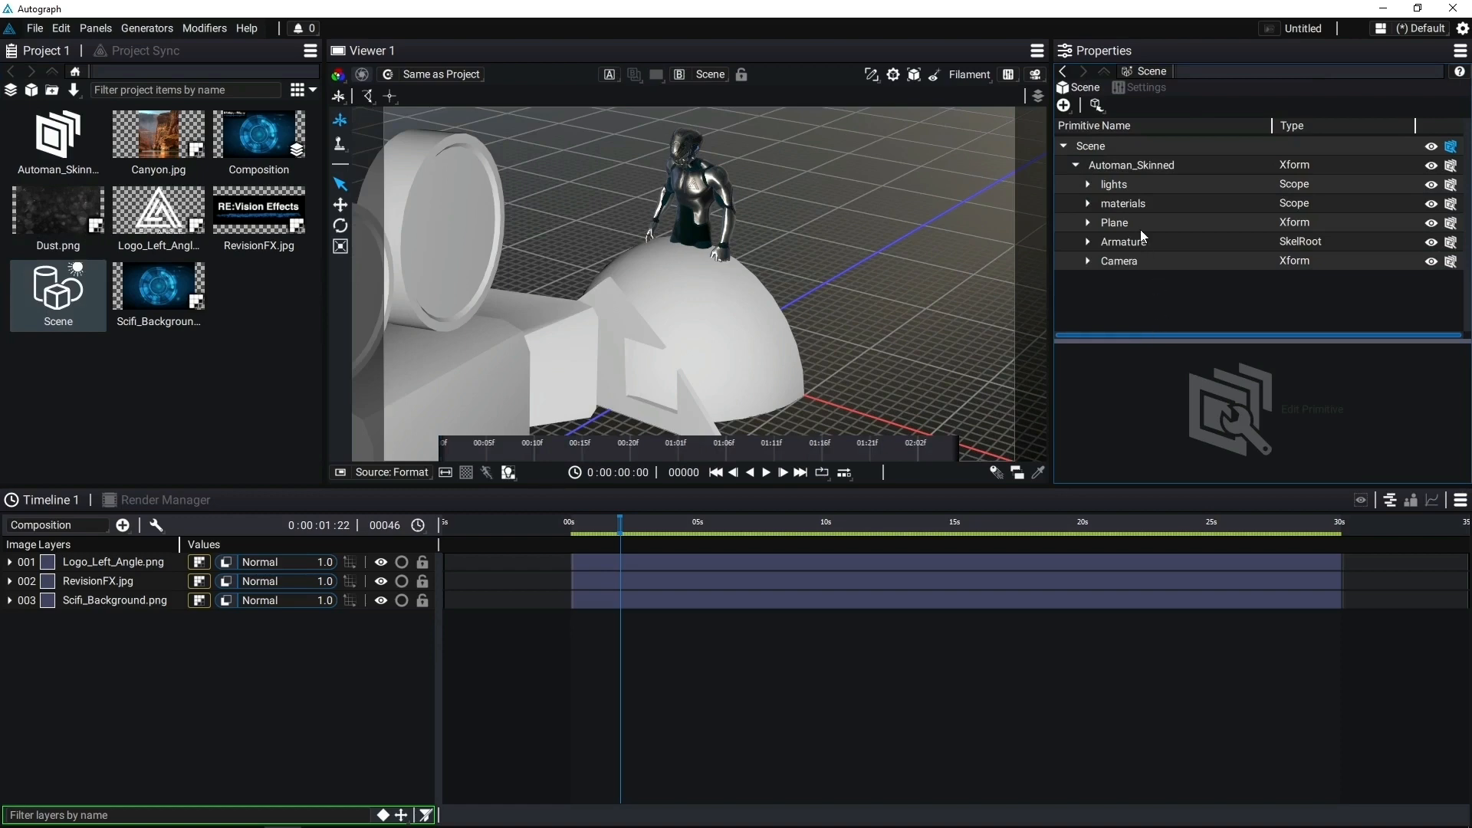
left_click(1432, 184)
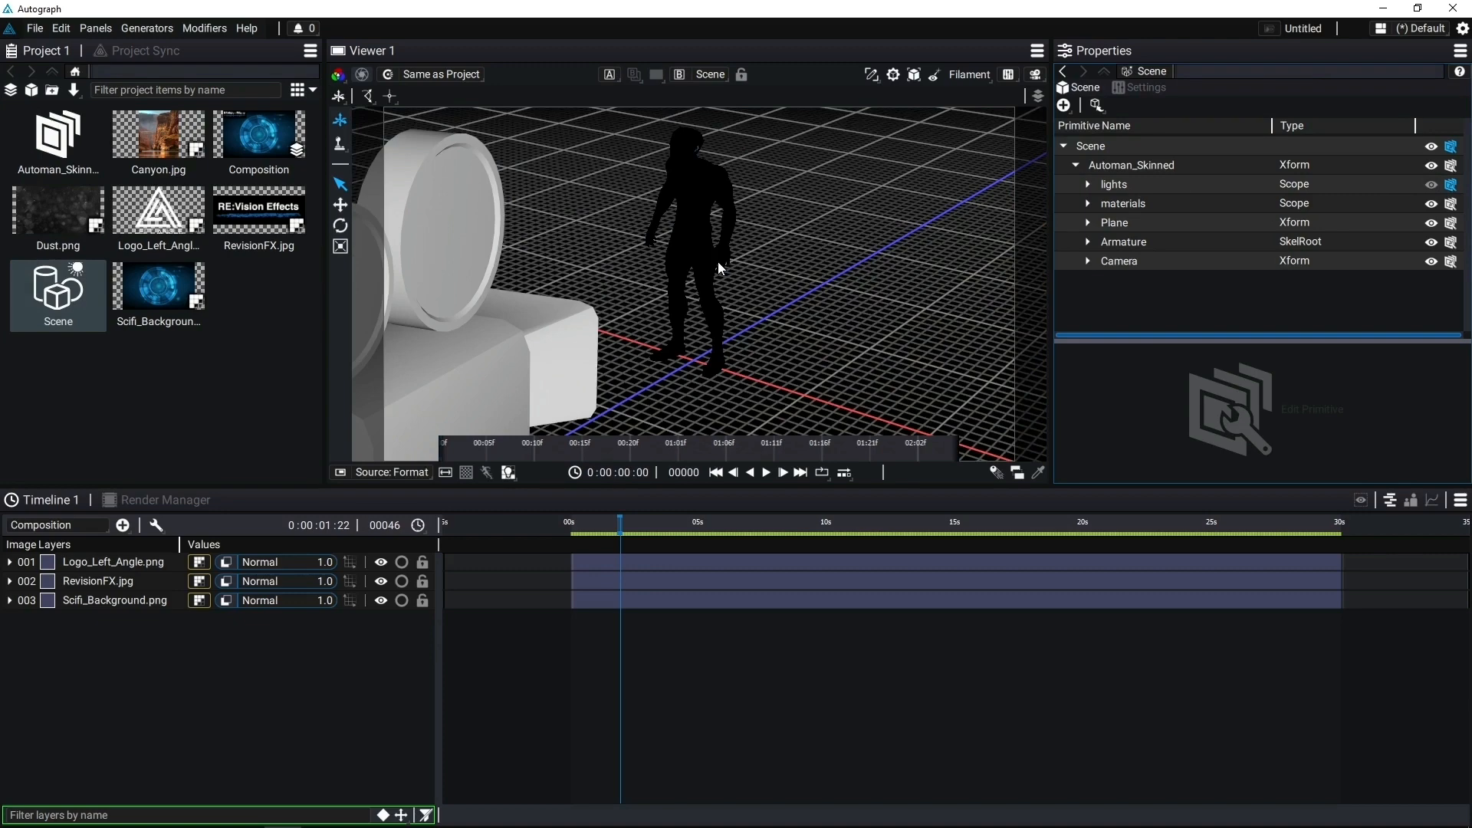
left_click(1433, 224)
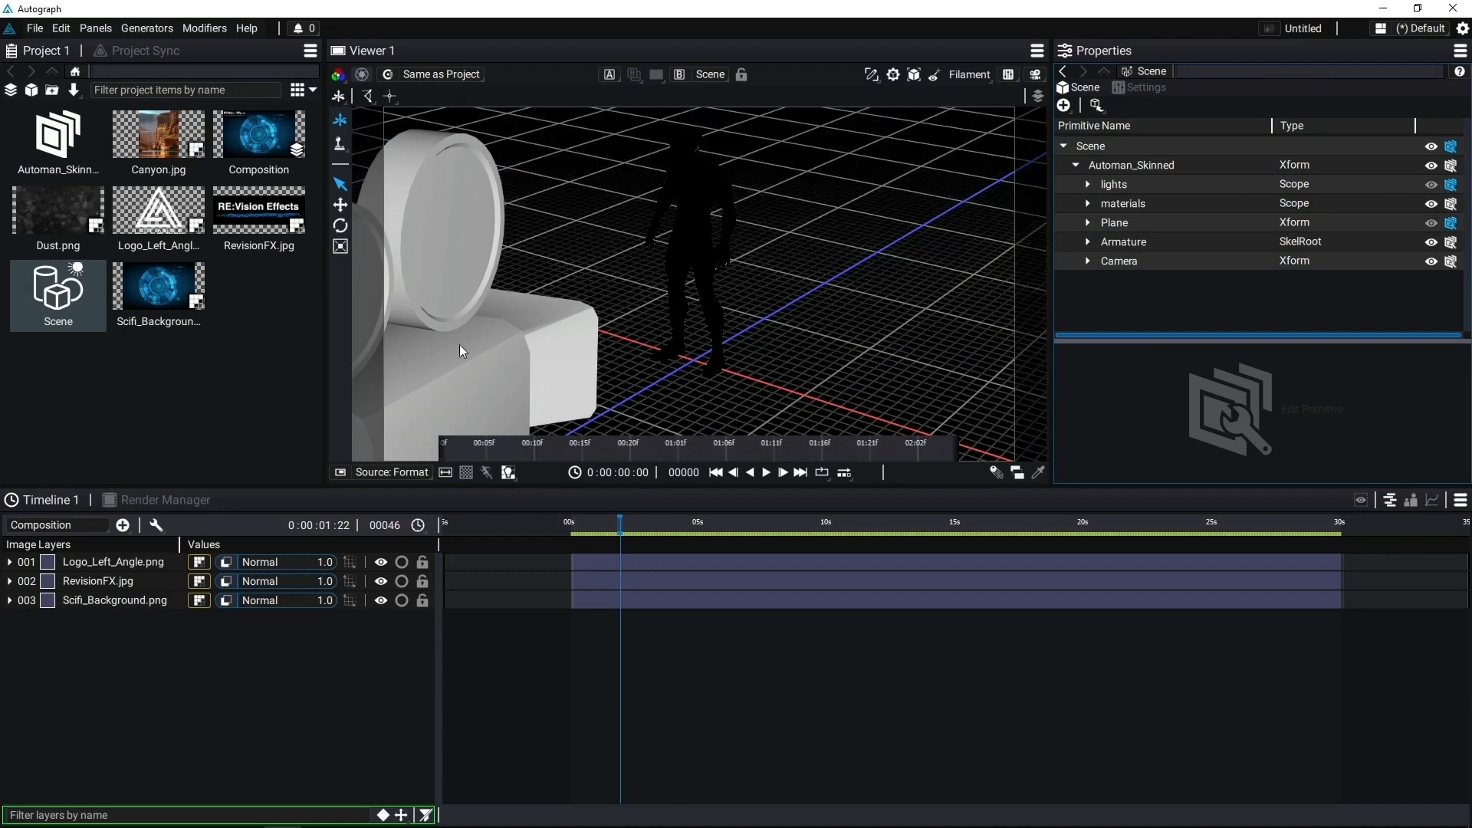
left_click(1432, 261)
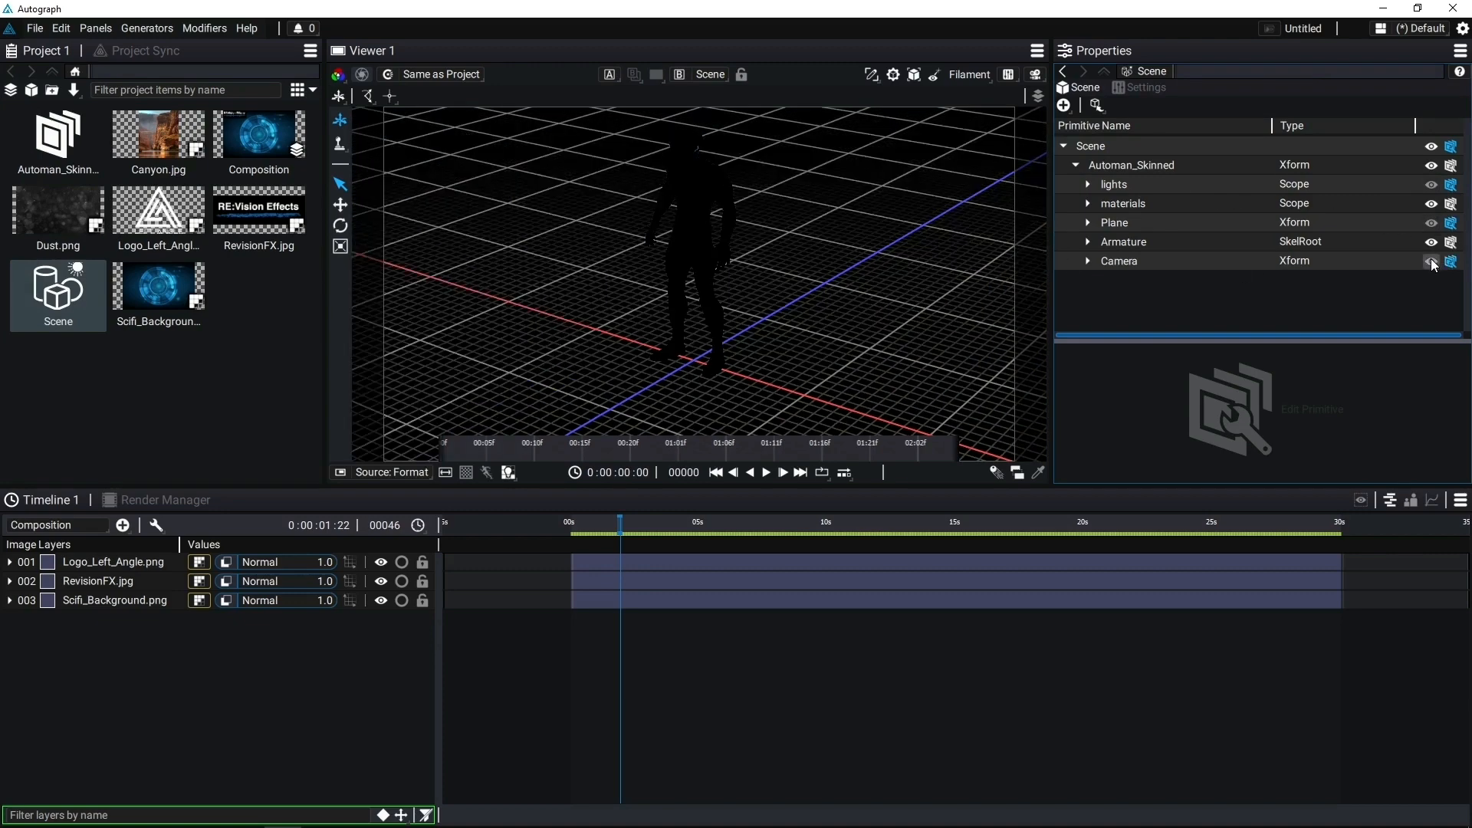
left_click(1086, 242)
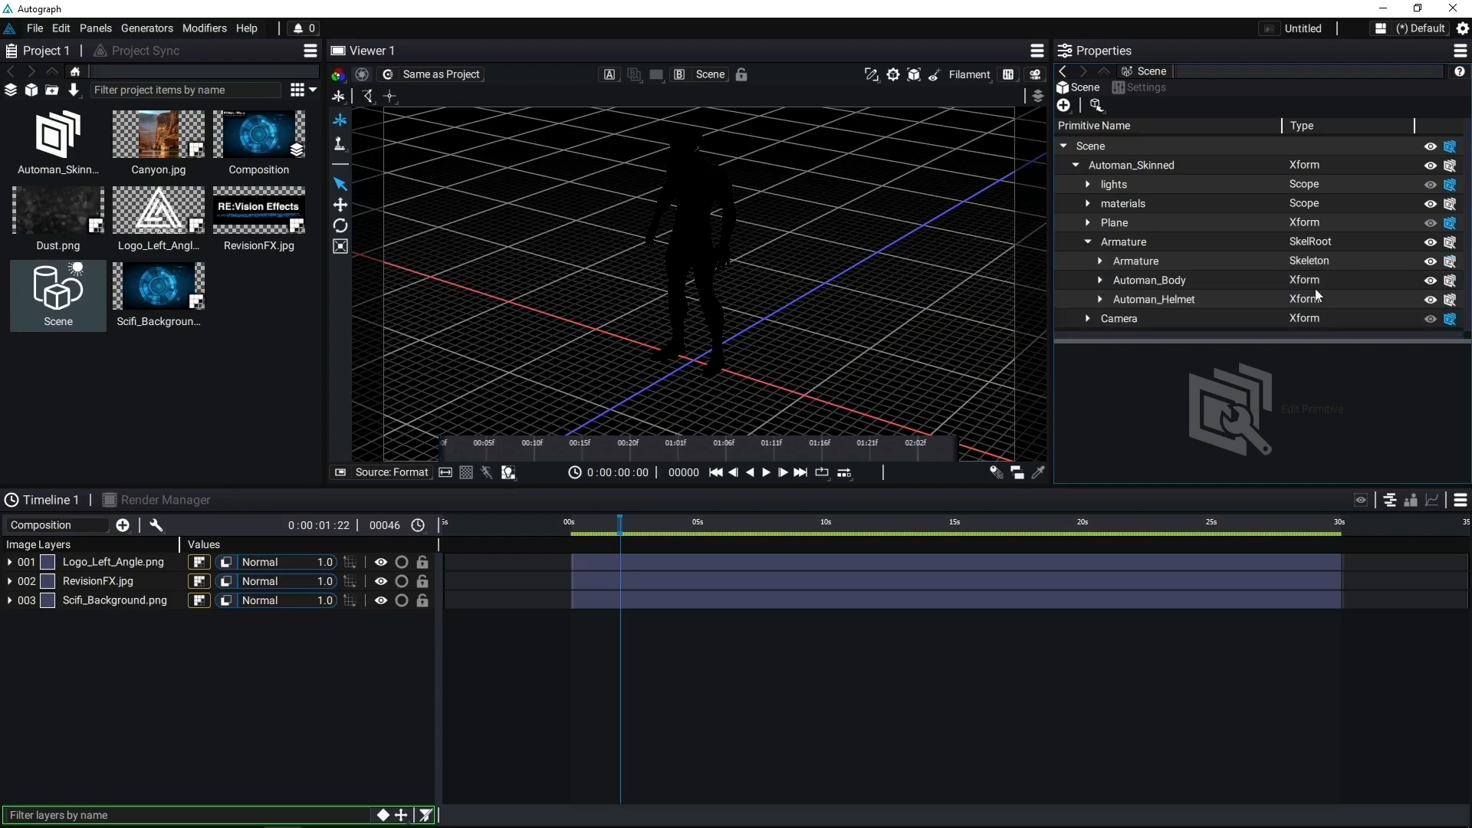
left_click(1431, 262)
Scrub and play the isolated character's animation in the scene.
left_click_drag(618, 458, 589, 434)
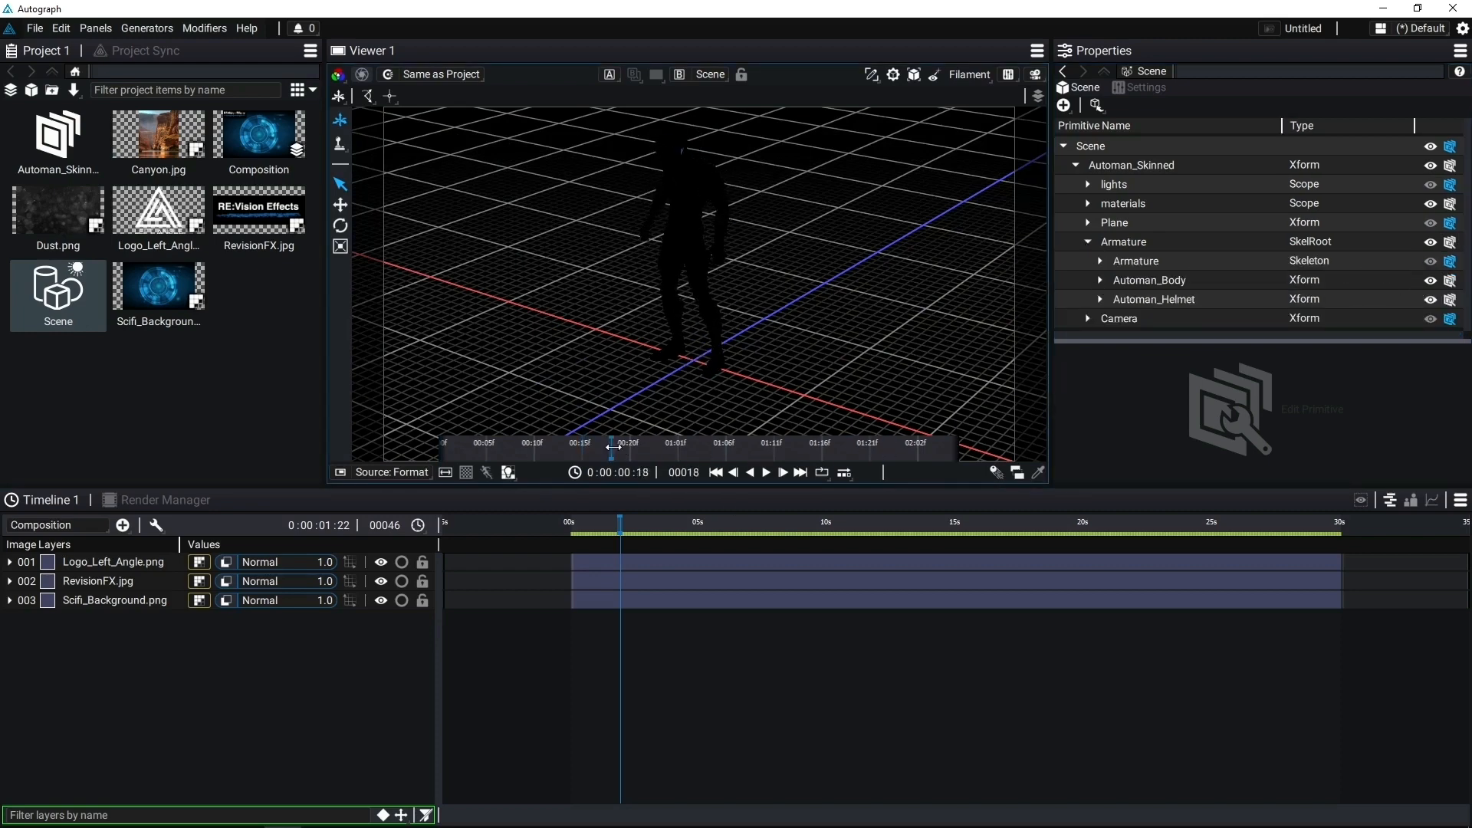
key("space")
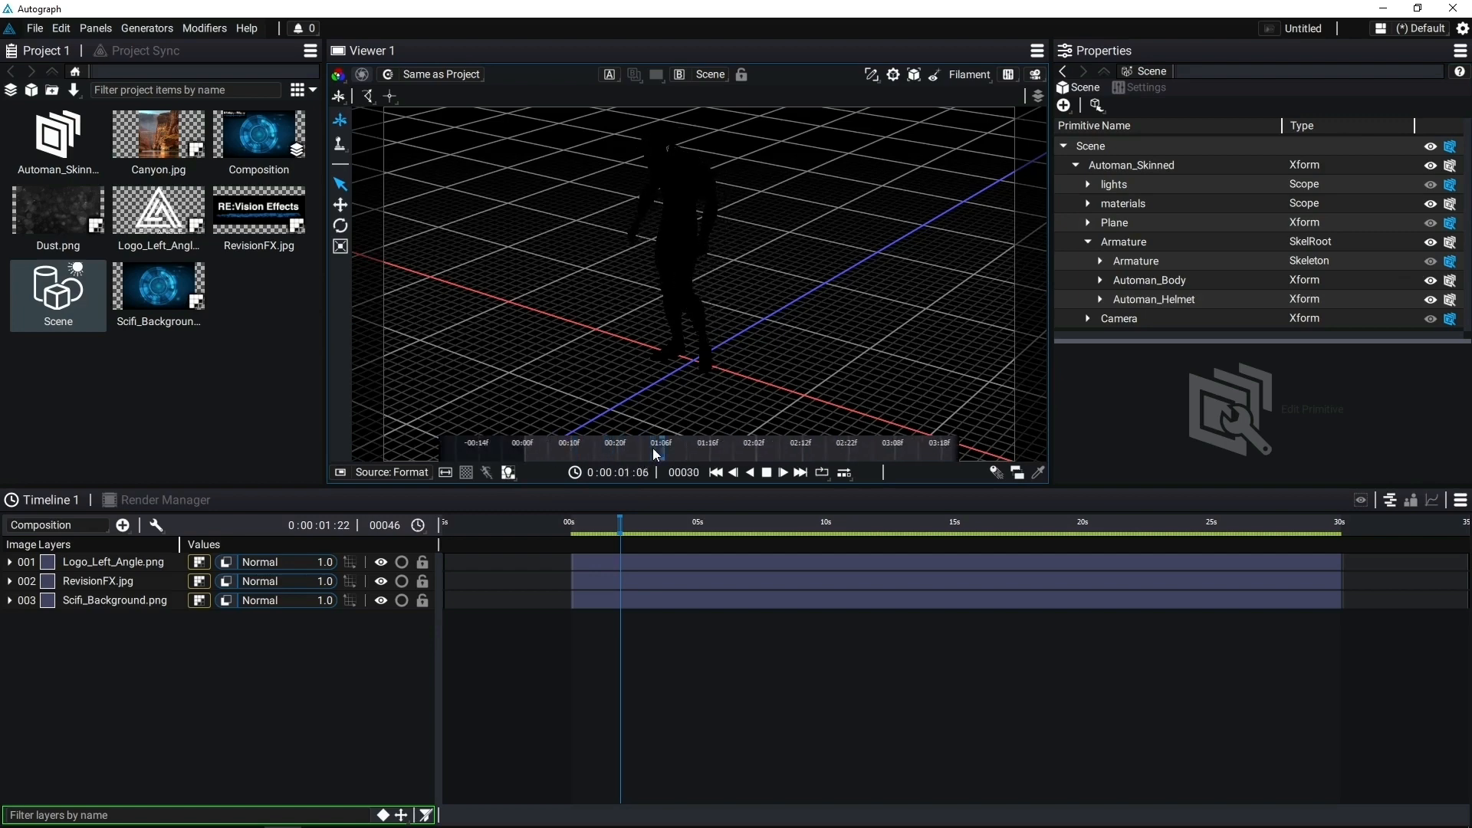
key("space")
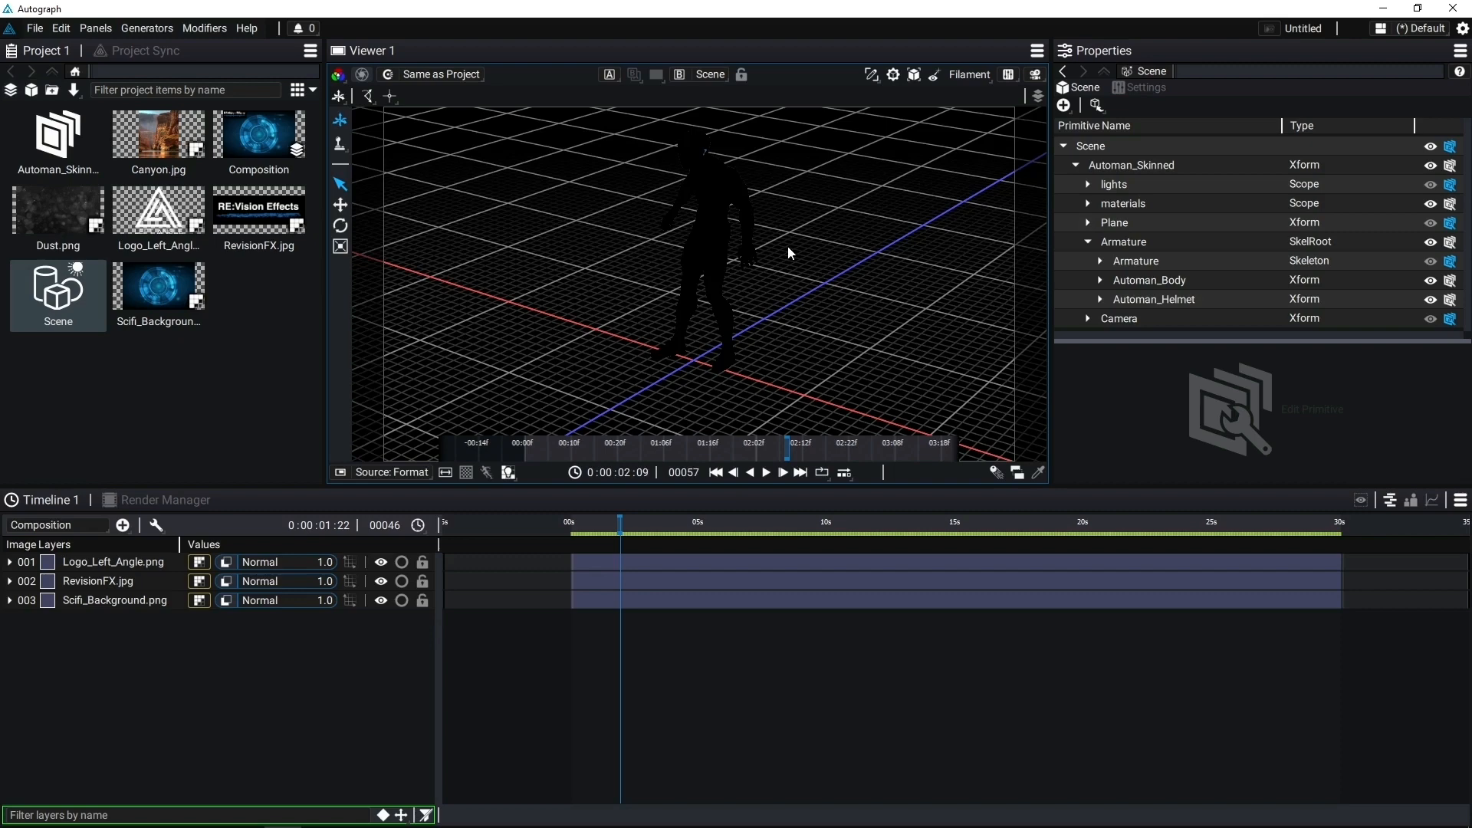
Create and open a second composition, and rename the Scene item as Character.
left_click(10, 90)
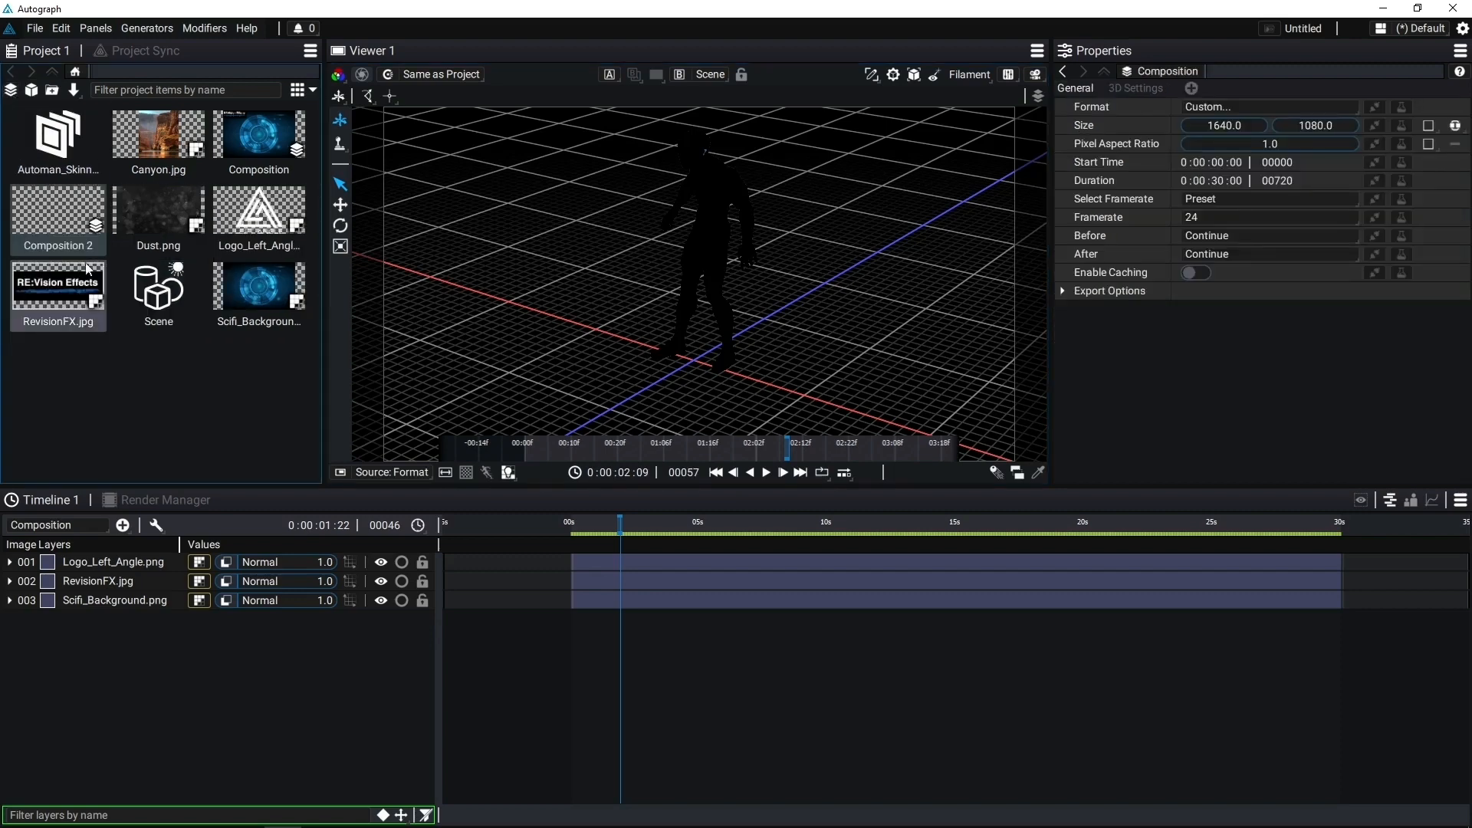
double_click(73, 232)
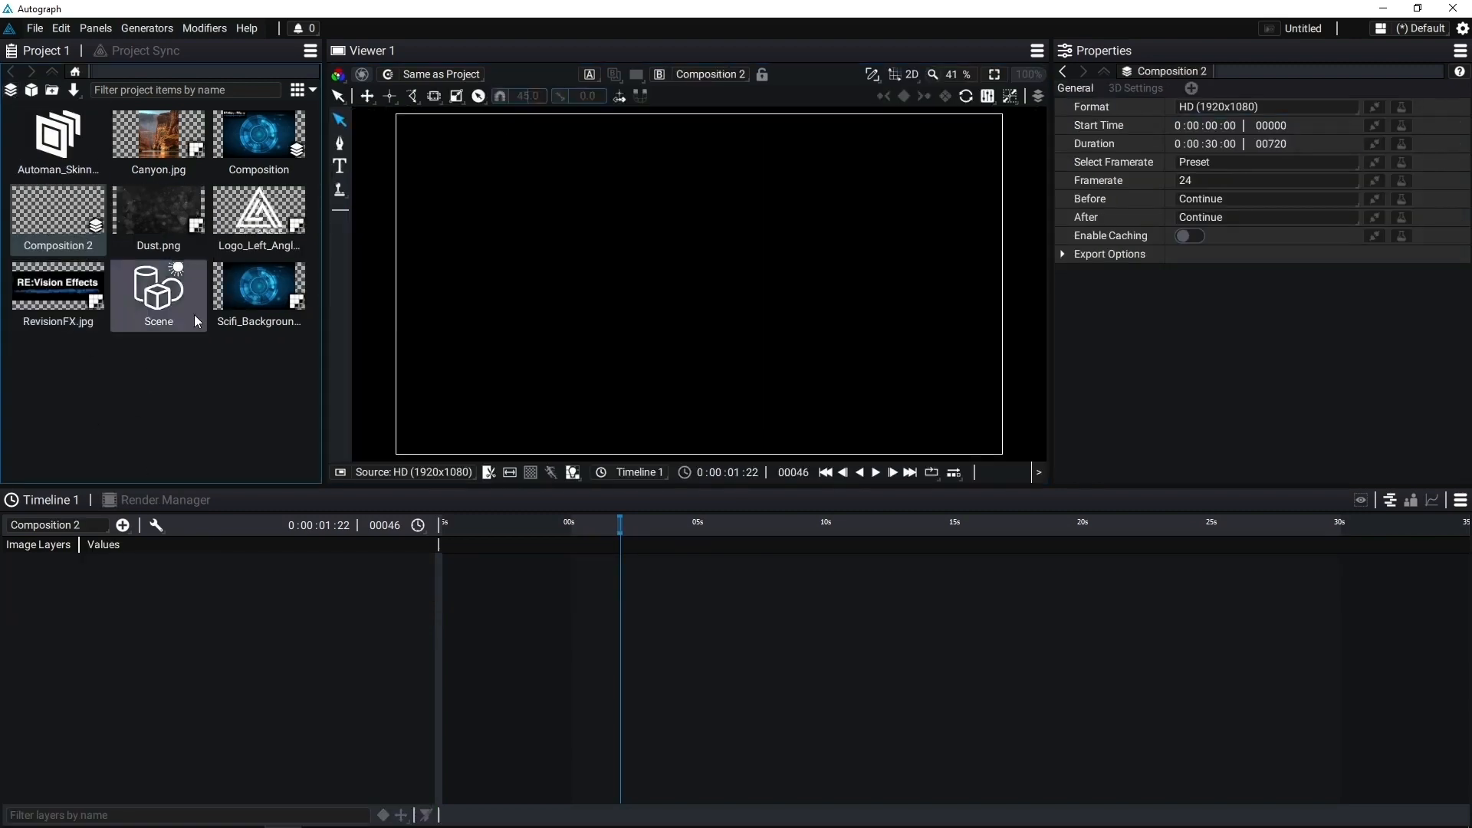
left_click(162, 311)
type("Character")
key("Return")
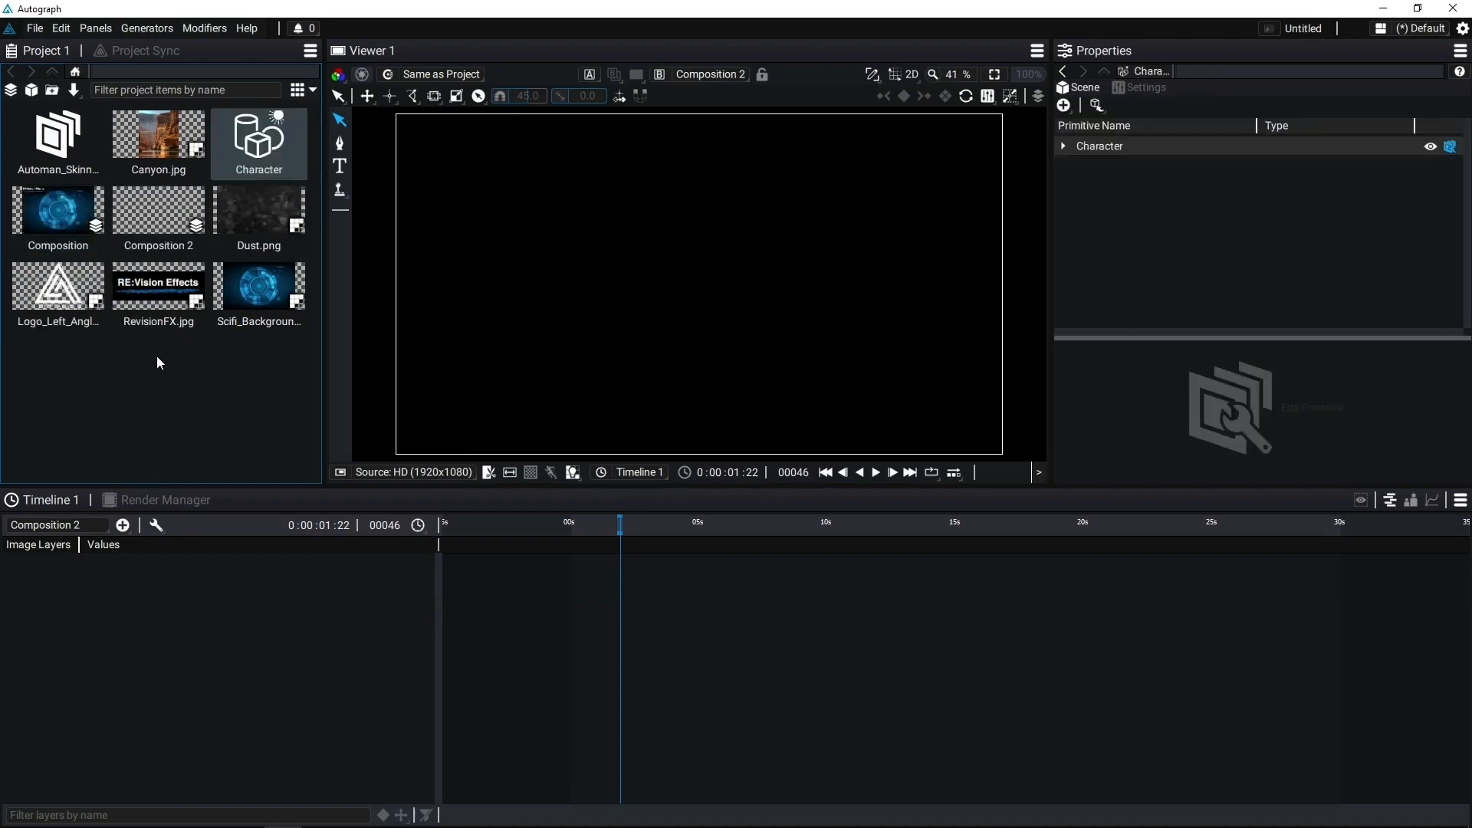
Add the Character scene as a layer in Composition 2 and show the viewer's transparency checkerboard.
left_click_drag(256, 178, 188, 671)
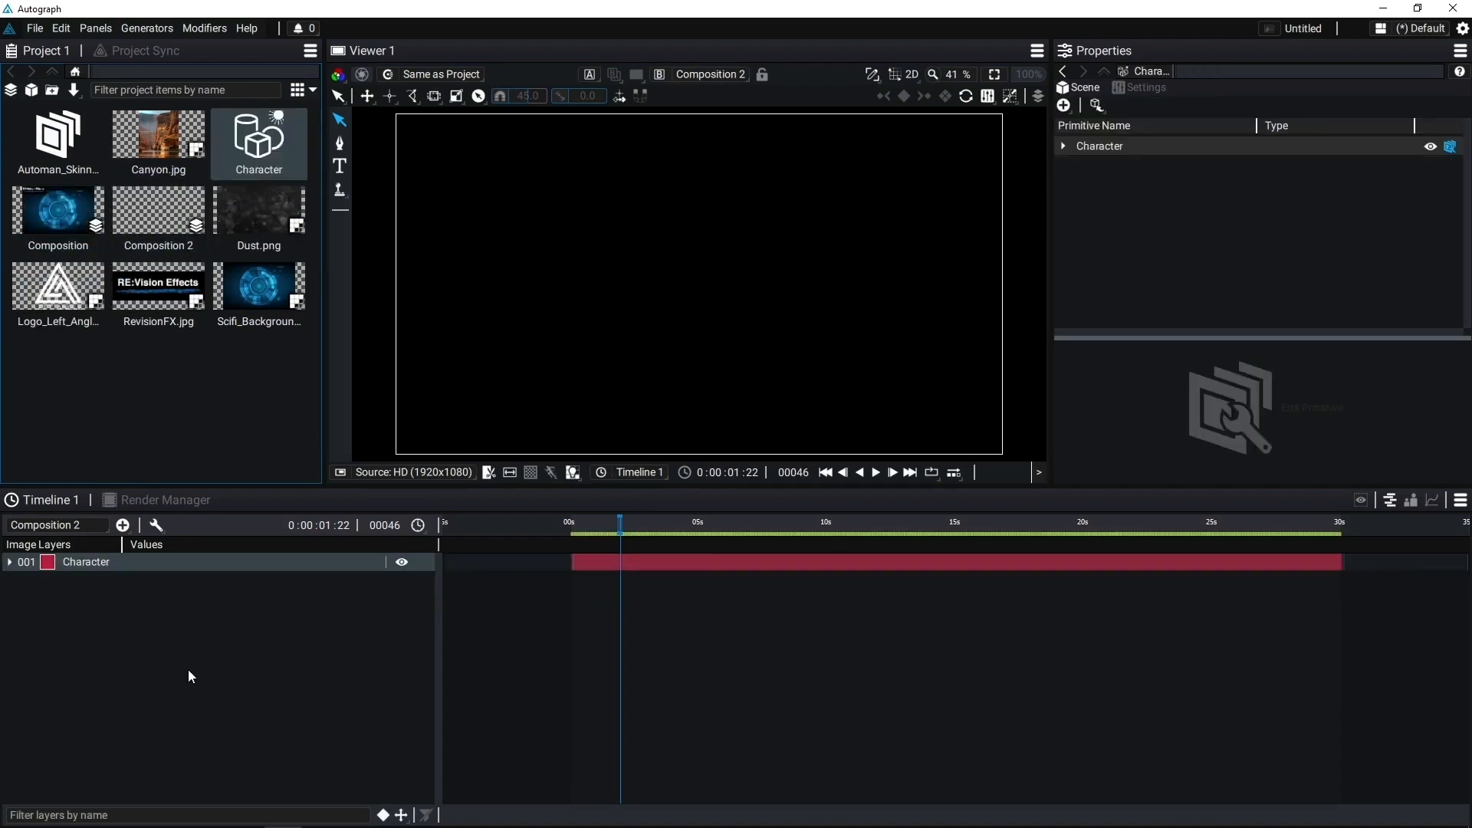
left_click_drag(615, 524, 665, 525)
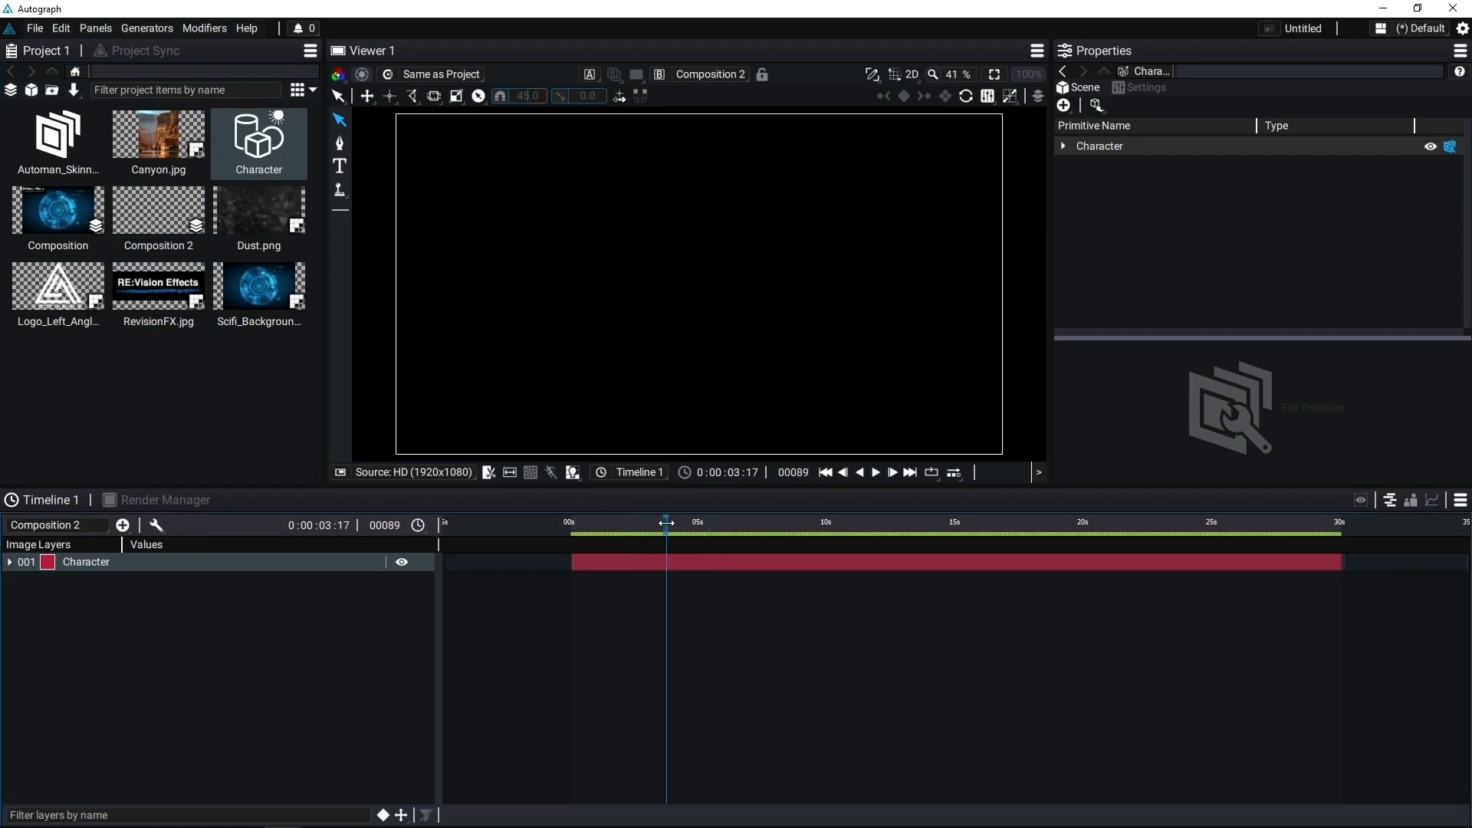
left_click(530, 472)
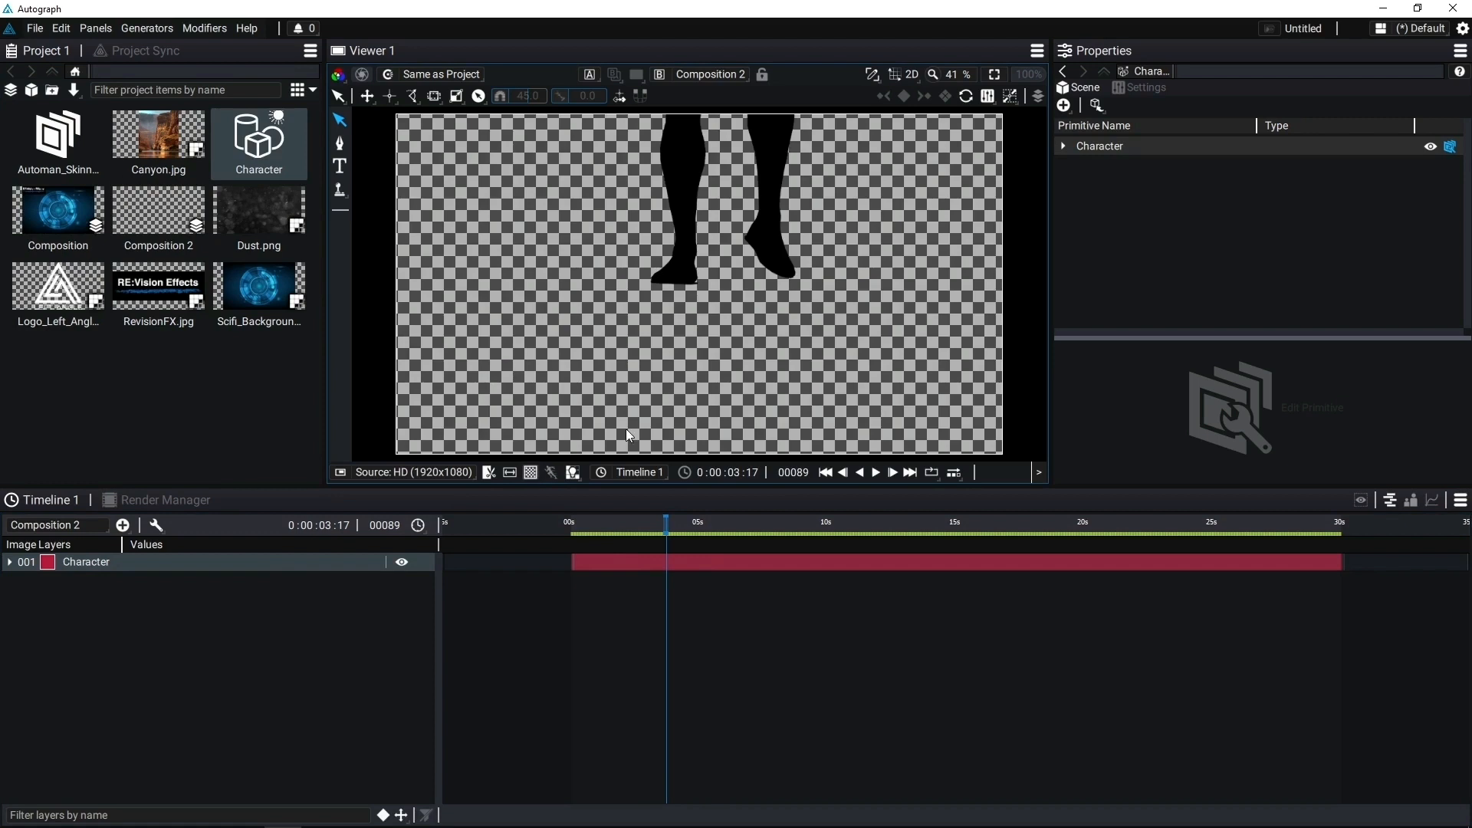
left_click_drag(648, 524, 721, 525)
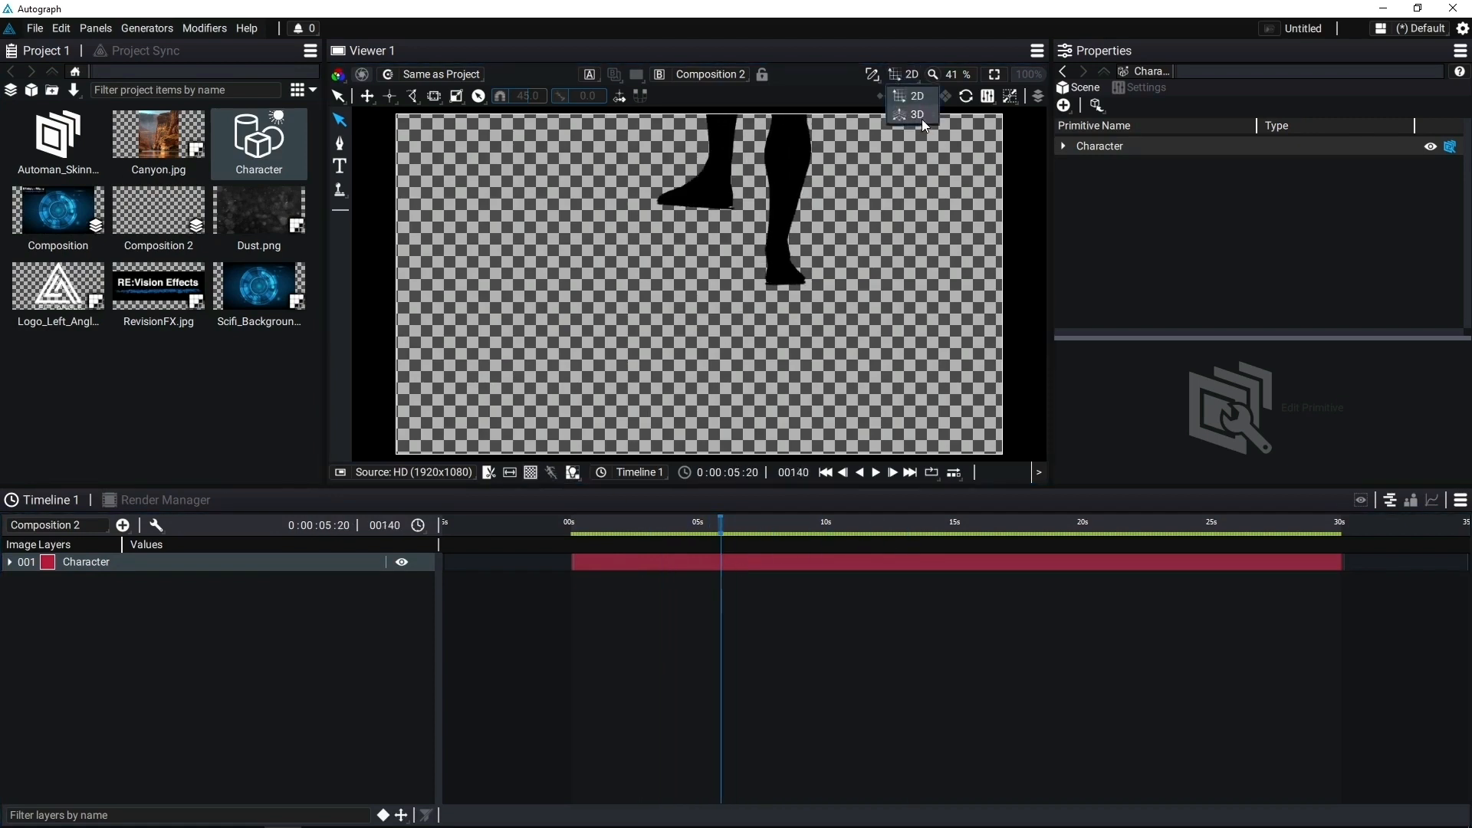
Switch the Composition 2 viewer from 2D to 3D and preview the character's walk by scrubbing and playing it.
left_click(910, 74)
scroll(822, 316, "up", 5)
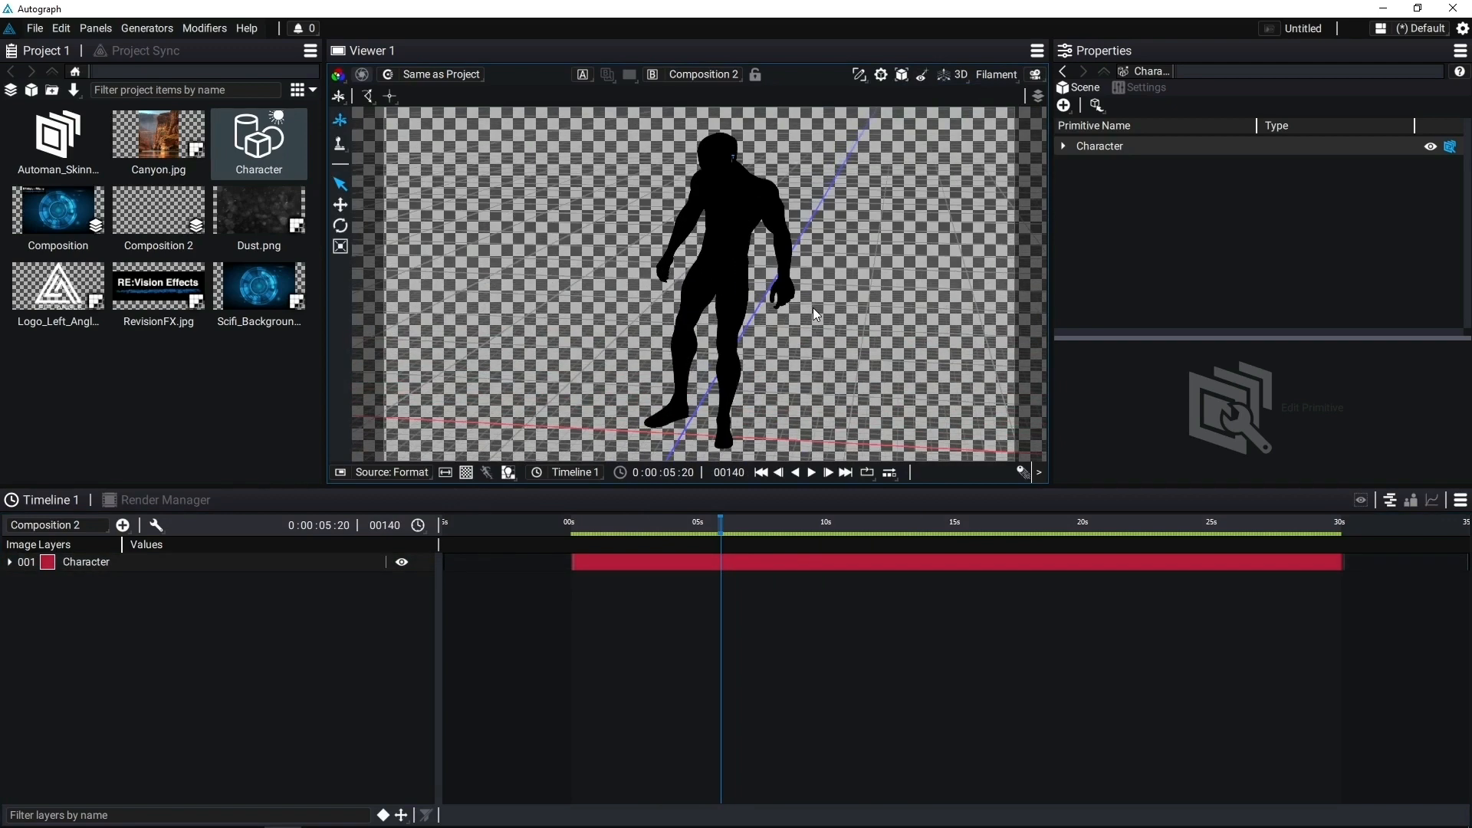
left_click_drag(704, 524, 693, 525)
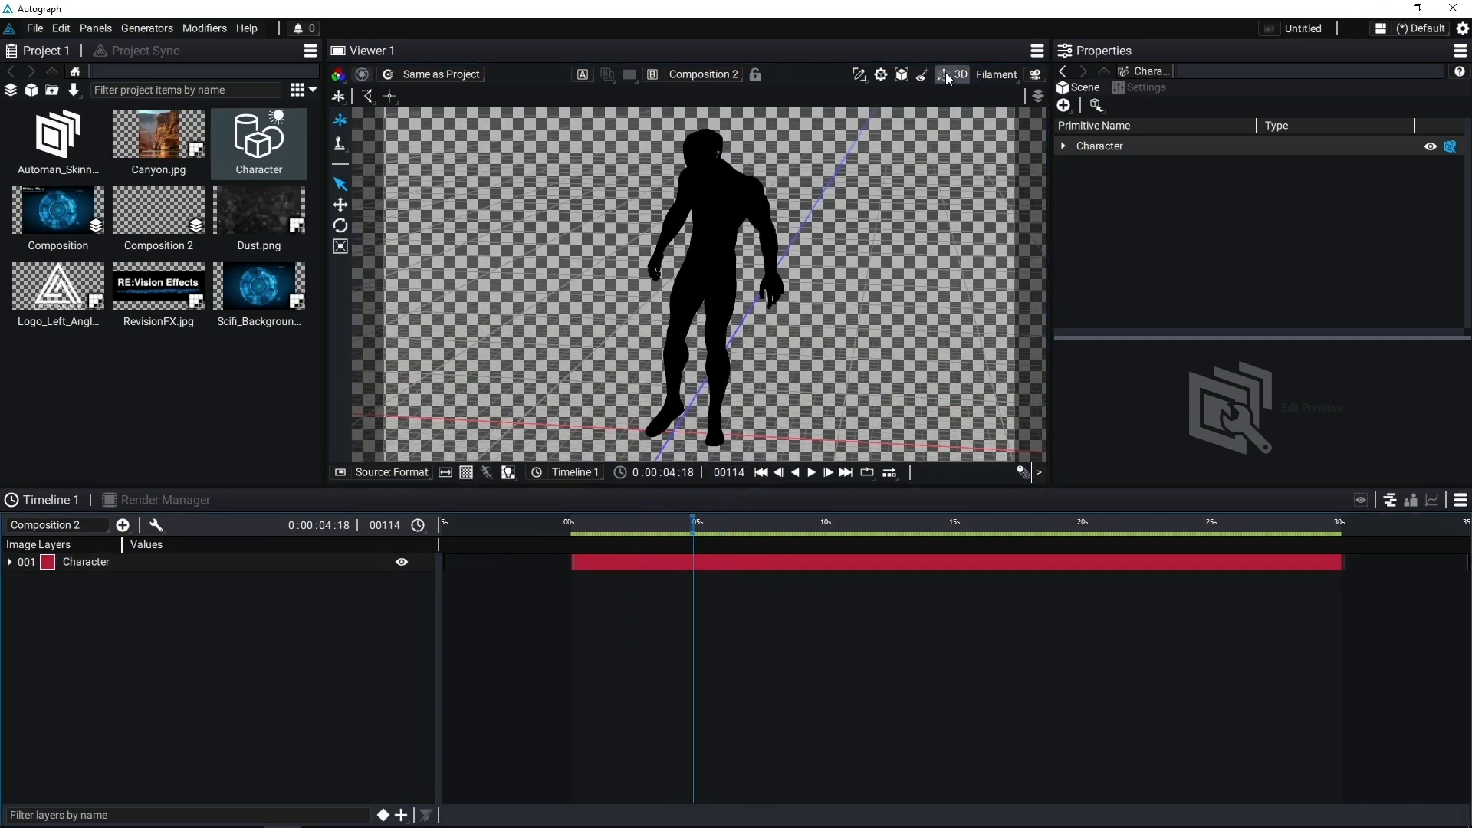
left_click_drag(673, 522, 763, 510)
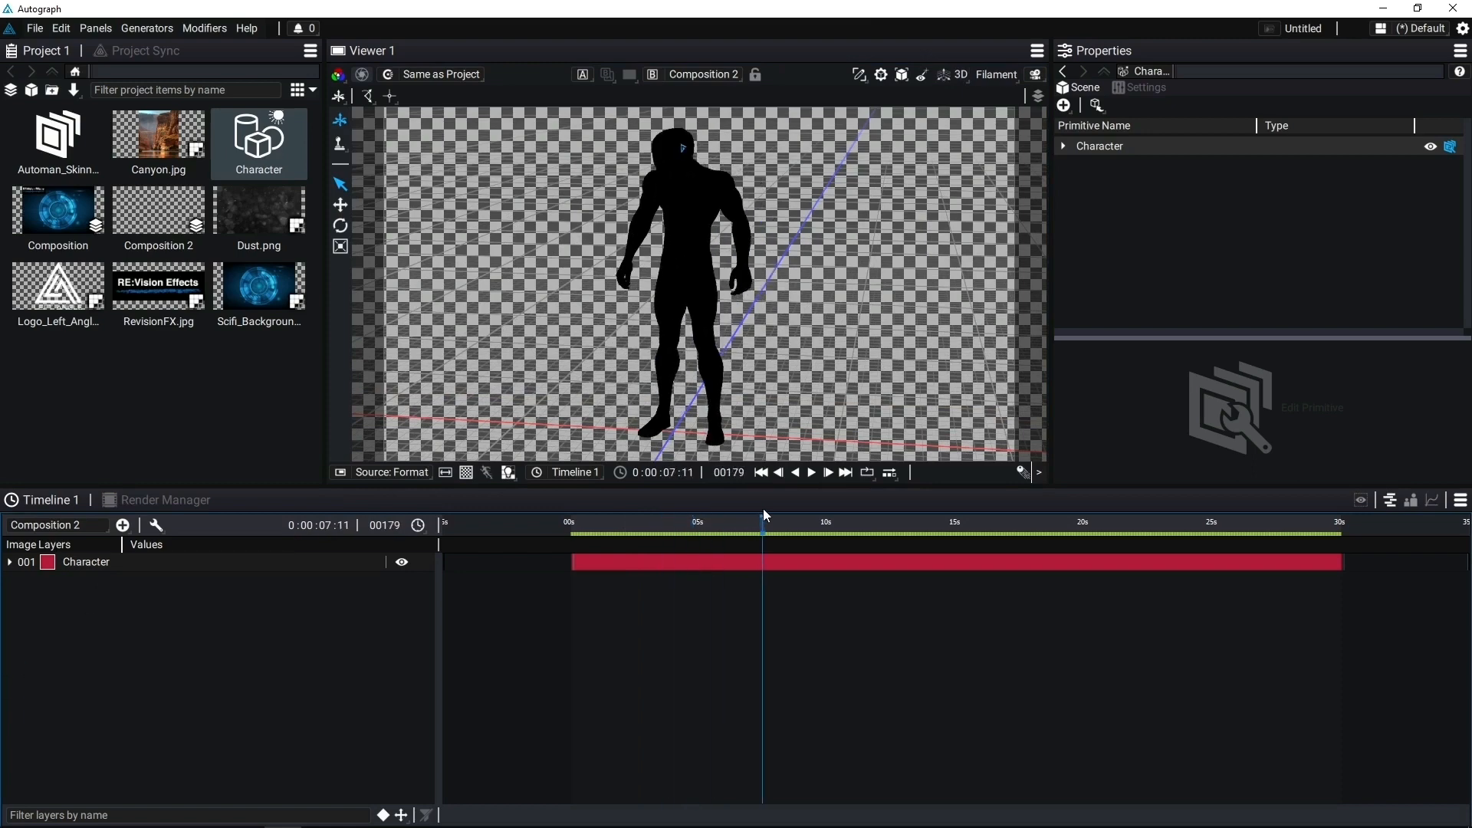
left_click(695, 528)
key("space")
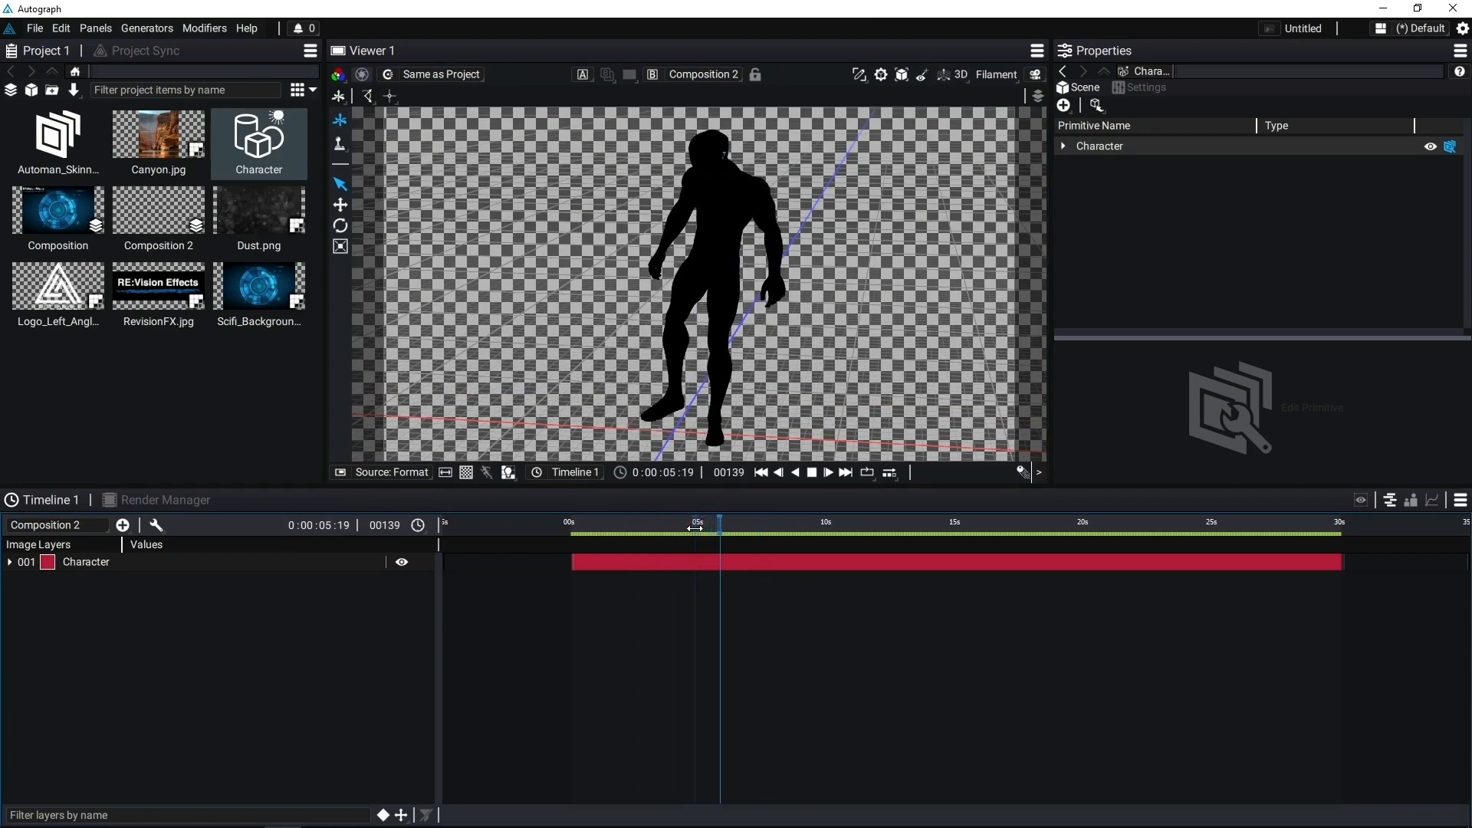
key("space")
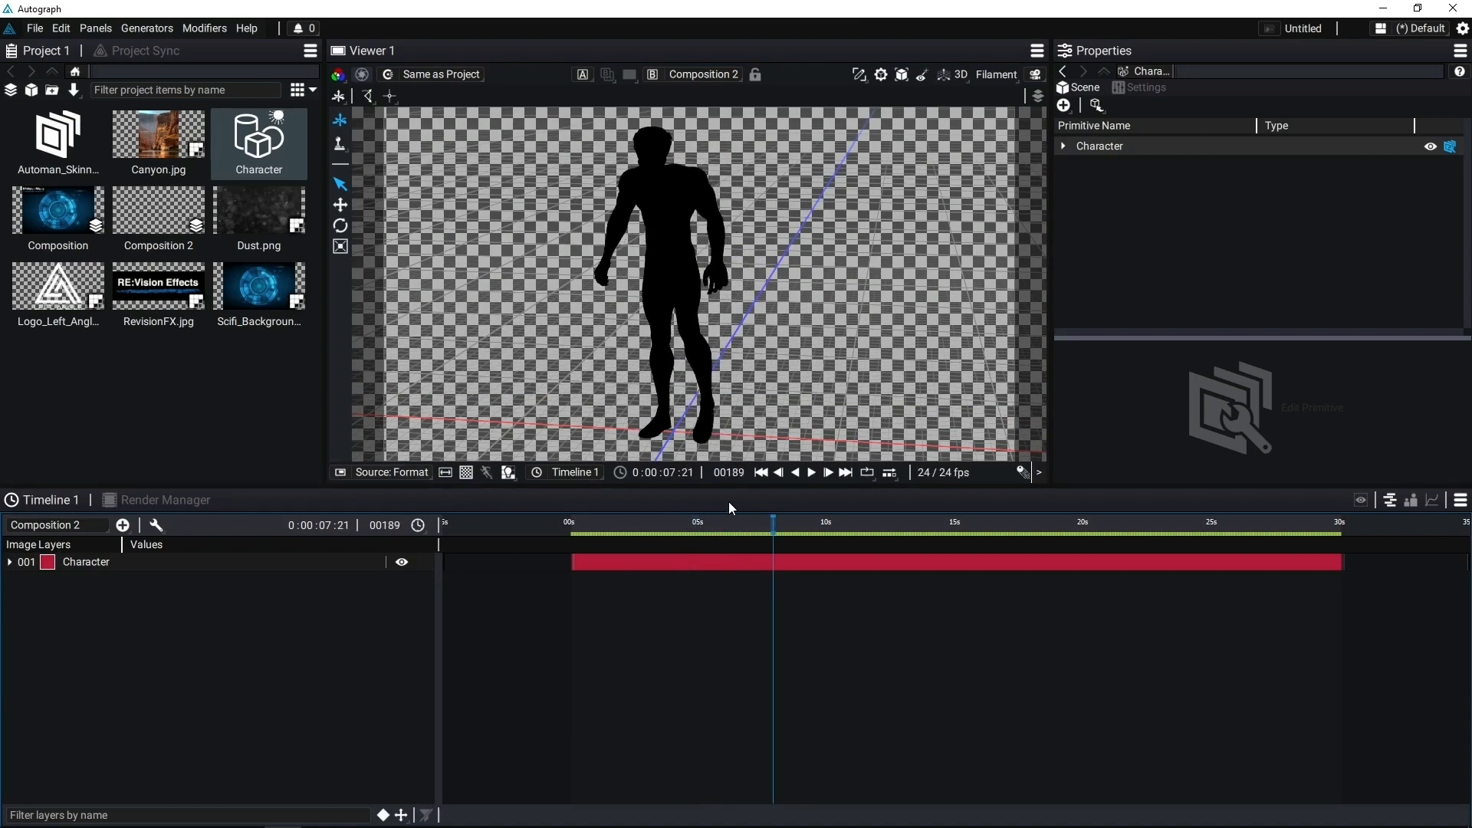
Switch to File Explorer, import Spaceship_Corridor.usdc from the Spaceship_Corridor folder into the project, and add it below the Character layer in Composition 2.
key("alt+Tab")
left_click(667, 191)
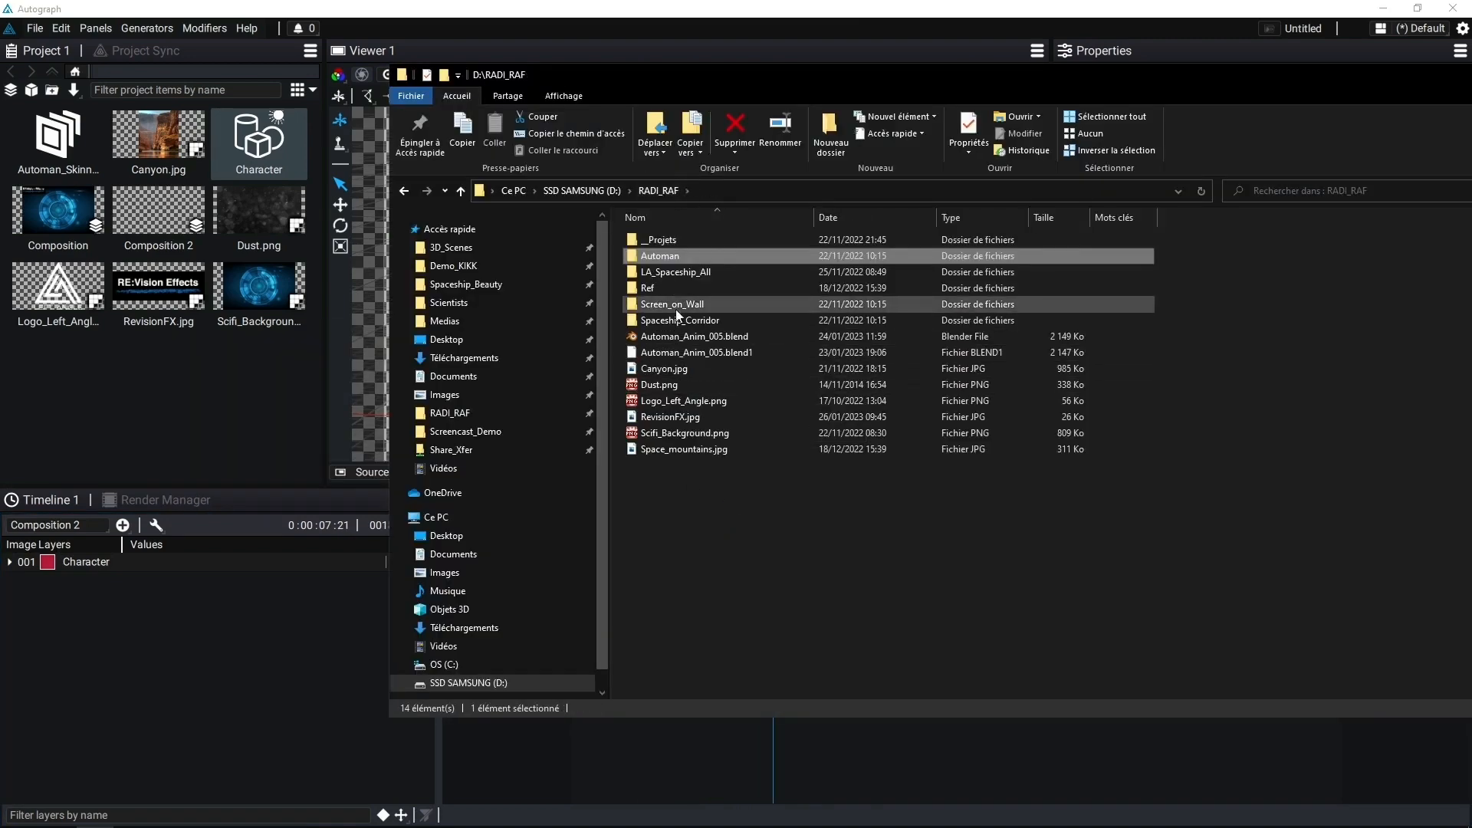
double_click(680, 325)
left_click(687, 257)
left_click_drag(687, 258, 182, 394)
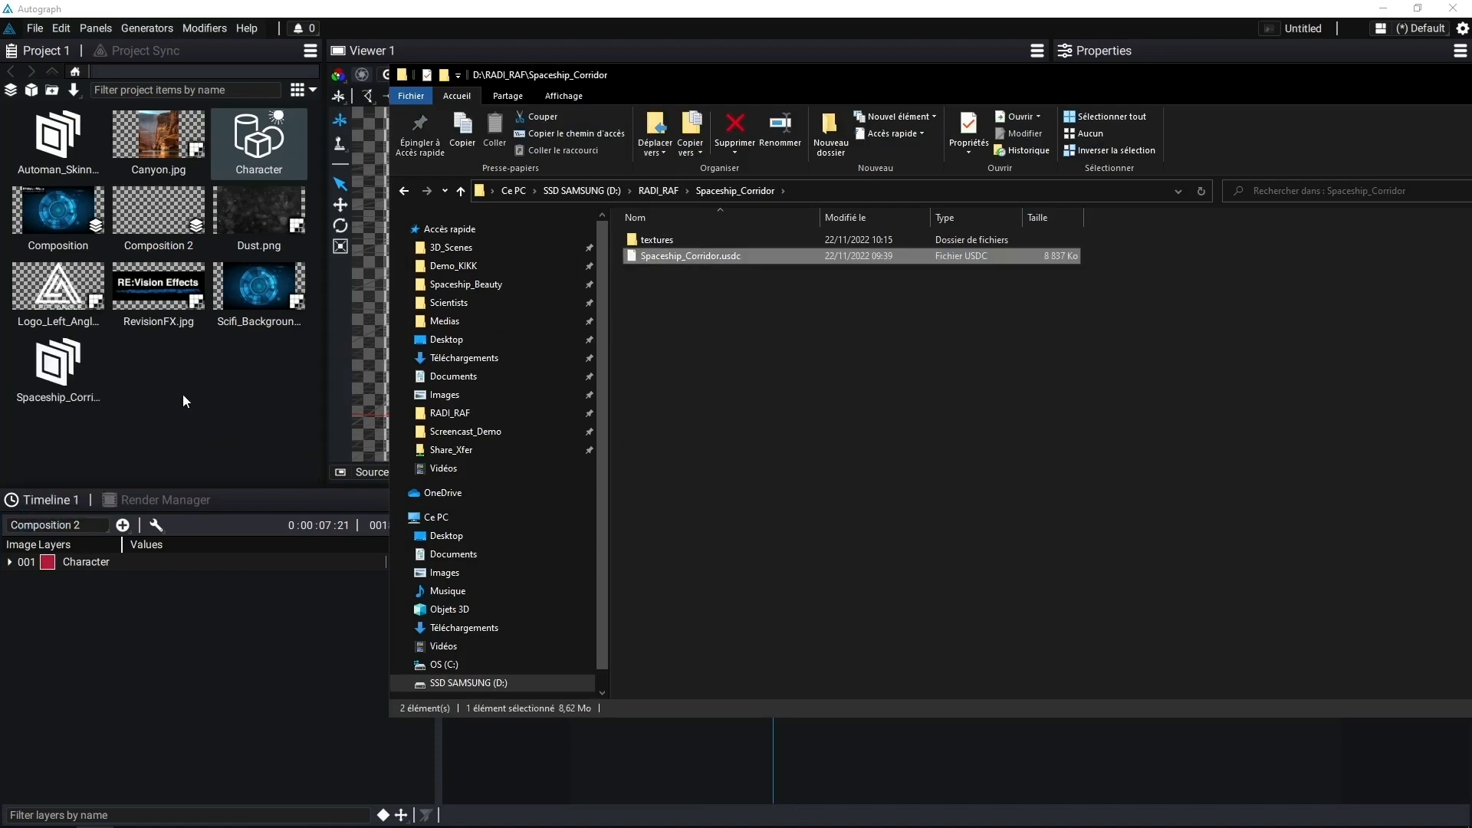
left_click_drag(74, 398, 117, 623)
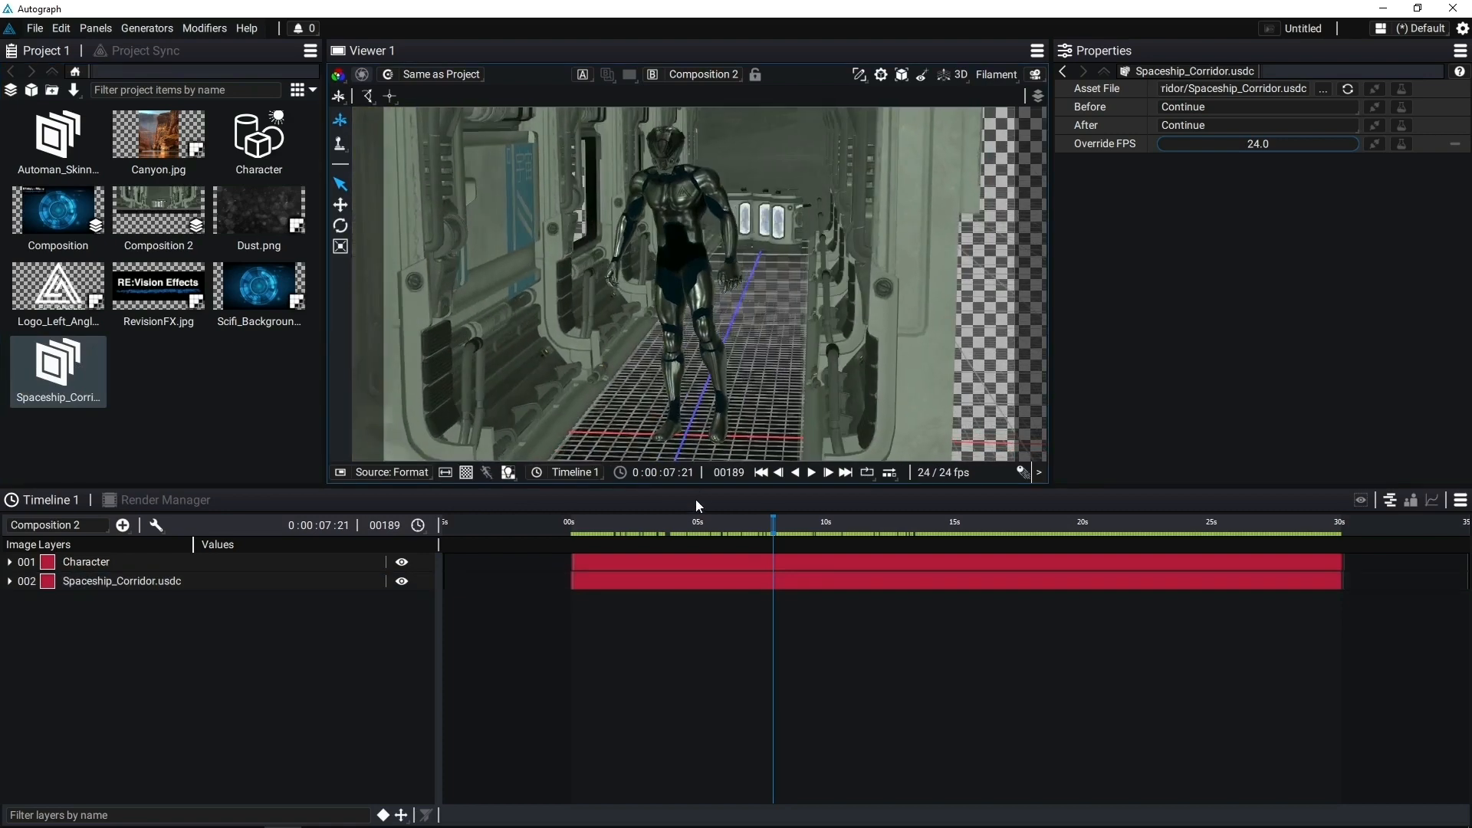
Frame the character inside the corridor at frame 63, create a camera from that view, and show the Camera layer's properties.
left_click(695, 522)
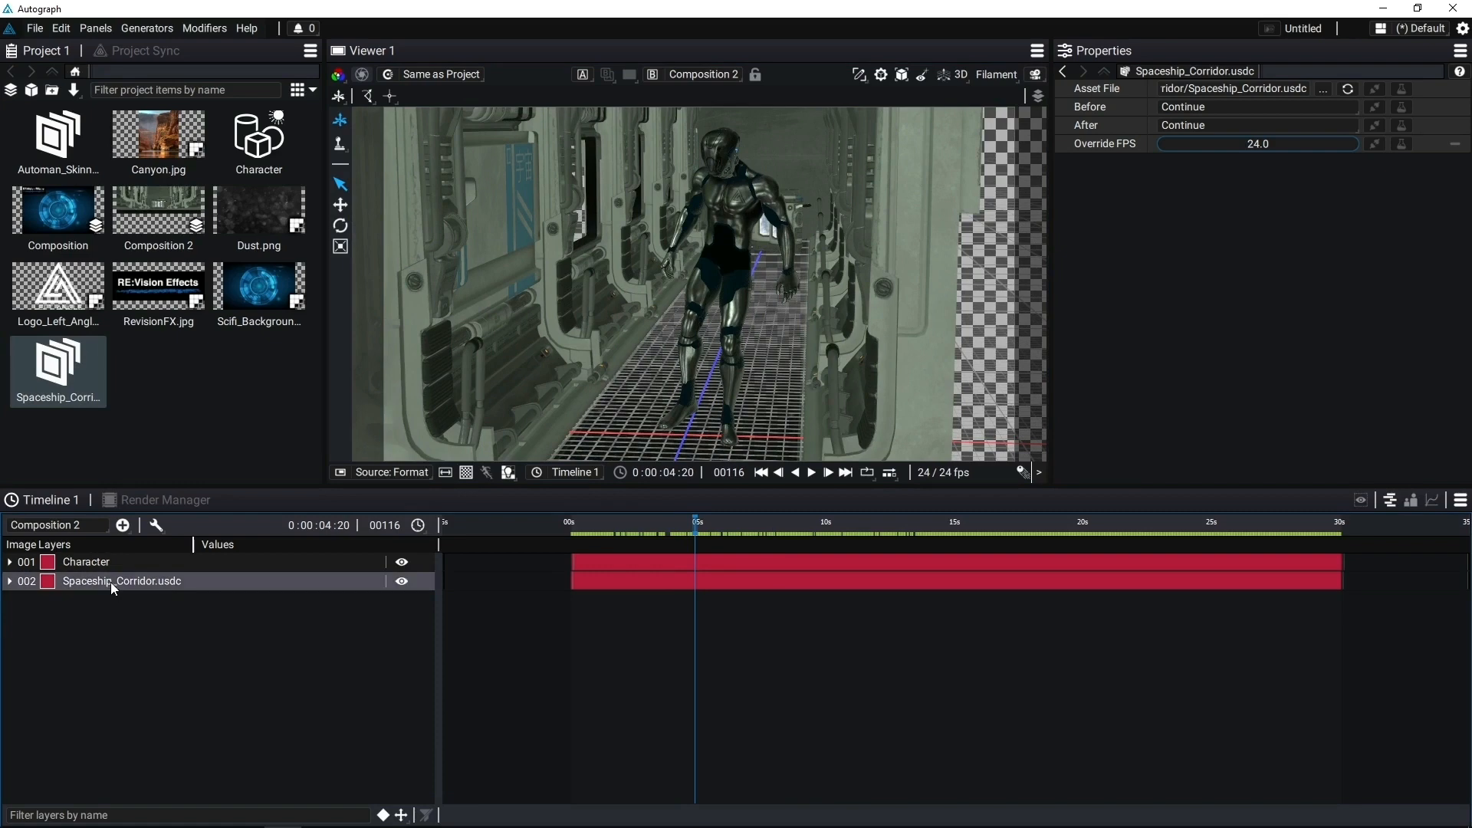
mouse_move(635, 528)
left_mouse_down()
mouse_move(613, 527)
mouse_move(638, 528)
left_mouse_up()
scroll(695, 207, "up", 5)
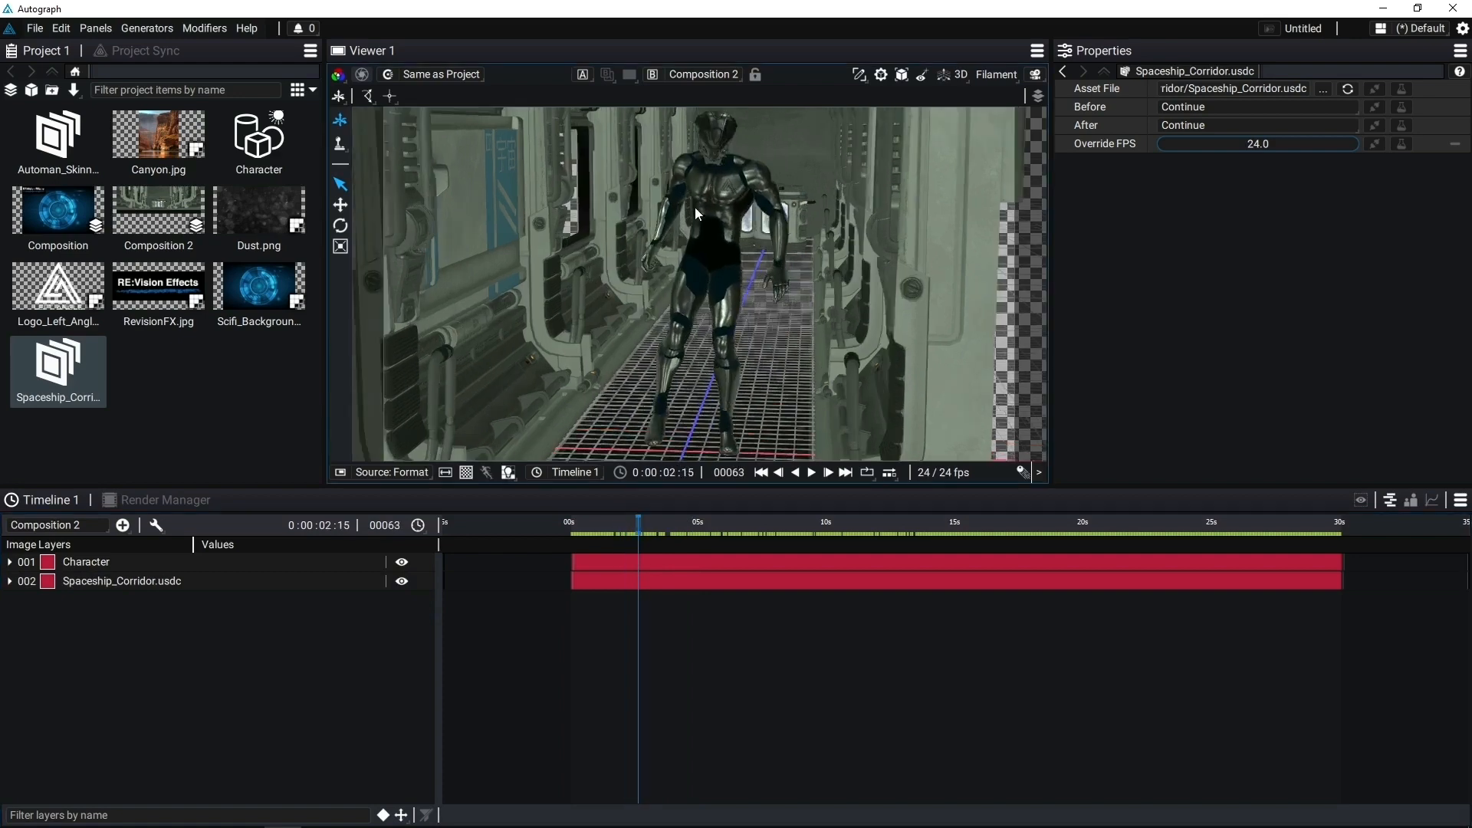
left_click_drag(766, 243, 815, 339)
left_click(1035, 73)
left_click(1061, 104)
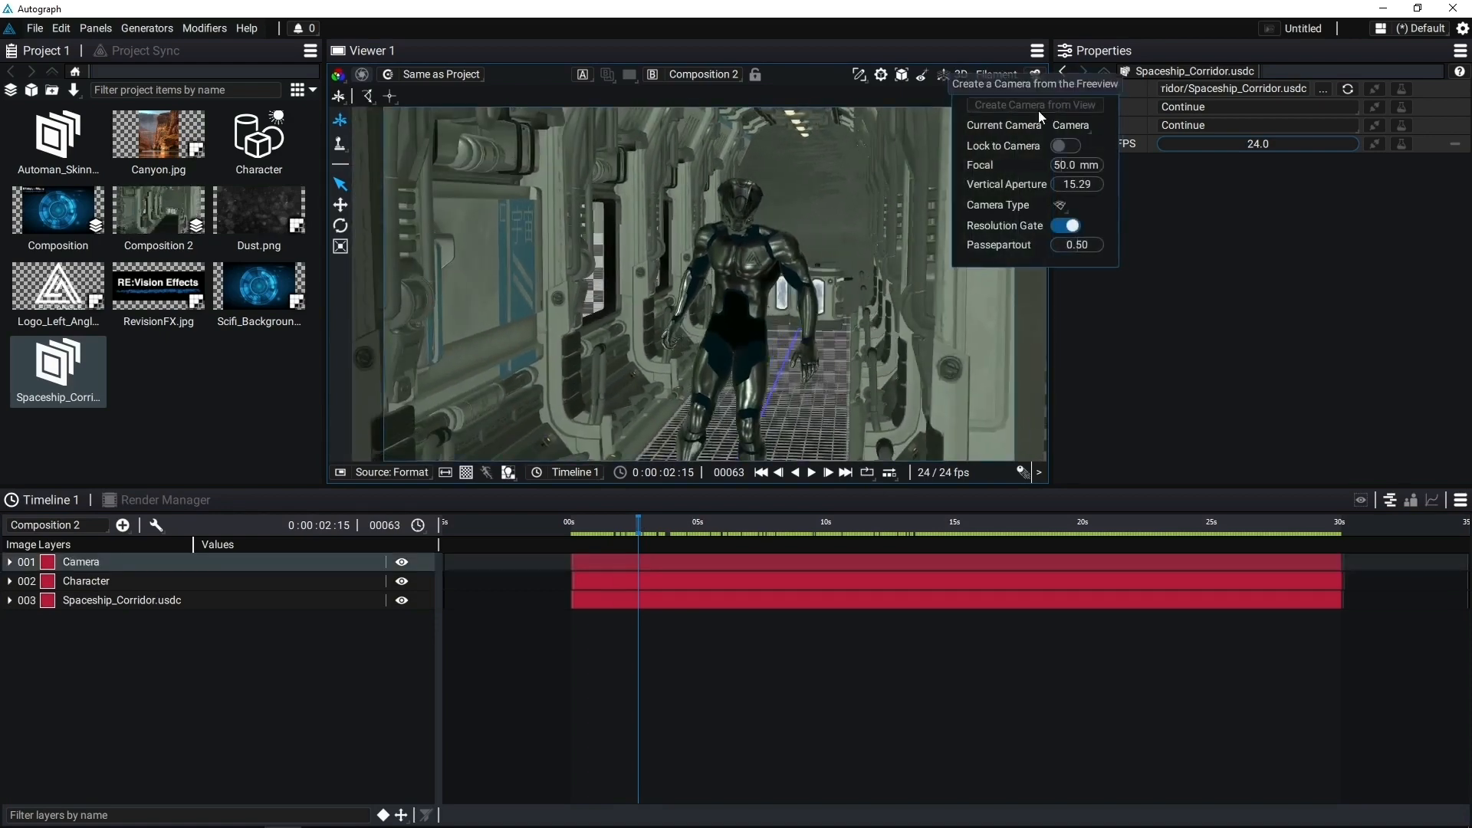
left_click(126, 567)
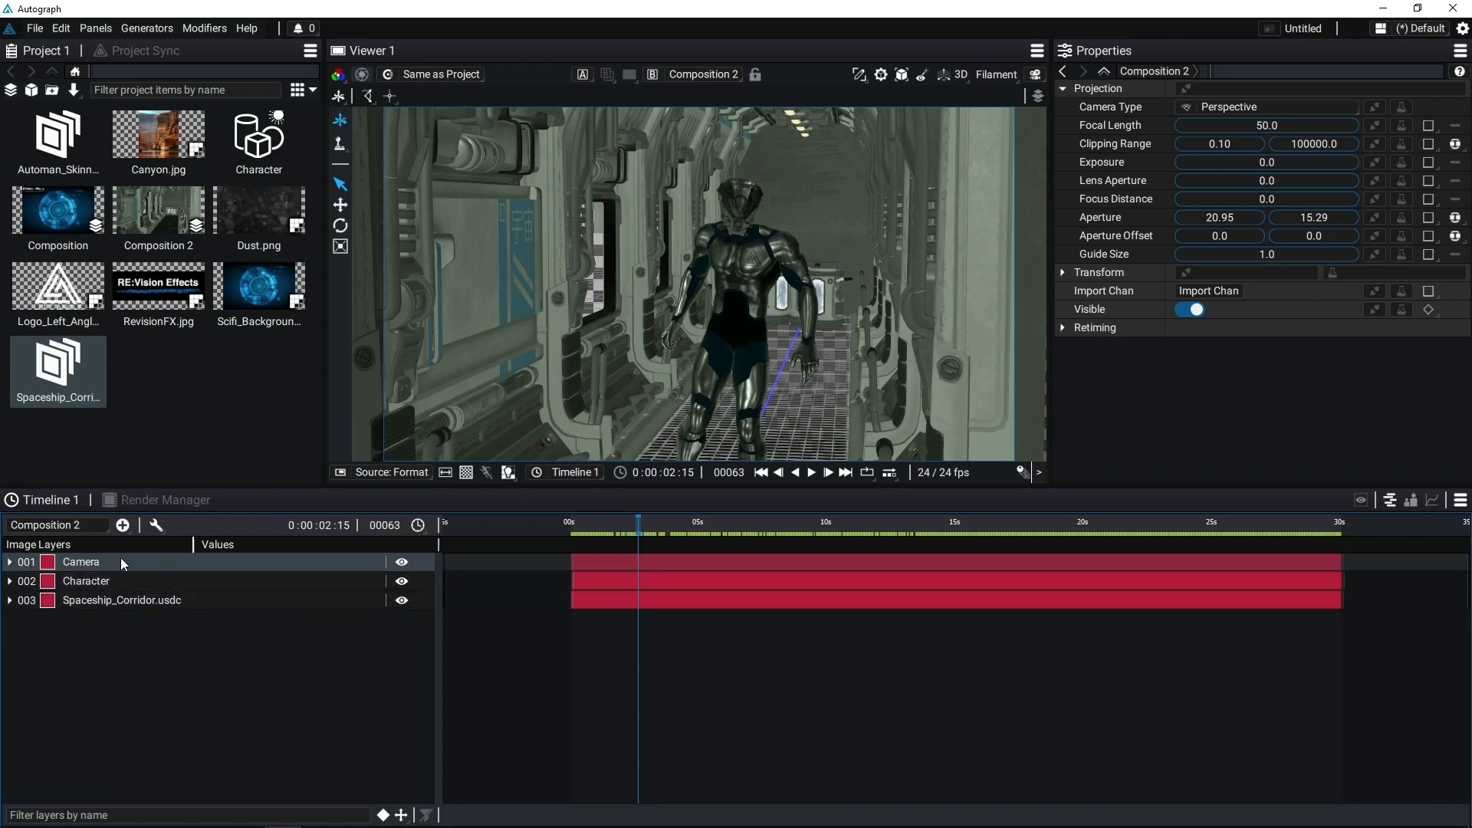
Duplicate the Character layer and set the copy's Z position to -7.50 so it stands farther down the corridor.
left_click(115, 582)
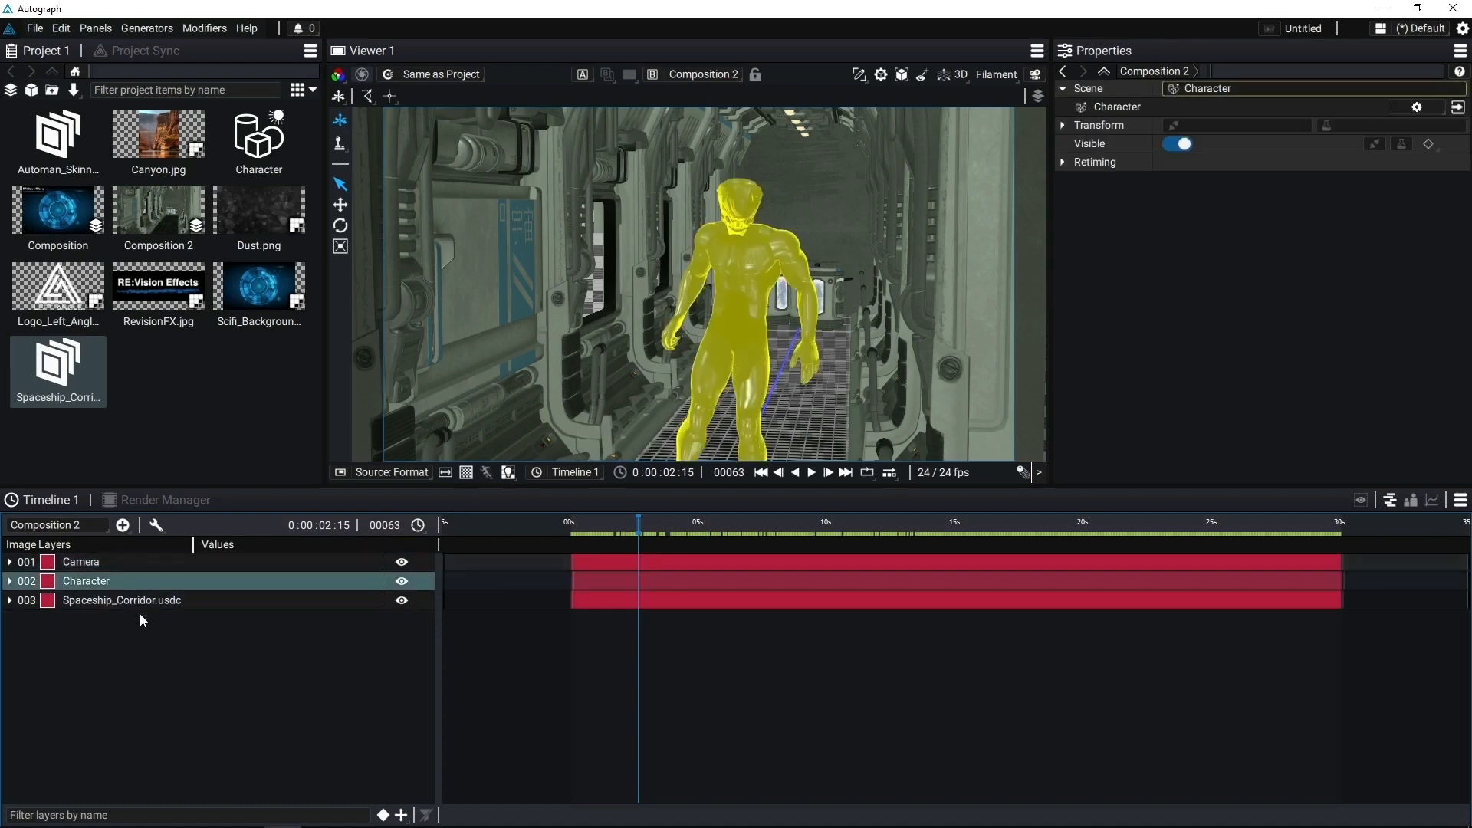
key("ctrl+d")
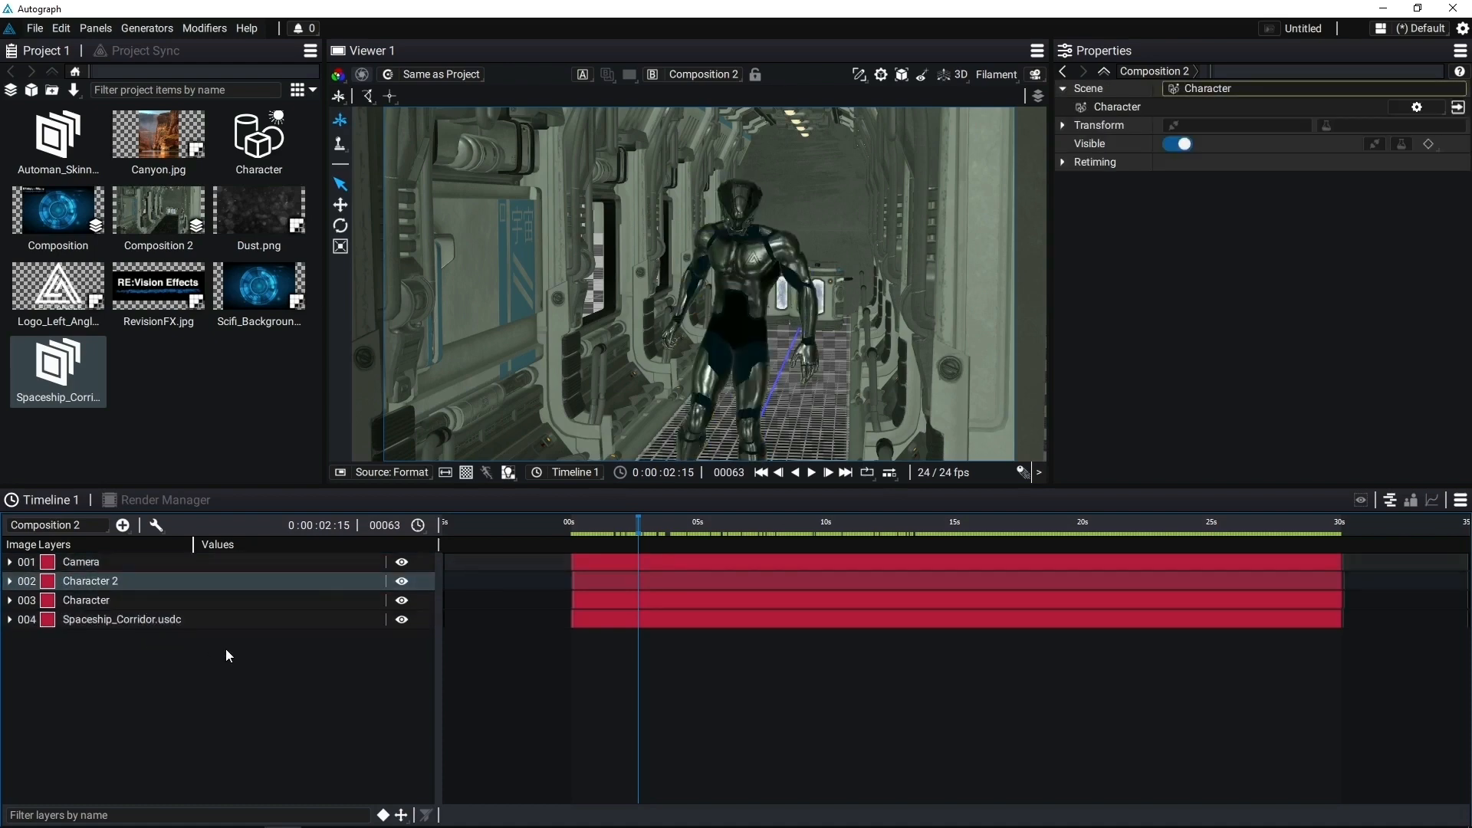
key("p")
left_click_drag(311, 621, 245, 620)
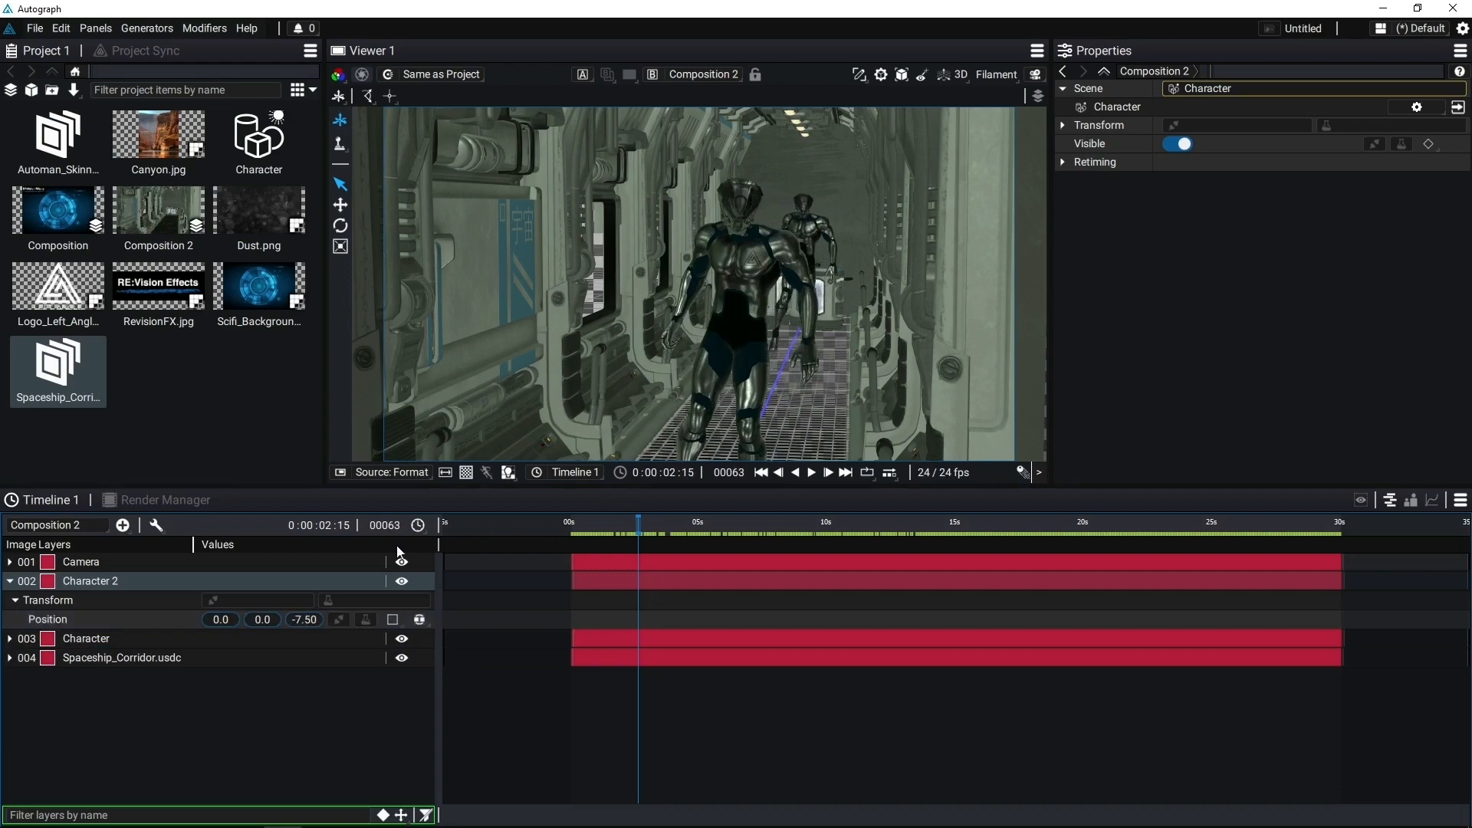
Turn on Lock to Camera and reframe the camera's shot of the two characters in the corridor.
left_click(1034, 75)
left_click(1065, 145)
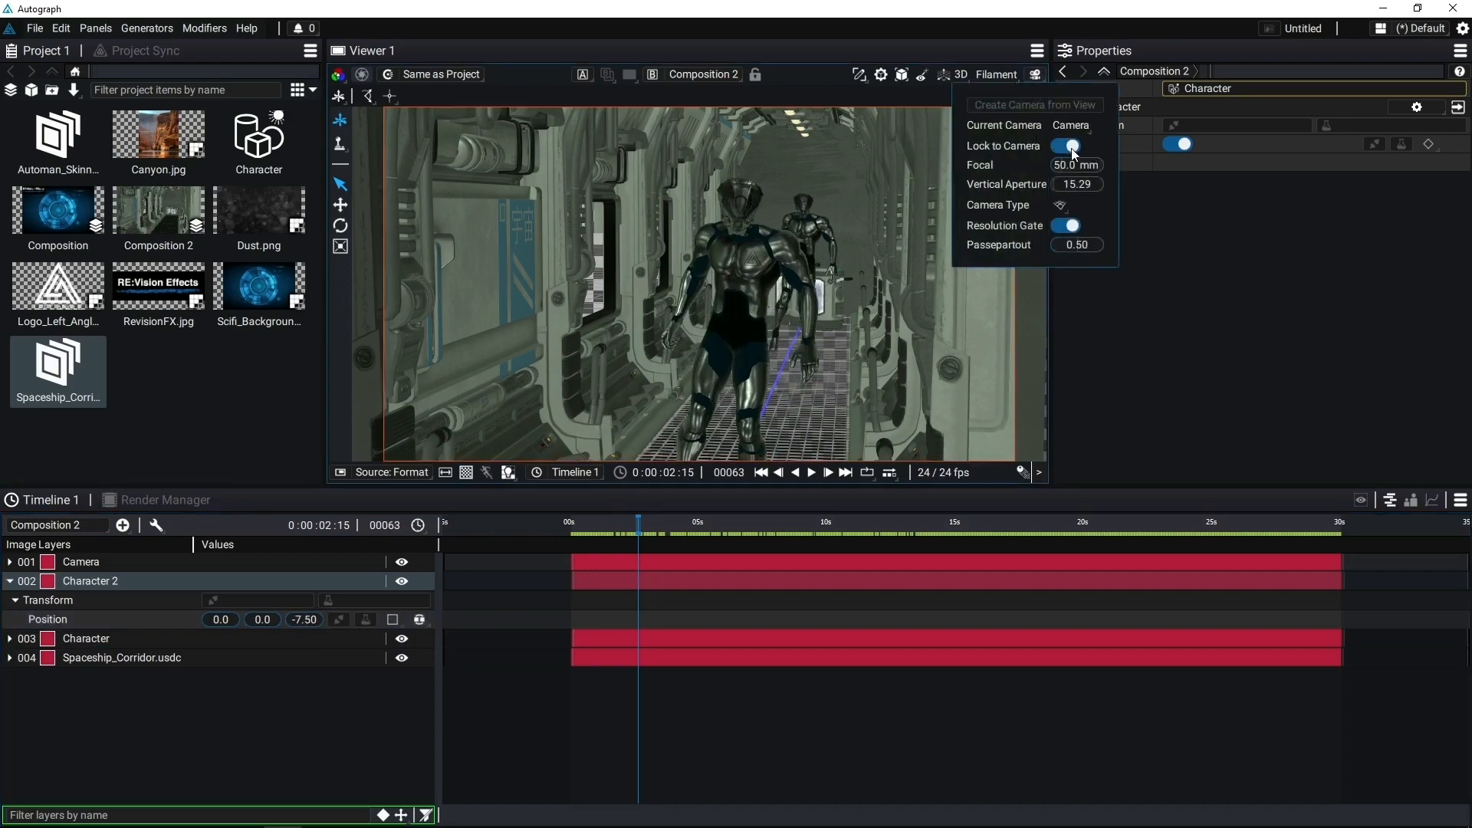
left_click_drag(767, 305, 756, 306)
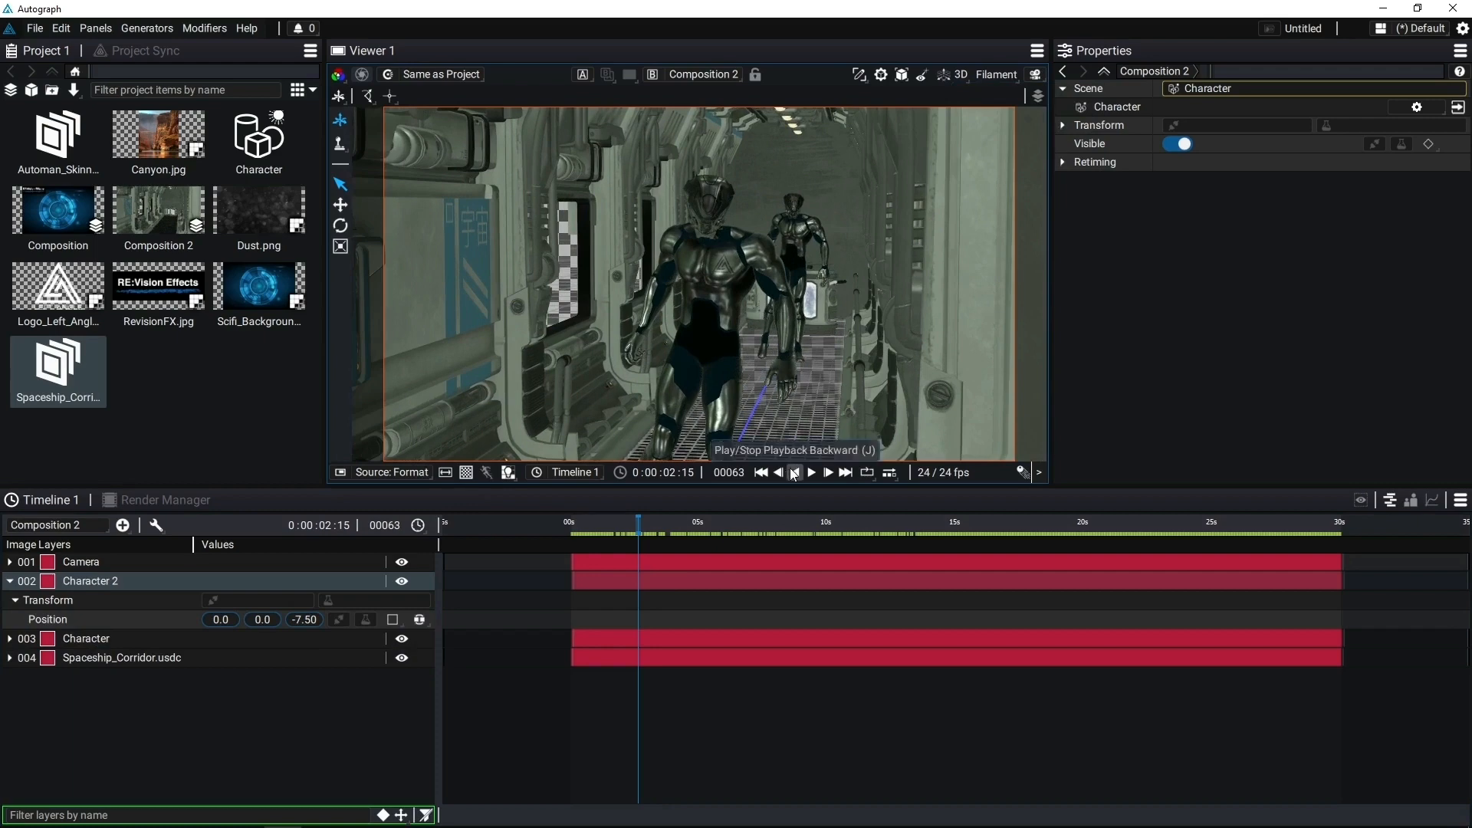
Offset the Character 2 layer in time against Character, start both layers slightly before 0 s, and scrub through the result.
left_click_drag(642, 583, 683, 577)
left_click_drag(682, 526, 736, 527)
left_click_drag(741, 580, 715, 527)
left_click_drag(658, 576, 561, 581)
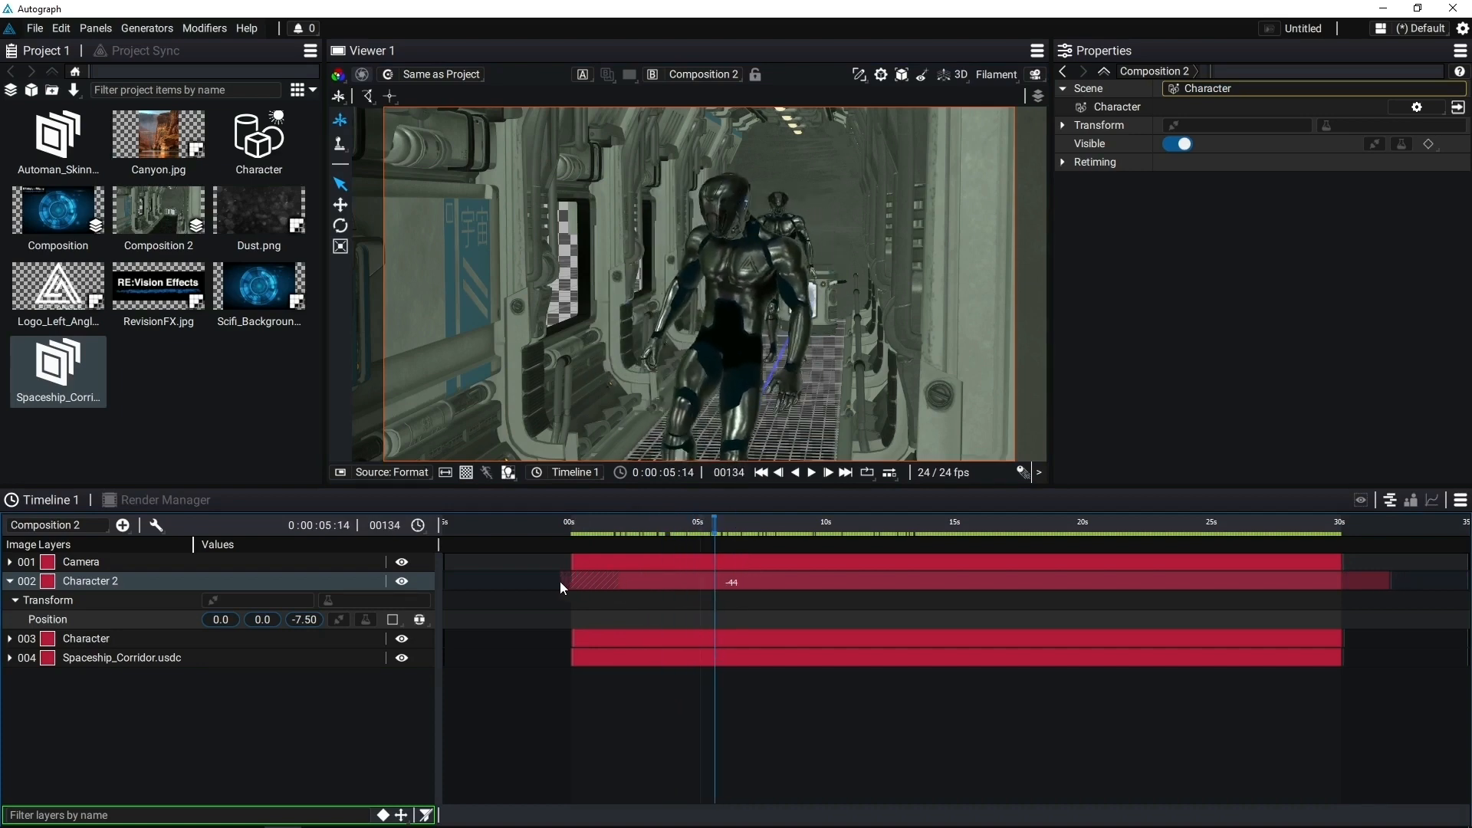
left_click(577, 639)
left_click_drag(714, 527, 605, 527)
left_click_drag(621, 525, 589, 557)
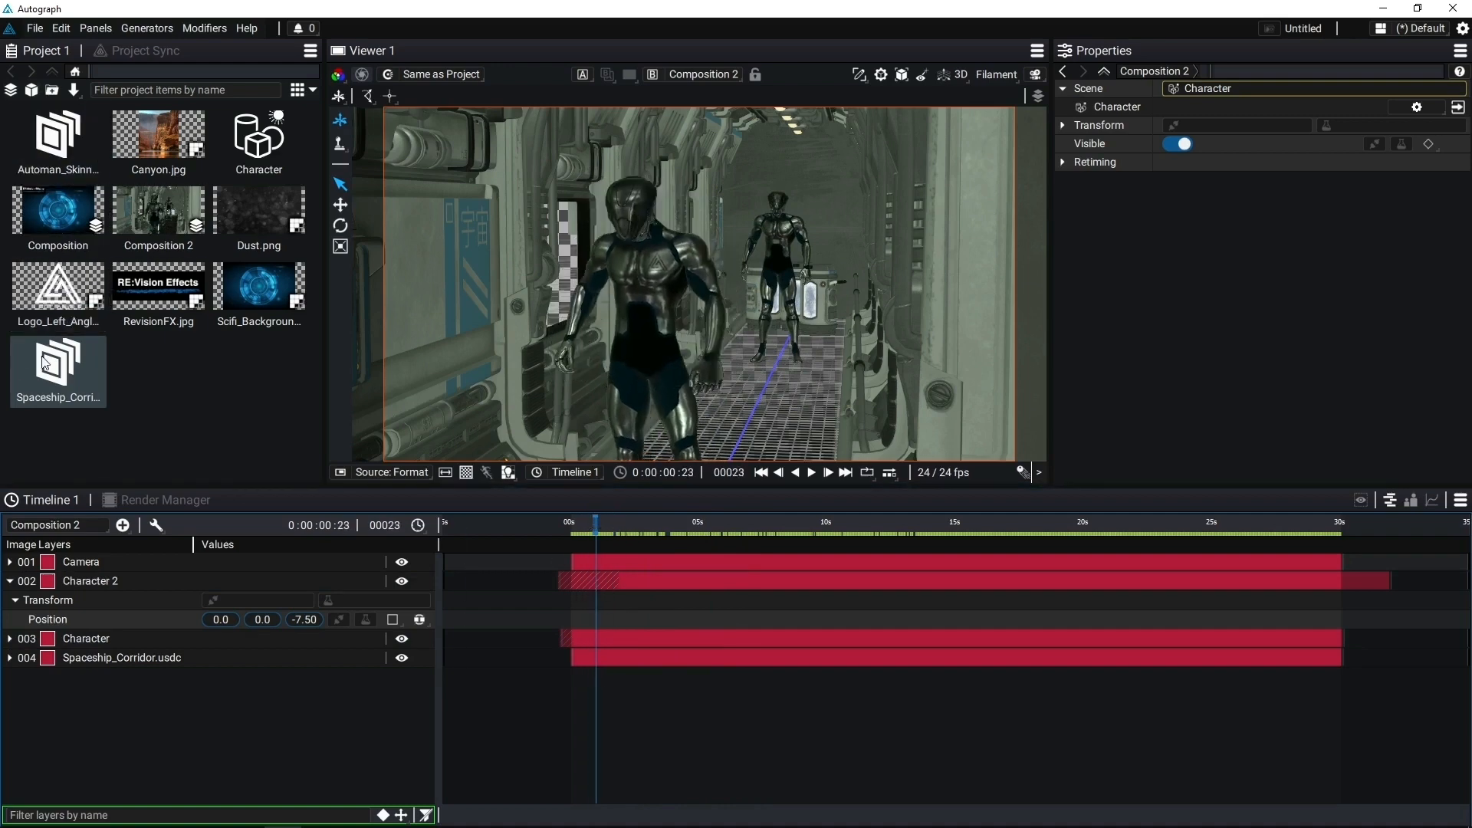
Set the Automan_Skinned asset's Before and After behaviour to Bounce and play the timeline to around frame 141.
left_click(57, 138)
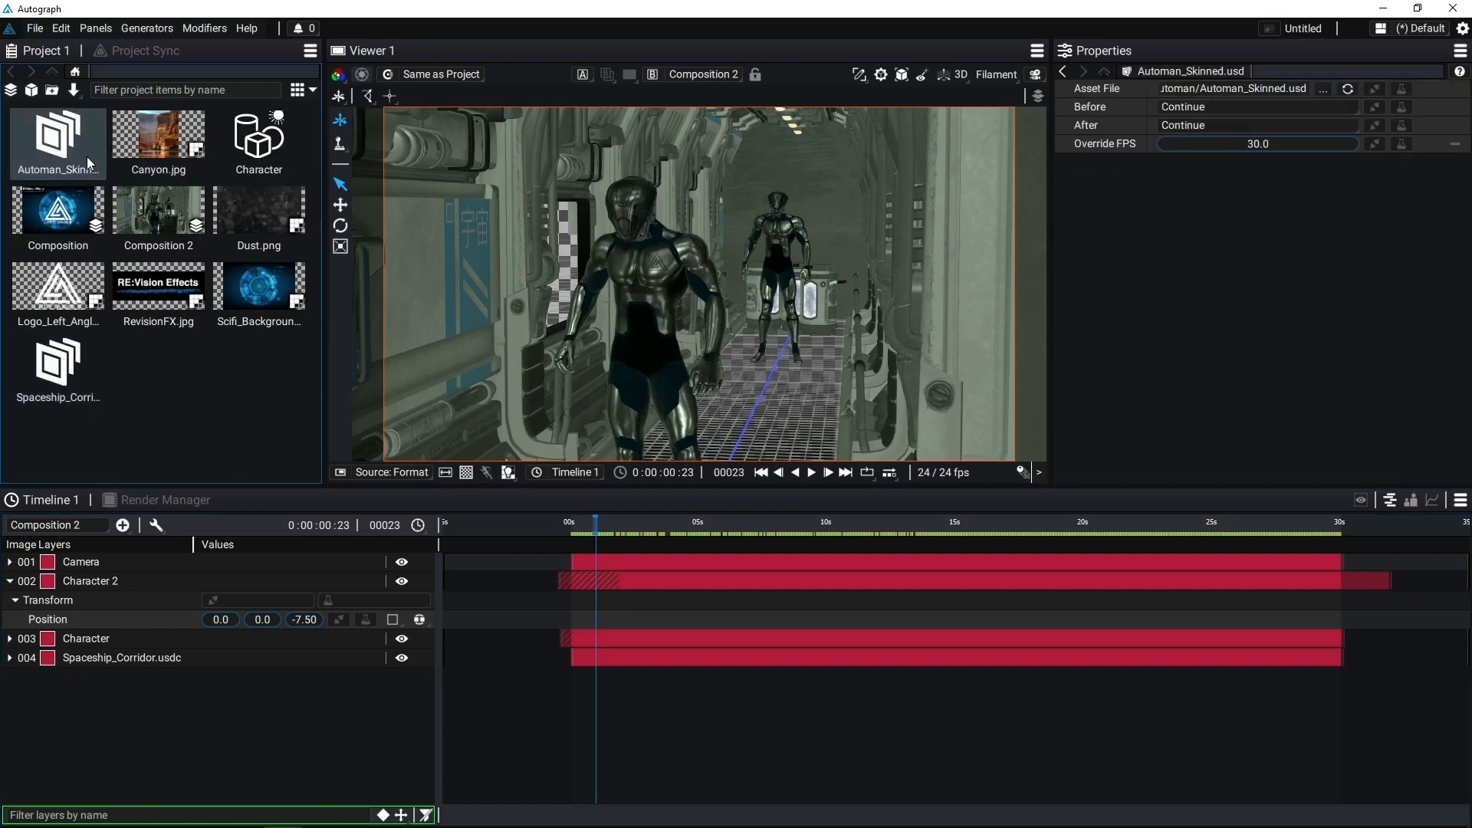
left_click(1193, 112)
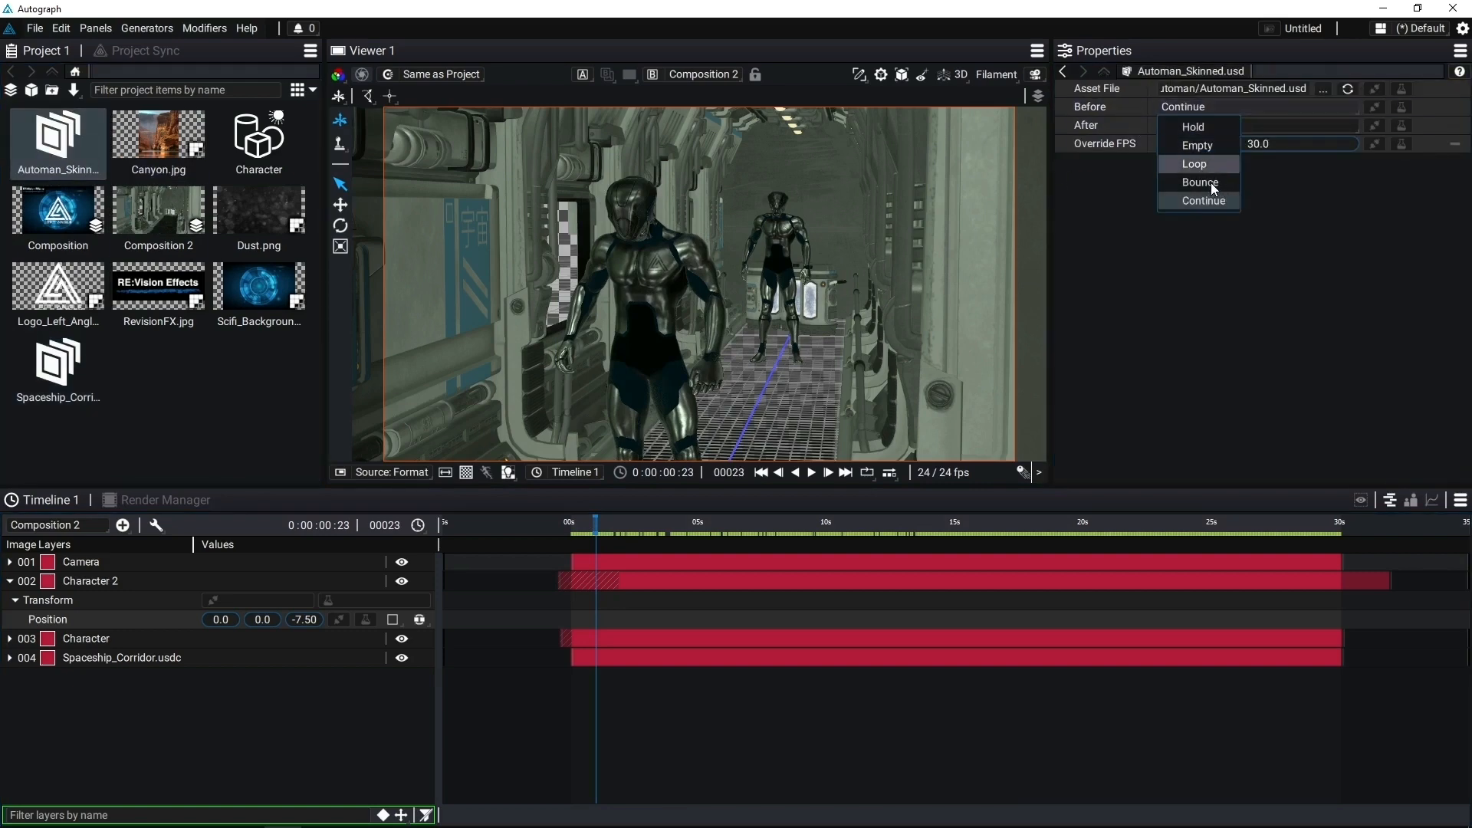
left_click(1211, 182)
left_click(1205, 125)
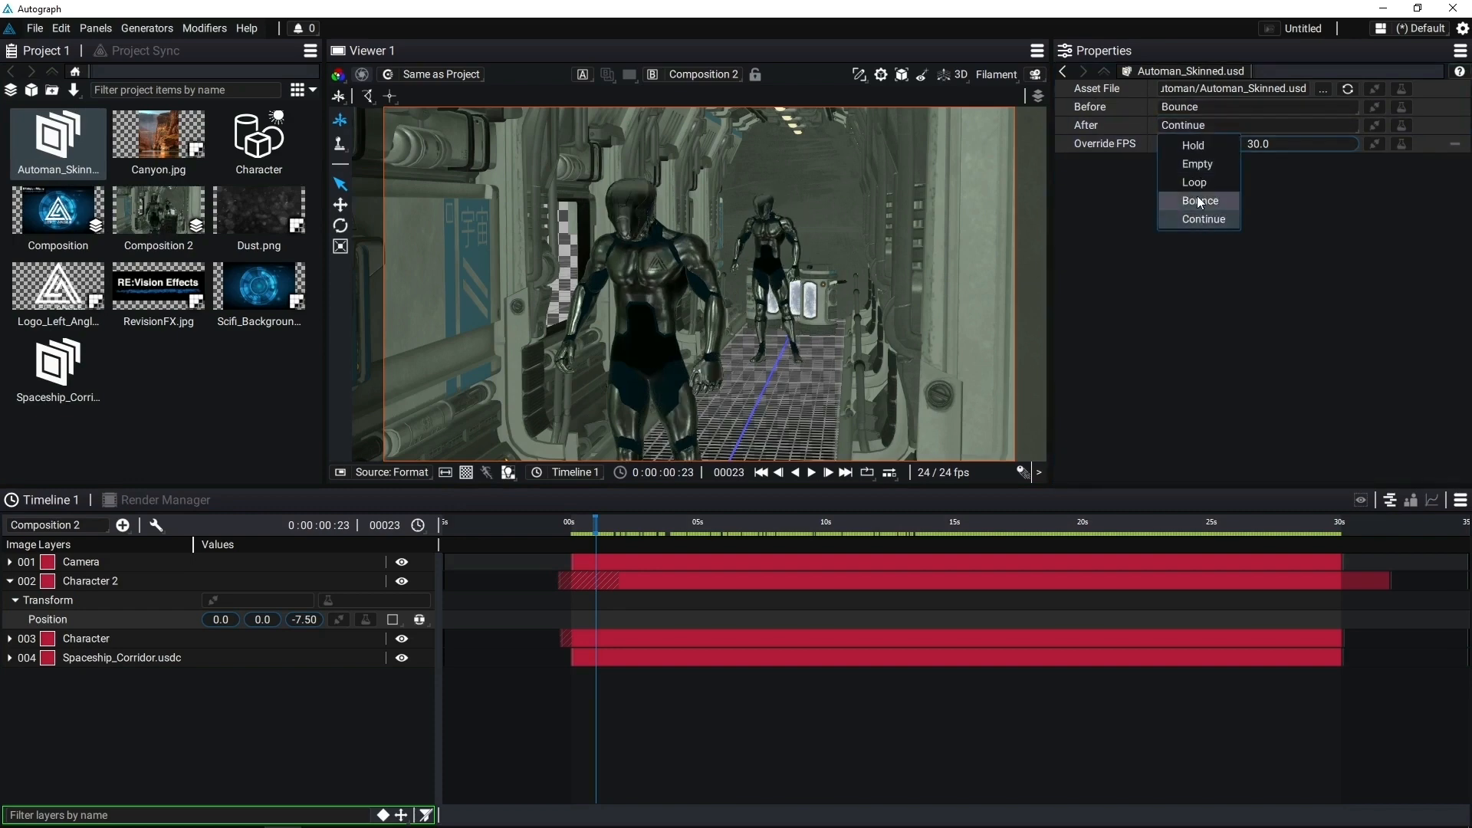
left_click(1199, 201)
left_click_drag(588, 525, 721, 538)
key("space")
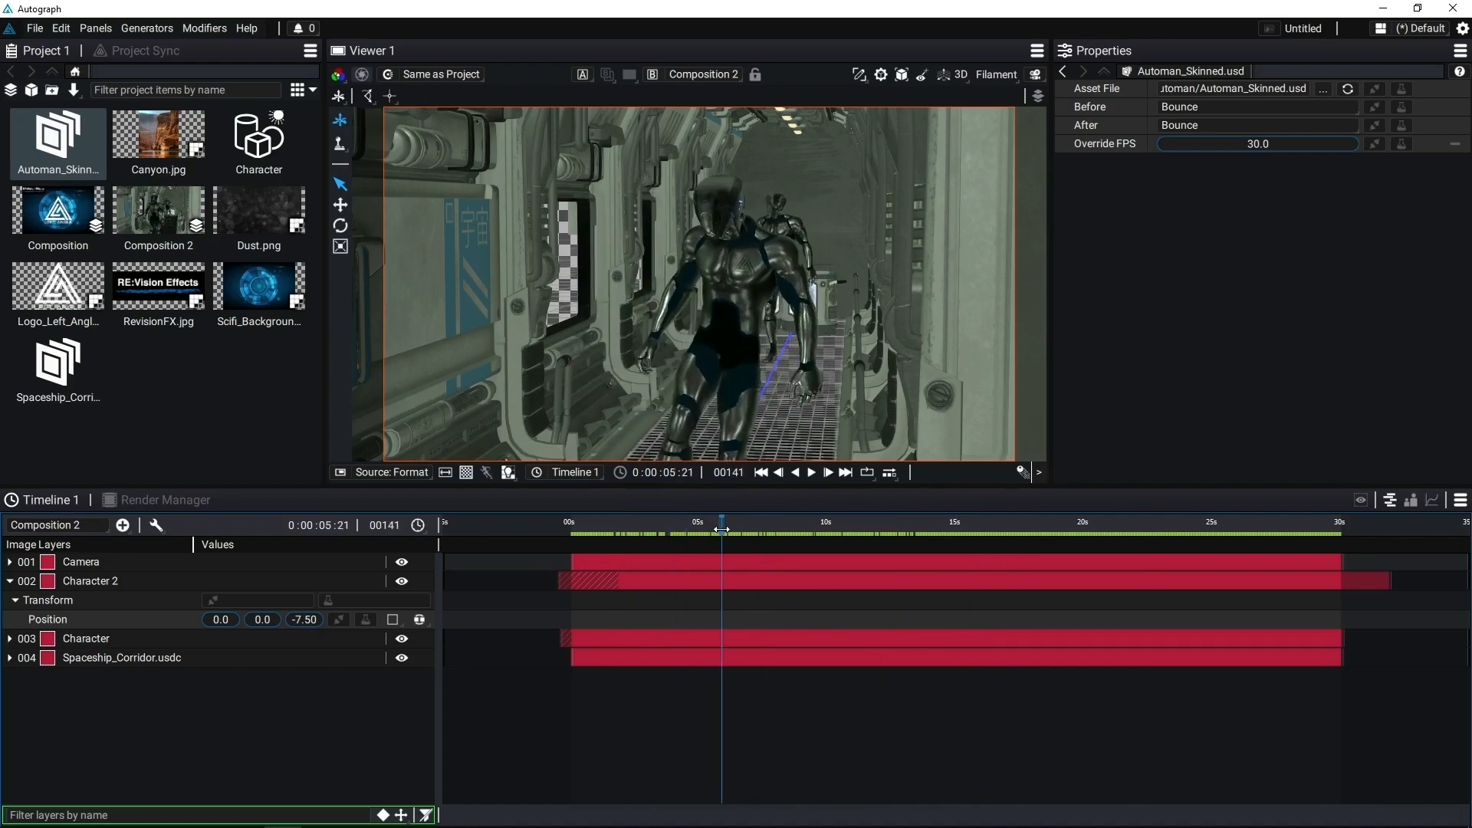
Enable depth of field in the Filament settings of Composition 2's 3D settings.
left_click(159, 211)
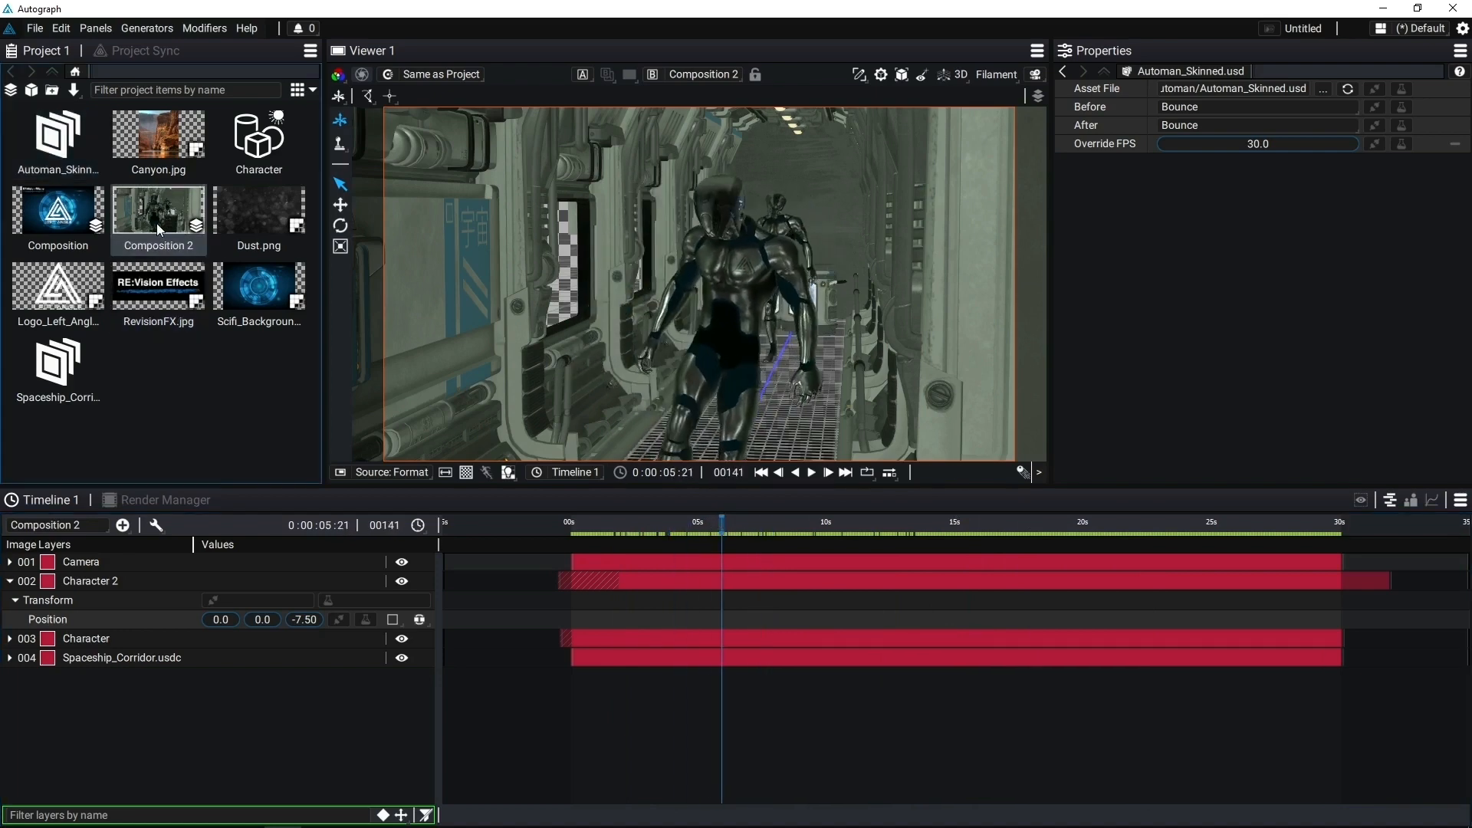
left_click(1144, 89)
left_click(1063, 162)
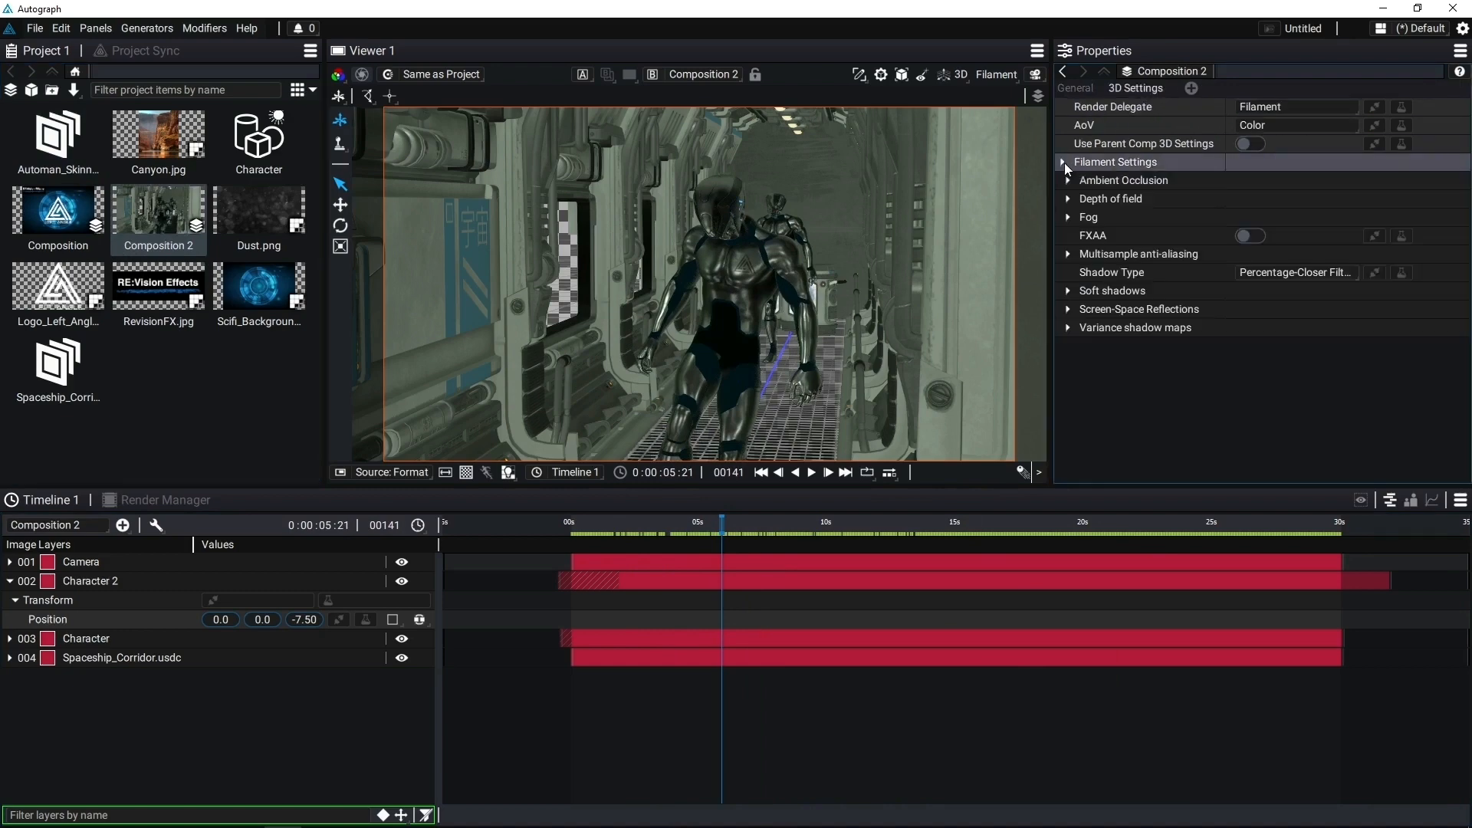
left_click(1068, 199)
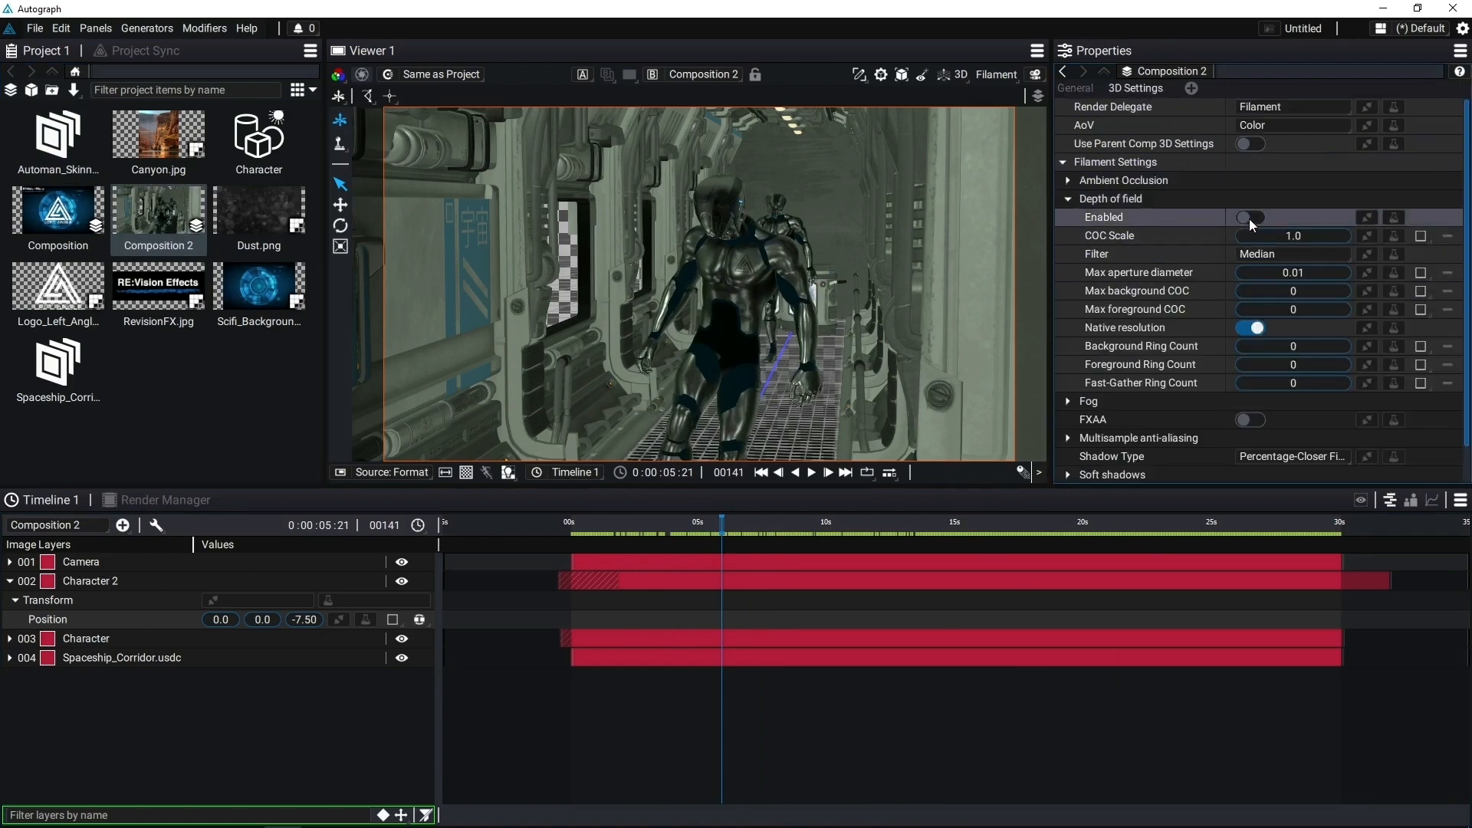
left_click(1249, 218)
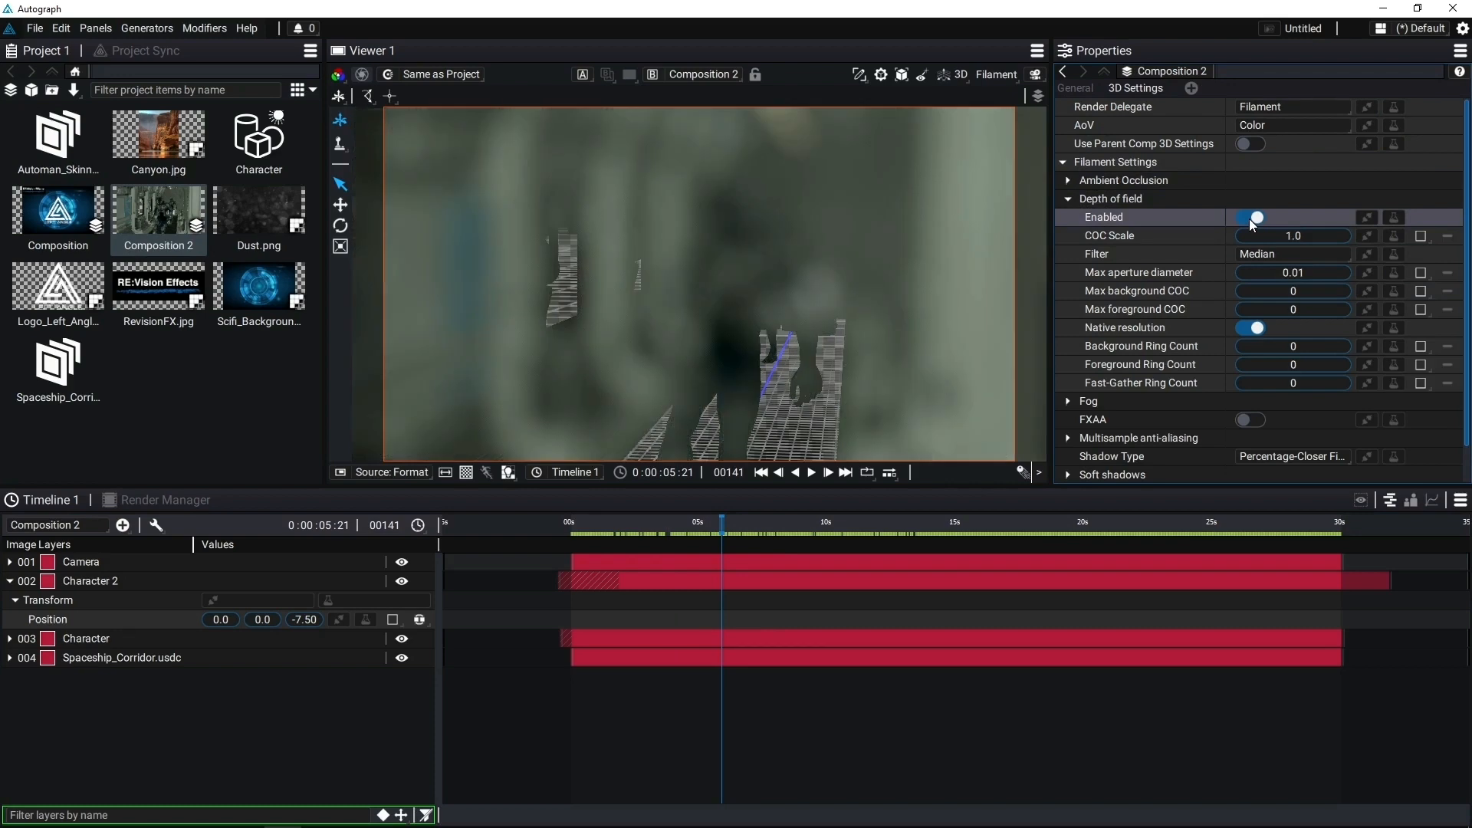
Hide the viewer overlays and set the Camera layer's focus distance to 5.20 so the front character is sharp.
left_click(860, 75)
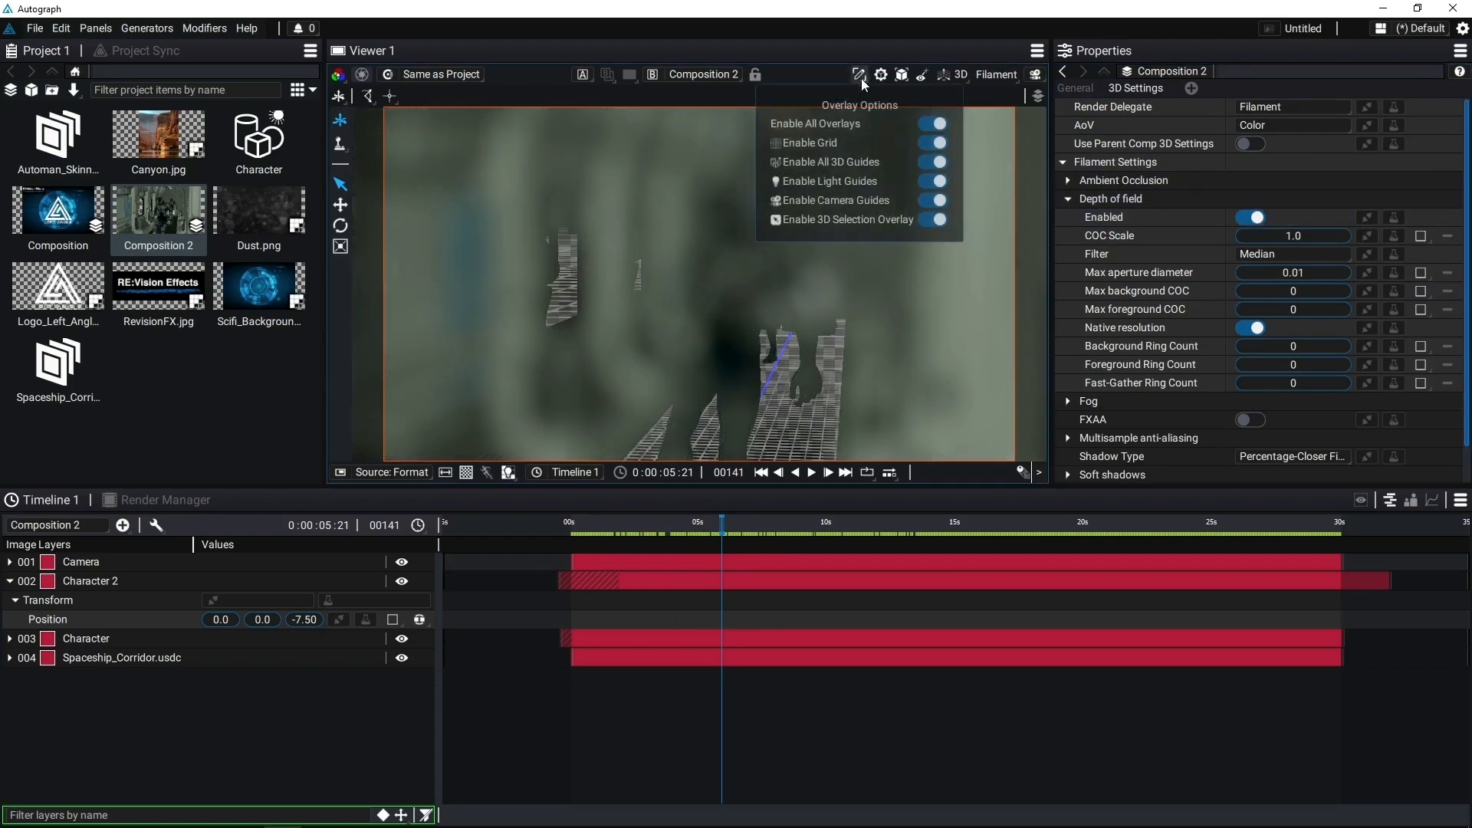
left_click(676, 754)
left_click(140, 561)
left_click(10, 562)
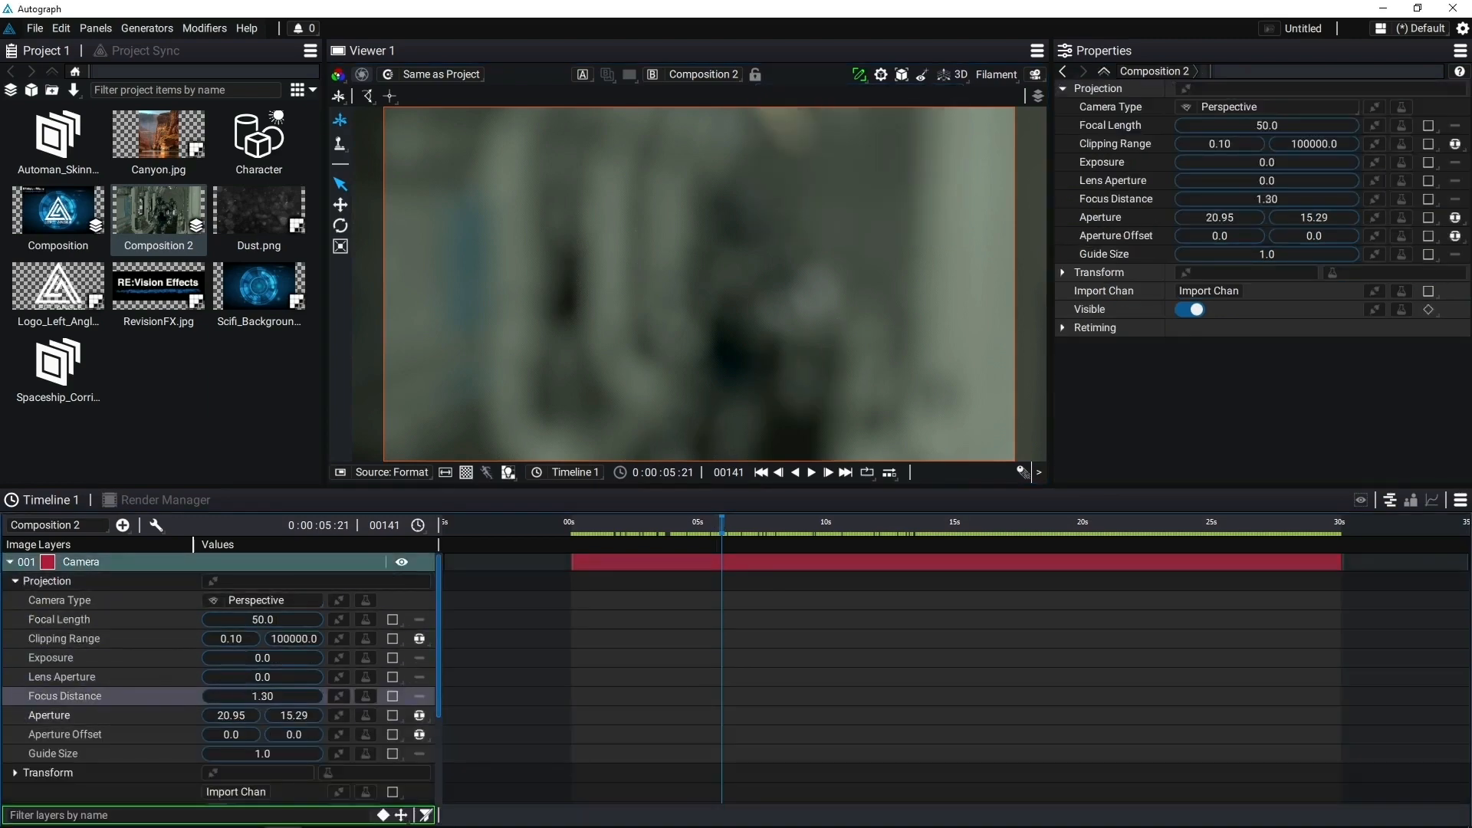
left_click_drag(262, 696, 322, 695)
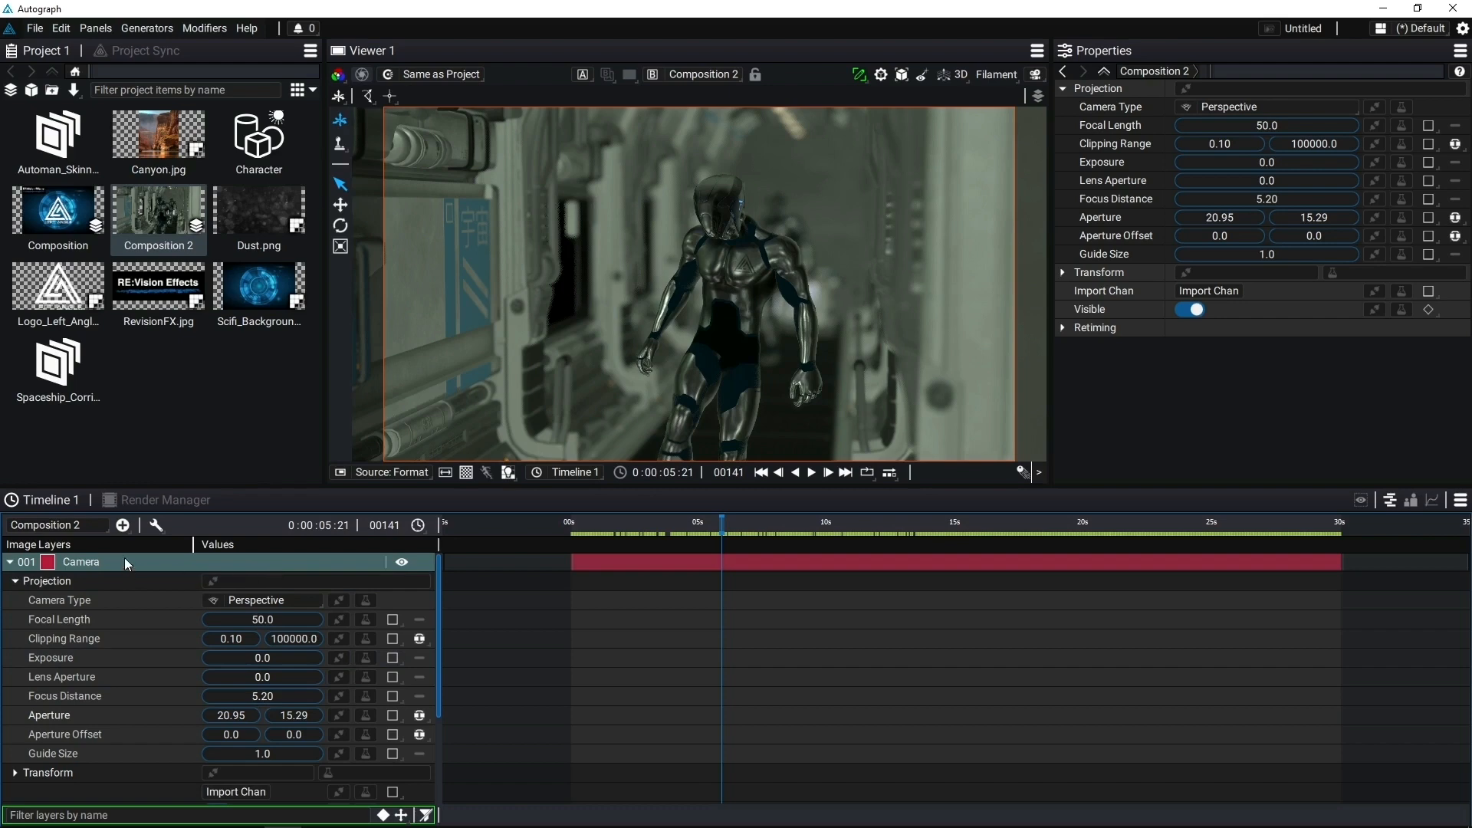
Animate the Camera's position from a keyframe at 0 s to one just before 6 s with a lower Z value, and scrub the move.
key("u")
left_click(760, 472)
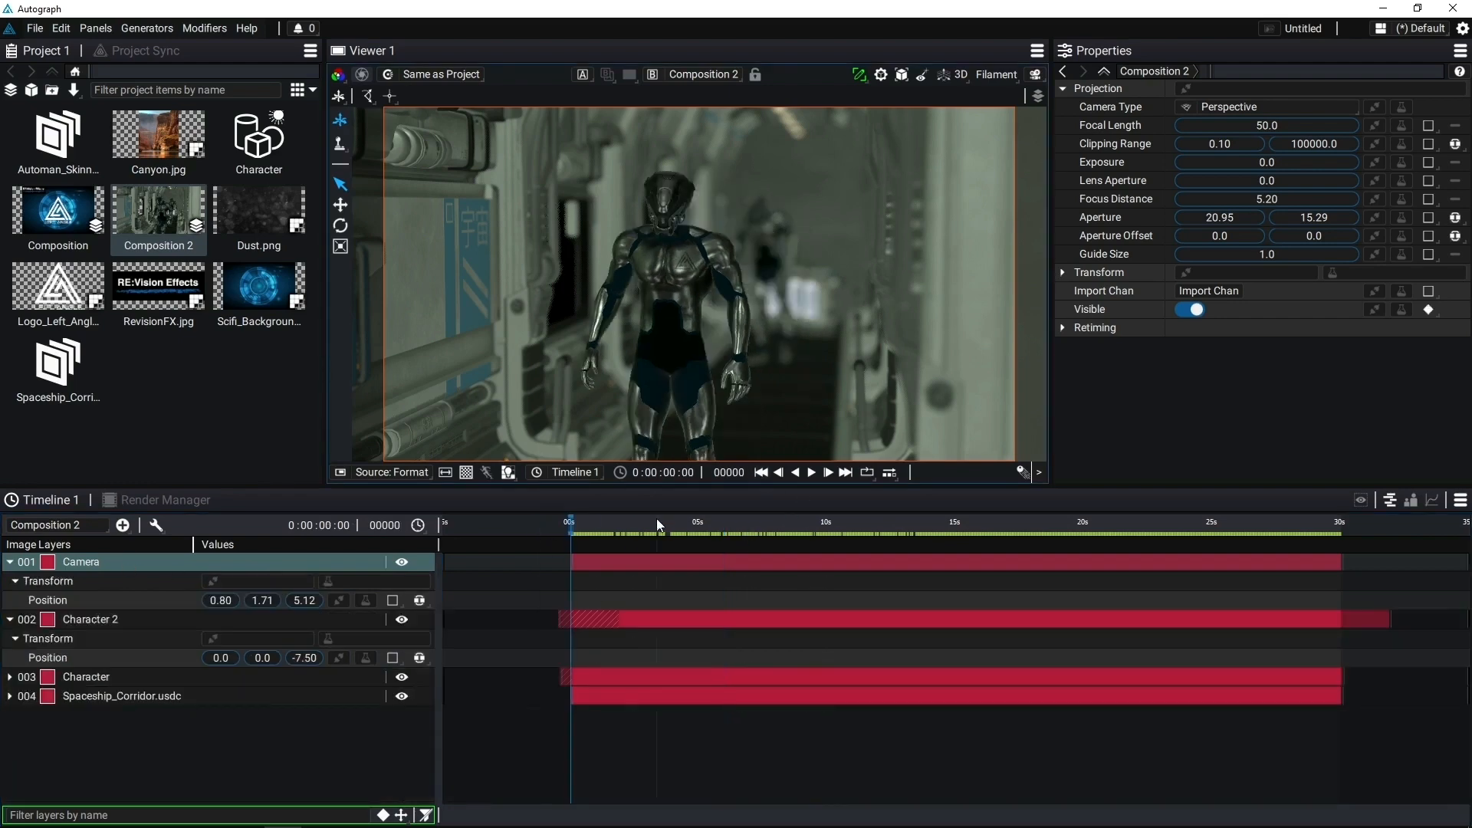
right_click(407, 592)
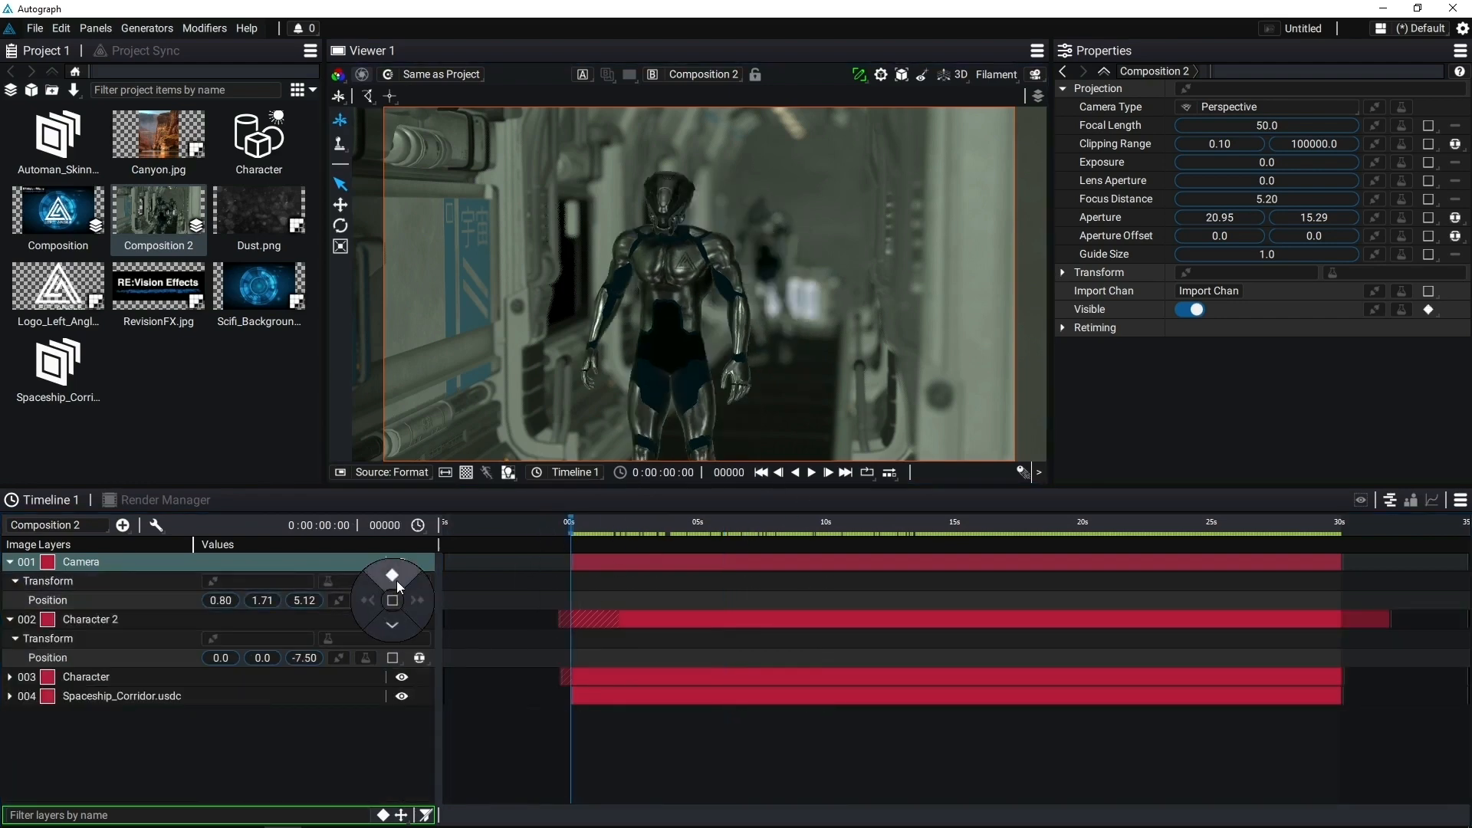
left_click(397, 578)
left_click(719, 522)
left_click_drag(304, 600, 246, 600)
left_click_drag(700, 524, 570, 531)
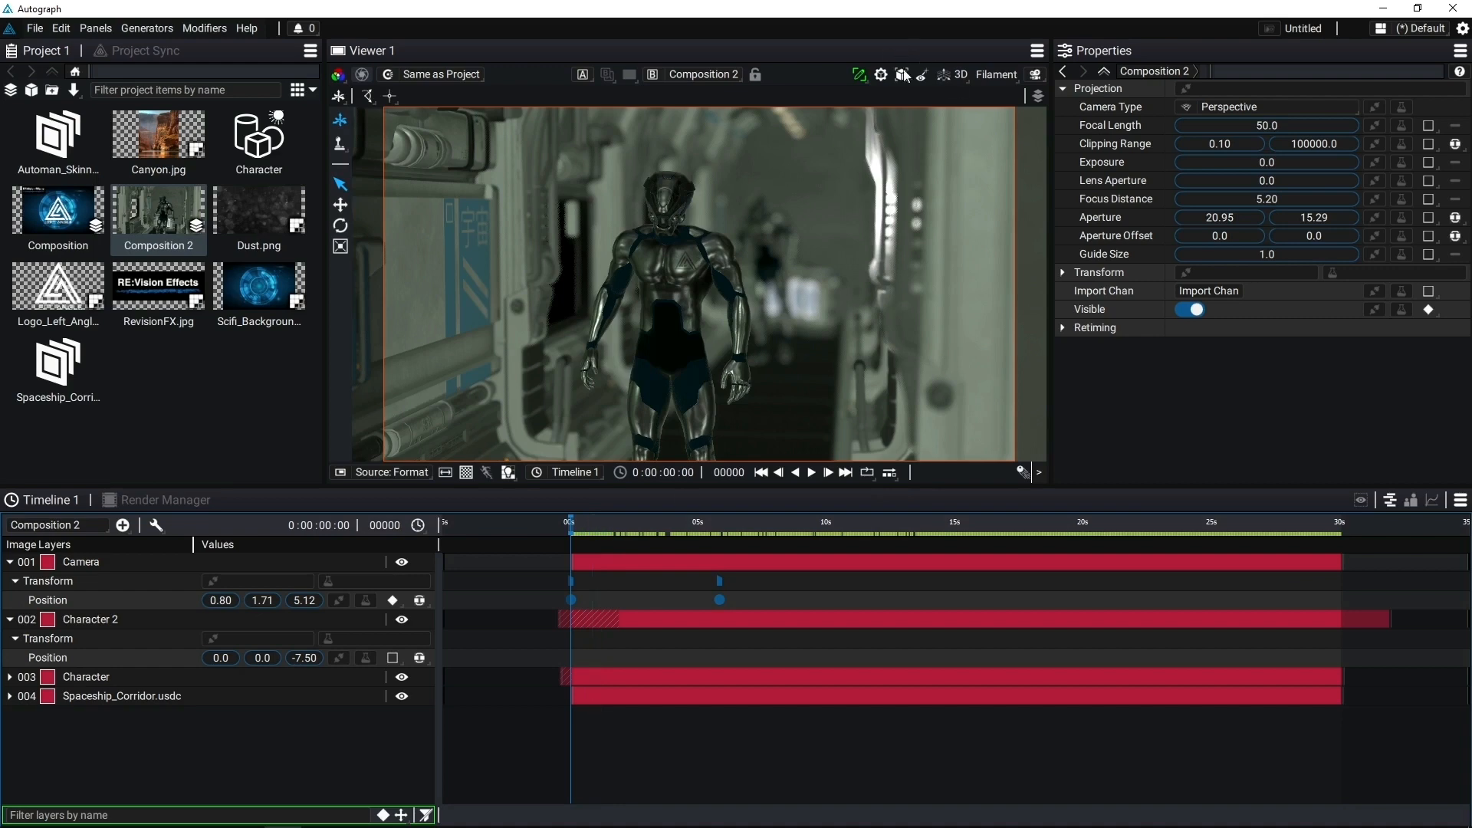
Switch the viewer to 2D and check the camera move at frames 35 and 48.
left_click(949, 74)
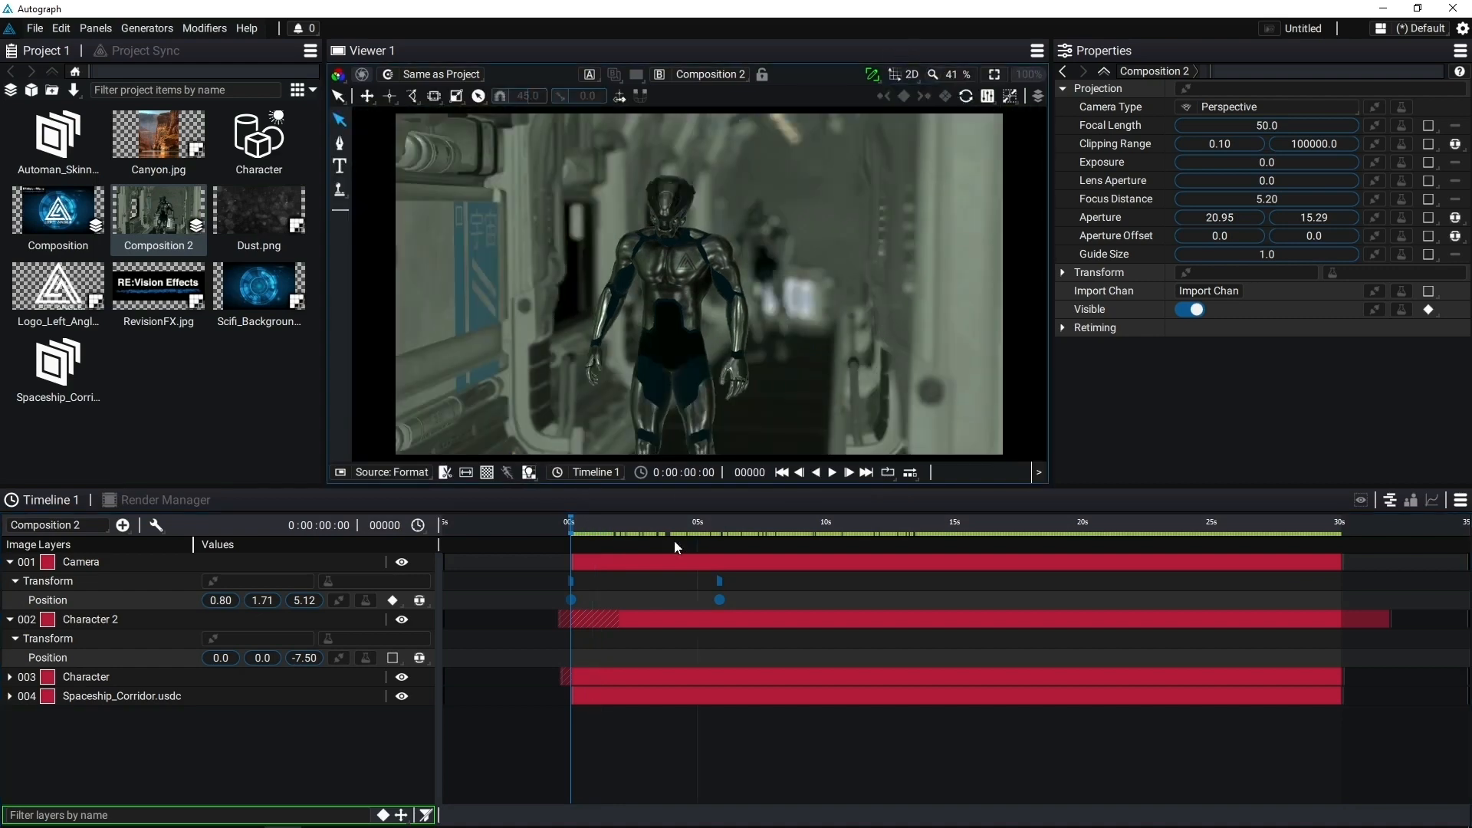
left_click(608, 526)
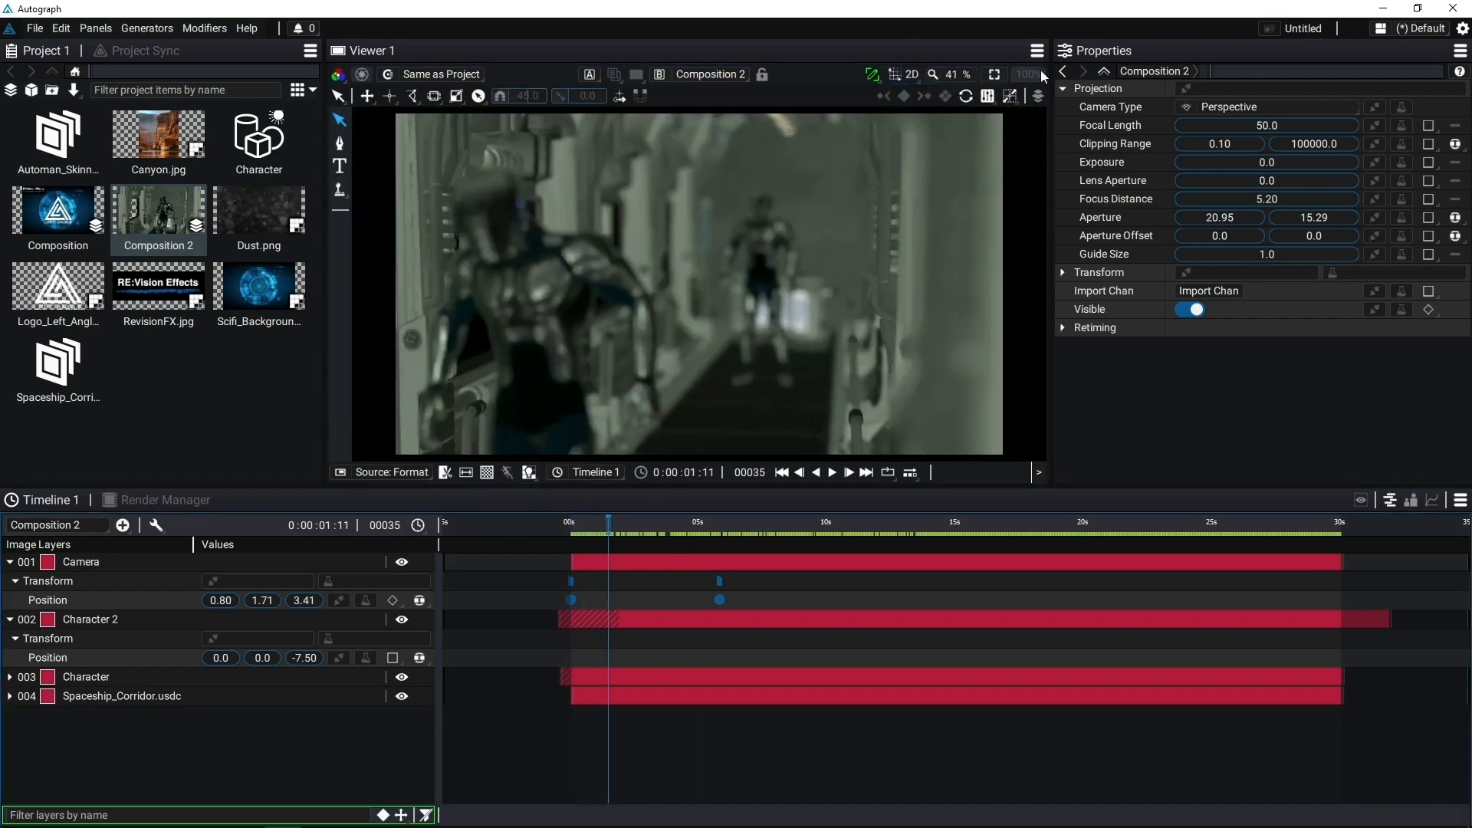
left_click(622, 527)
Collapse the open layers, add Canyon.jpg as the topmost layer of Composition 2, and make it a 3D layer.
left_click(9, 562)
left_click(10, 581)
left_click_drag(158, 138, 164, 573)
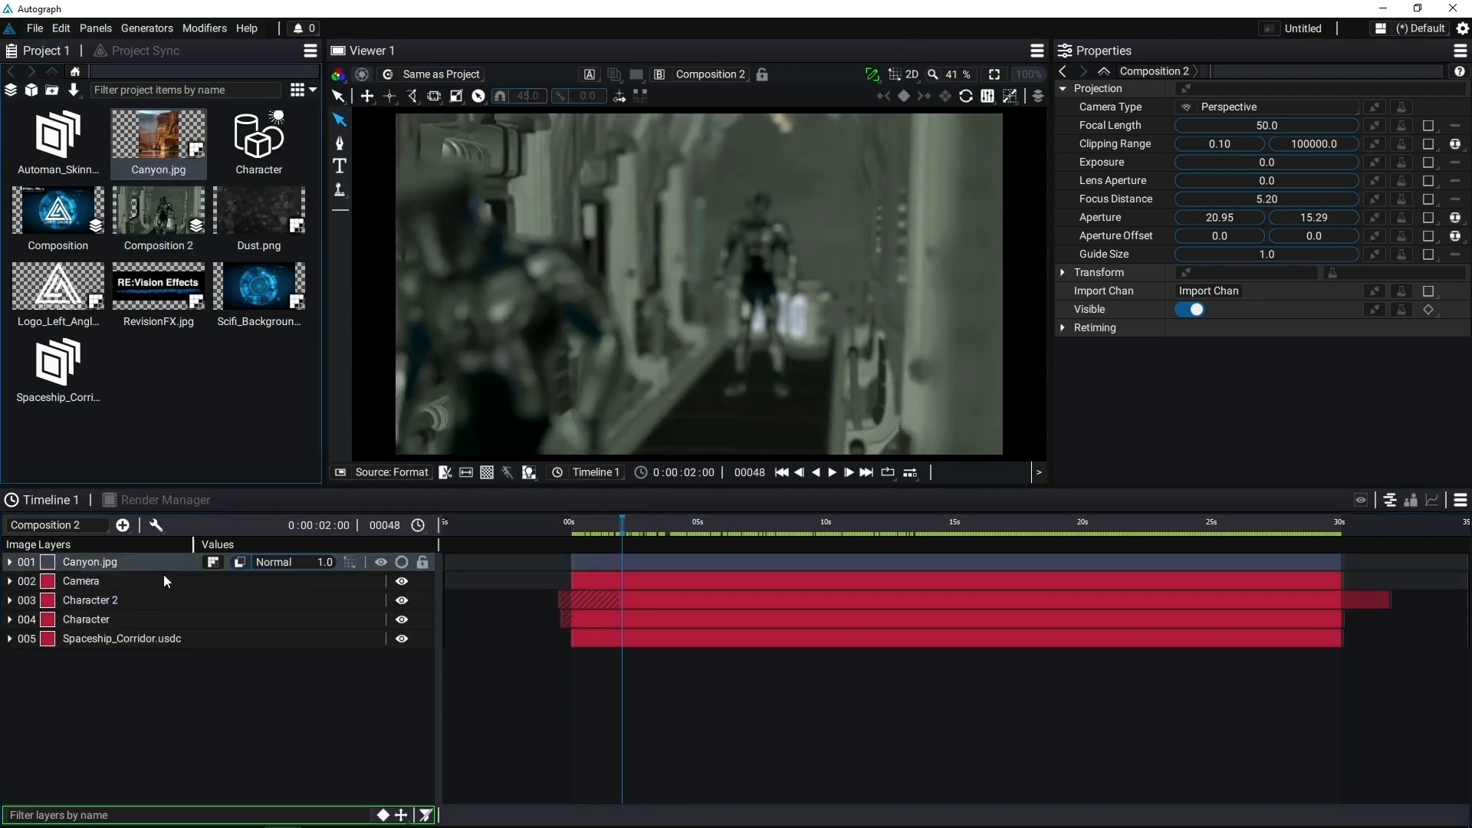
left_click(349, 562)
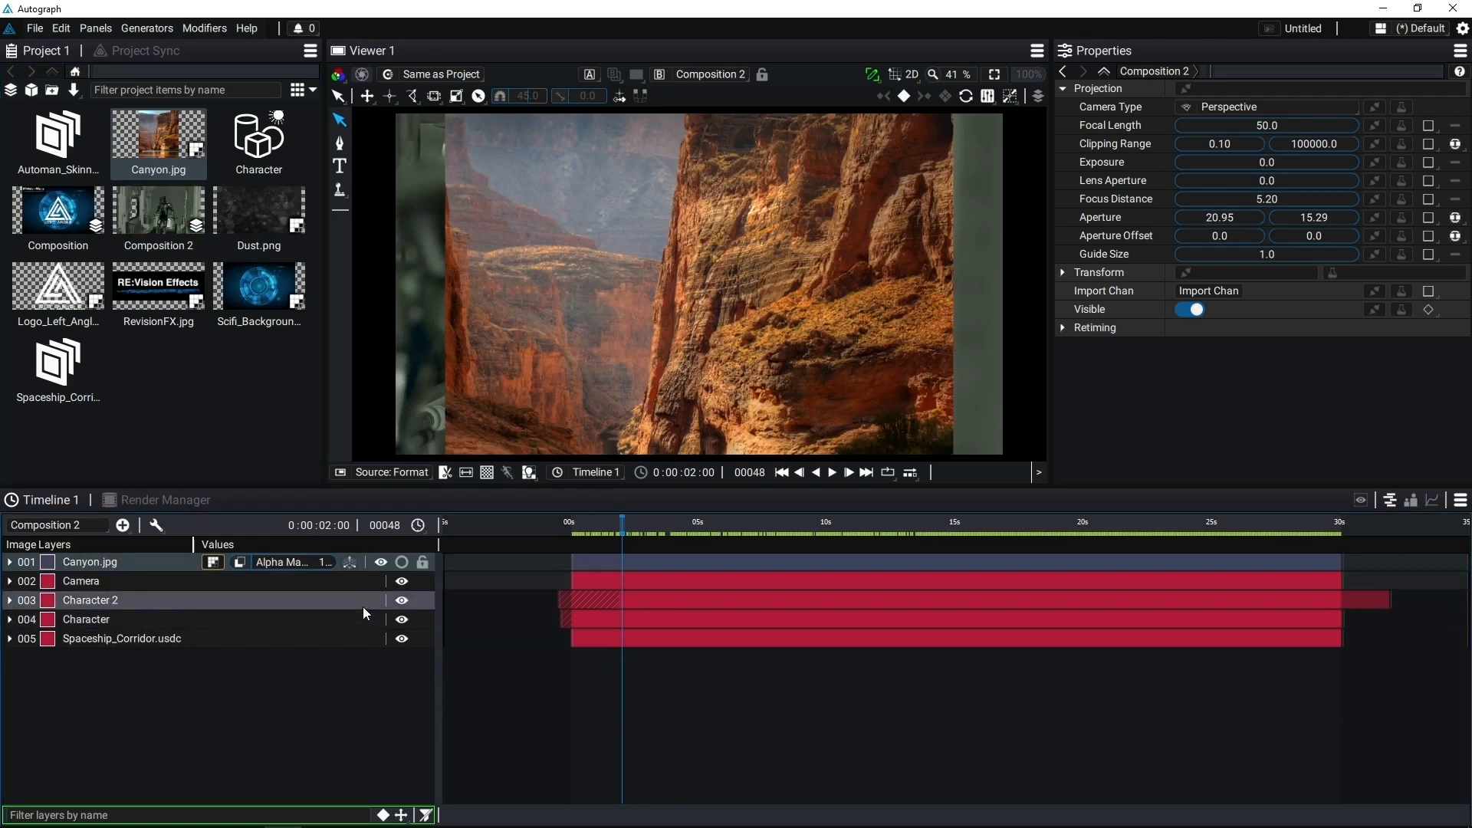
Place the Canyon.jpg layer outside the corridor windows at X -2.30 and Z -6.80, rotated 90 degrees about Y.
key("p")
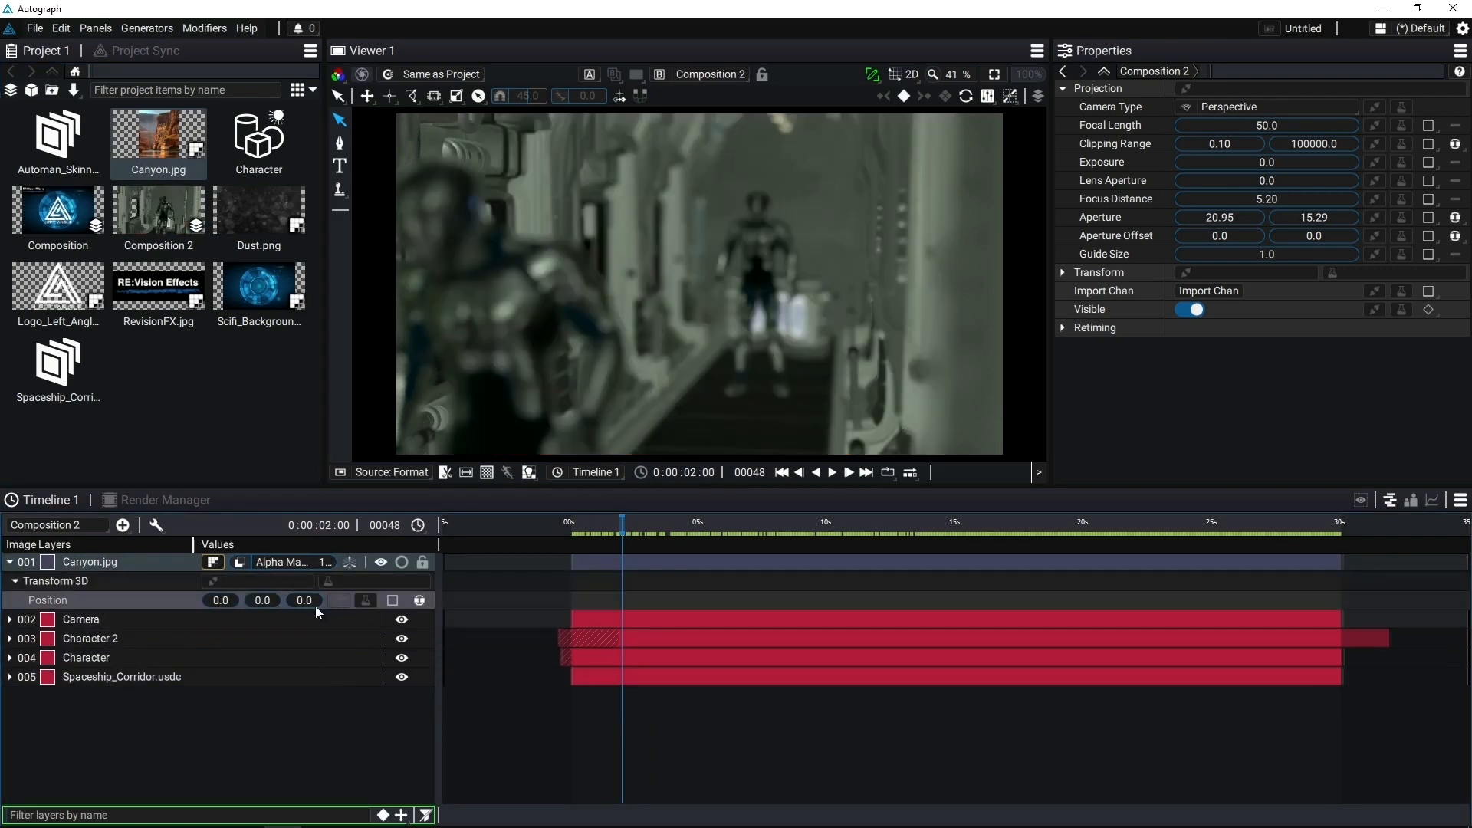
left_click_drag(262, 600, 192, 602)
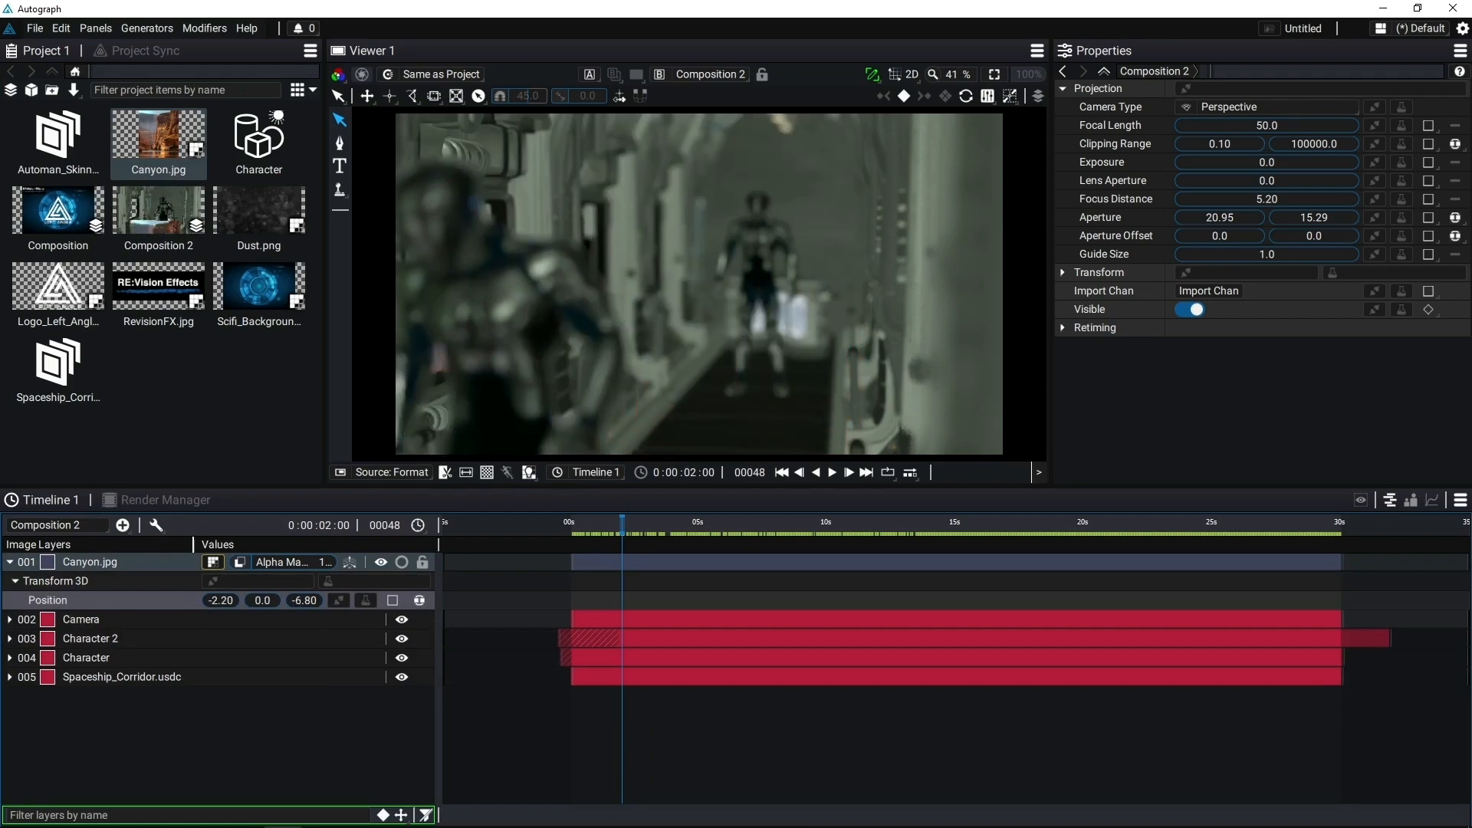
key("r")
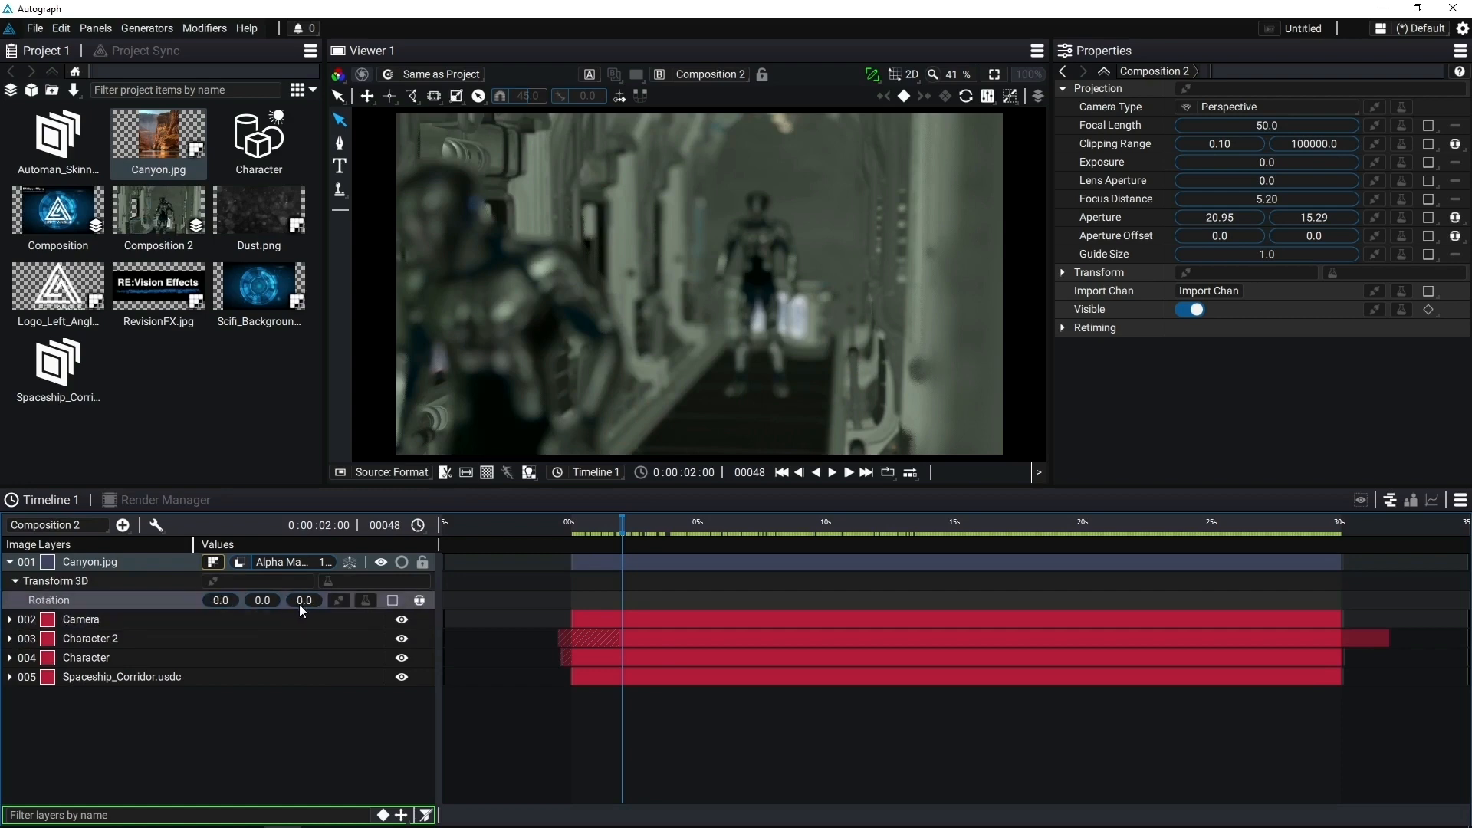
left_click(270, 604)
type("9")
key("Return")
Scale the Canyon.jpg layer to 5.75 so it fills the corridor windows, and play and scrub the shot.
key("s")
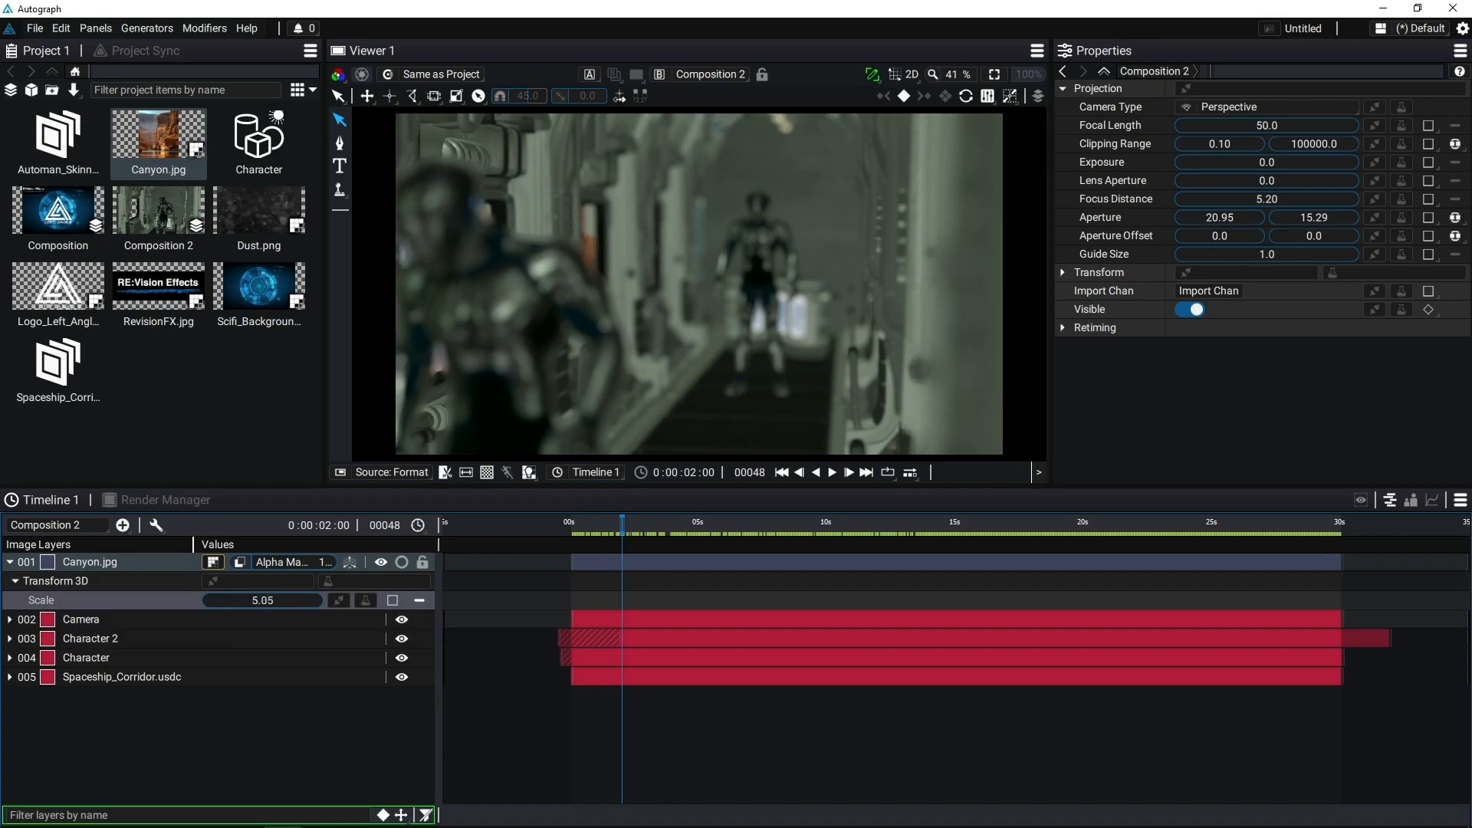
key("space")
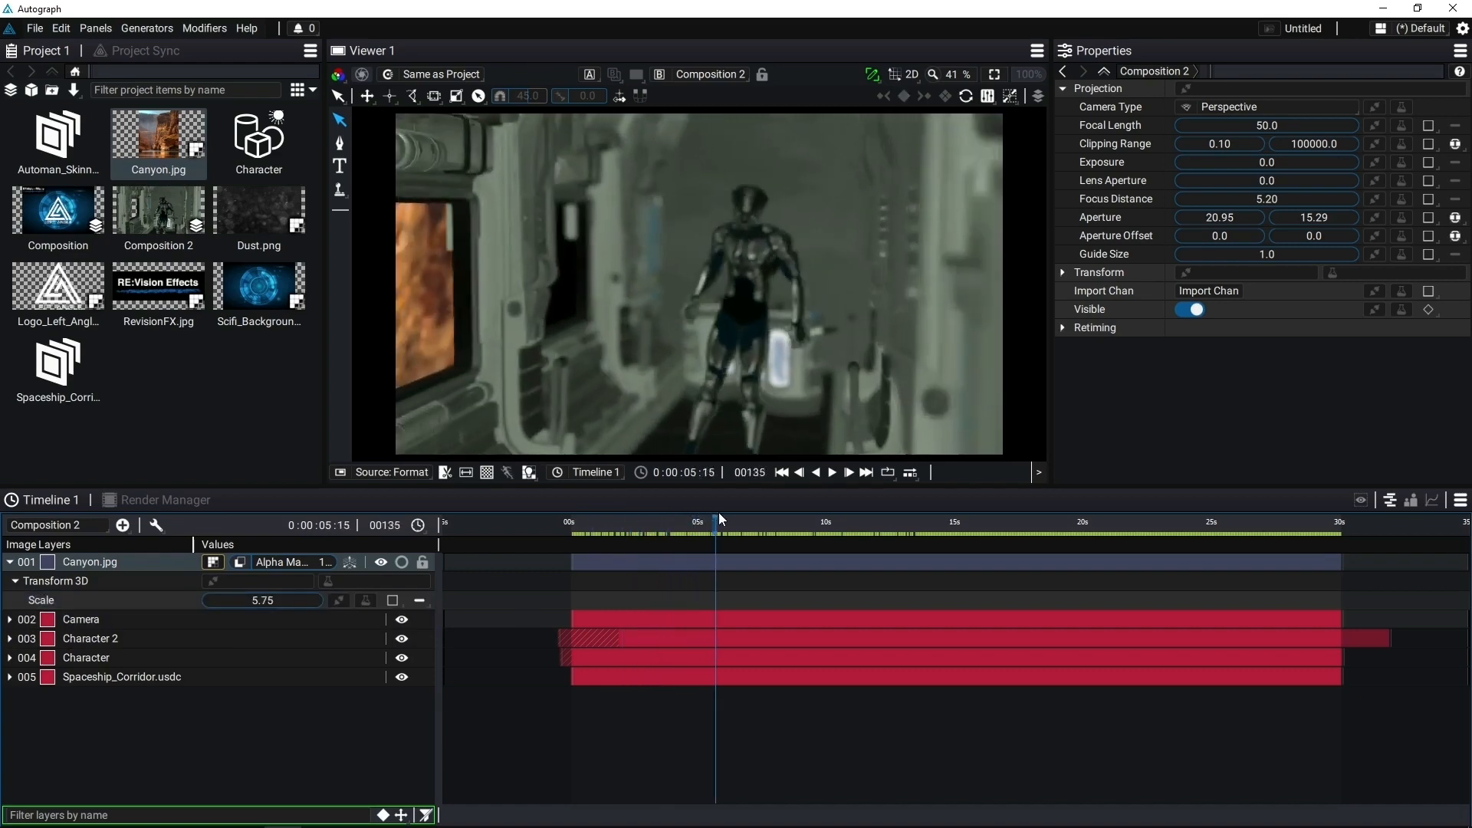
left_click_drag(660, 521, 588, 531)
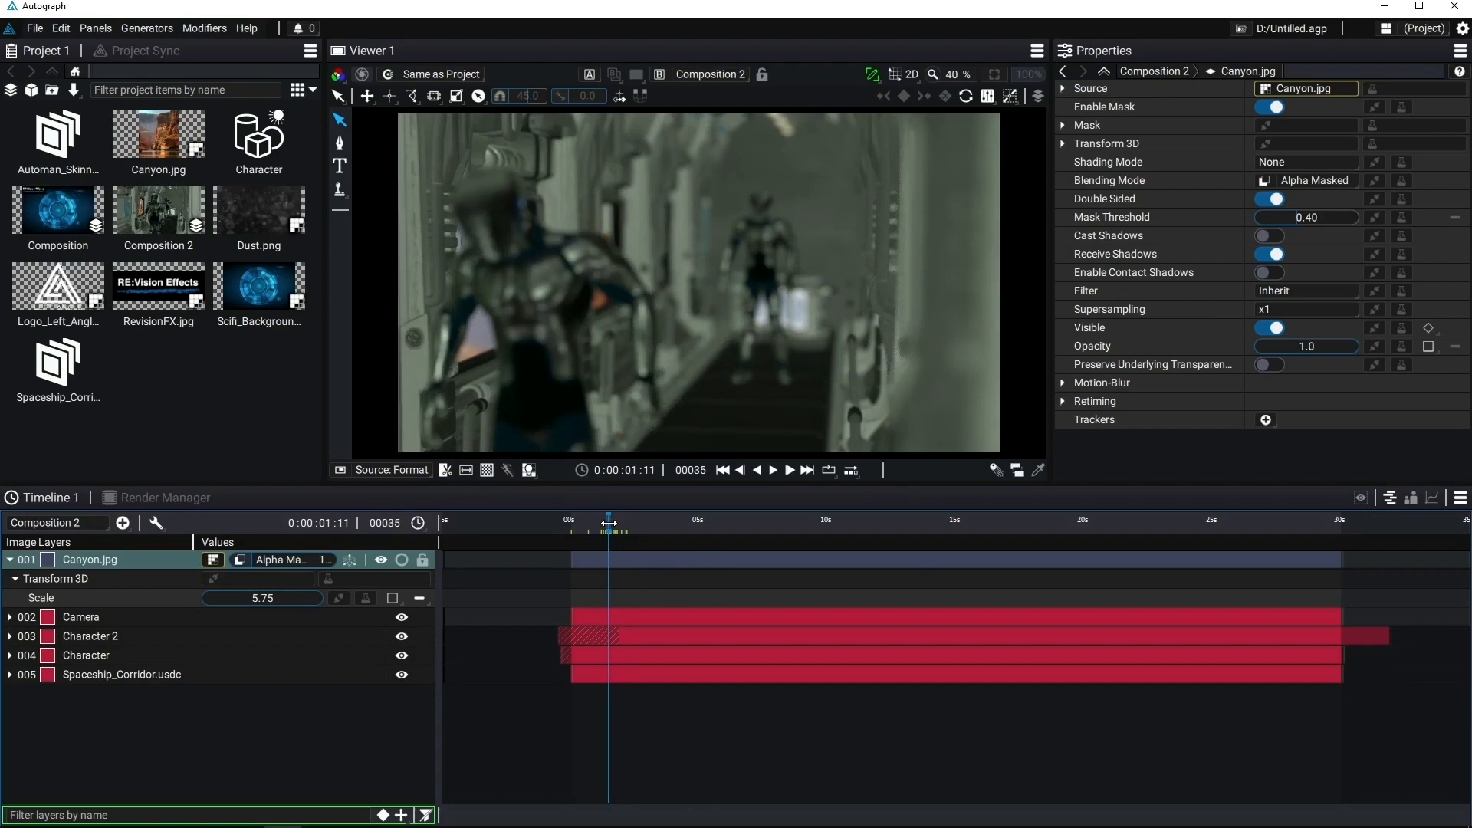
Create and open Composition 3, and add Composition 2 to it as a layer.
left_click(10, 89)
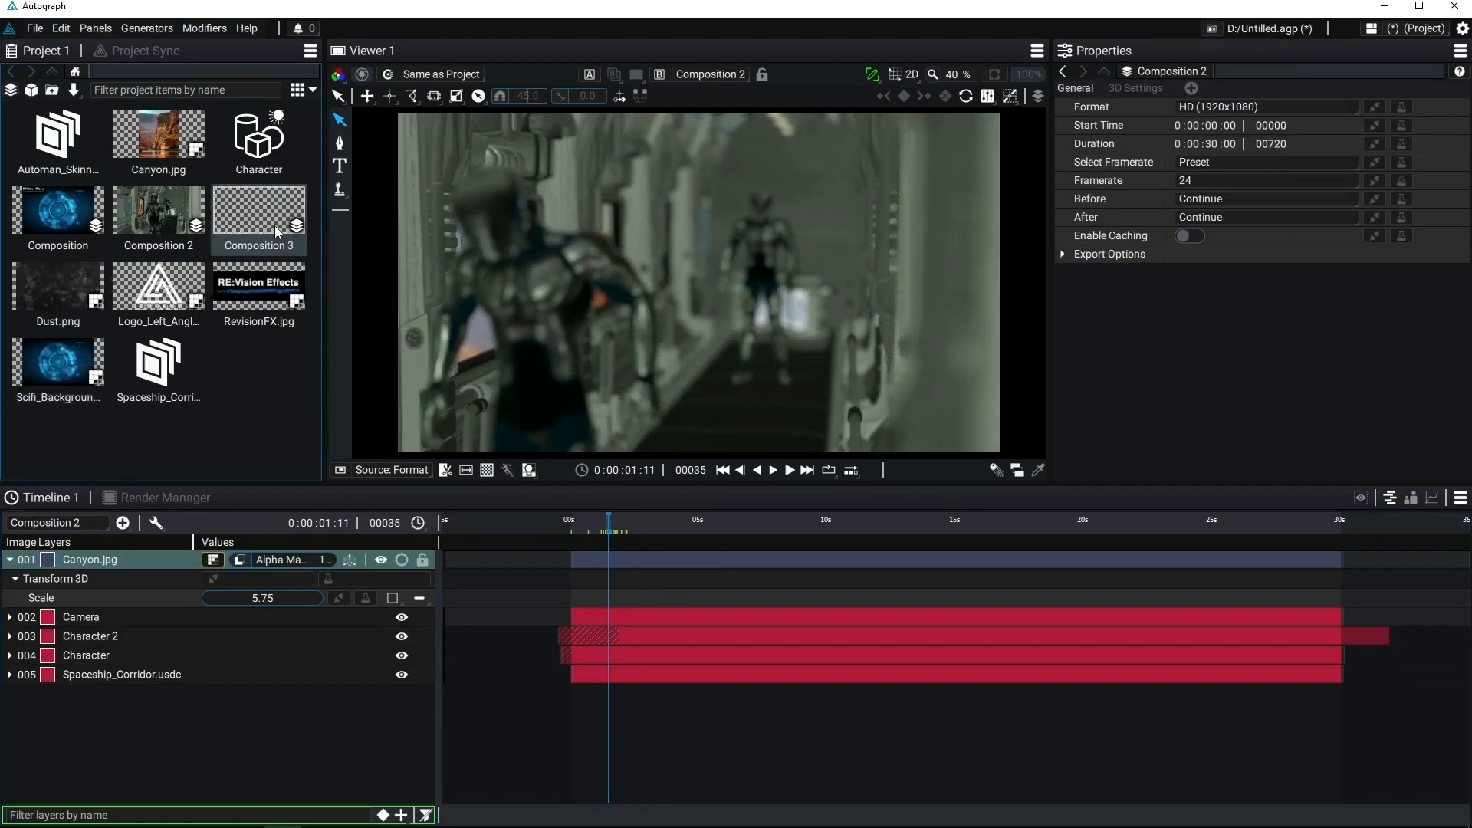
double_click(274, 225)
left_click_drag(227, 769, 225, 769)
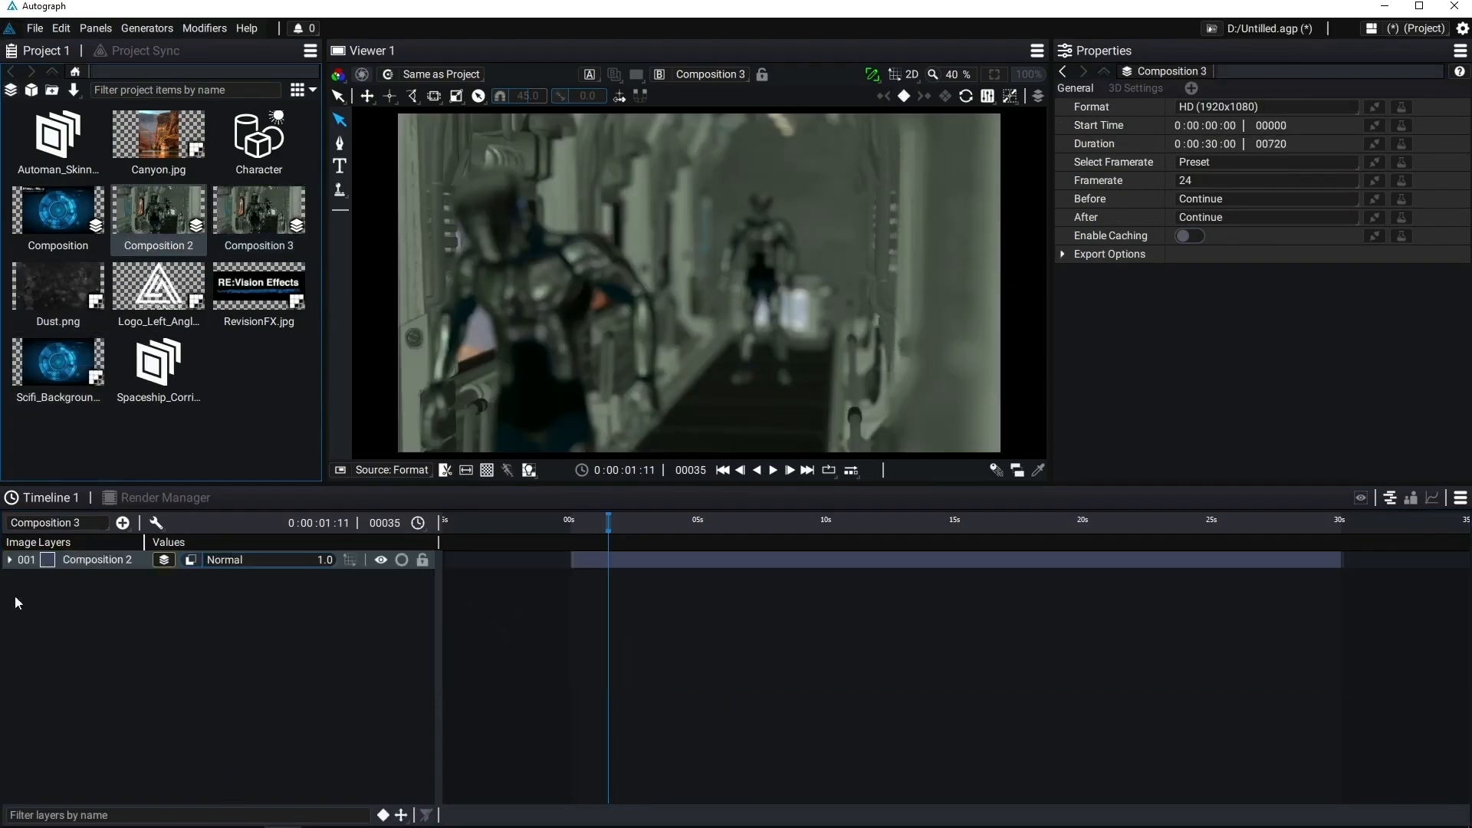
Add Dust.png above Composition 2 and scale it to 2.25 so it covers the frame.
left_click_drag(86, 543, 86, 545)
left_click(74, 560)
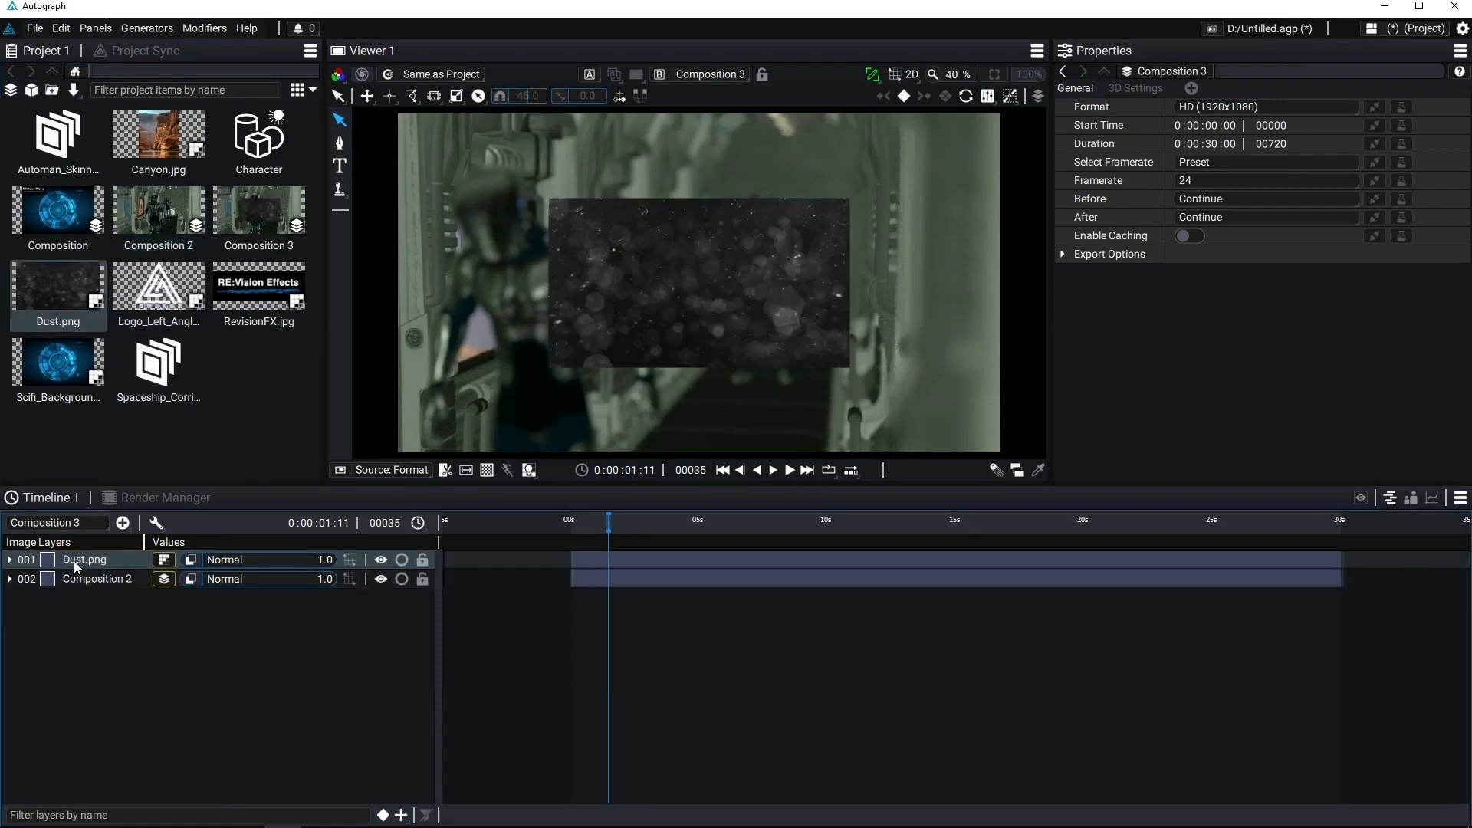
key("s")
mouse_move(219, 598)
left_mouse_down()
mouse_move(292, 597)
mouse_move(219, 585)
left_mouse_up()
Blend the Dust.png layer in Screen mode at 0.50 opacity and scrub through the result.
left_click(224, 559)
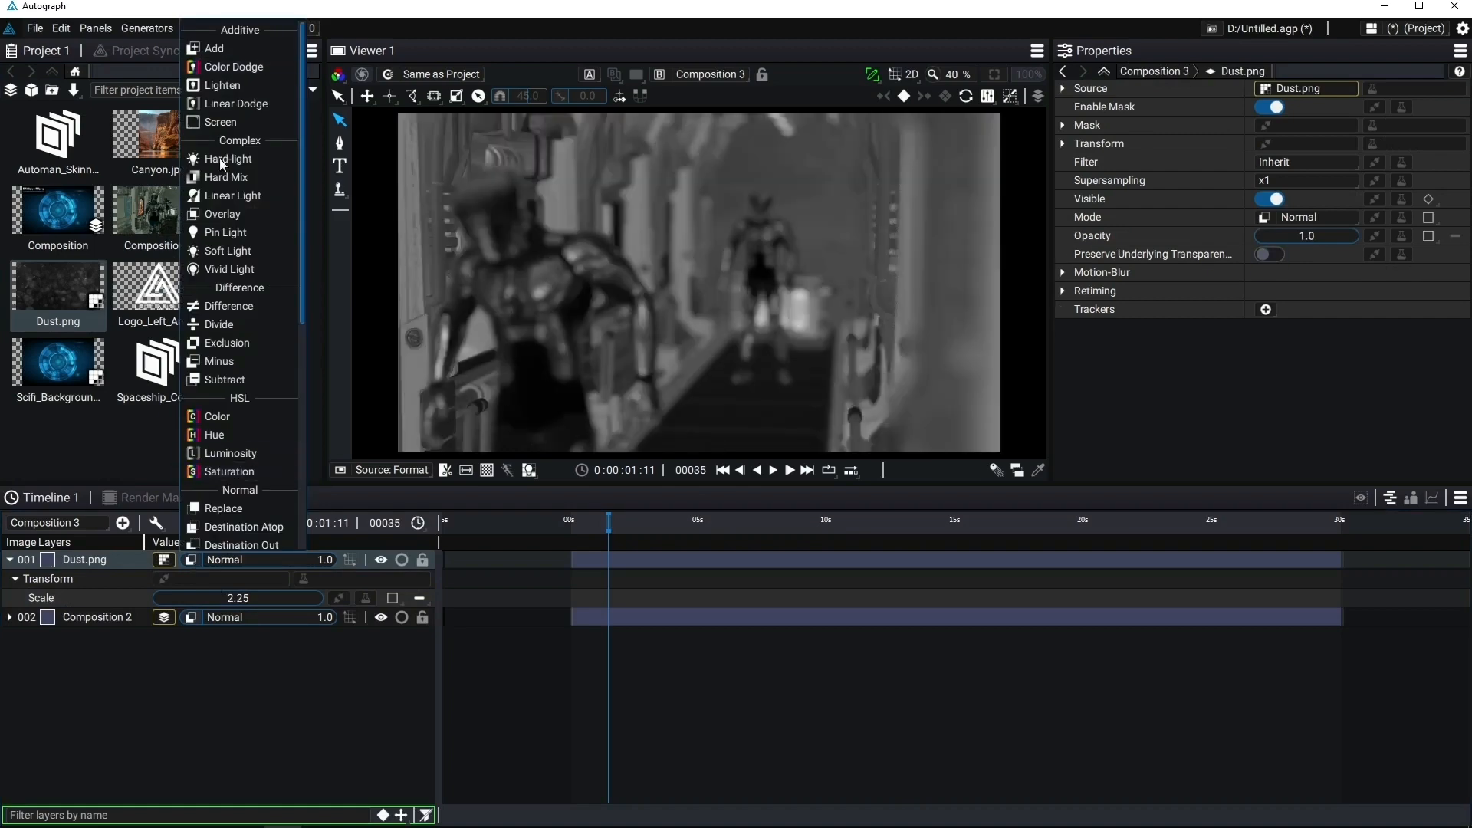
left_click(314, 122)
left_click_drag(299, 559, 255, 559)
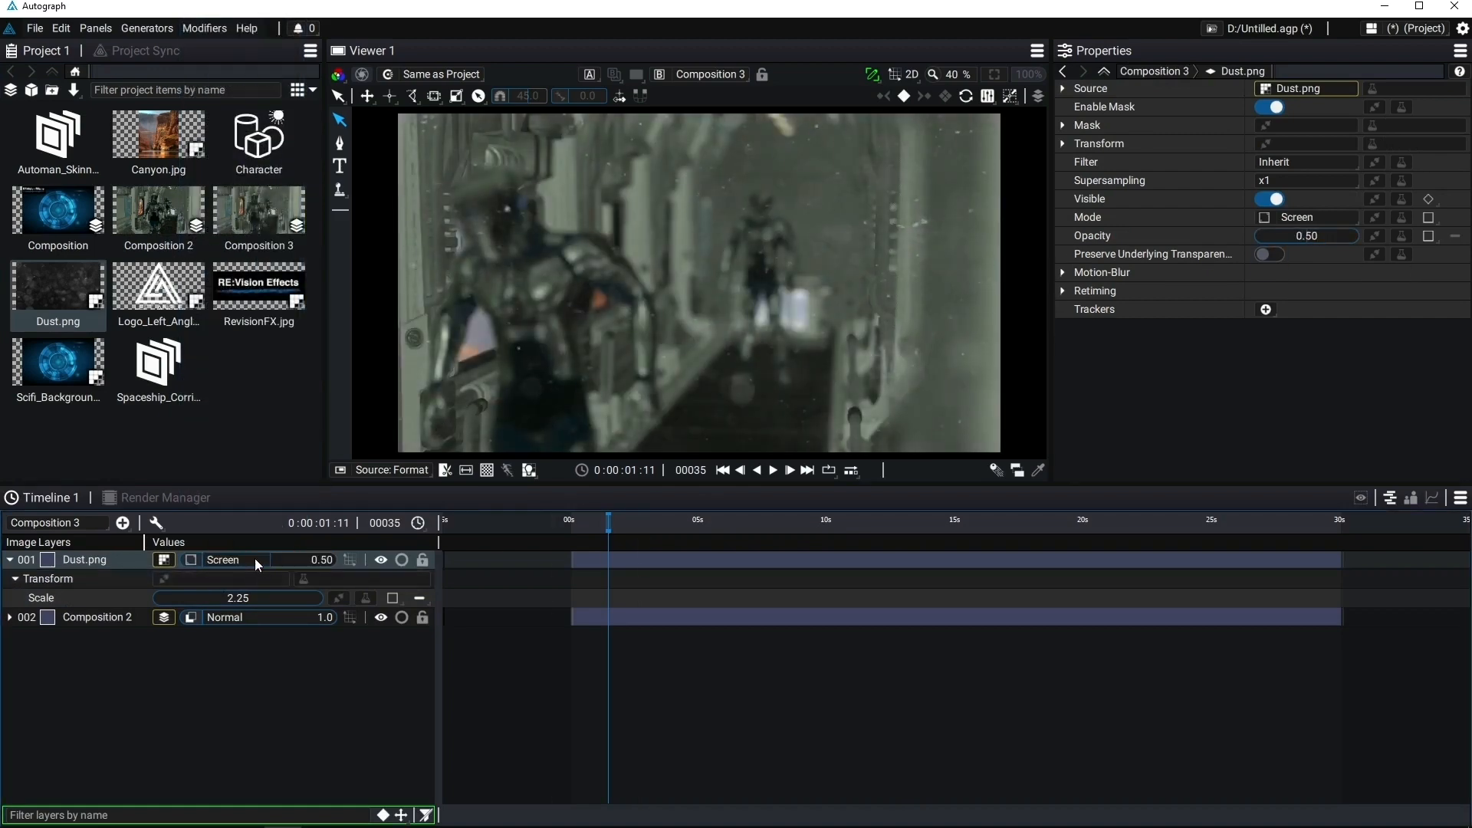
mouse_move(578, 523)
left_mouse_down()
mouse_move(660, 522)
mouse_move(582, 522)
mouse_move(605, 520)
left_mouse_up()
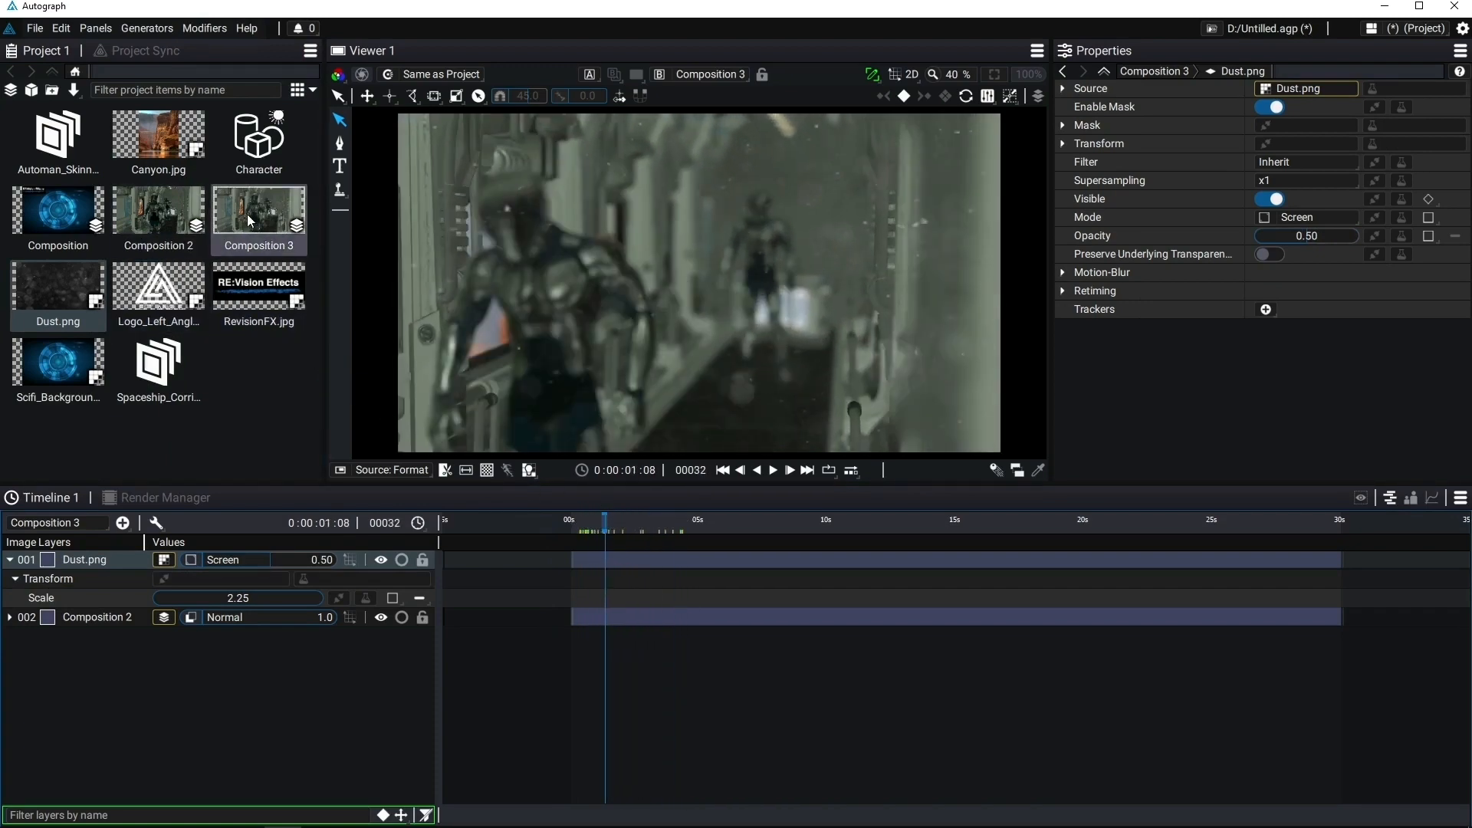
Reopen Composition 2 and play through part of the corridor shot.
double_click(182, 212)
key("space")
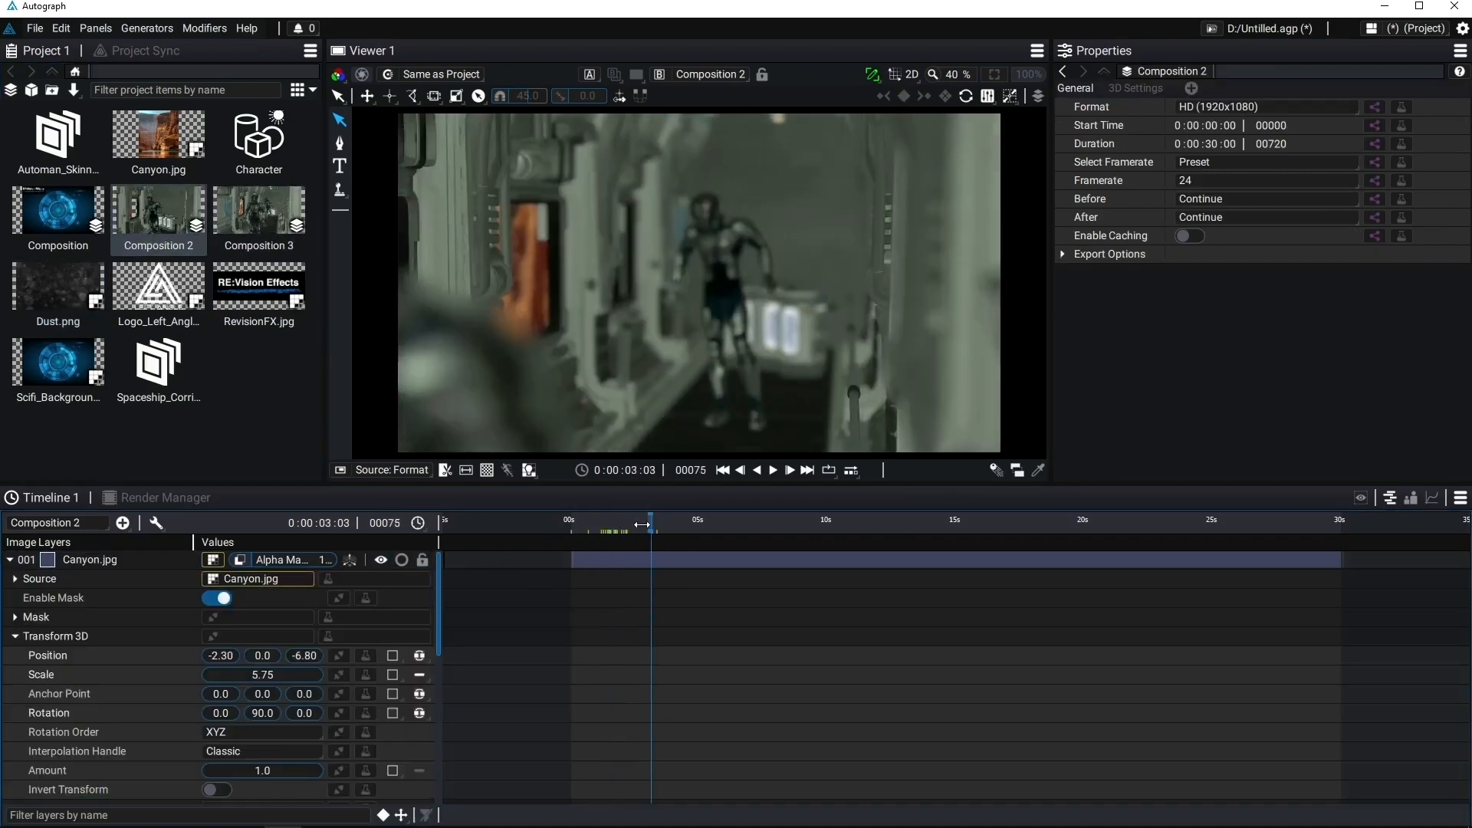
key("space")
Import Screen_on_Wall.usdc from the RADI_RAF\Screen_on_Wall folder in File Explorer into the project and display it in the viewer.
key("alt+Tab")
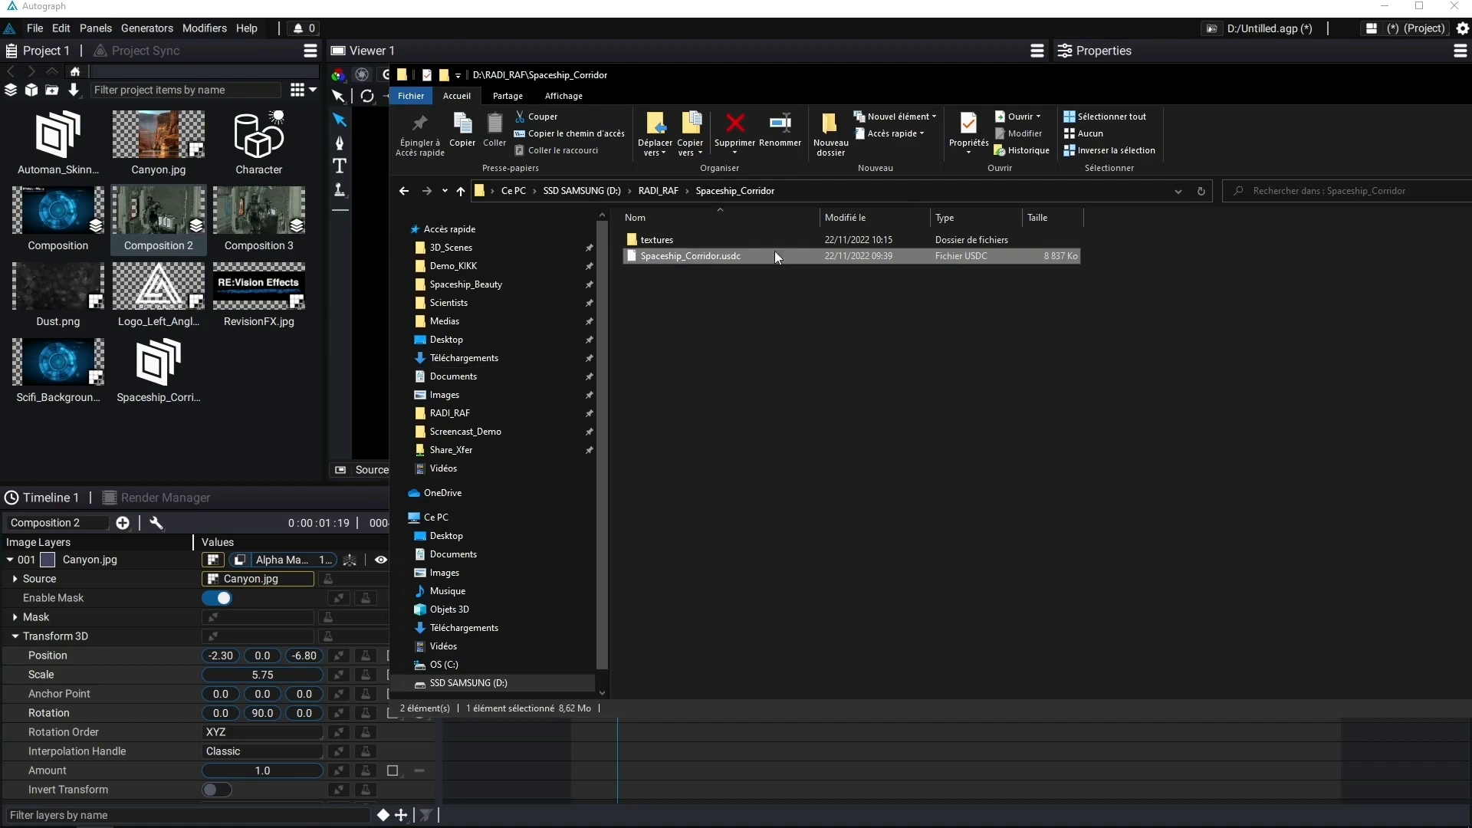
left_click(659, 191)
double_click(667, 319)
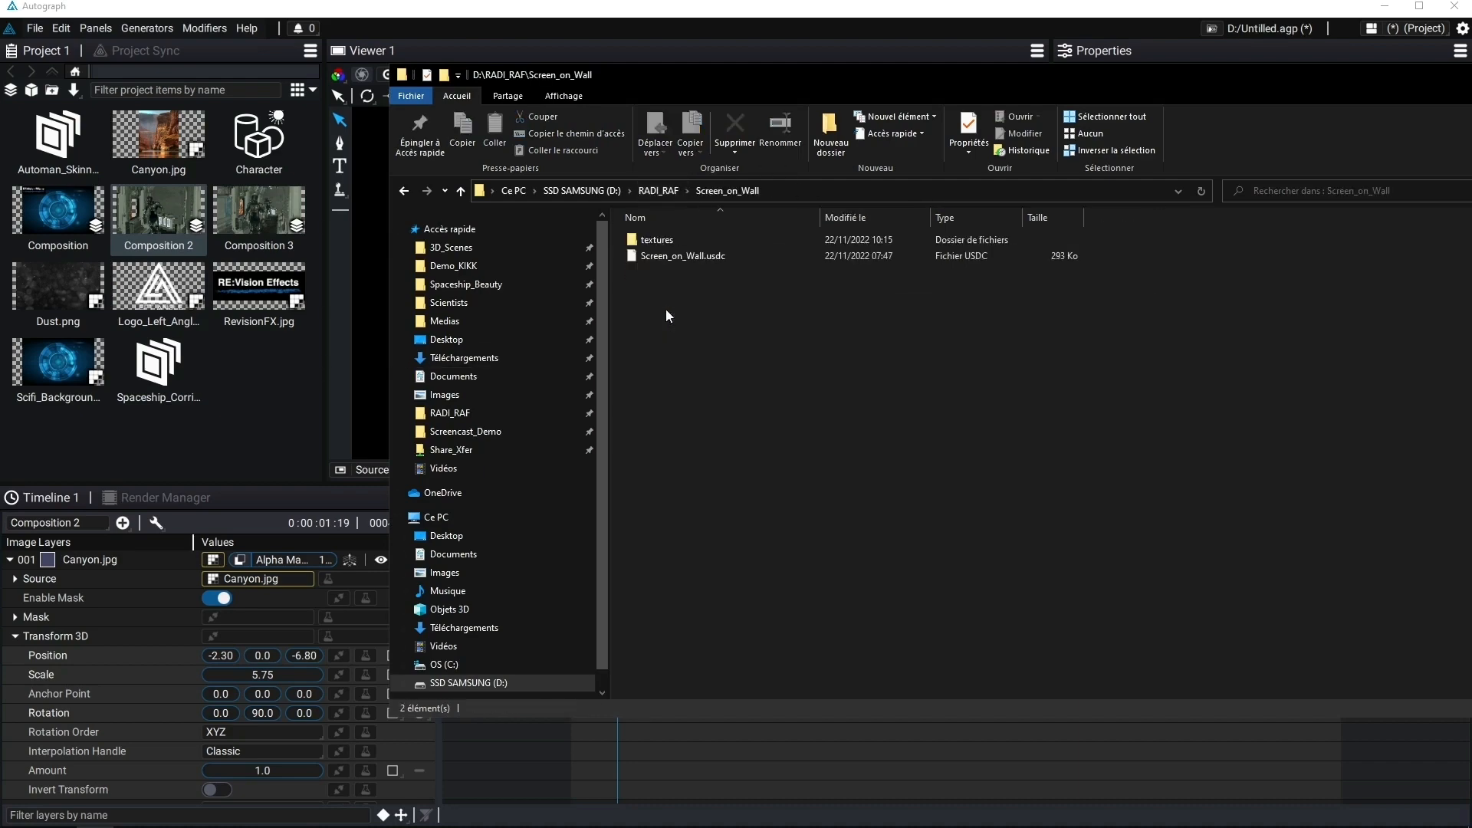
left_click_drag(685, 263, 299, 411)
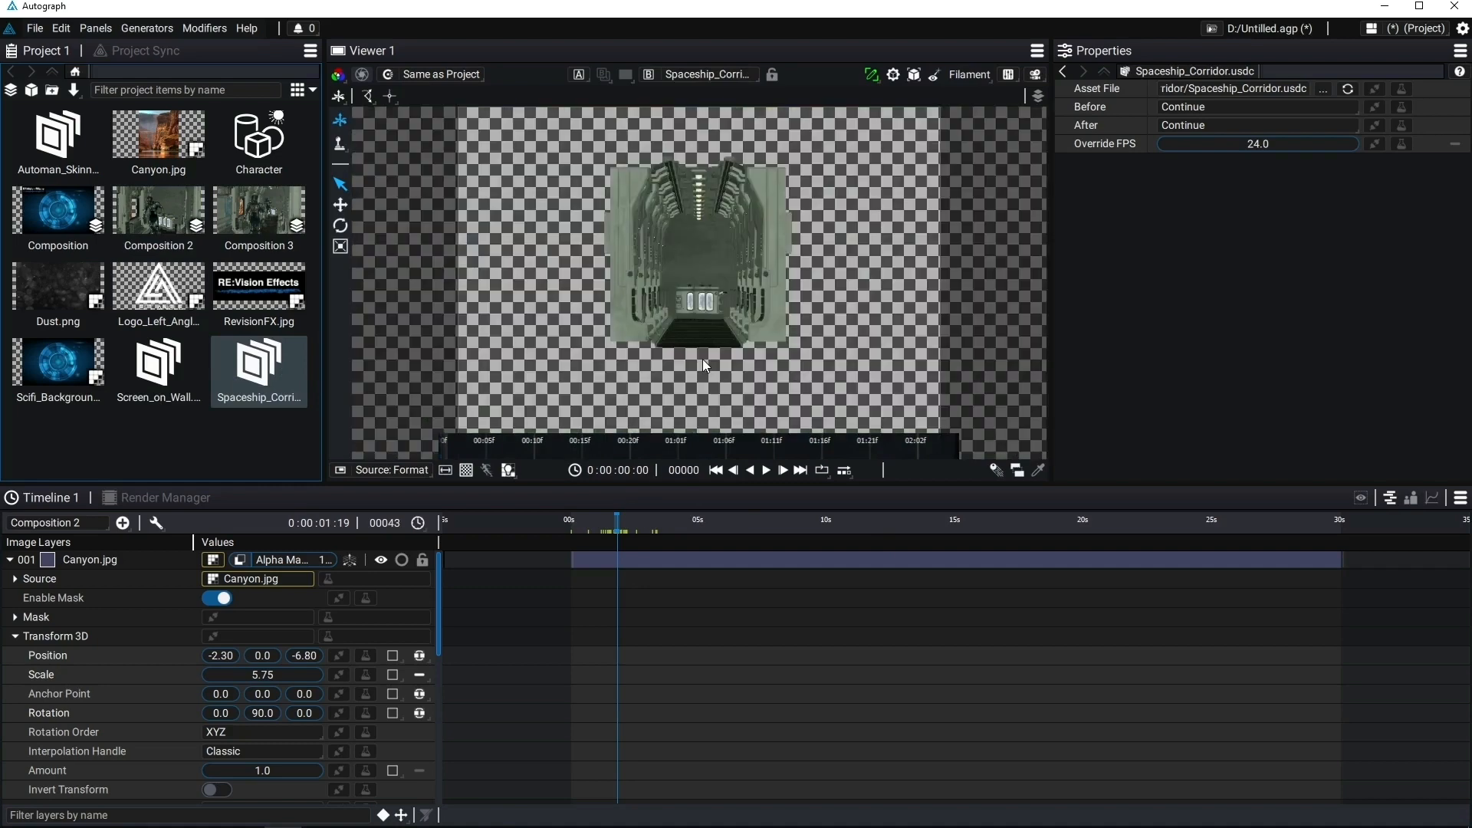
left_click(184, 369)
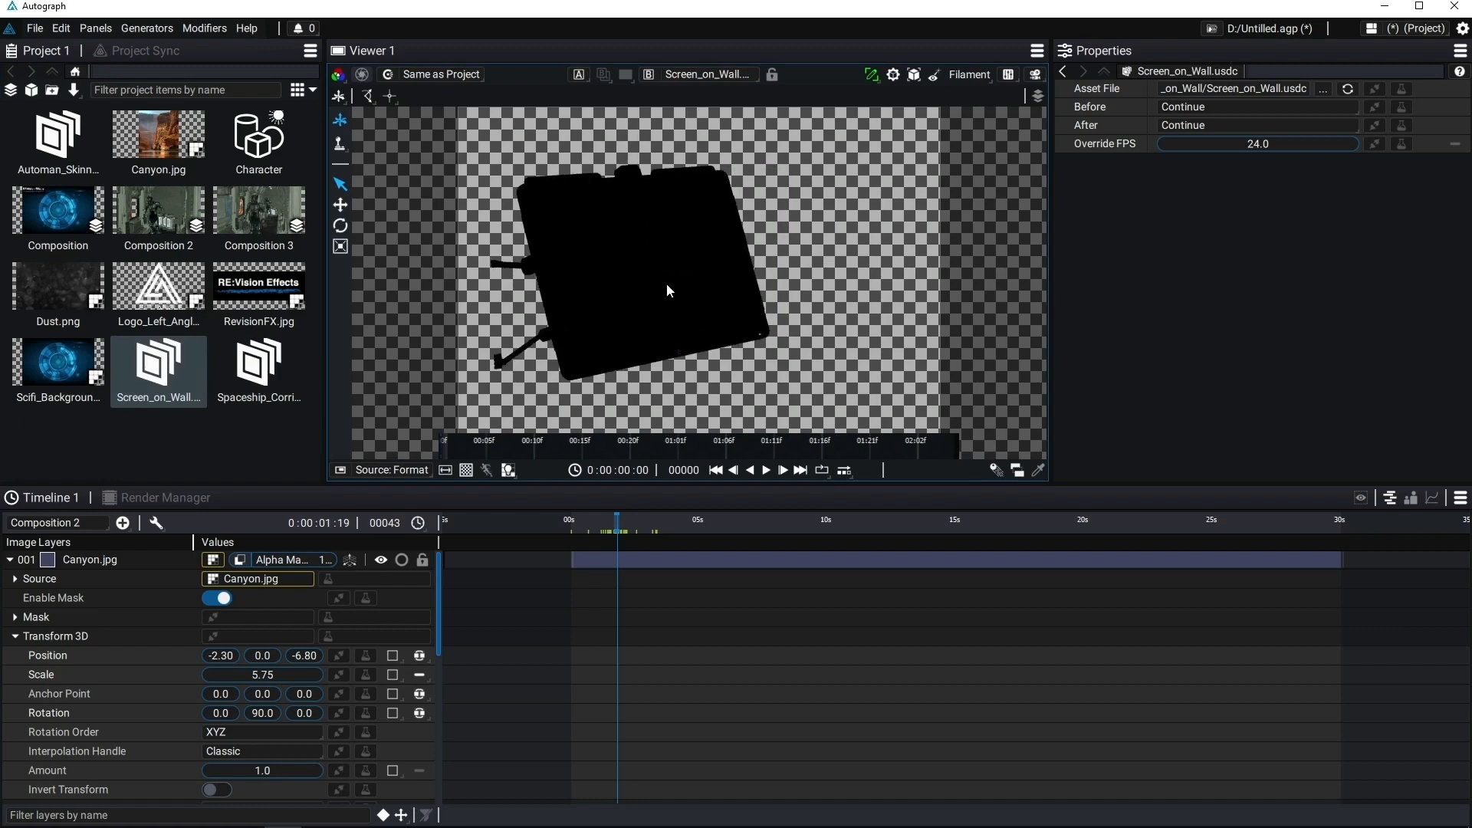
Create a new 3D scene in the project and load Screen_on_Wall.usdc into it.
left_click_drag(661, 286, 644, 309)
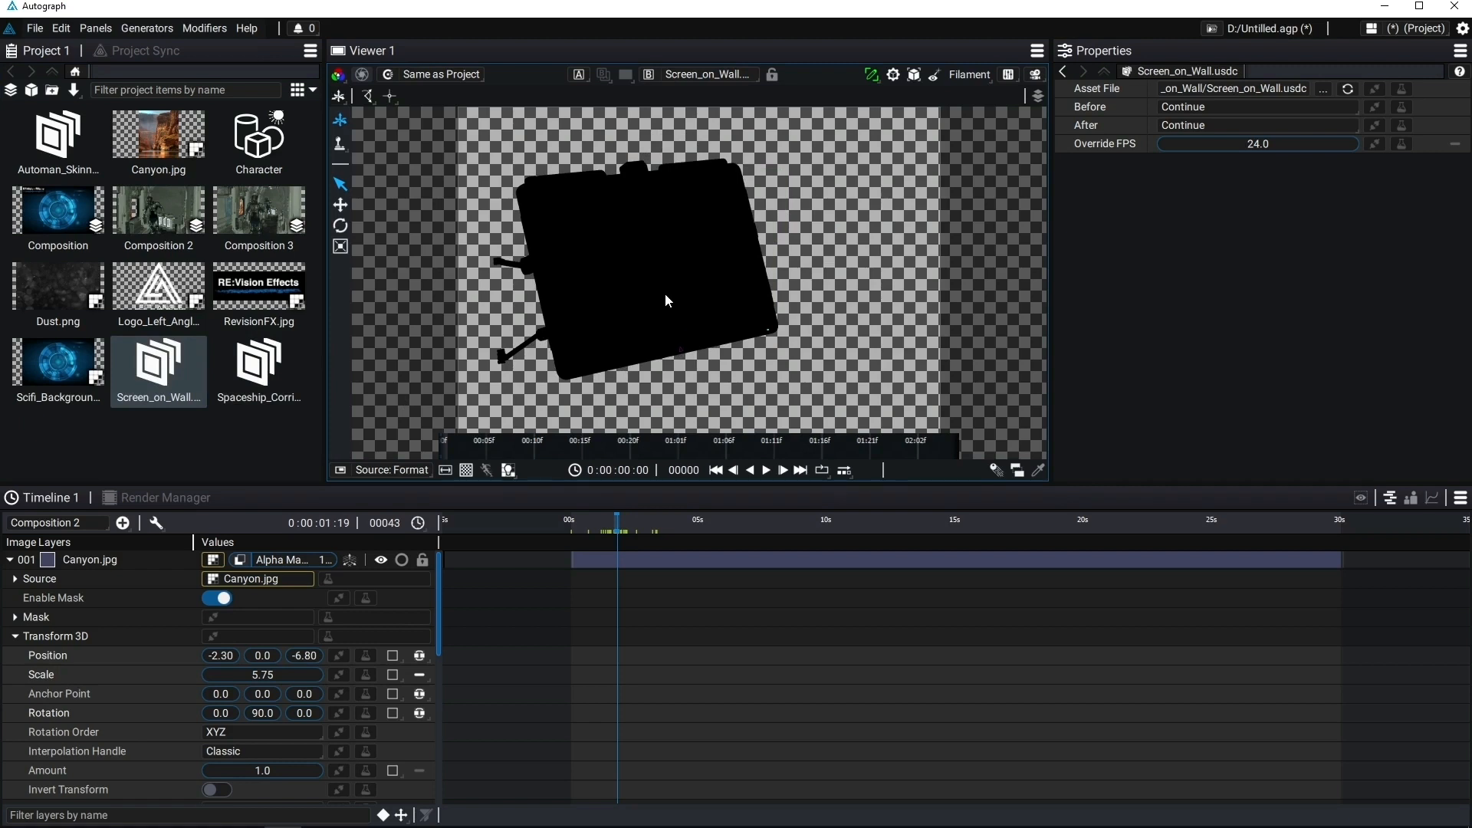
left_click(31, 89)
double_click(97, 370)
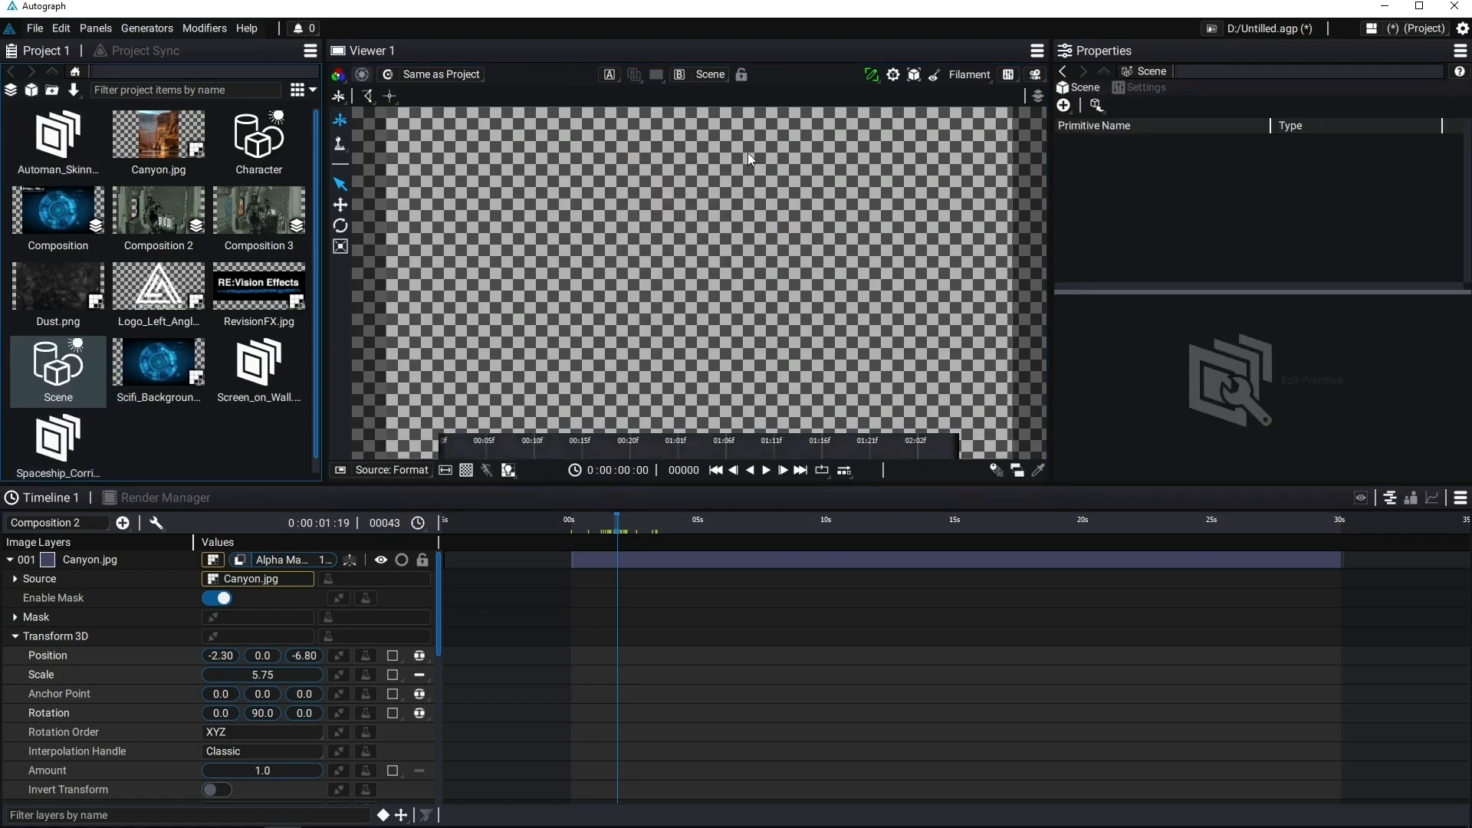
left_click(1097, 105)
left_click(1153, 174)
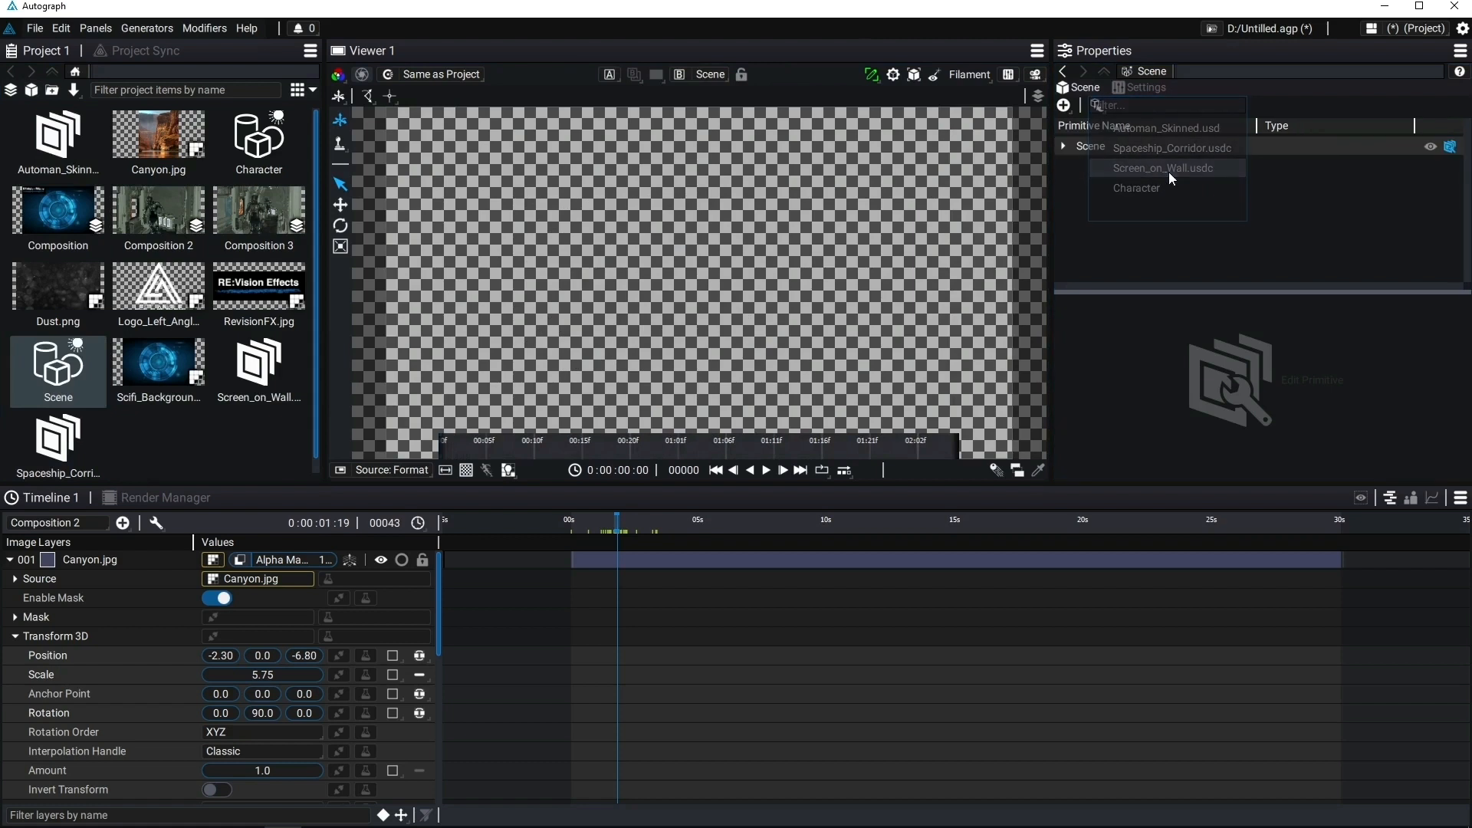
left_click(1076, 165)
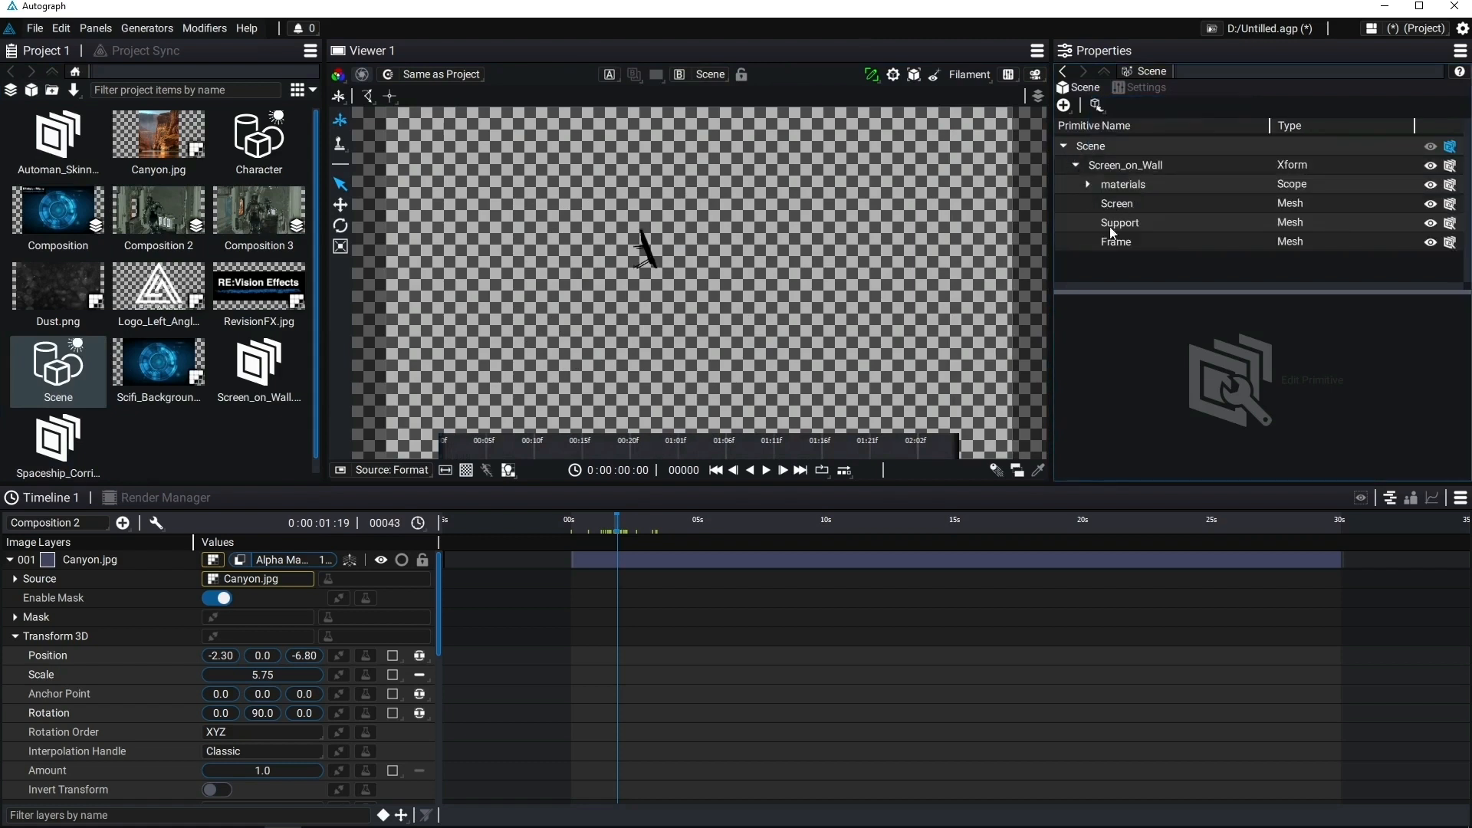
Make the Screen mesh editable in the scene and add a new Material primitive.
left_click(1155, 201)
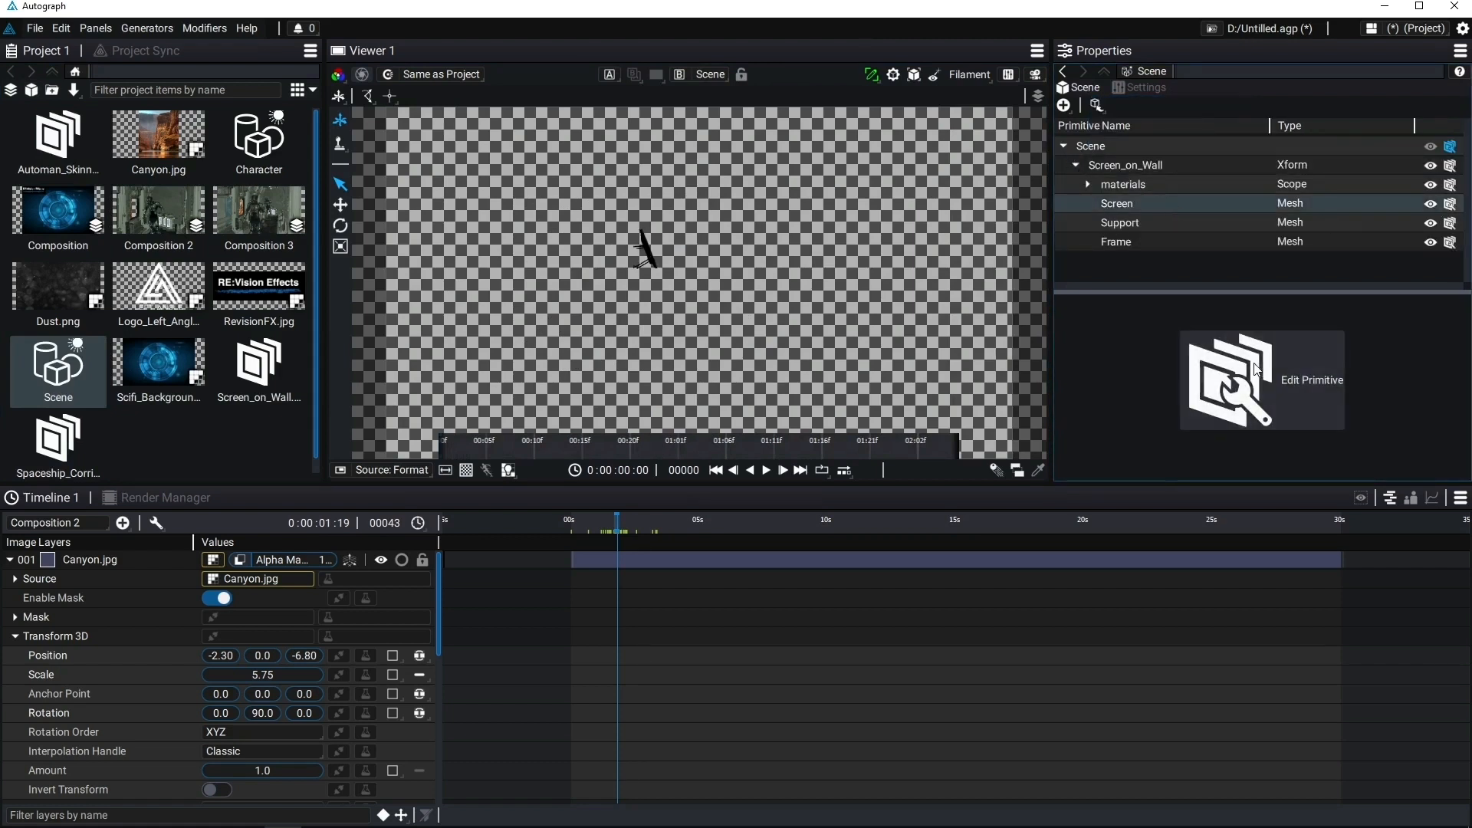
left_click(1231, 380)
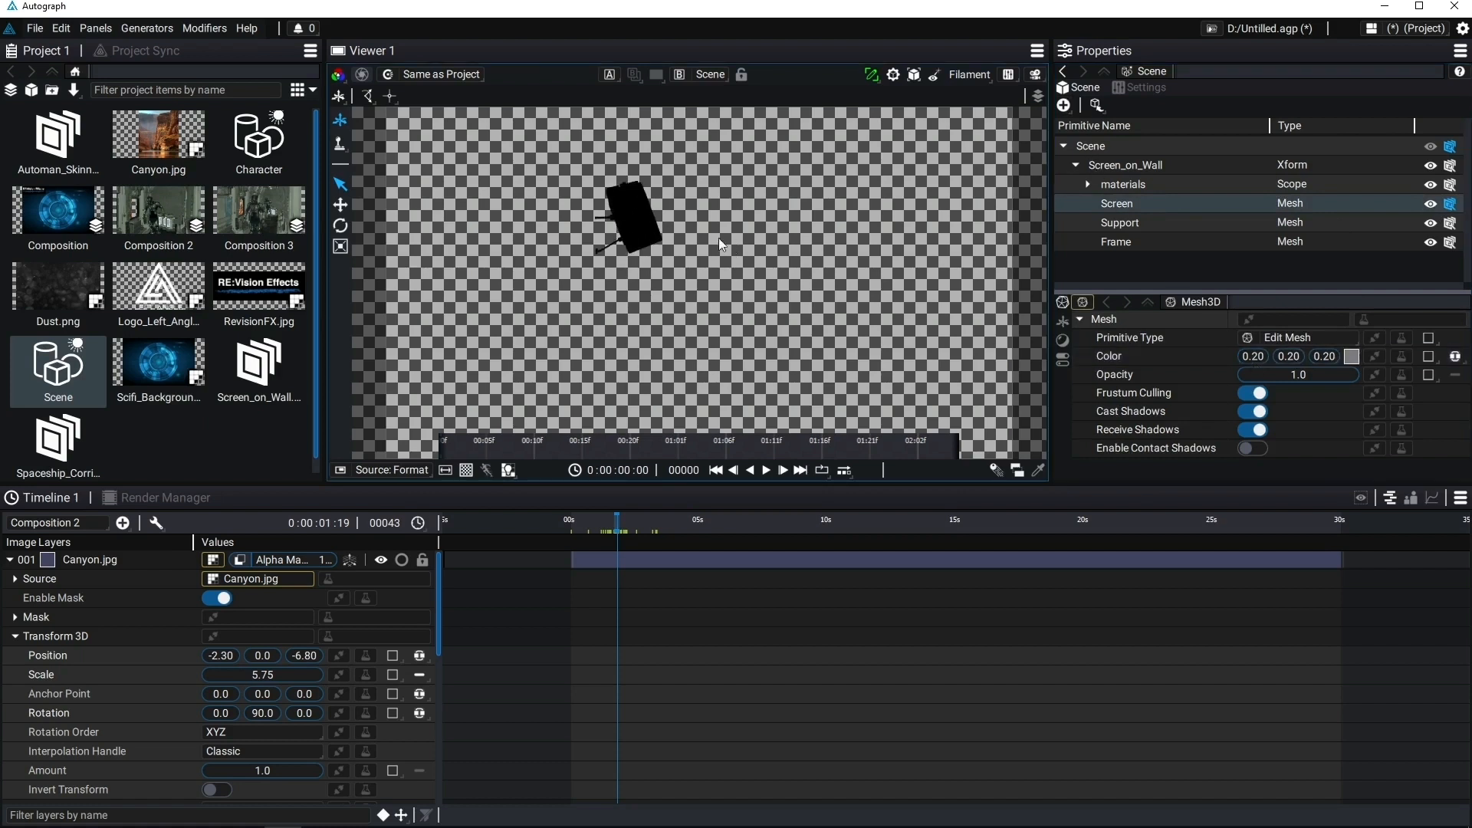
left_click(1098, 107)
left_click(1120, 221)
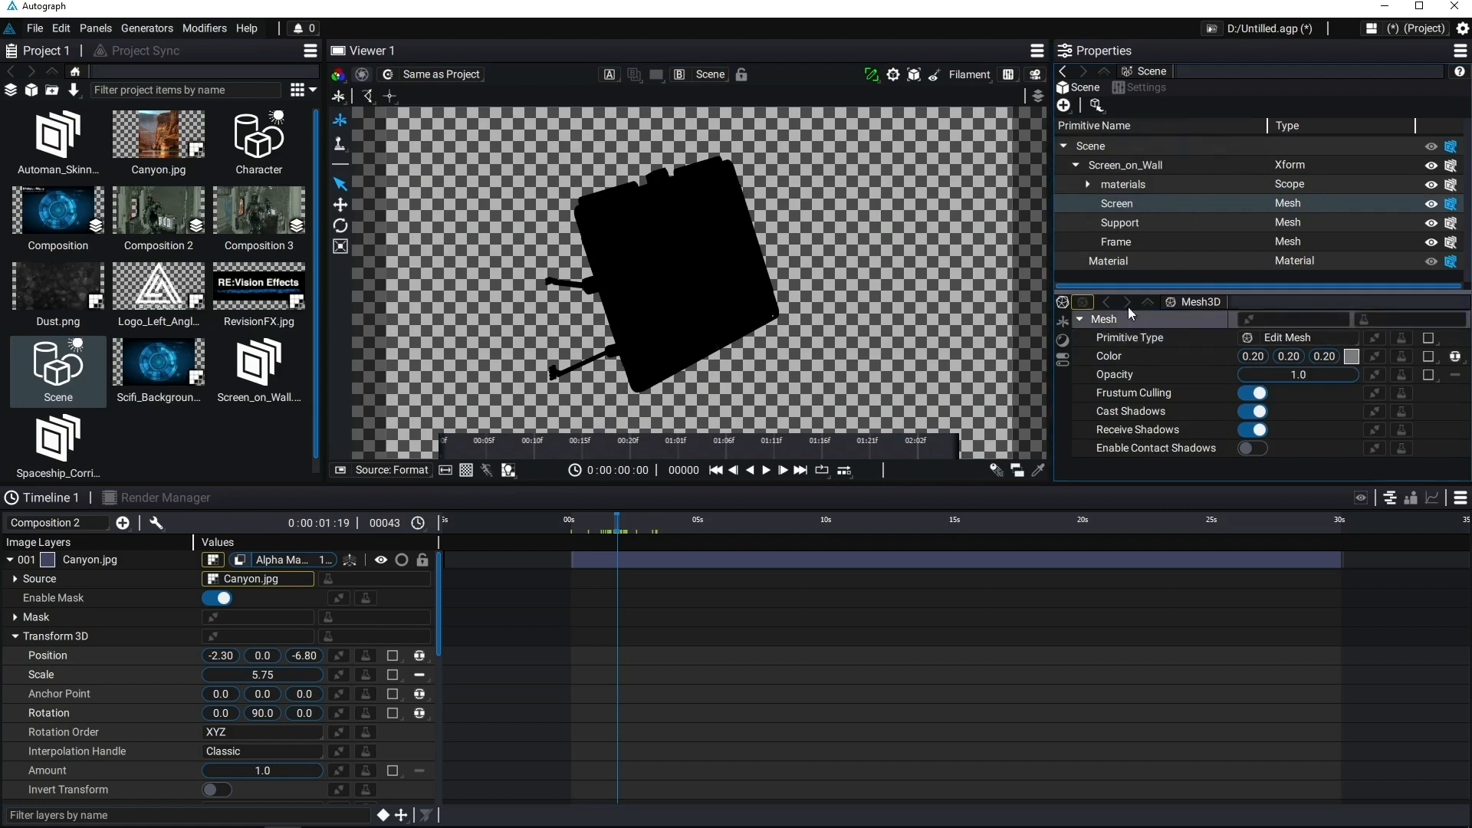
Assign the new Material to the Screen mesh and set its Shading Mode to None.
left_click(1064, 339)
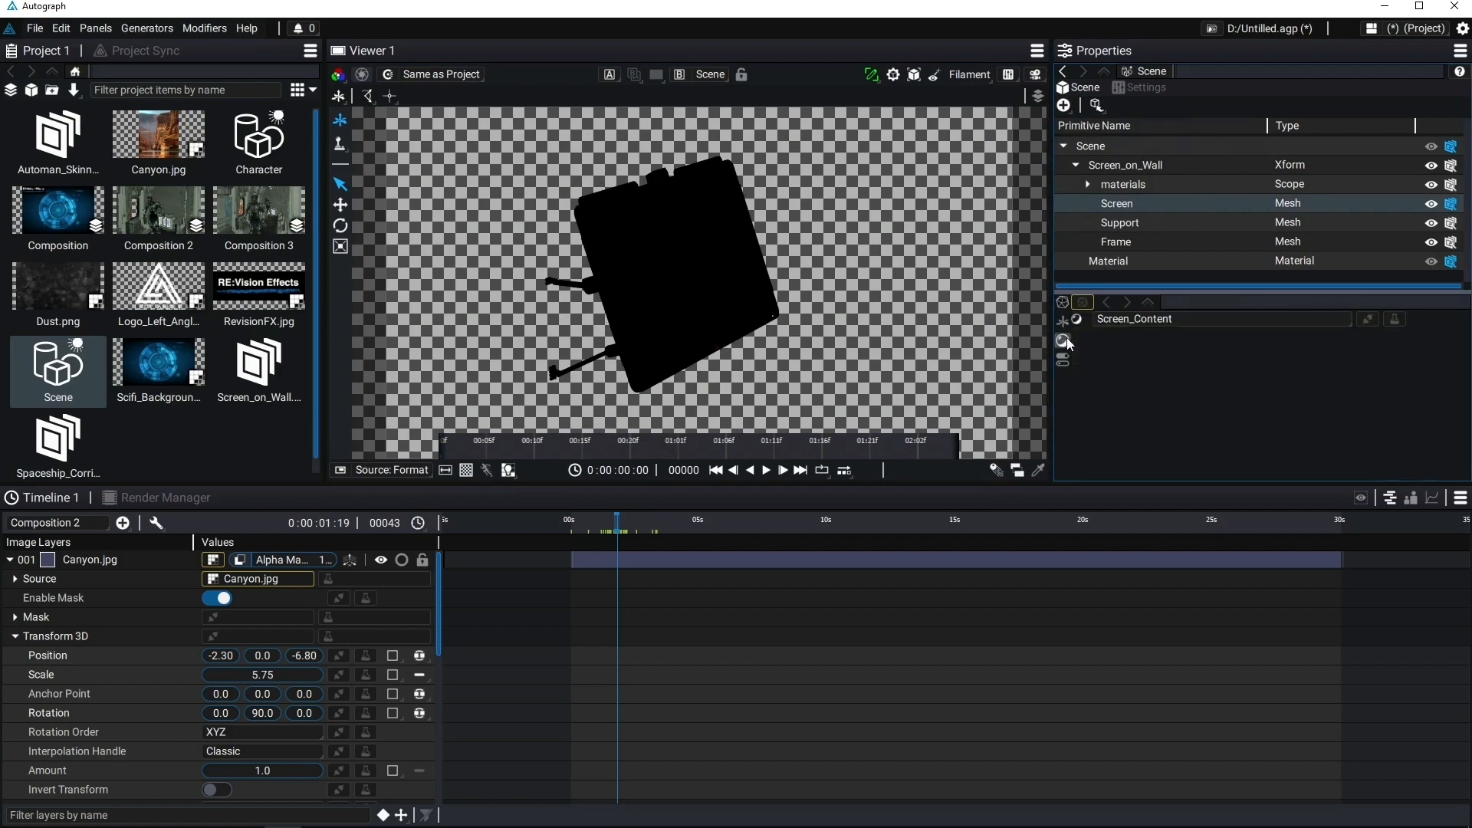
left_click(1143, 319)
left_click(1162, 412)
left_click(1297, 353)
left_click(1308, 373)
left_click_drag(1048, 186, 955, 187)
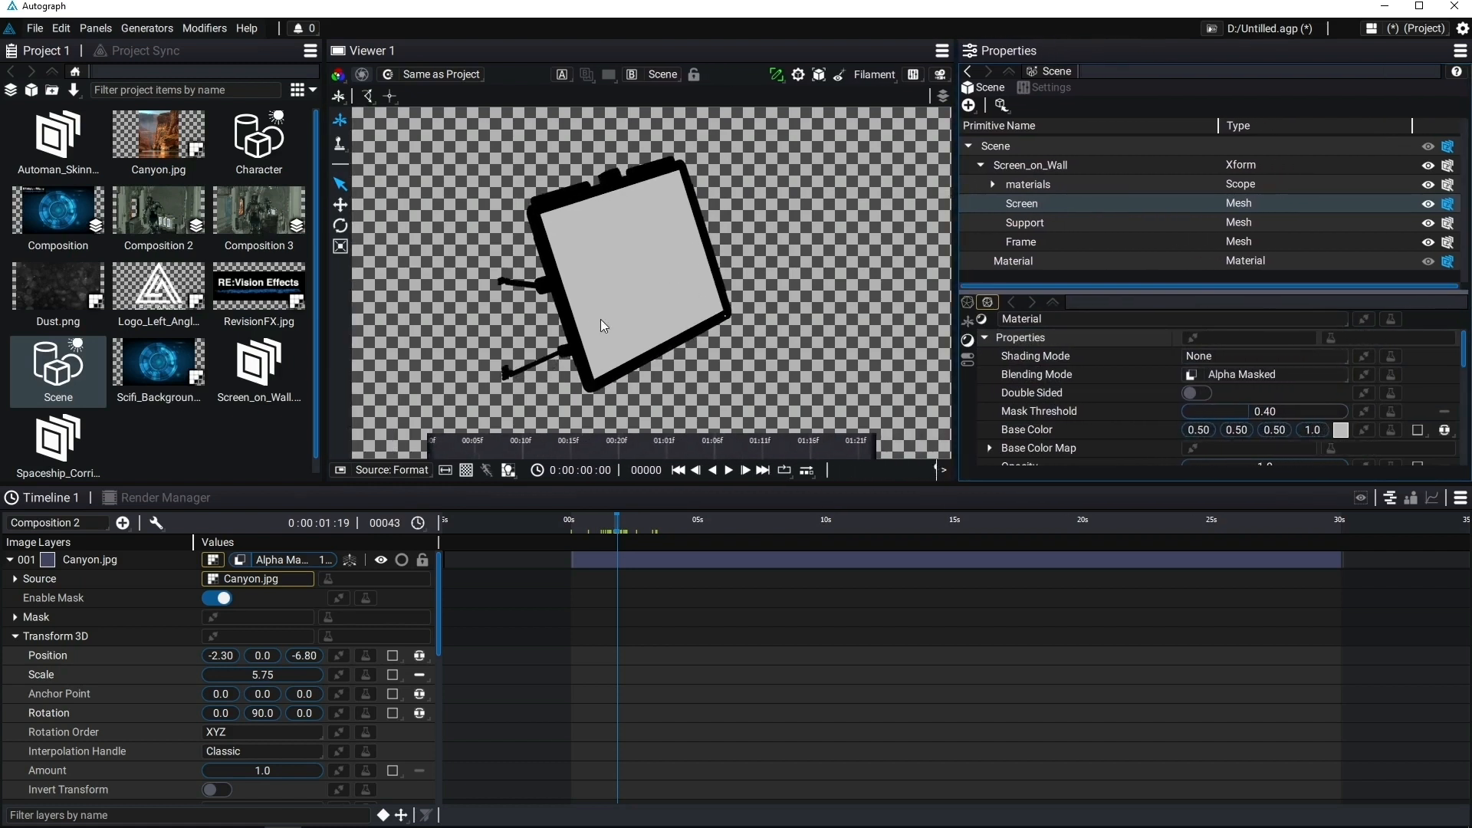
Open Composition and scrub back to its opening frames to review the logo animation.
left_click_drag(597, 317, 582, 316)
double_click(57, 211)
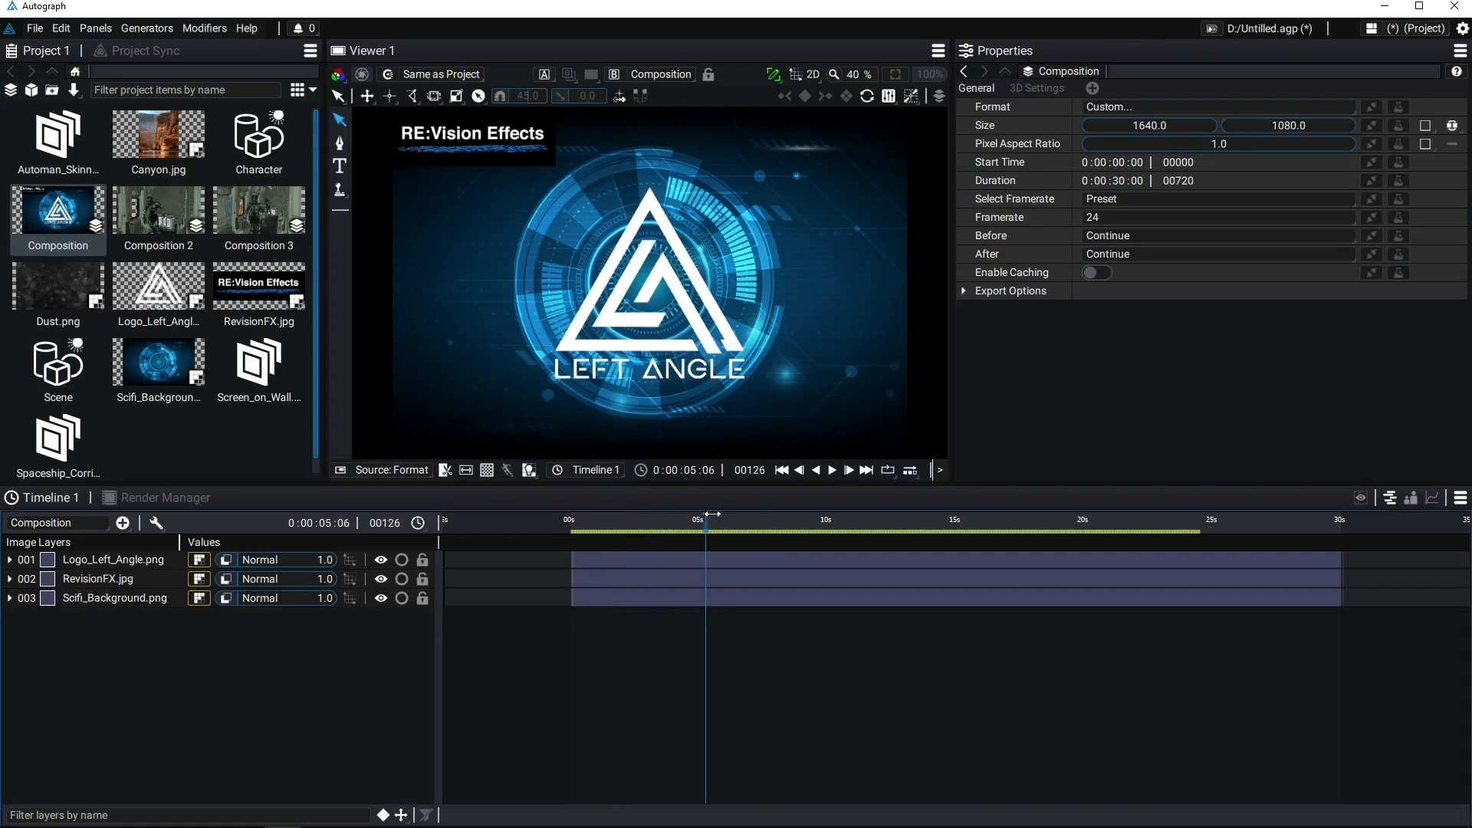
left_click_drag(712, 514, 581, 528)
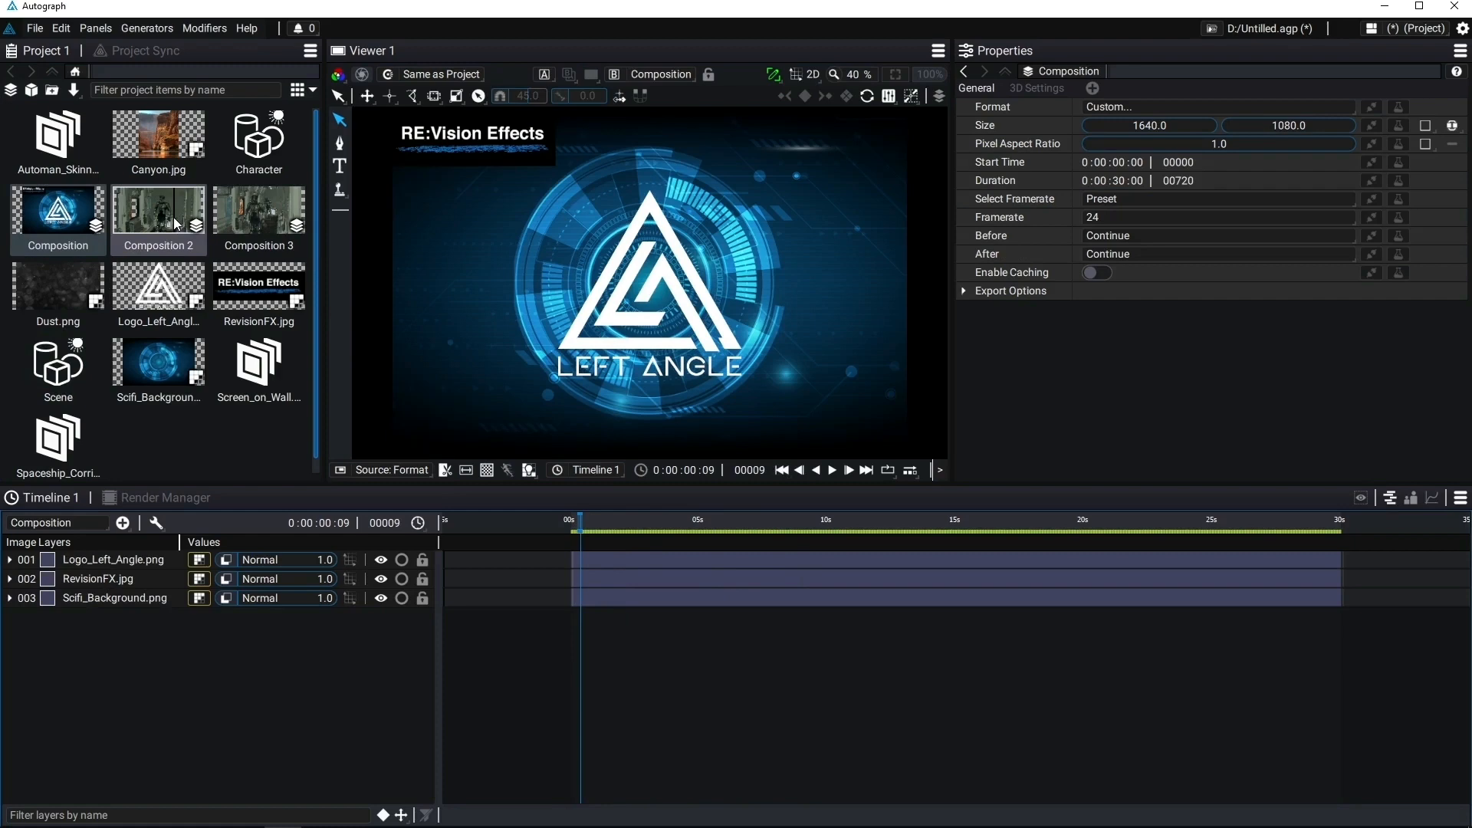
Use Composition as the Base Color Map of the Screen material in Scene and scrub through the textured screen.
double_click(57, 366)
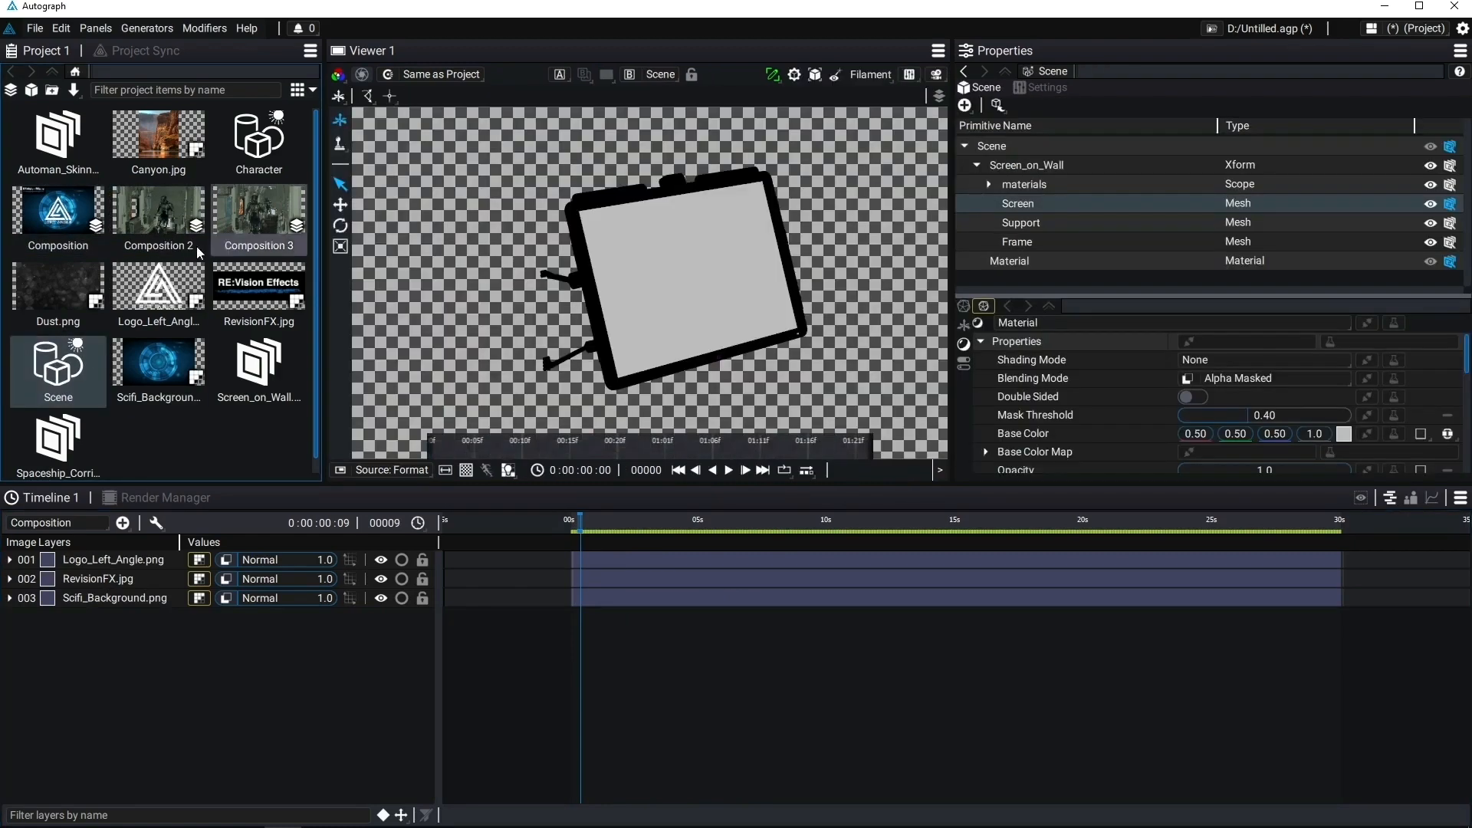
left_click(77, 217)
left_click_drag(948, 243, 1216, 451)
left_click(576, 521)
left_click_drag(455, 448, 639, 448)
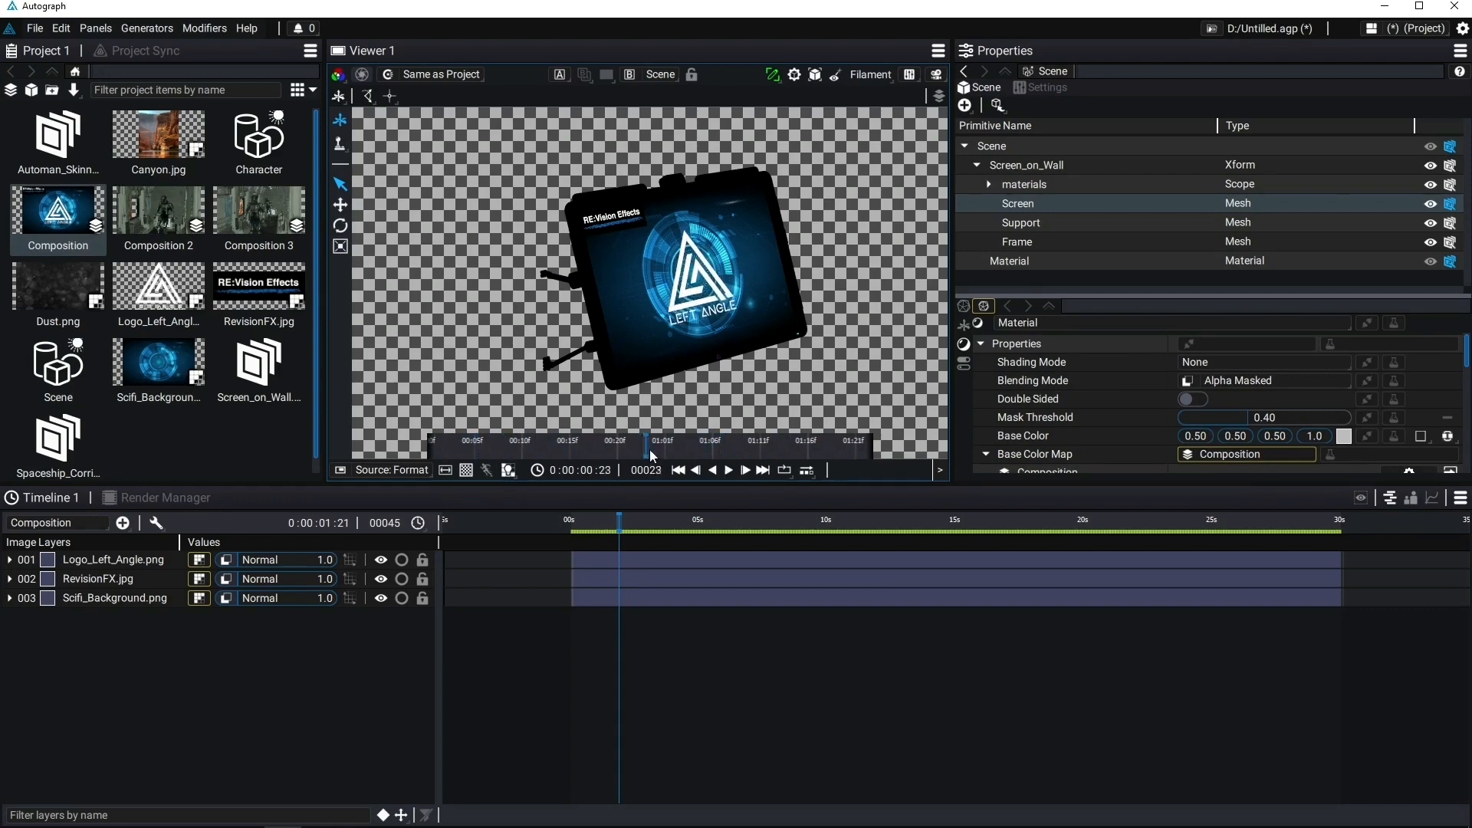
Insert Scene into Composition 2 as a layer between Canyon.jpg and Camera.
double_click(158, 211)
left_click(9, 560)
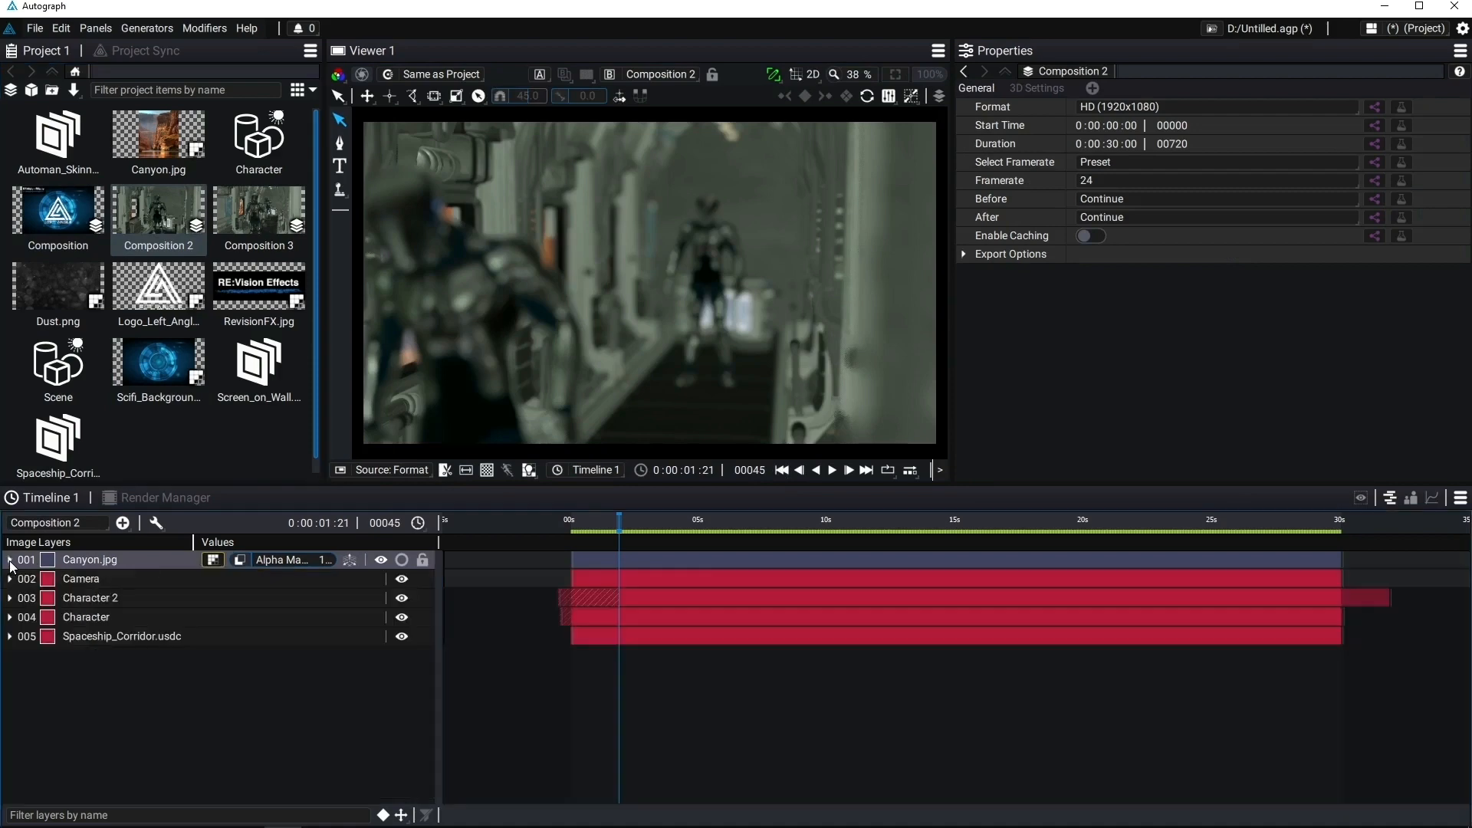
left_click_drag(618, 522, 583, 522)
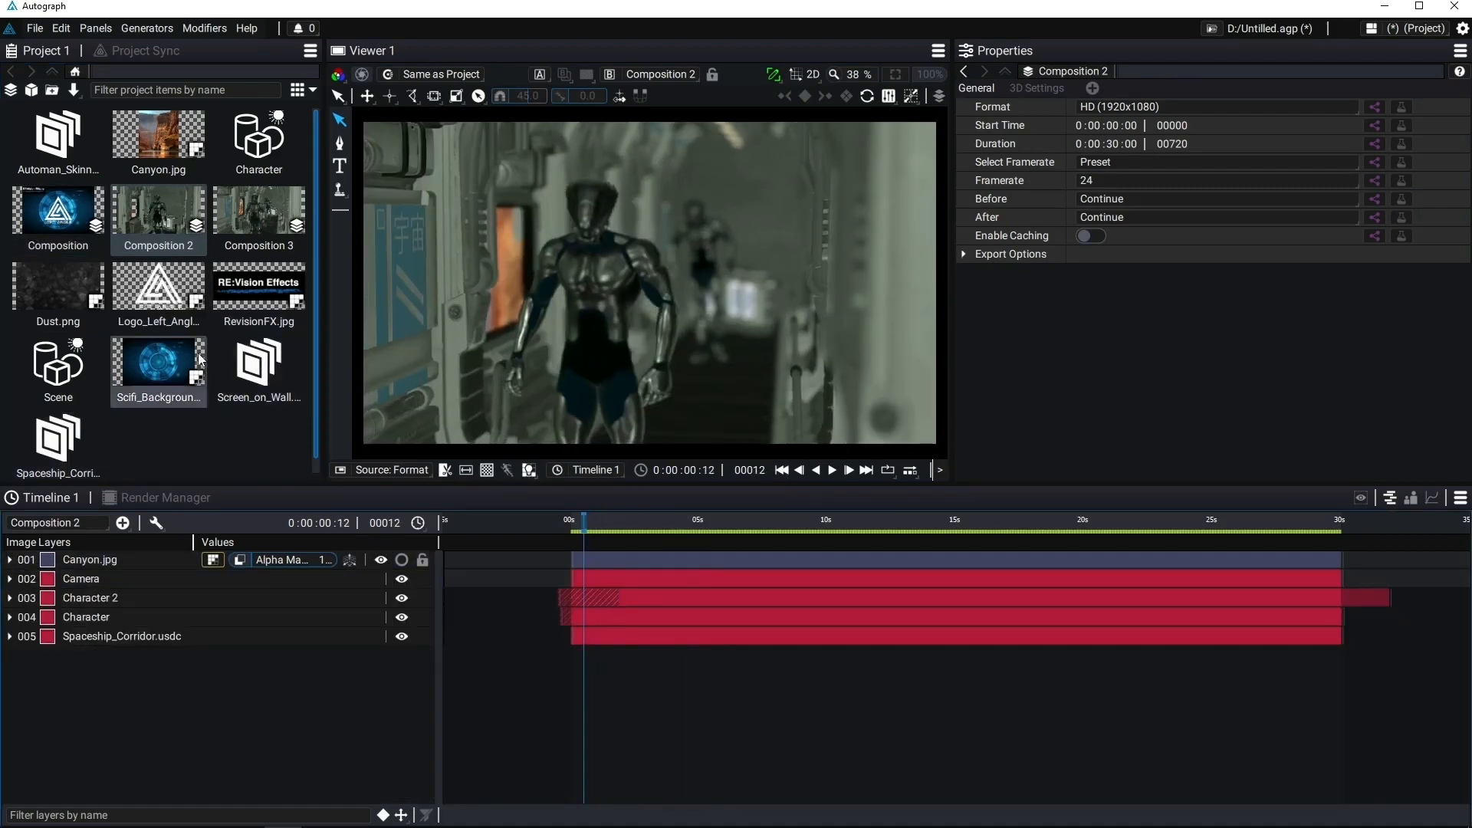
left_click_drag(62, 372, 77, 459)
left_click_drag(101, 572, 101, 573)
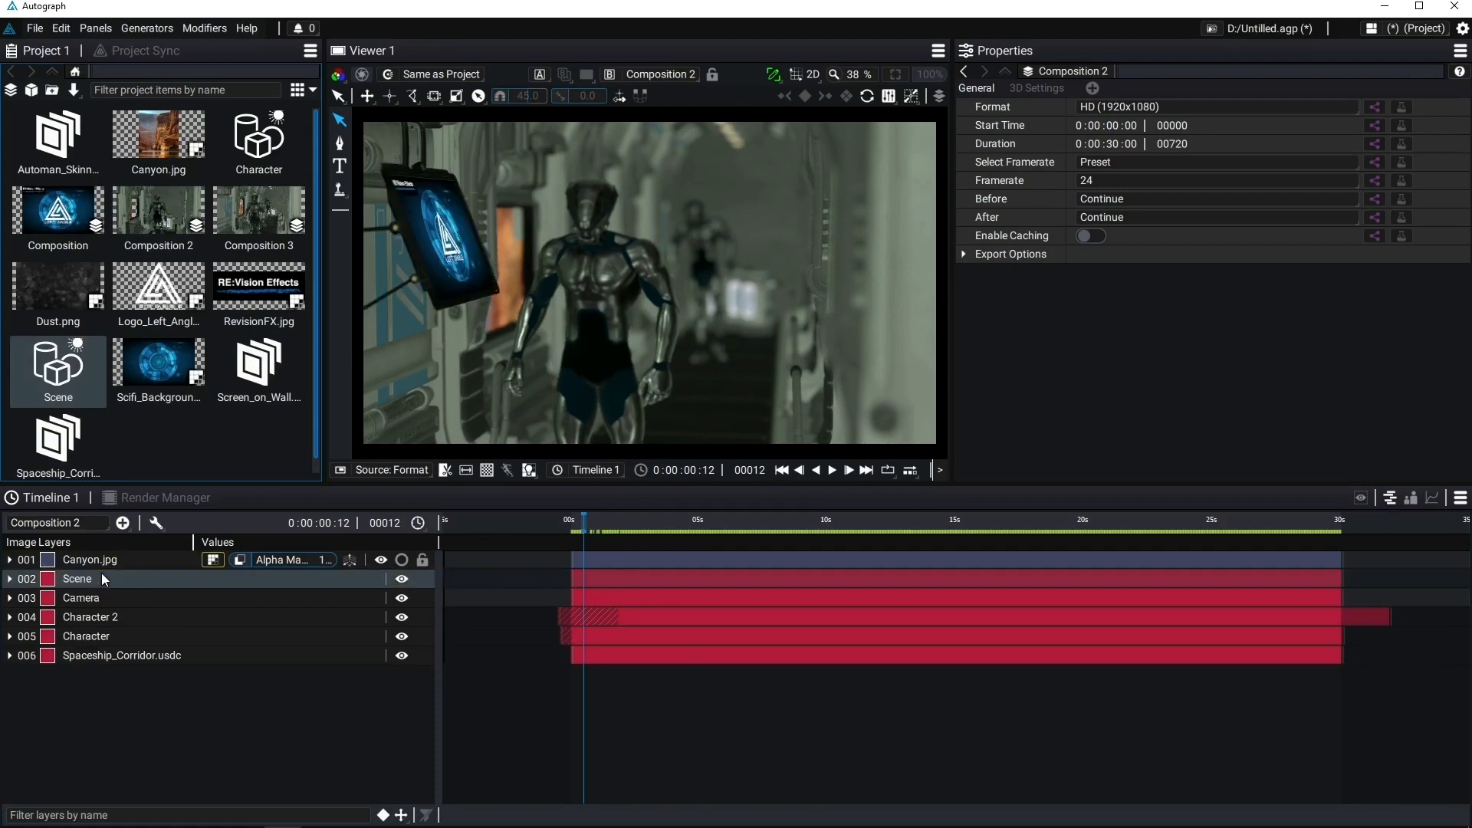
Scrub through the corridor shot with the wall screen in Composition 2 and in the dusty Composition 3.
left_click_drag(583, 522, 577, 522)
left_click_drag(570, 522, 599, 521)
double_click(234, 213)
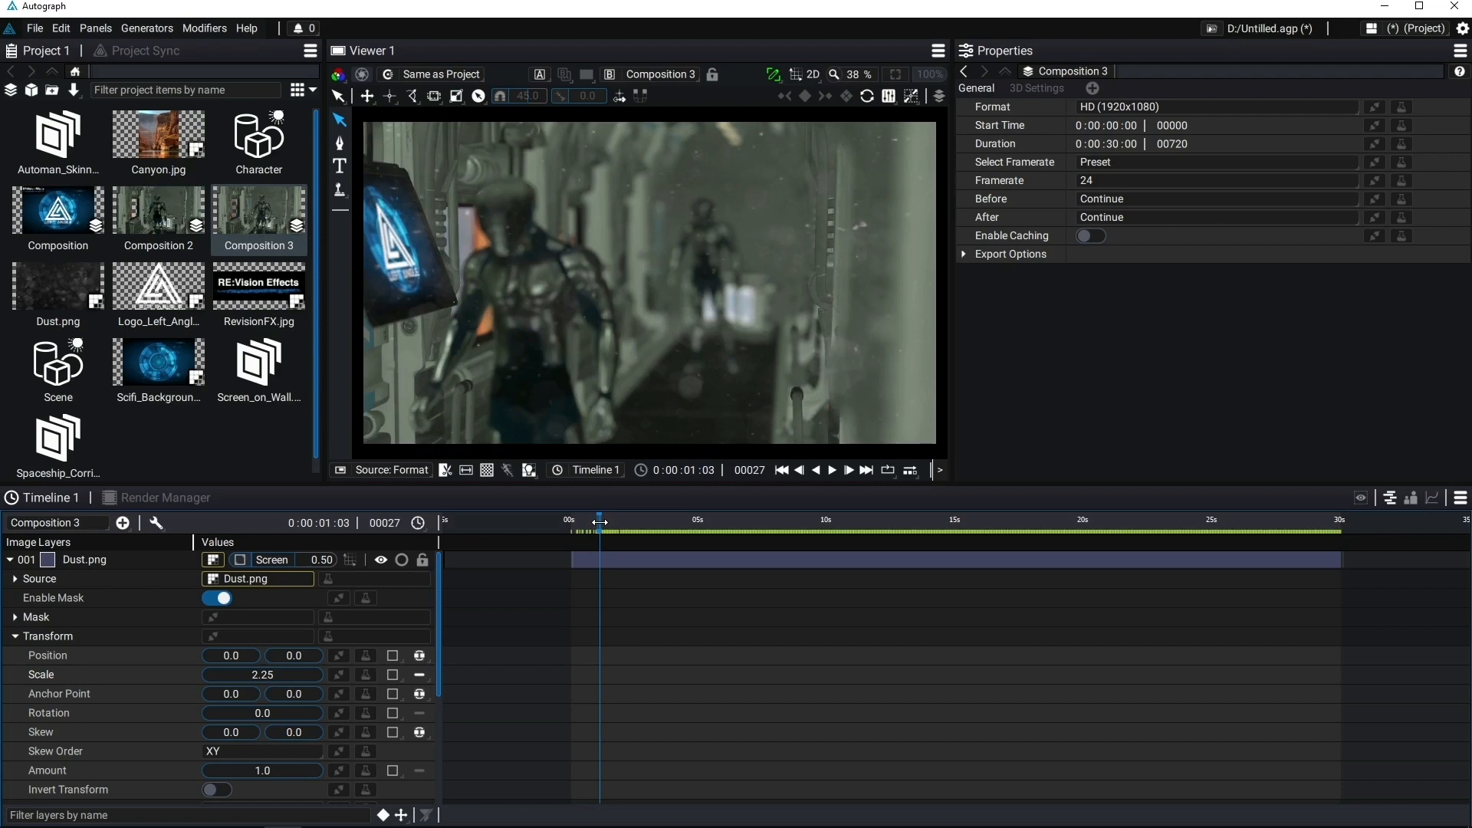
left_click_drag(600, 521, 577, 522)
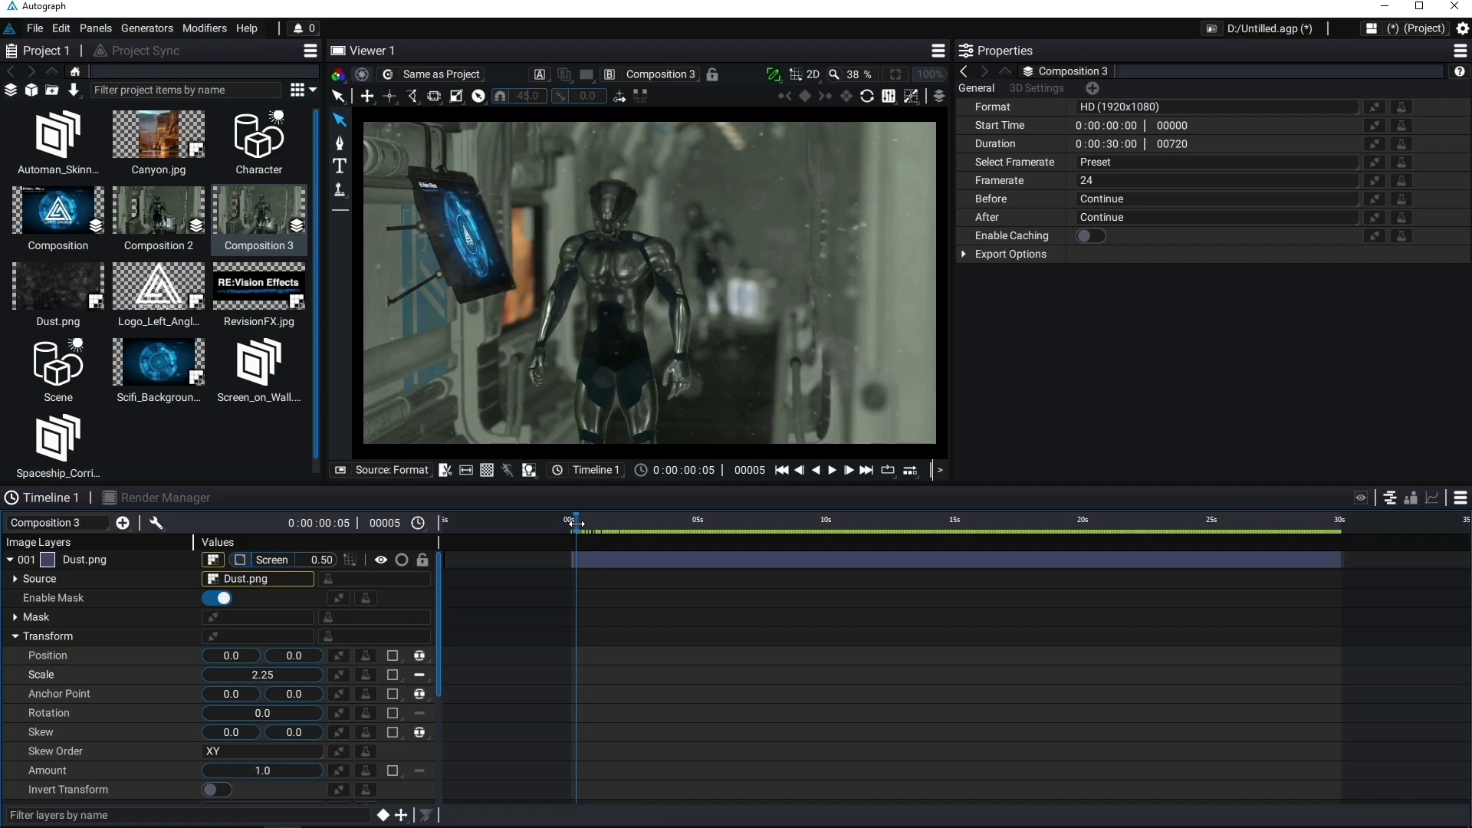
Switch to Artisan and scrub Spring - Blender Open Movie.webm to 00:05:07:21 in an enlarged player.
key("alt+Tab")
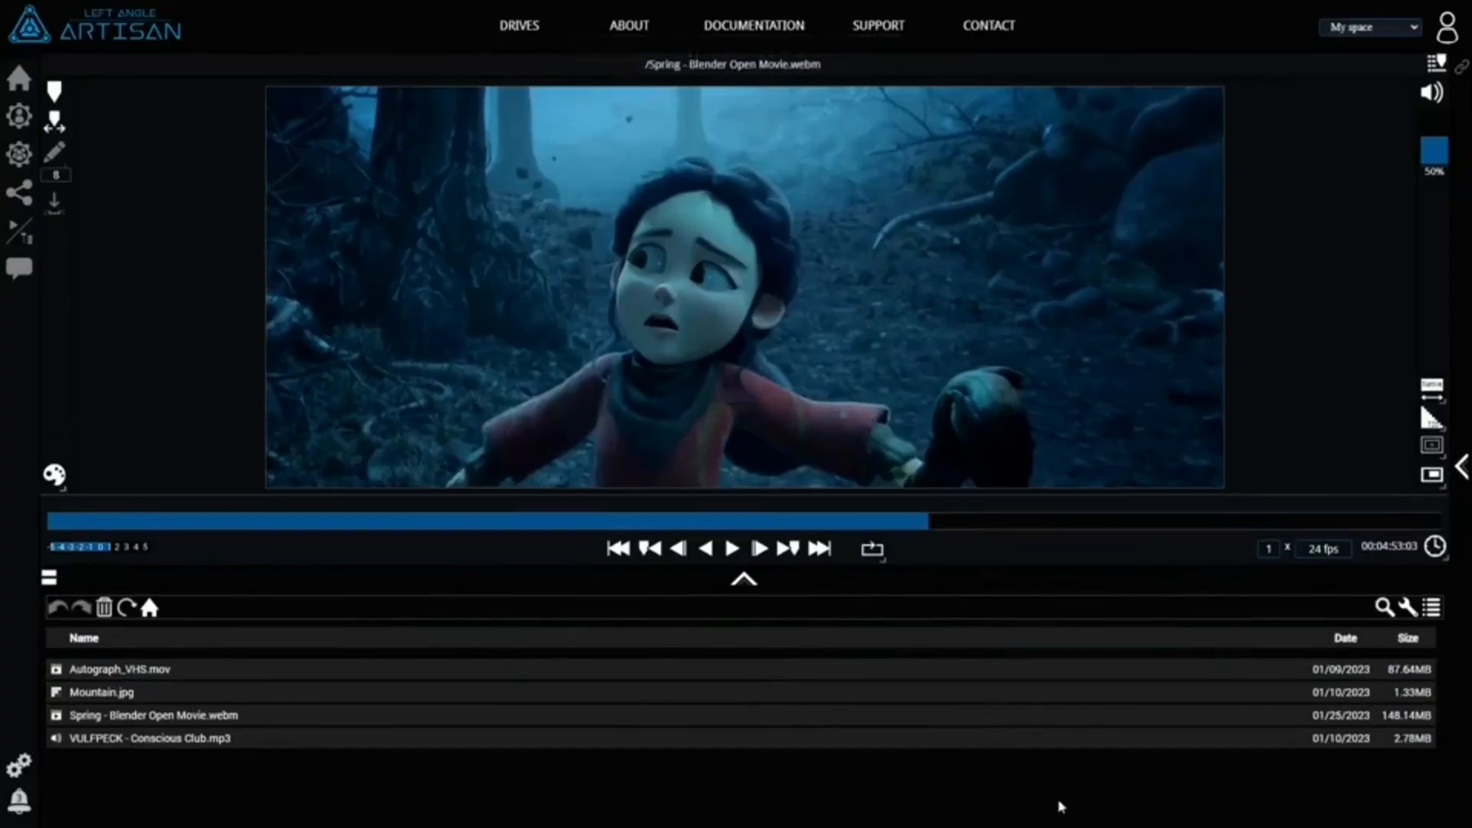
left_click(943, 525)
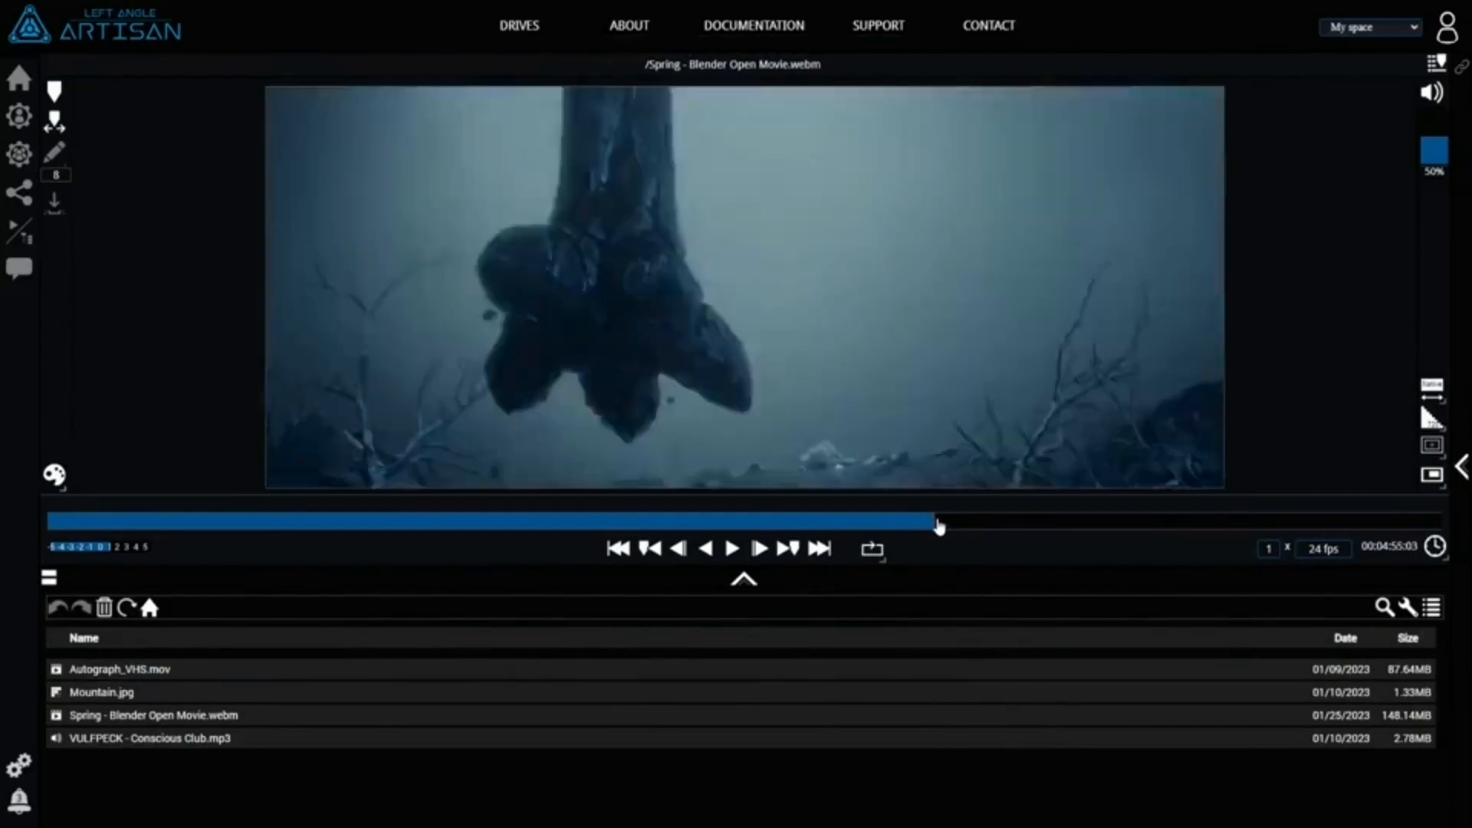
mouse_move(955, 537)
left_mouse_down()
mouse_move(923, 530)
mouse_move(971, 545)
left_mouse_up()
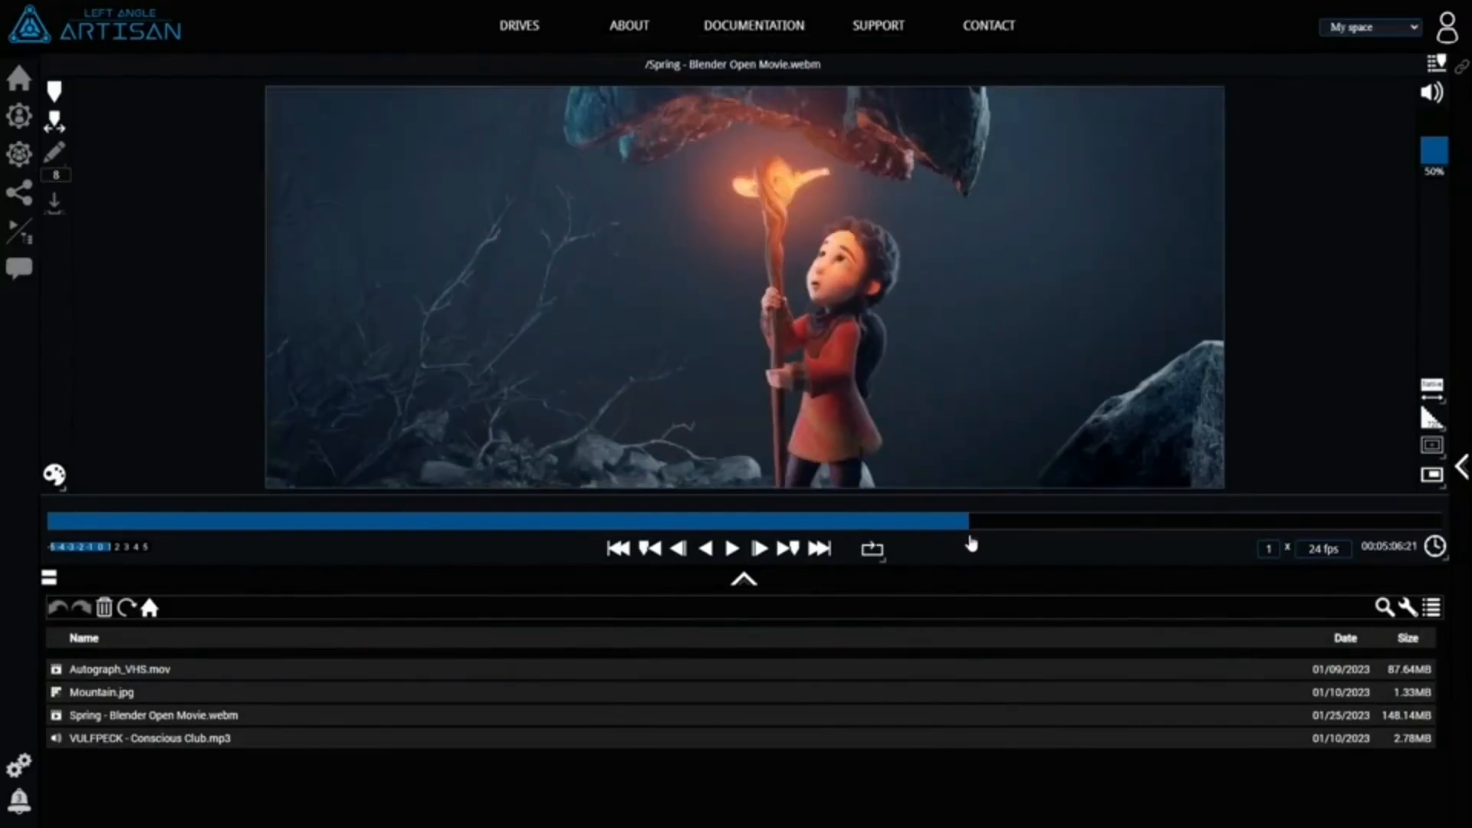
key("f")
left_click(974, 790)
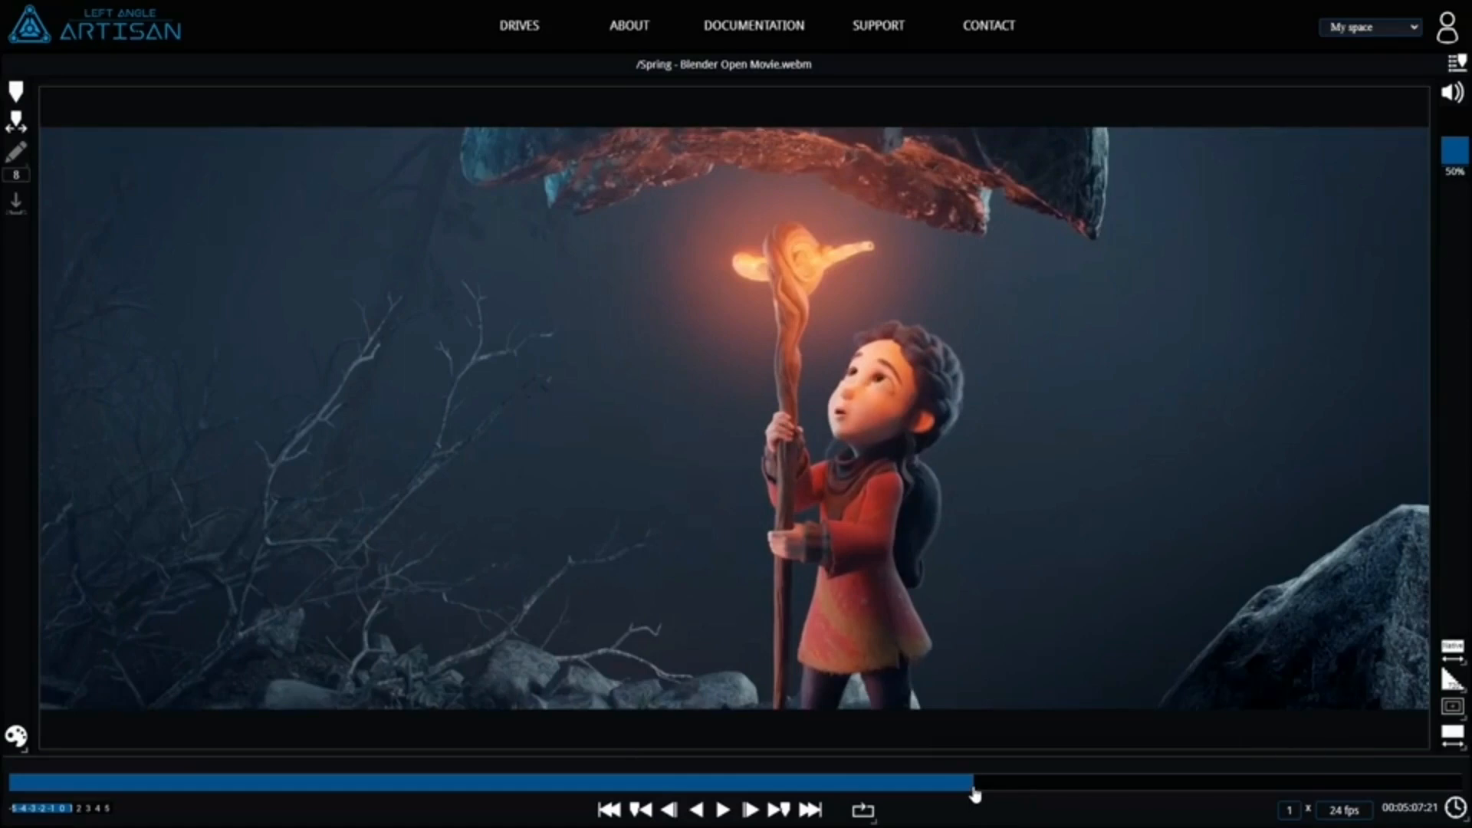
Show the markers and comments list, add a marker at 00:05:07:22 and circle the staff's glowing tip.
left_click(1457, 63)
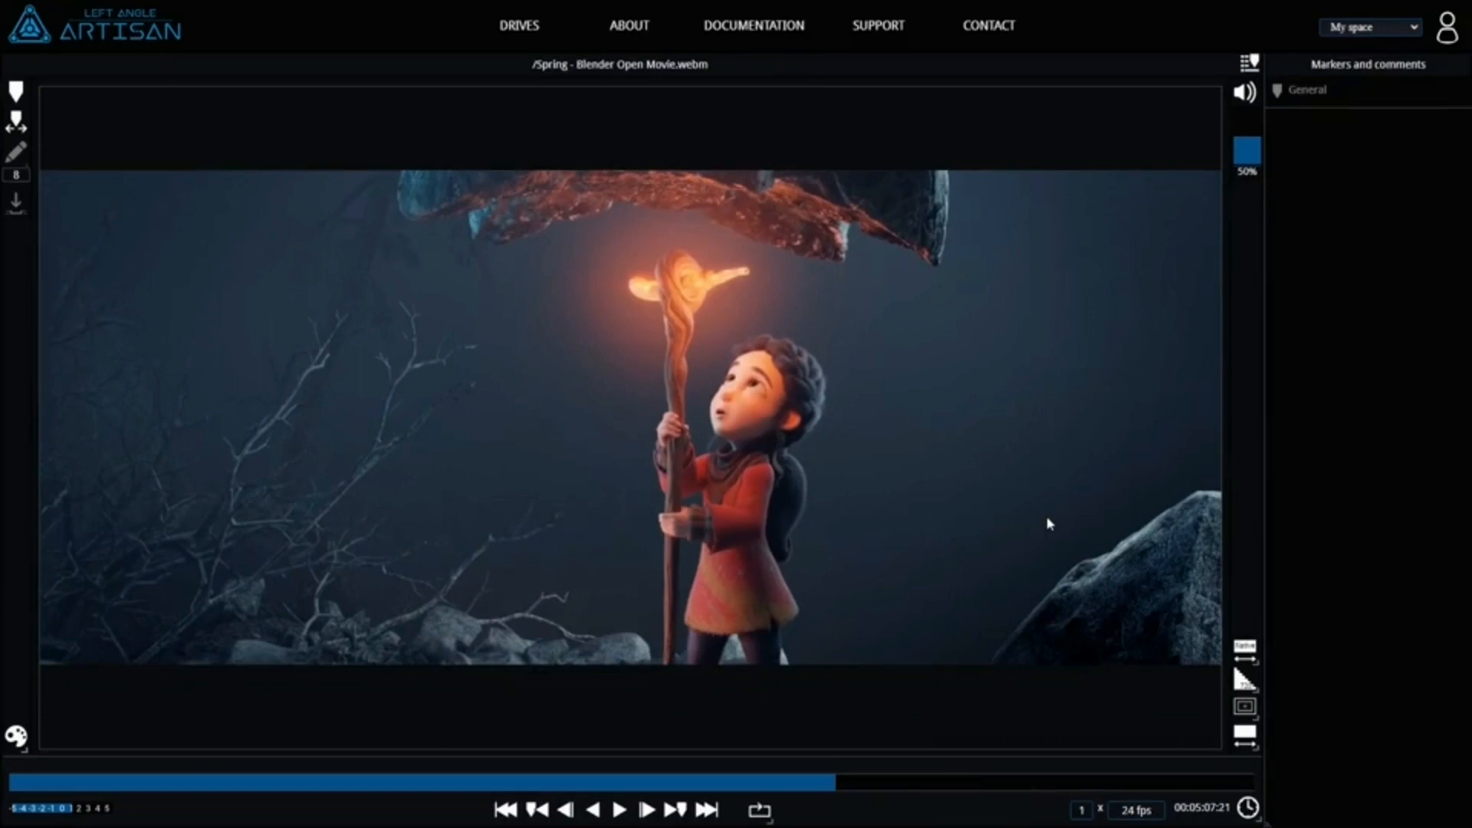
left_click(15, 92)
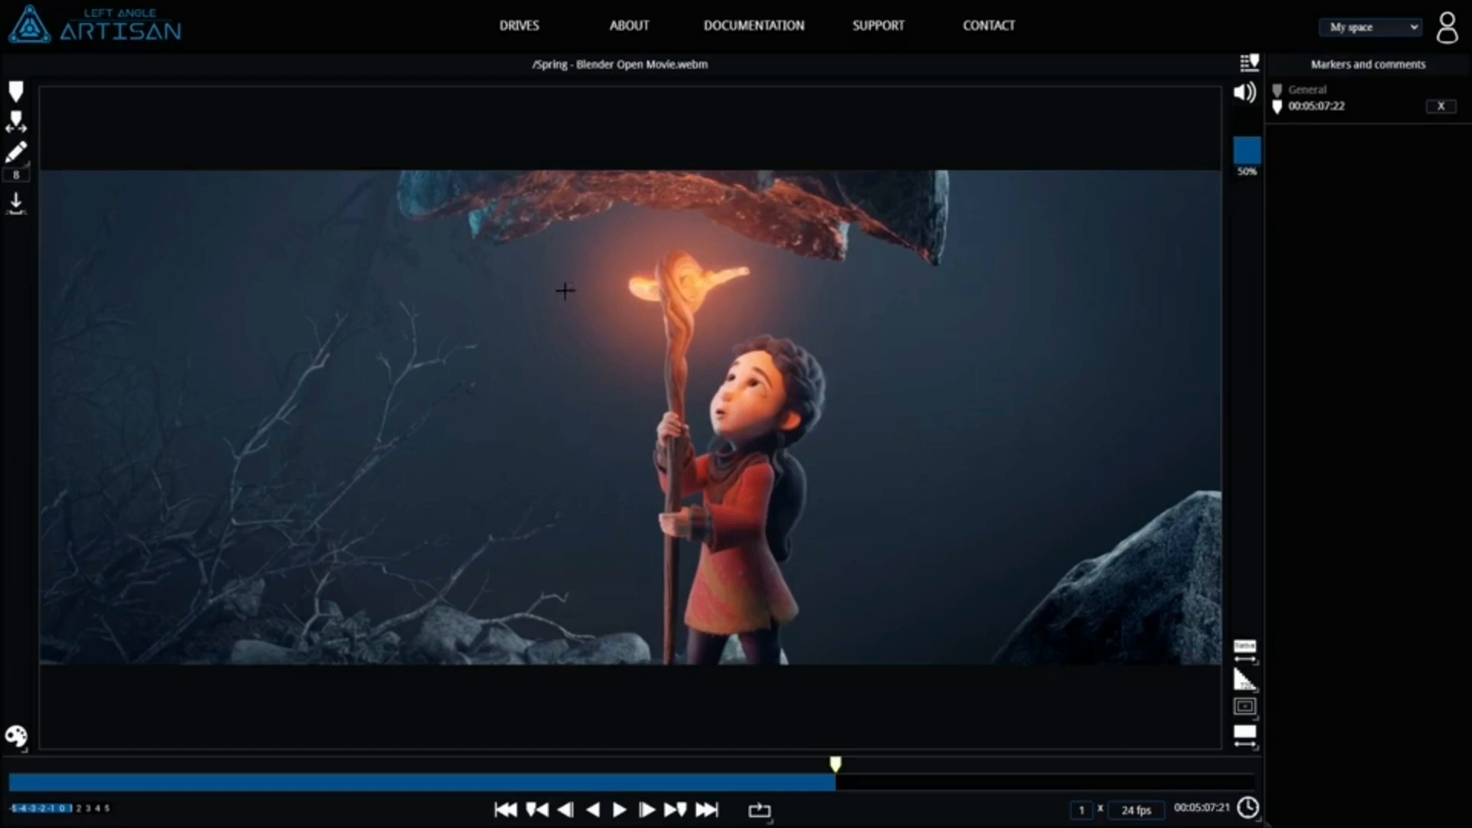
mouse_move(657, 230)
left_mouse_down()
mouse_move(676, 194)
mouse_move(604, 218)
left_mouse_up()
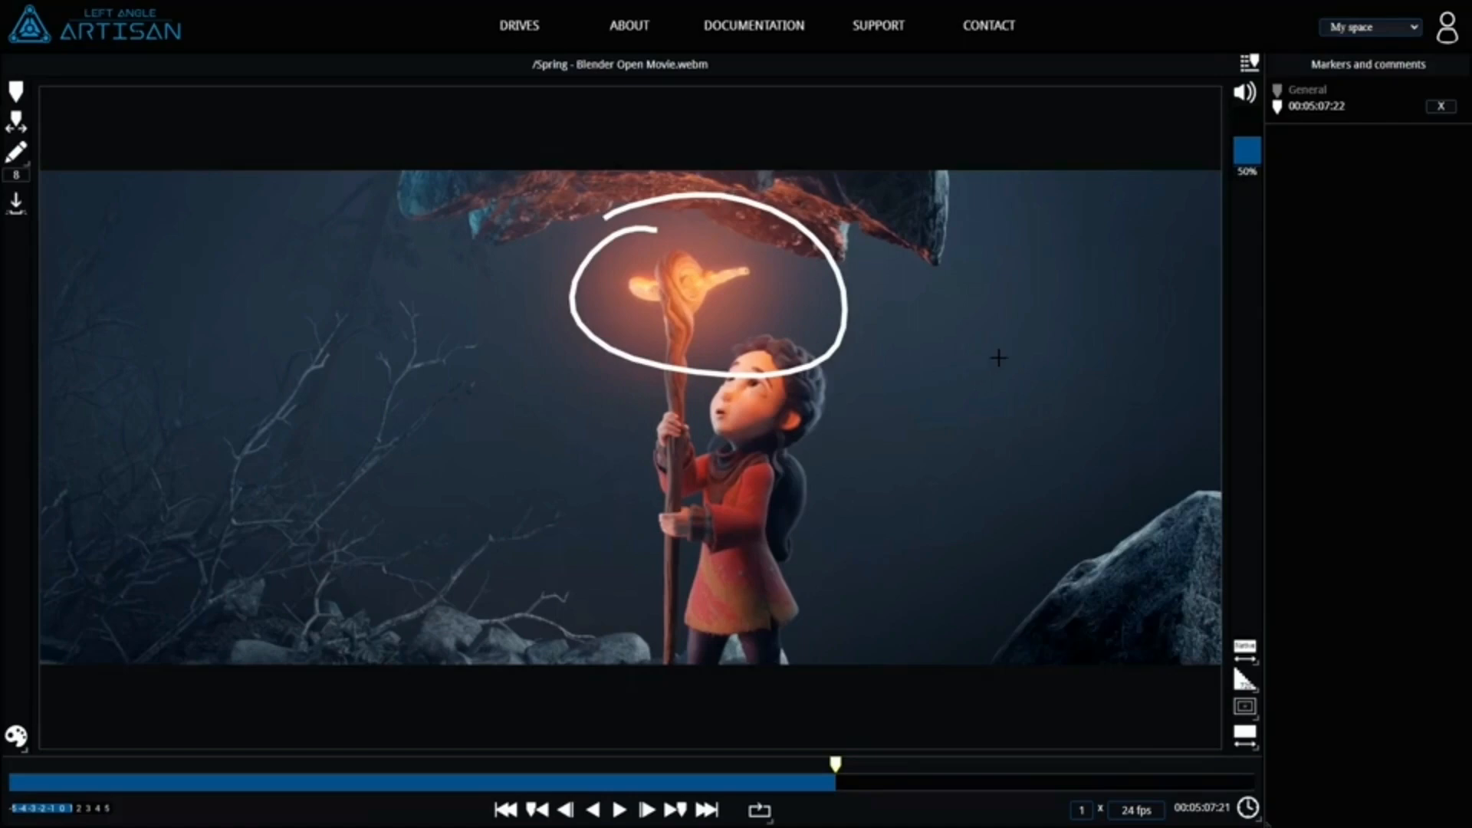
Start a conversation on the 00:05:07:22 marker and send the comment "Brighter please".
left_click(1311, 108)
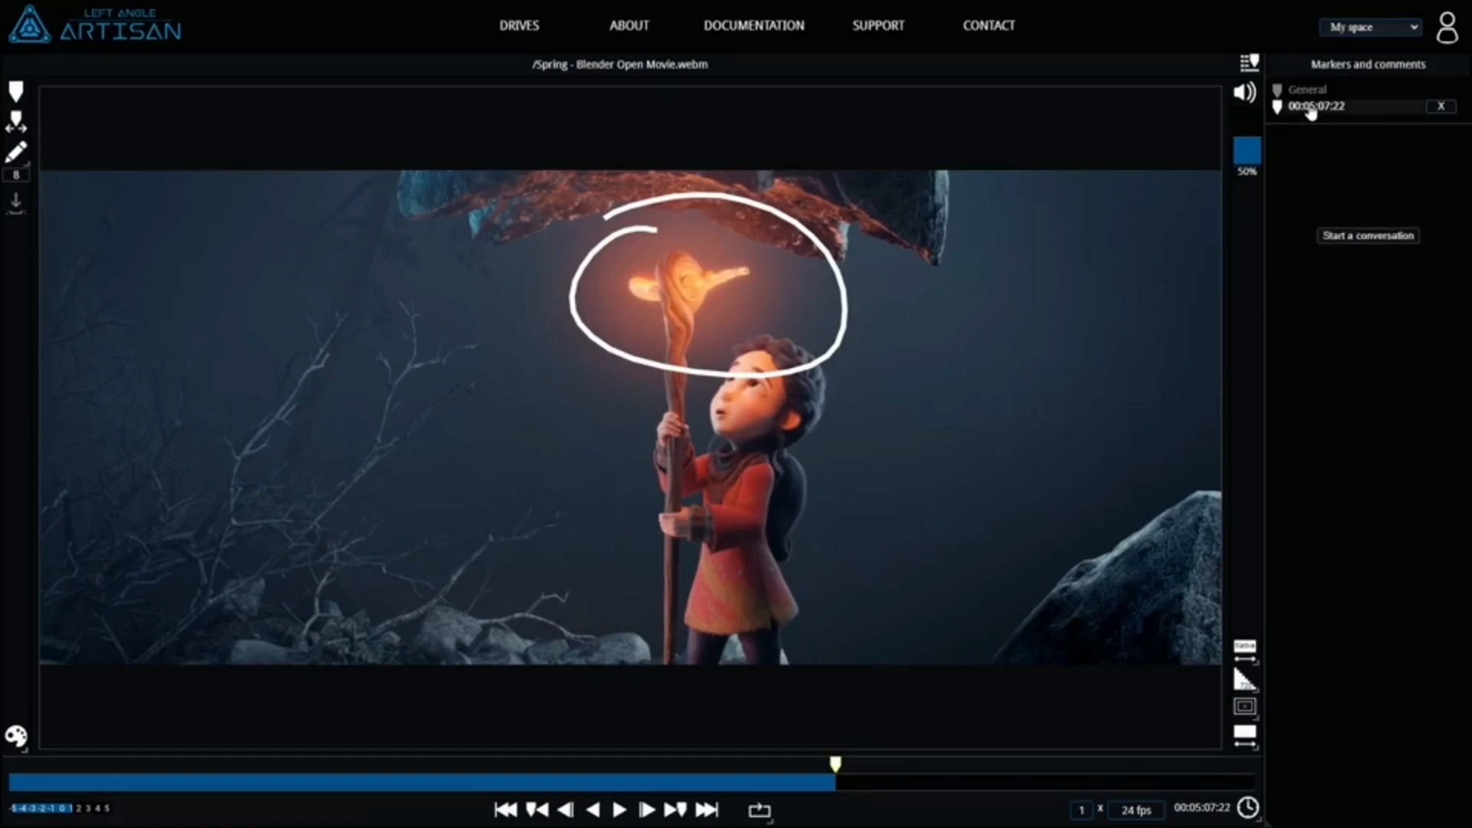
left_click(1355, 237)
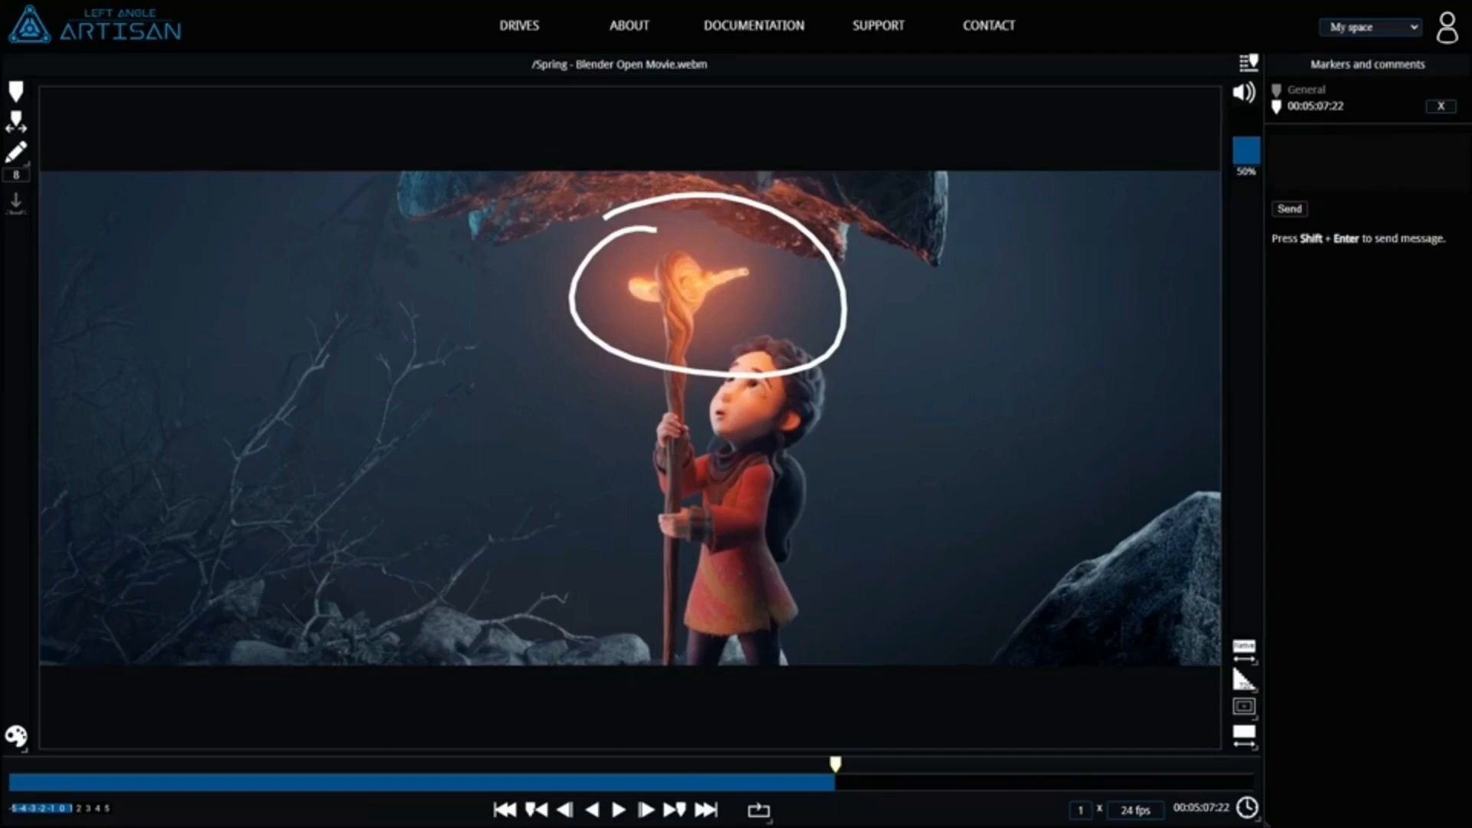
type("Brighter please")
left_click(1296, 208)
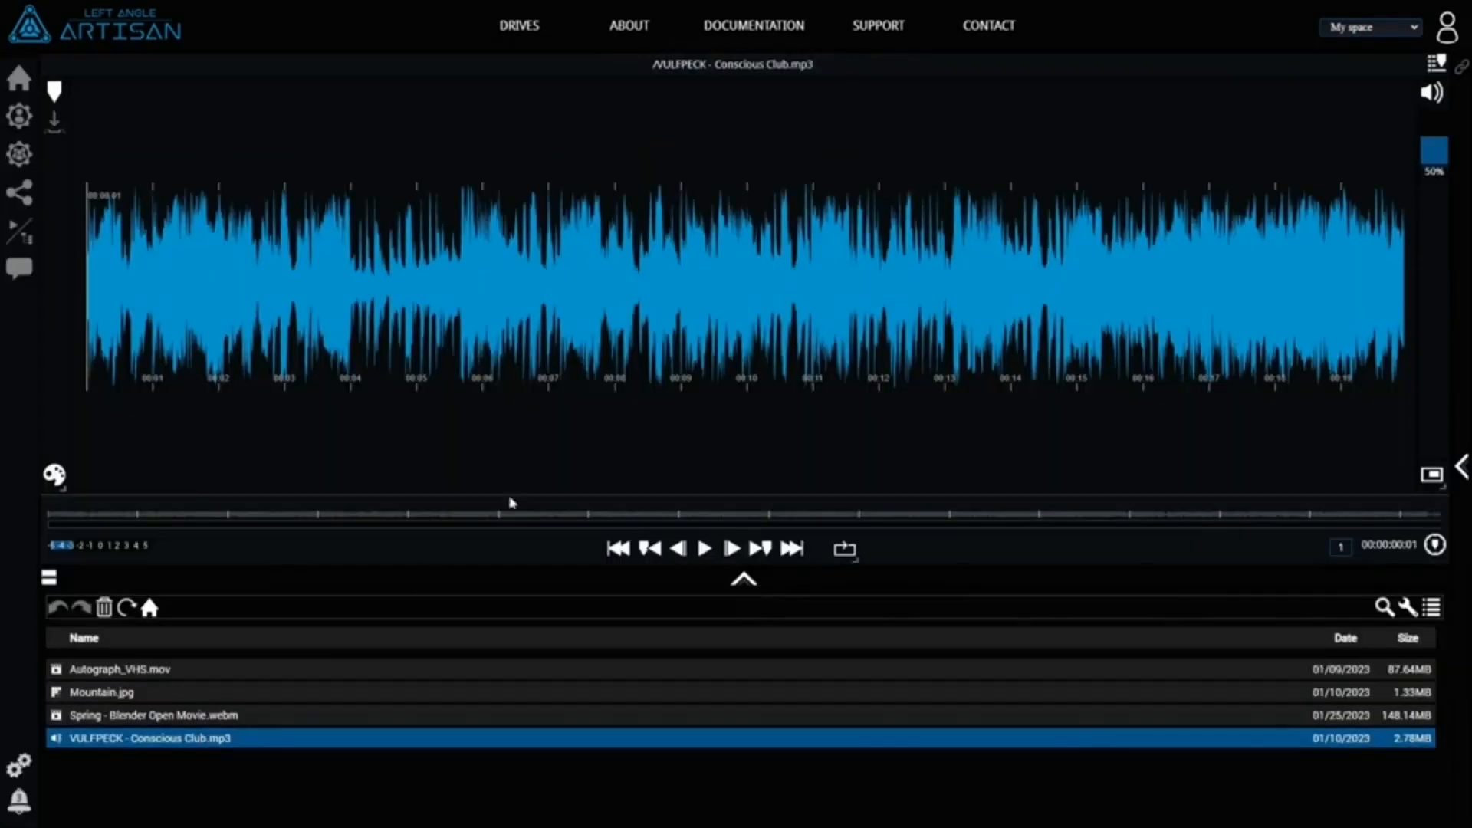
Browse the waveform of VULFPECK - Conscious Club.mp3 by zooming and moving along the track.
scroll(371, 332, "up", 3)
left_click_drag(483, 319, 404, 319)
left_click_drag(636, 302, 327, 299)
left_click_drag(703, 298, 490, 298)
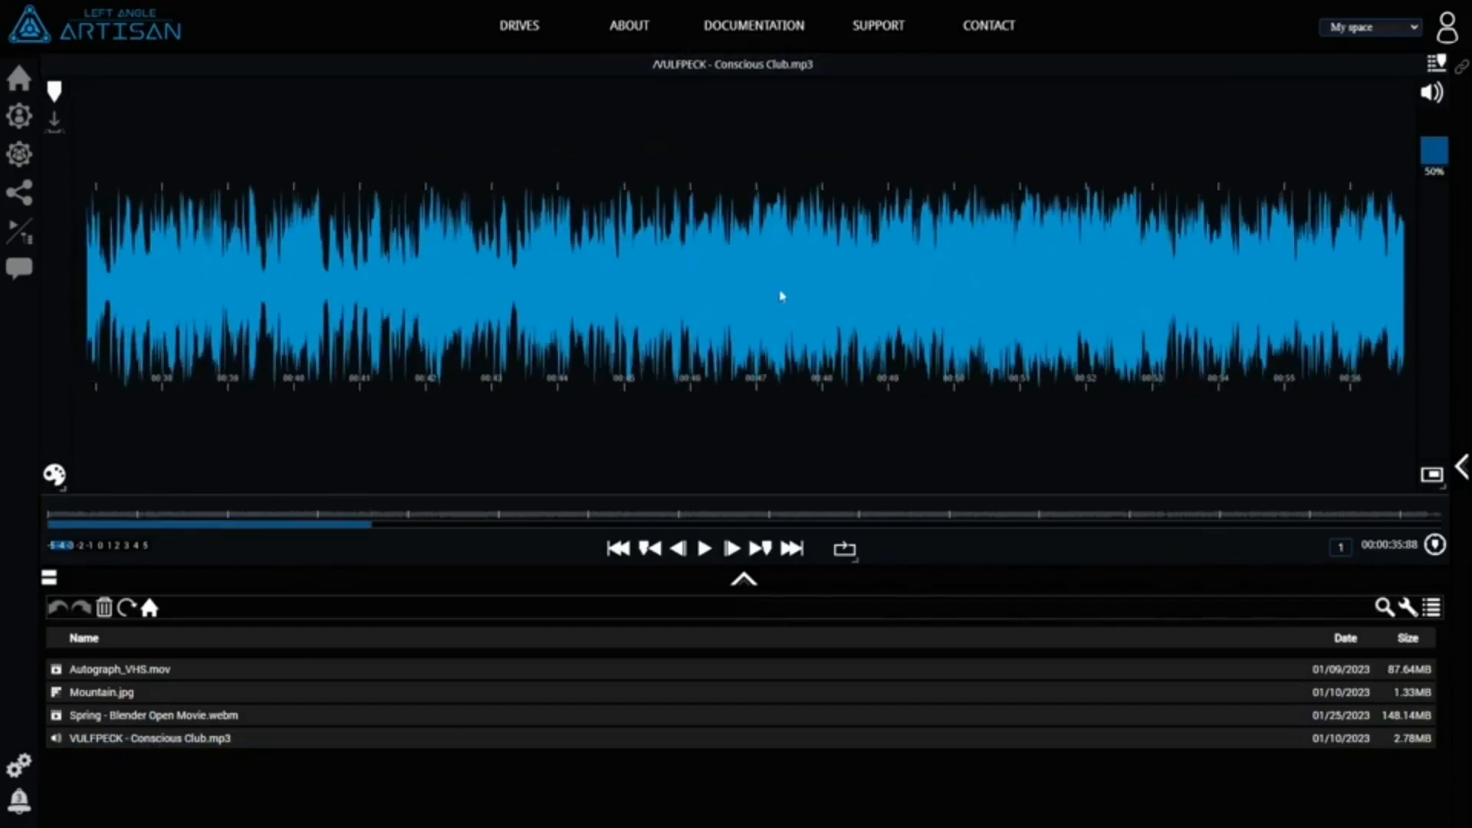
left_click_drag(378, 526, 623, 526)
left_click_drag(615, 306, 257, 322)
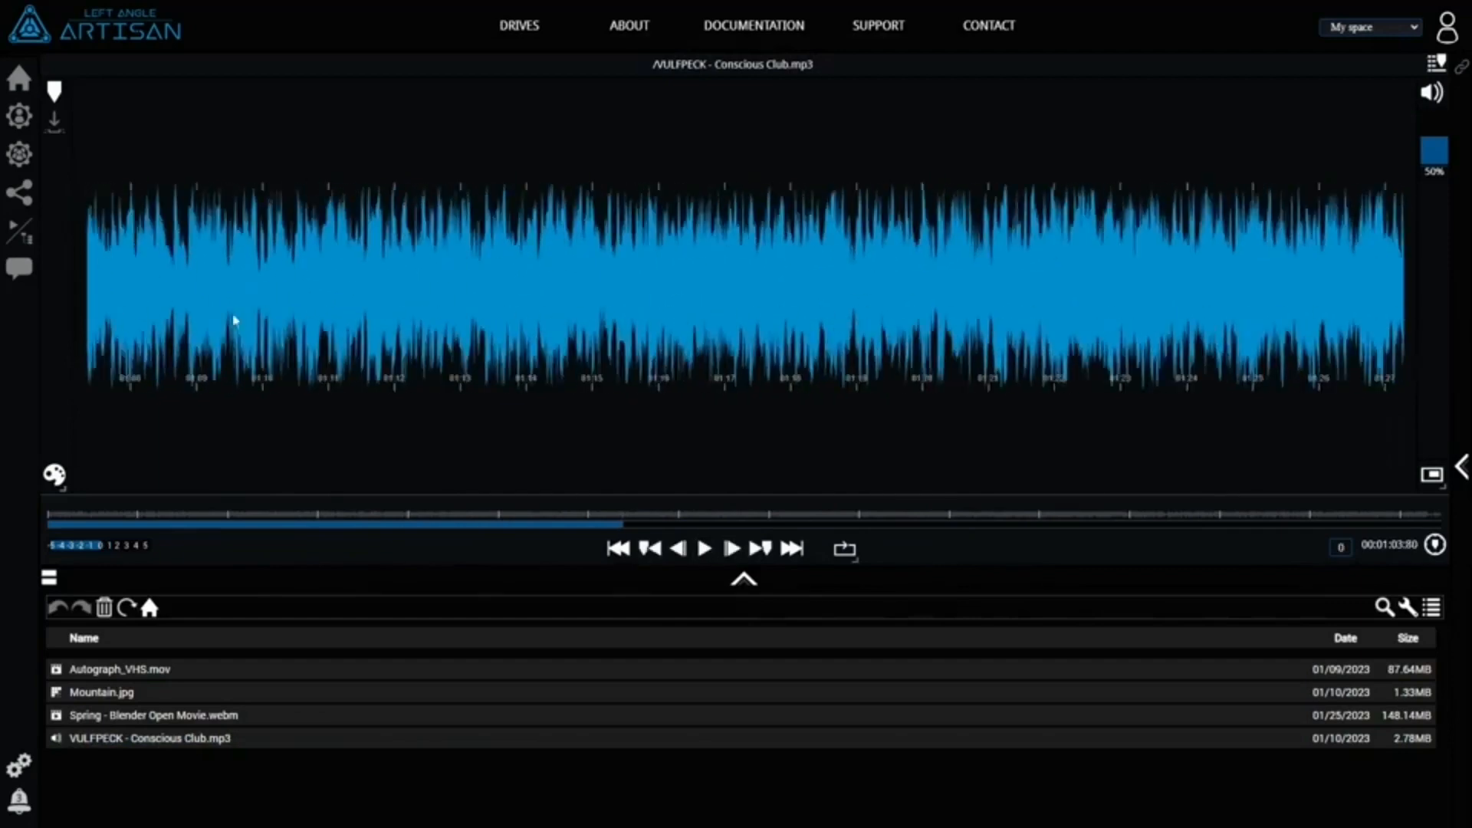
left_click_drag(1104, 325, 350, 318)
left_click_drag(999, 306, 601, 293)
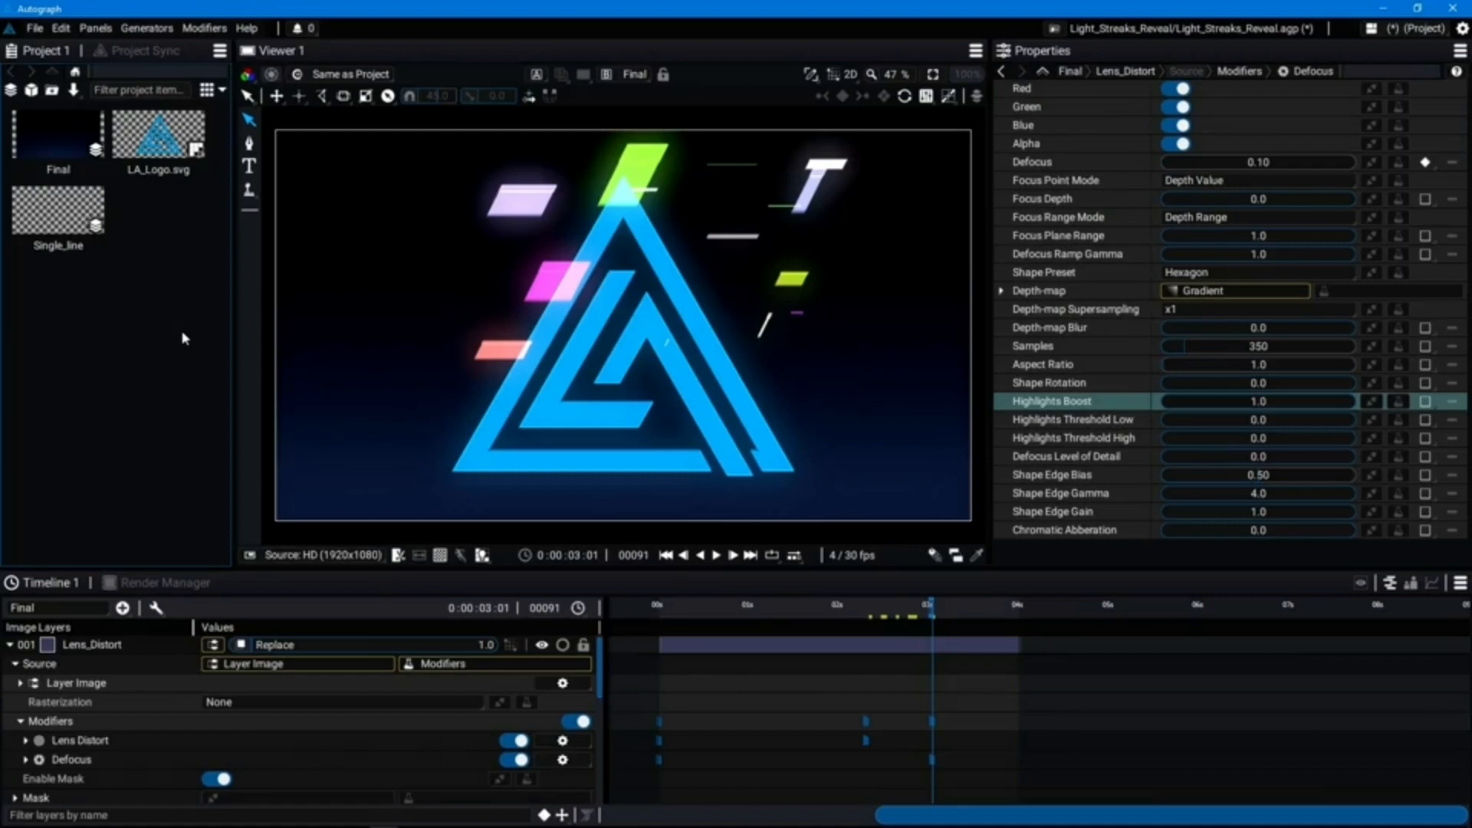
In Autograph, sync the Light_Streaks_Reveal project to the Light_streaks directory in the My space Artisan drive.
left_click(35, 27)
left_click(207, 207)
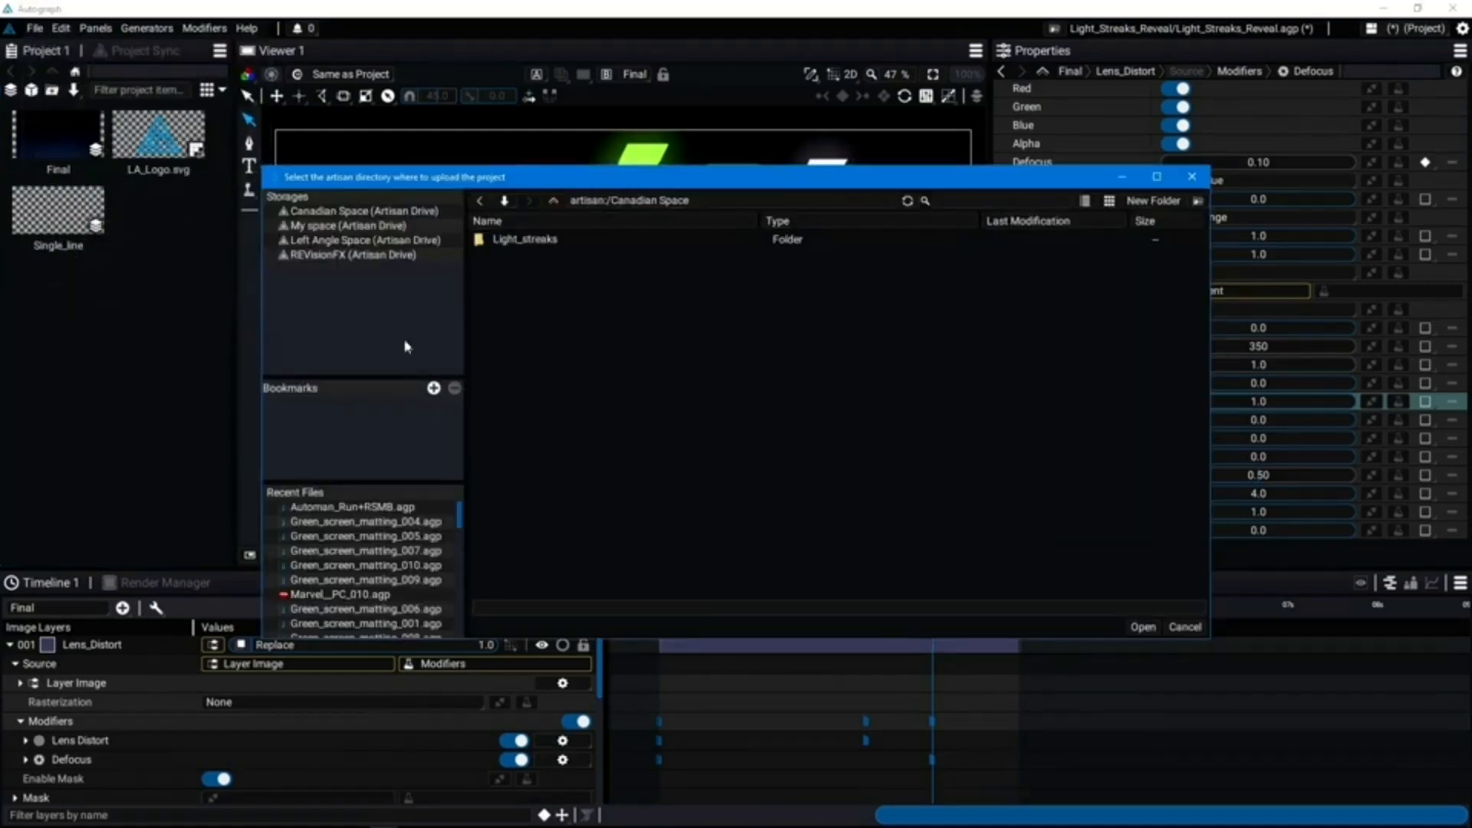
left_click(542, 241)
left_click(324, 241)
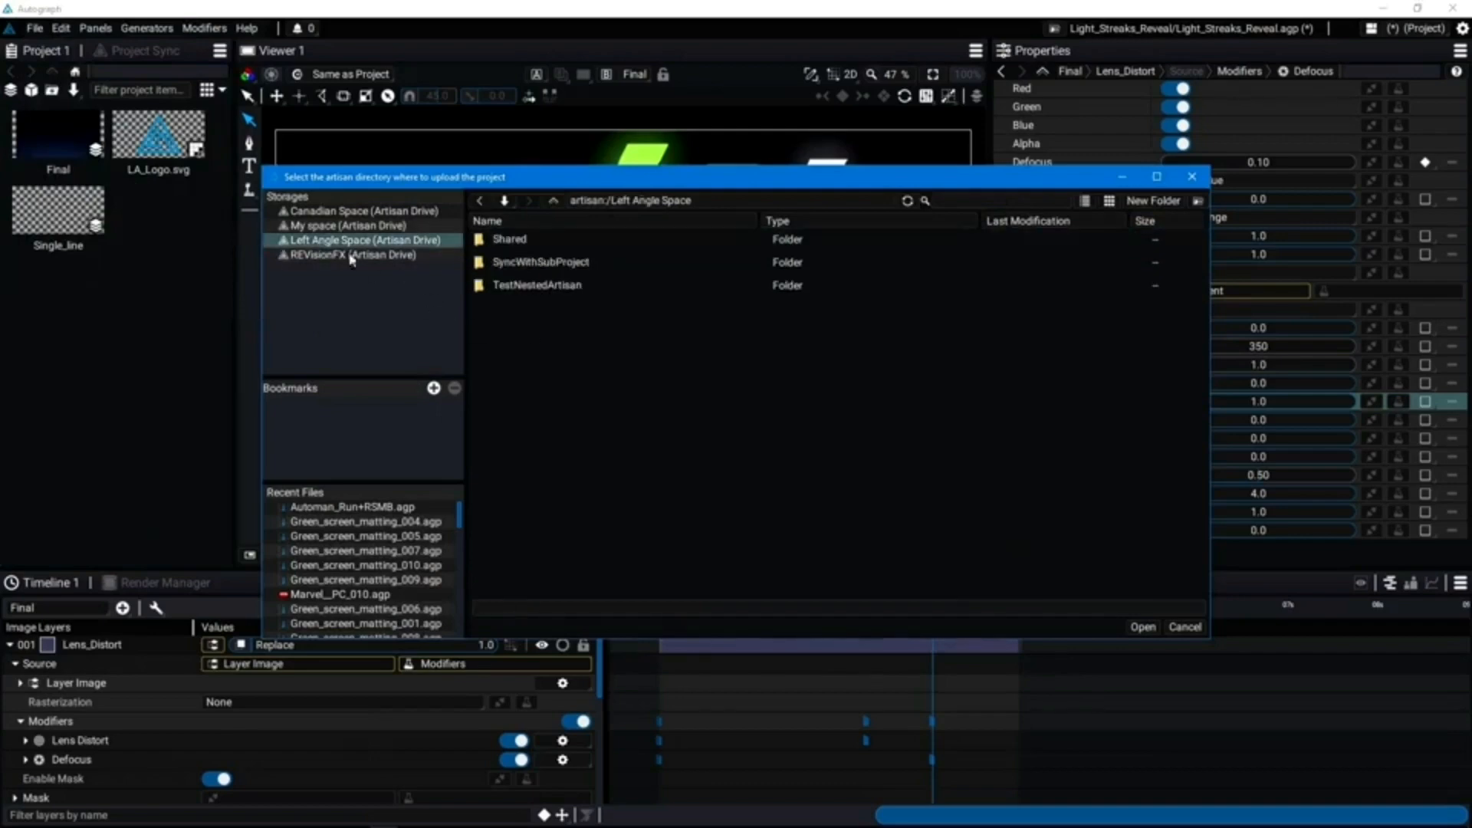
left_click(327, 229)
double_click(557, 246)
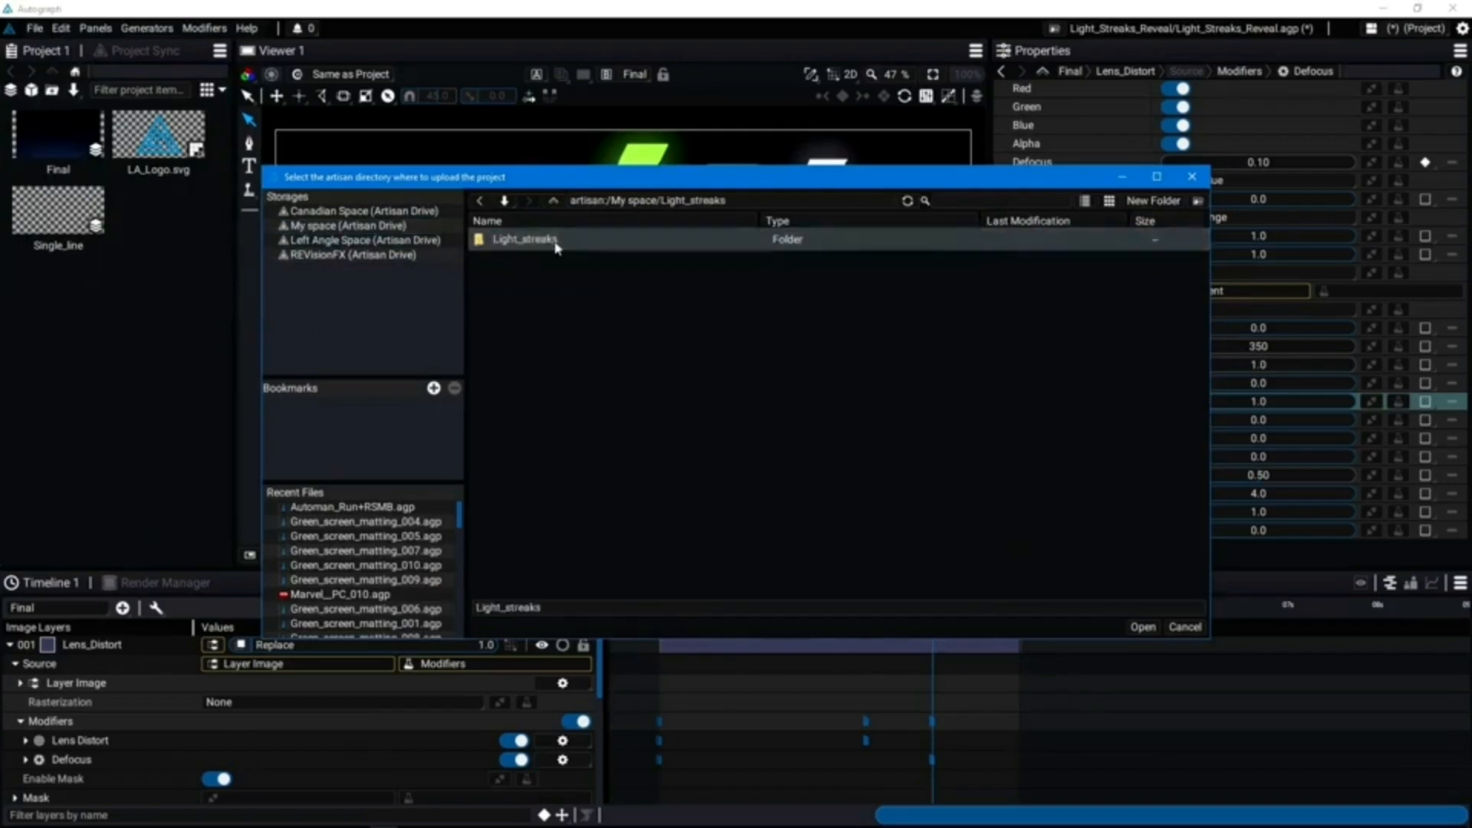
left_click(1142, 626)
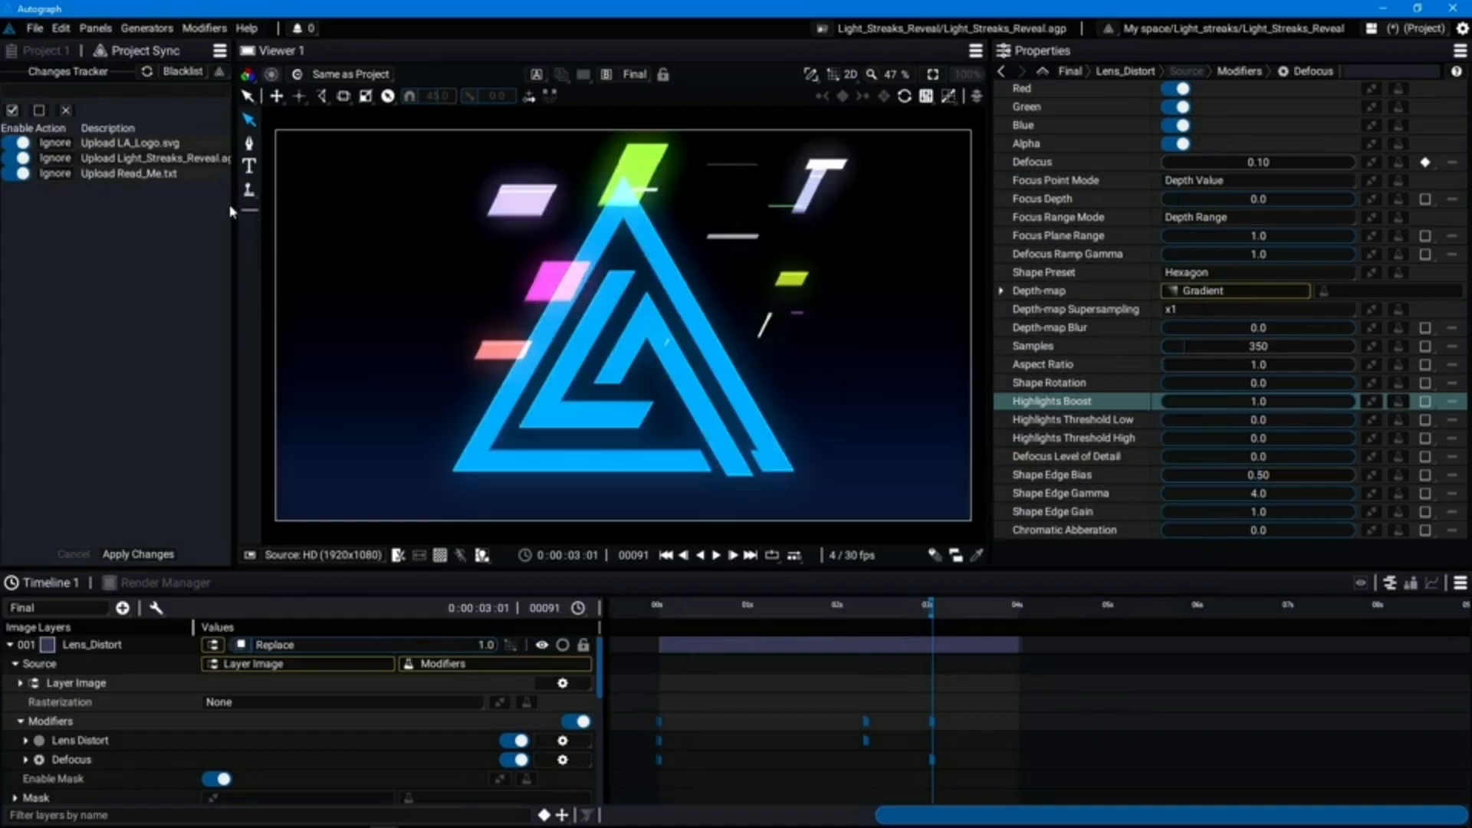
Widen the Project Sync panel and apply the pending uploads of LA_Logo.svg, the project file and Read_Me.txt.
left_click_drag(233, 215, 386, 217)
left_click(215, 554)
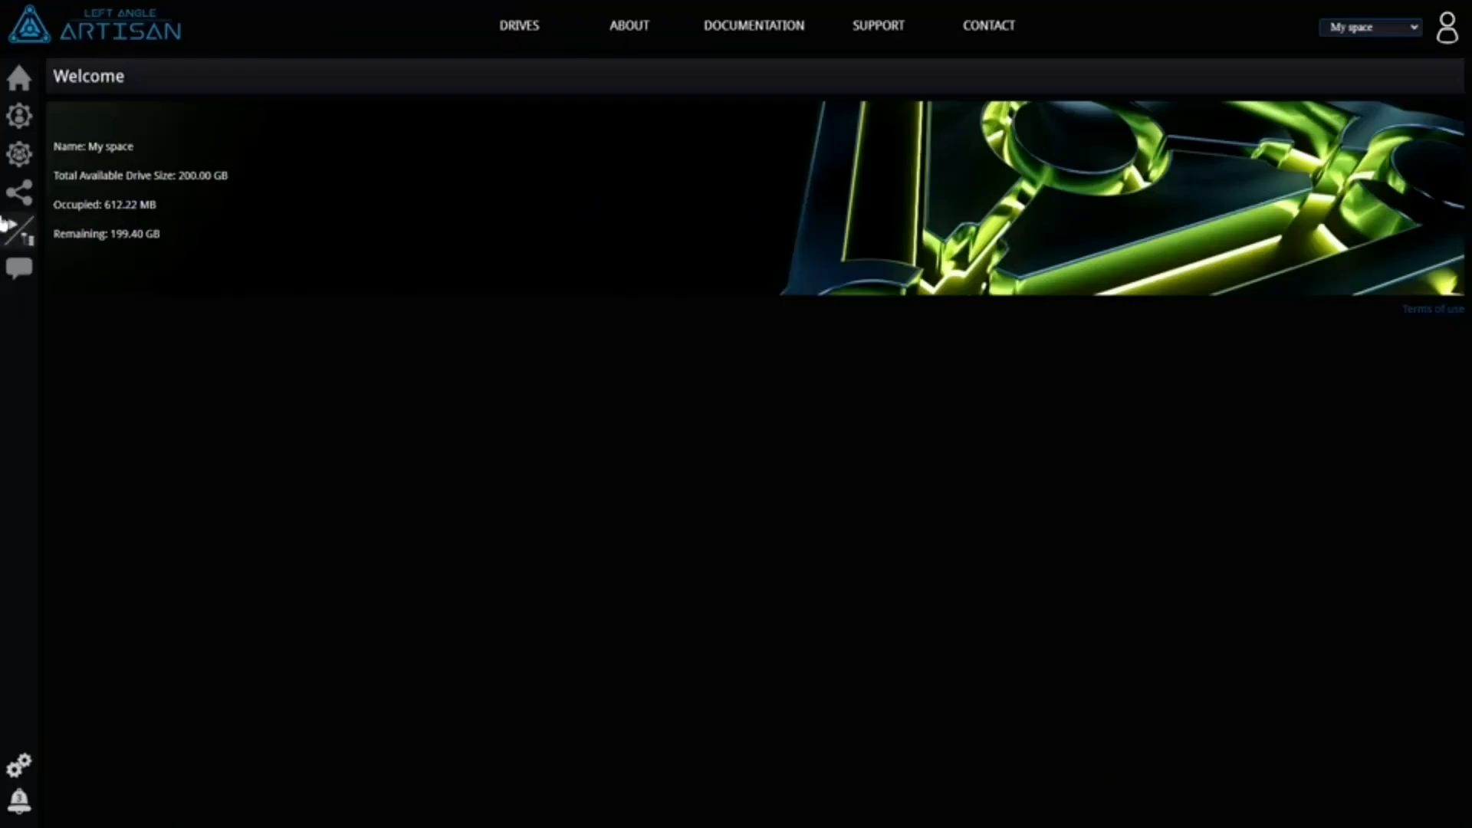
Switch to Artisan, expand Light_streaks down to the Resources folder of Light_Streaks_Reveal, and inspect the synced files.
left_click(6, 223)
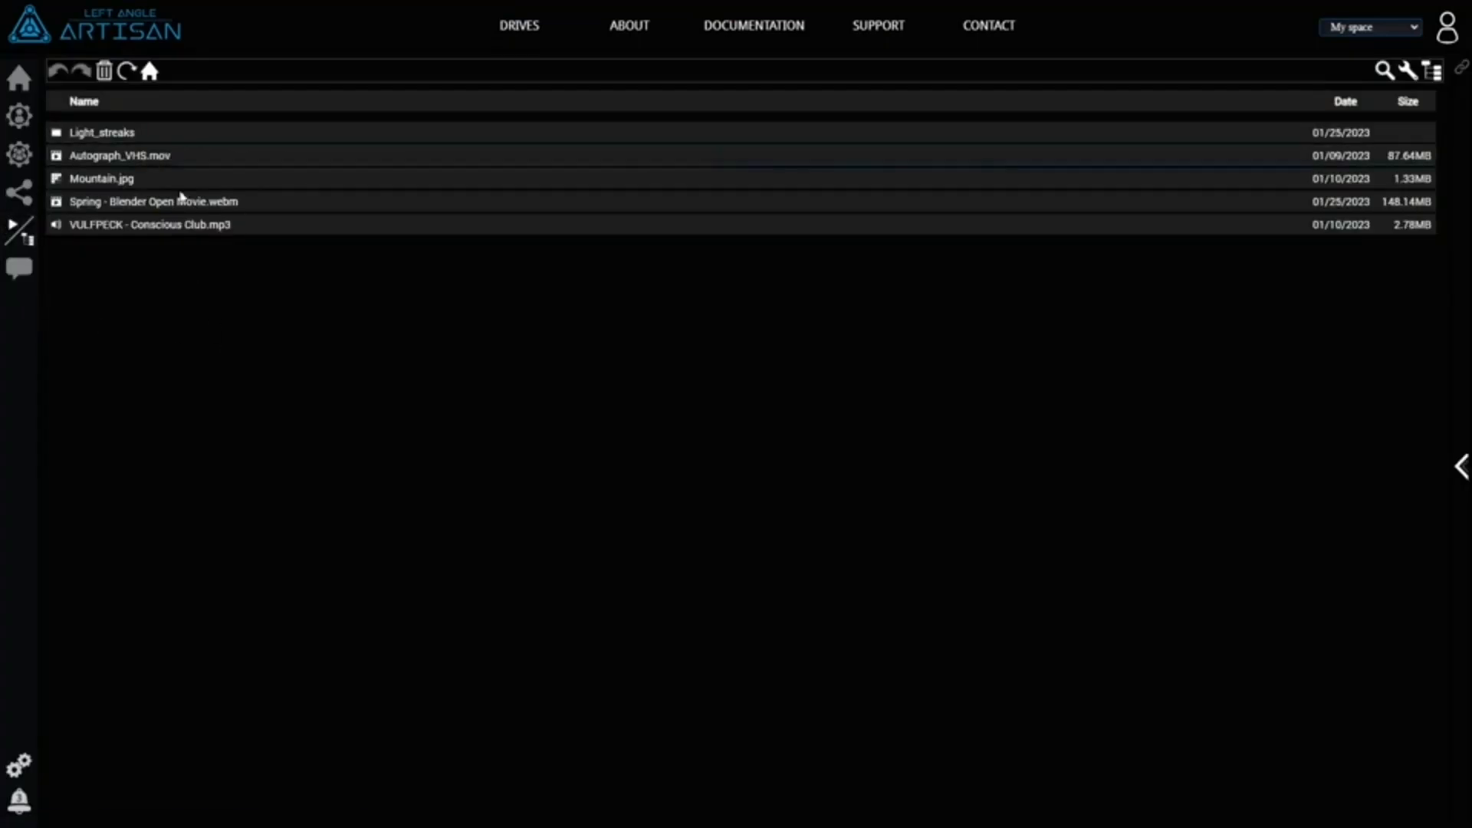
left_click(189, 138)
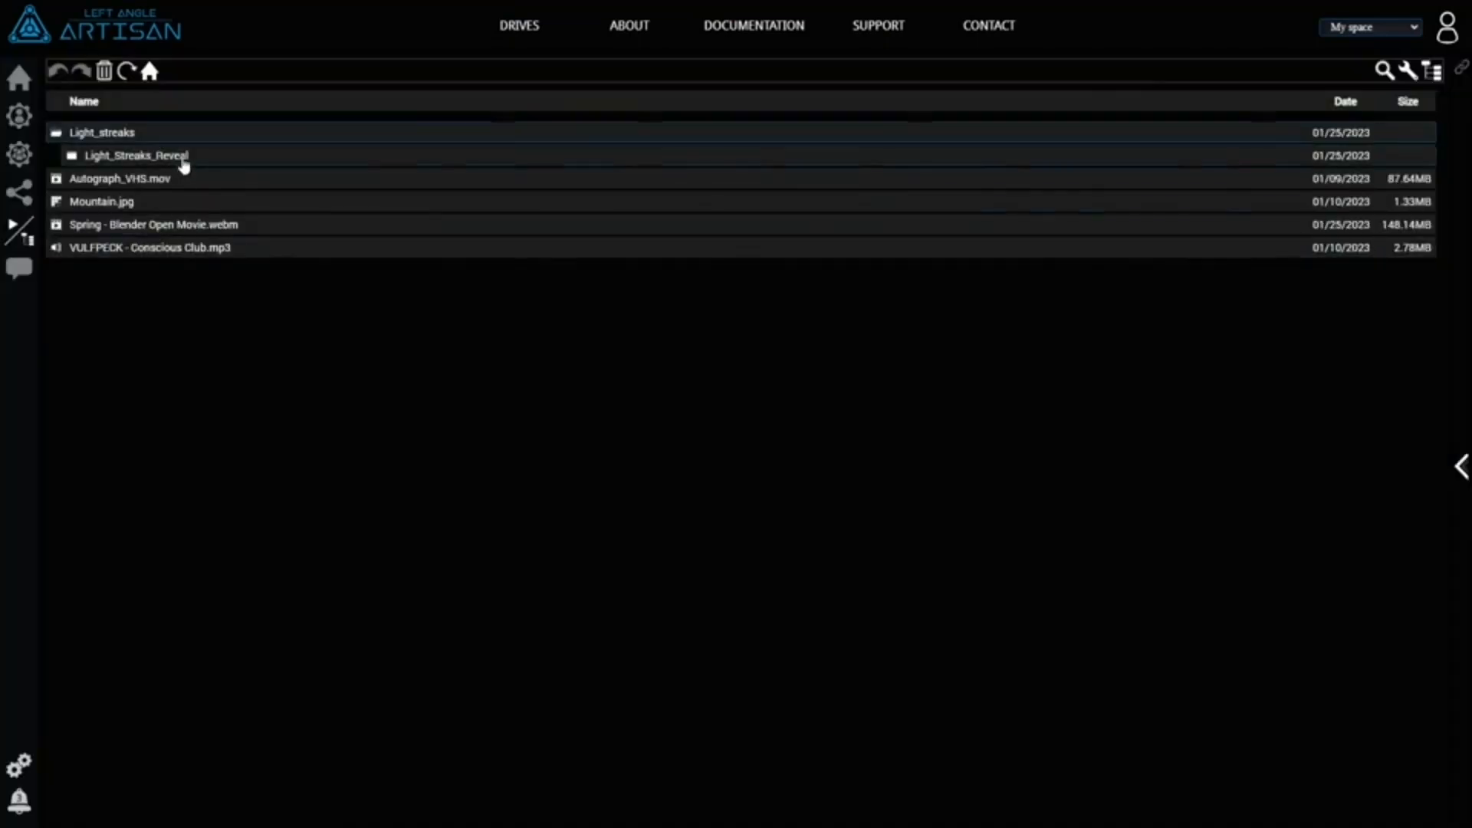
left_click(181, 157)
left_click(186, 181)
left_click(217, 226)
left_click(220, 248)
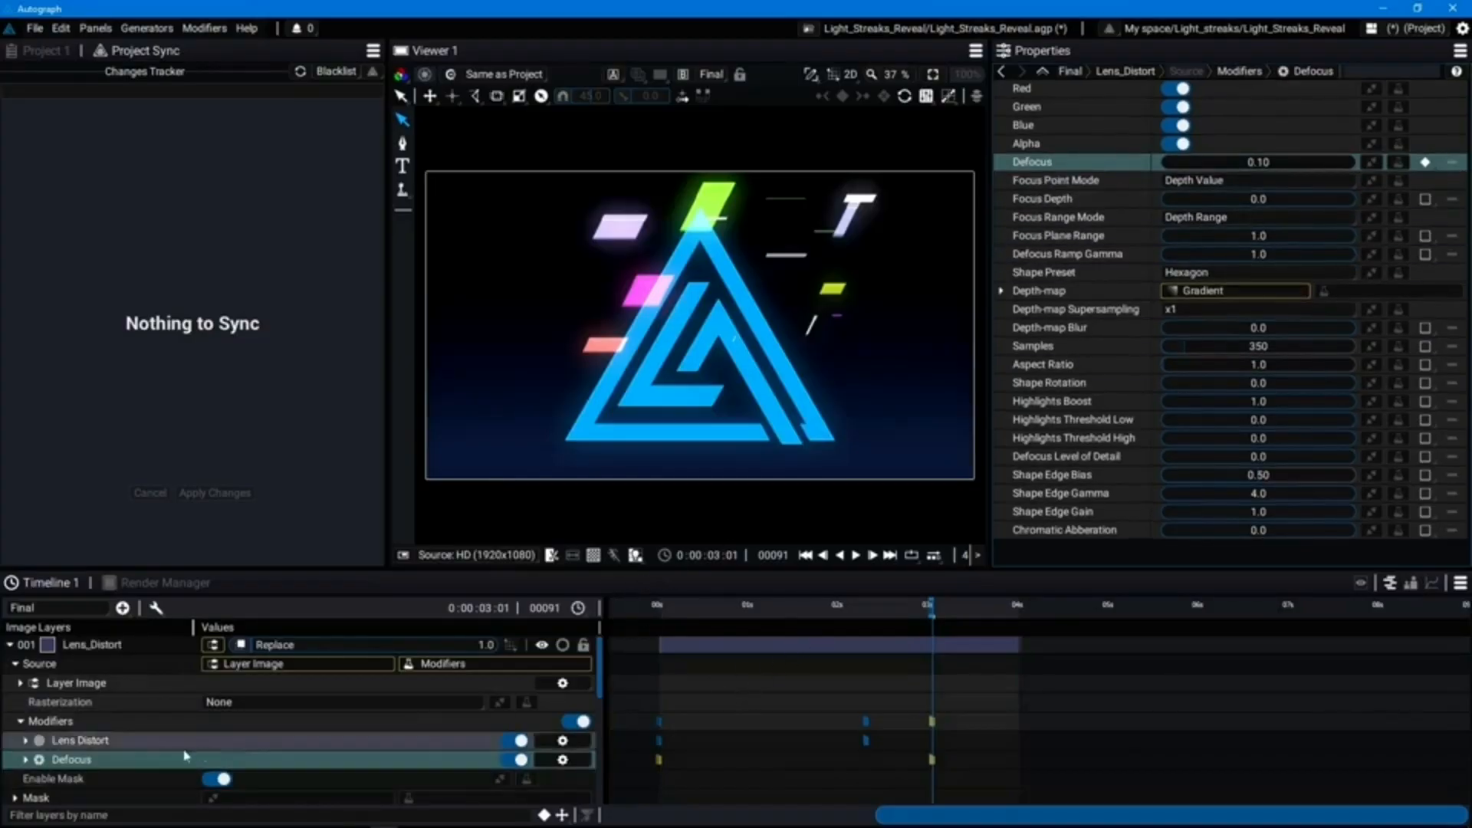
Back in Autograph, set Defocus to 215.10 at 0:00:03:01, then save and upload the updated project file to Artisan.
left_click_drag(1257, 162, 1342, 163)
key("ctrl+s")
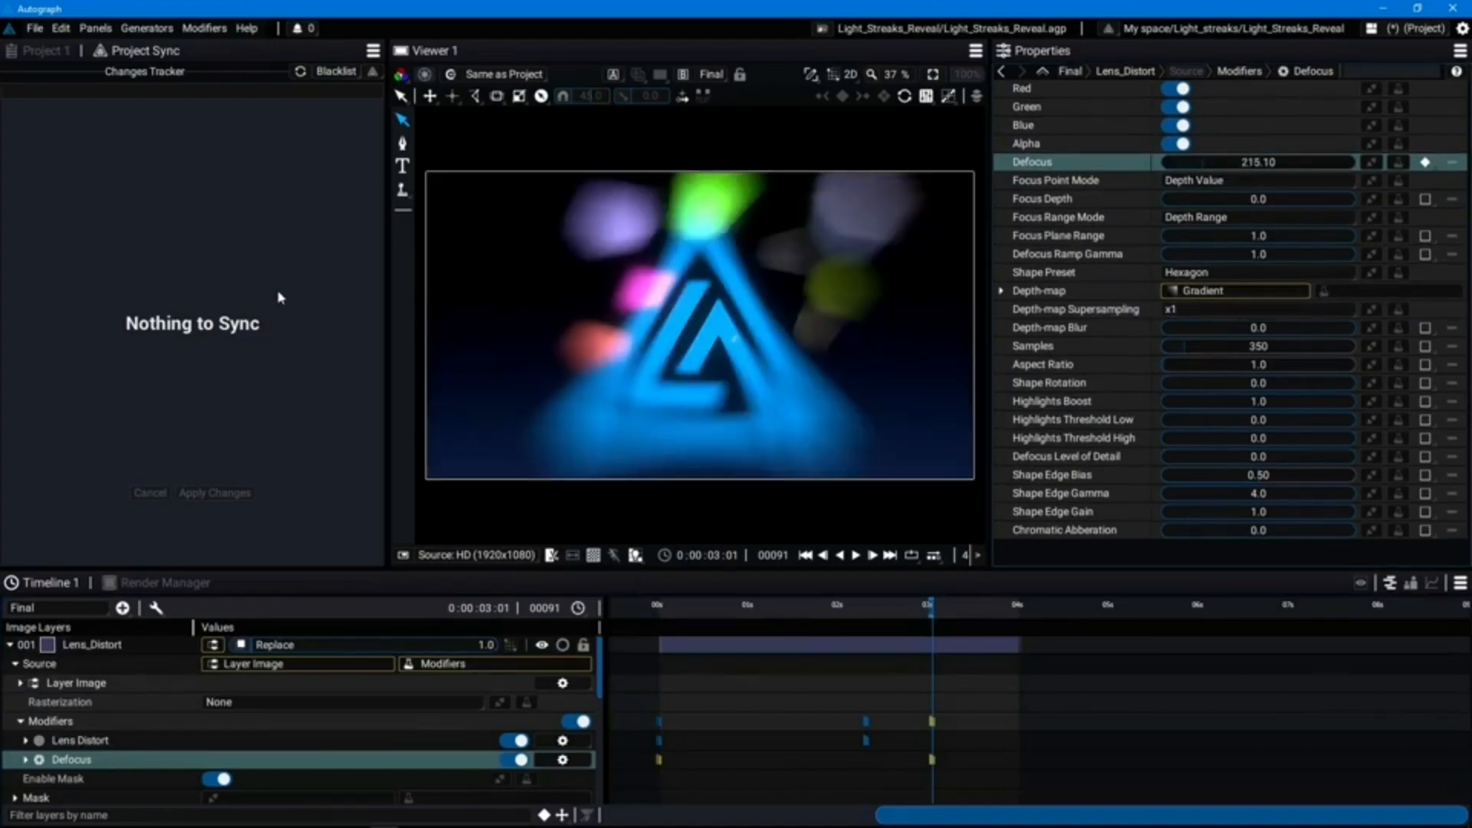
left_click(299, 73)
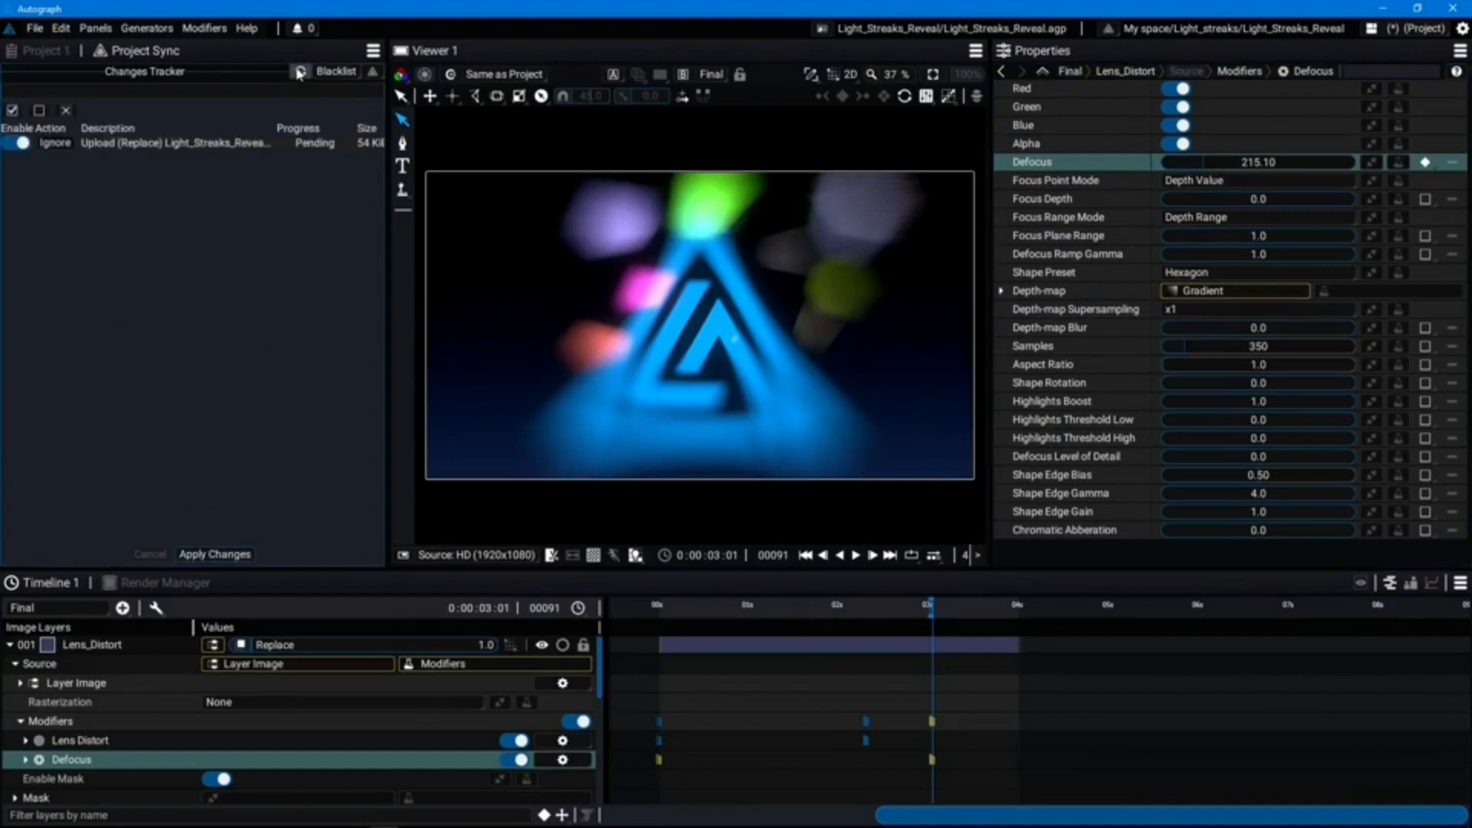
left_click(203, 555)
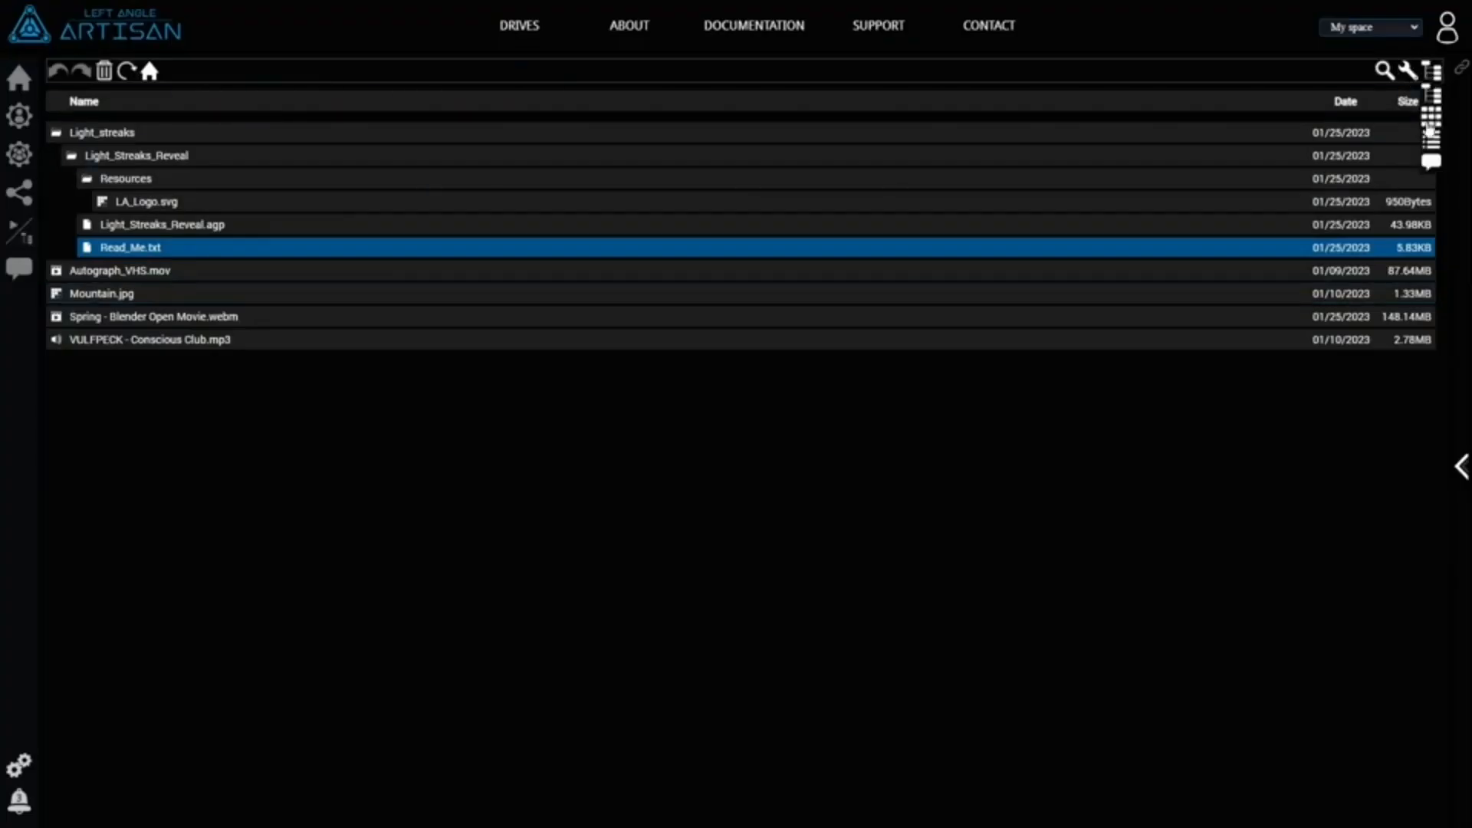
In Artisan, show the drive's files as thumbnails and open the Light_Streaks_Reveal folder inside Light_streaks.
left_click(1431, 118)
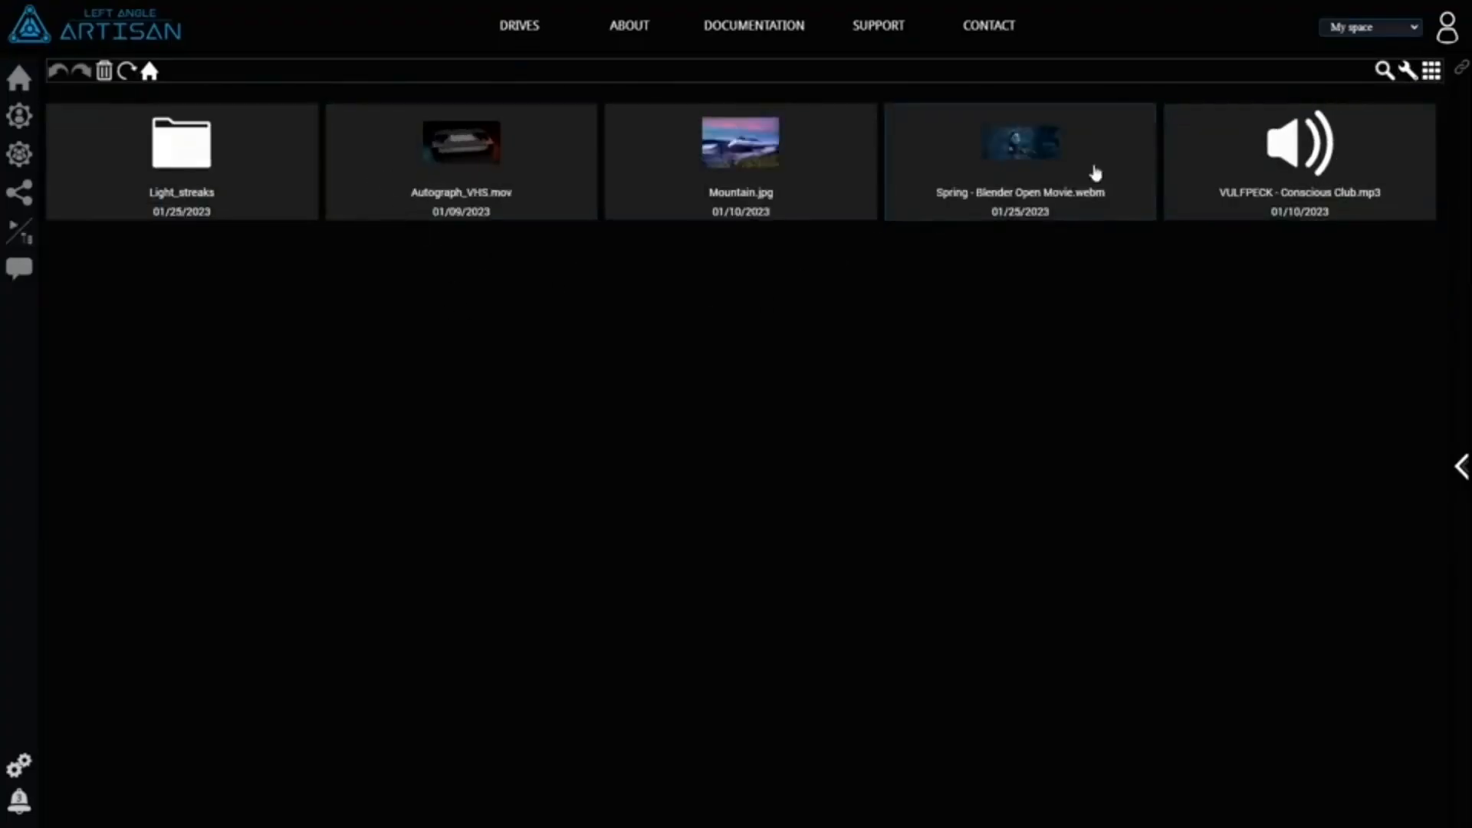
double_click(181, 146)
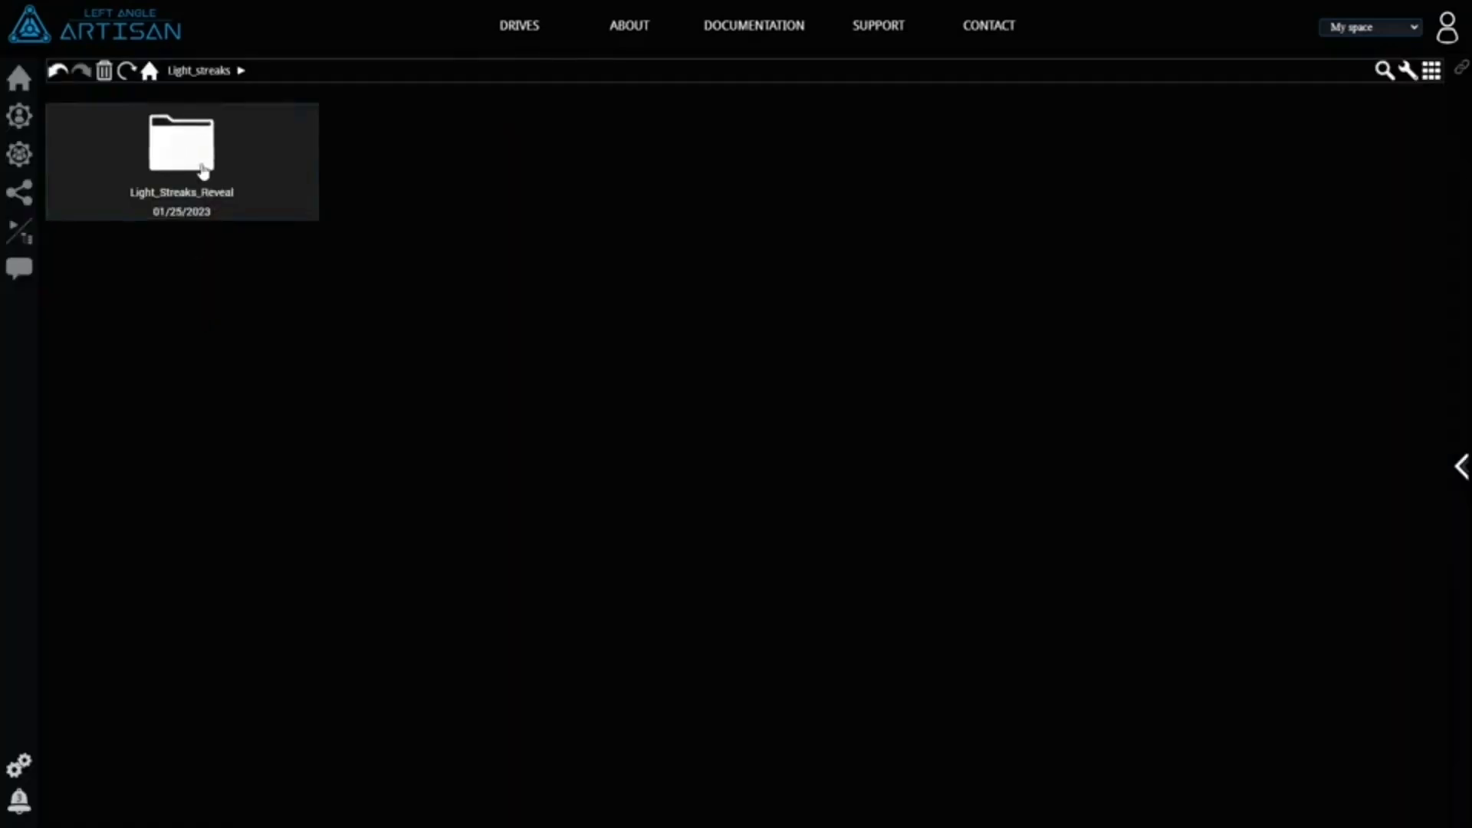
double_click(203, 170)
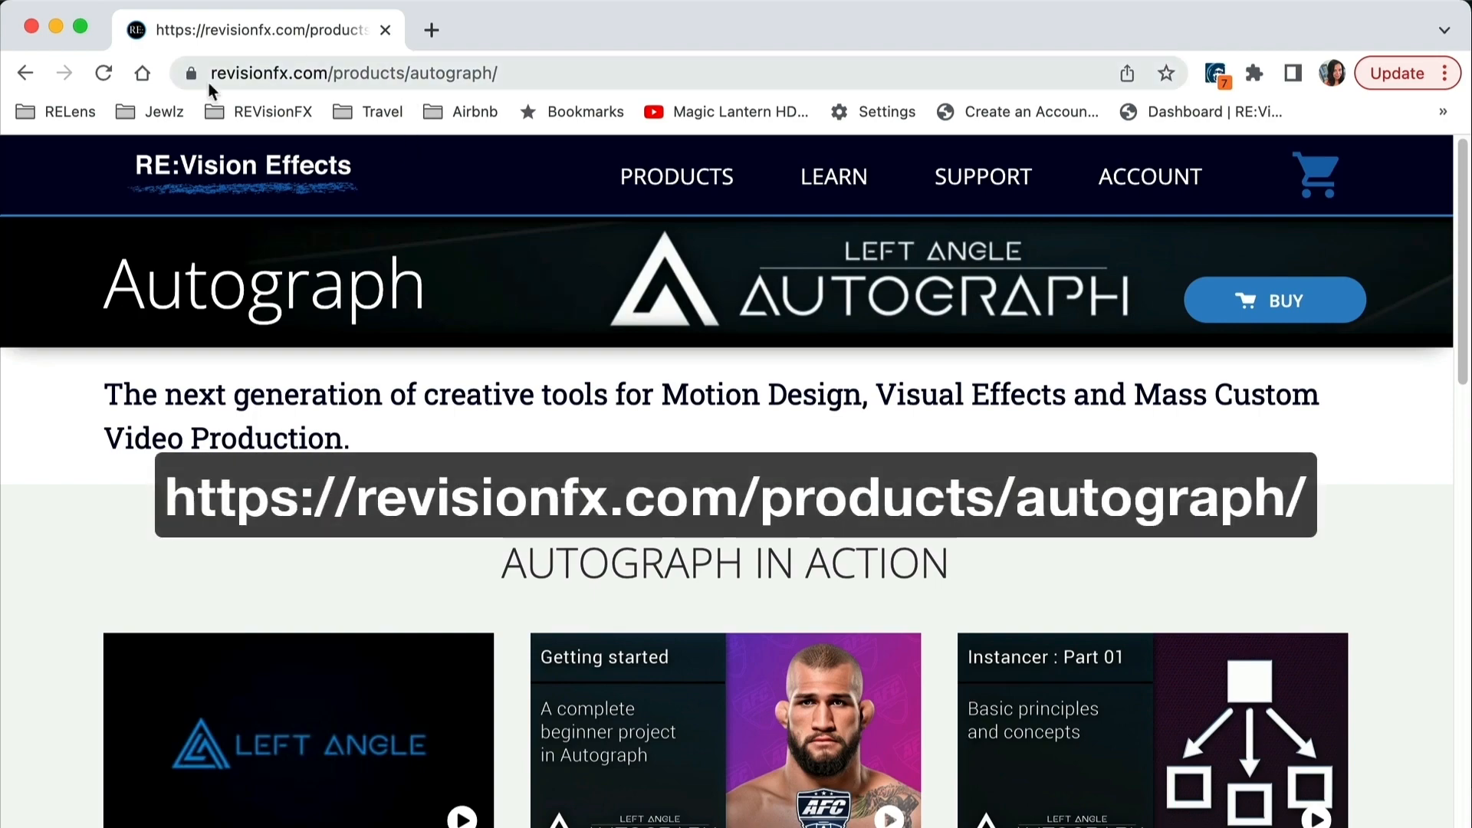
Browse the RE:Vision Effects Autograph product page in the web browser, covering features, download, system requirements and purchase options.
scroll(627, 349, "down", 15)
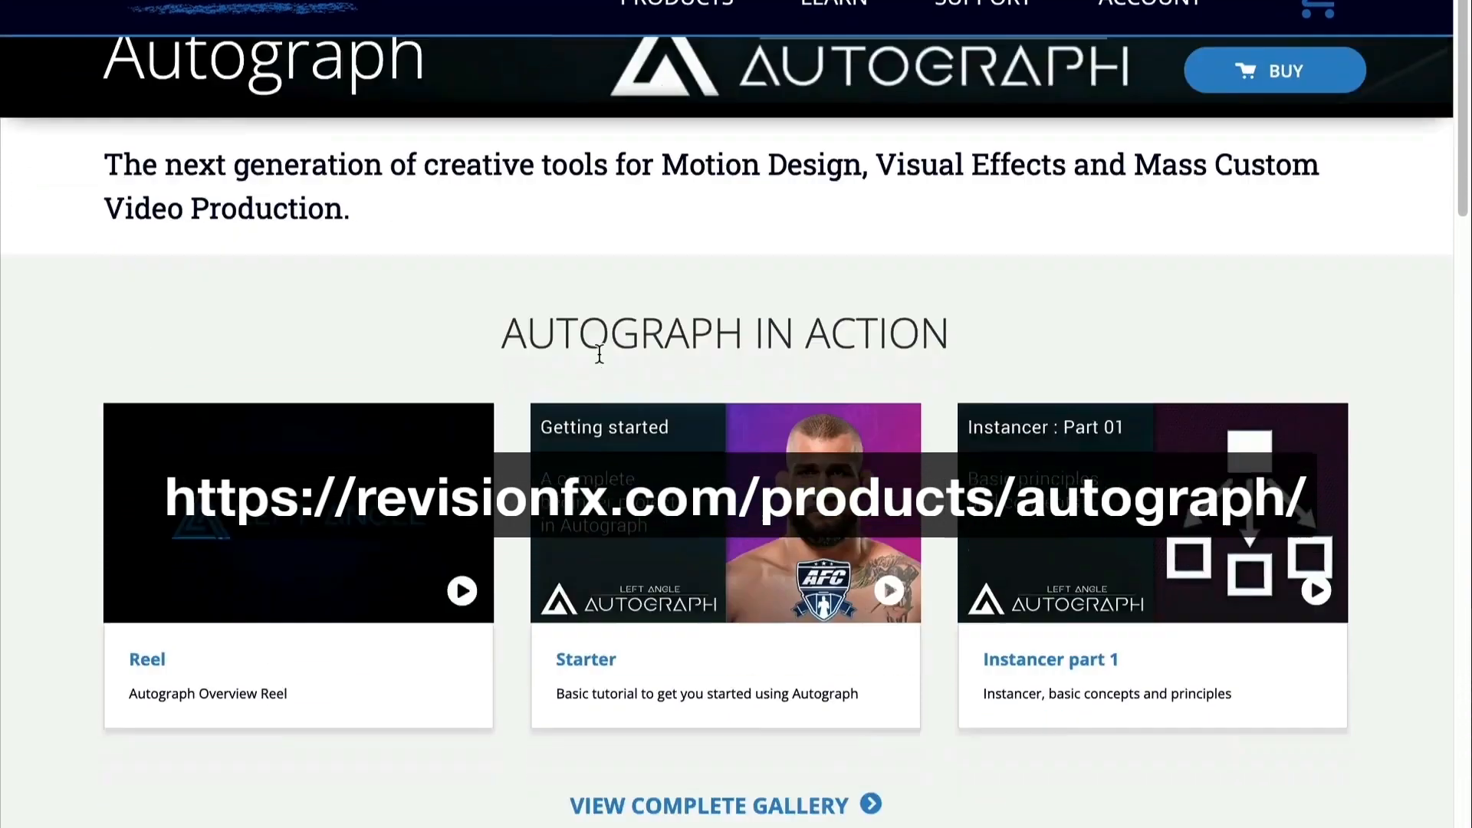
scroll(599, 254, "down", 10)
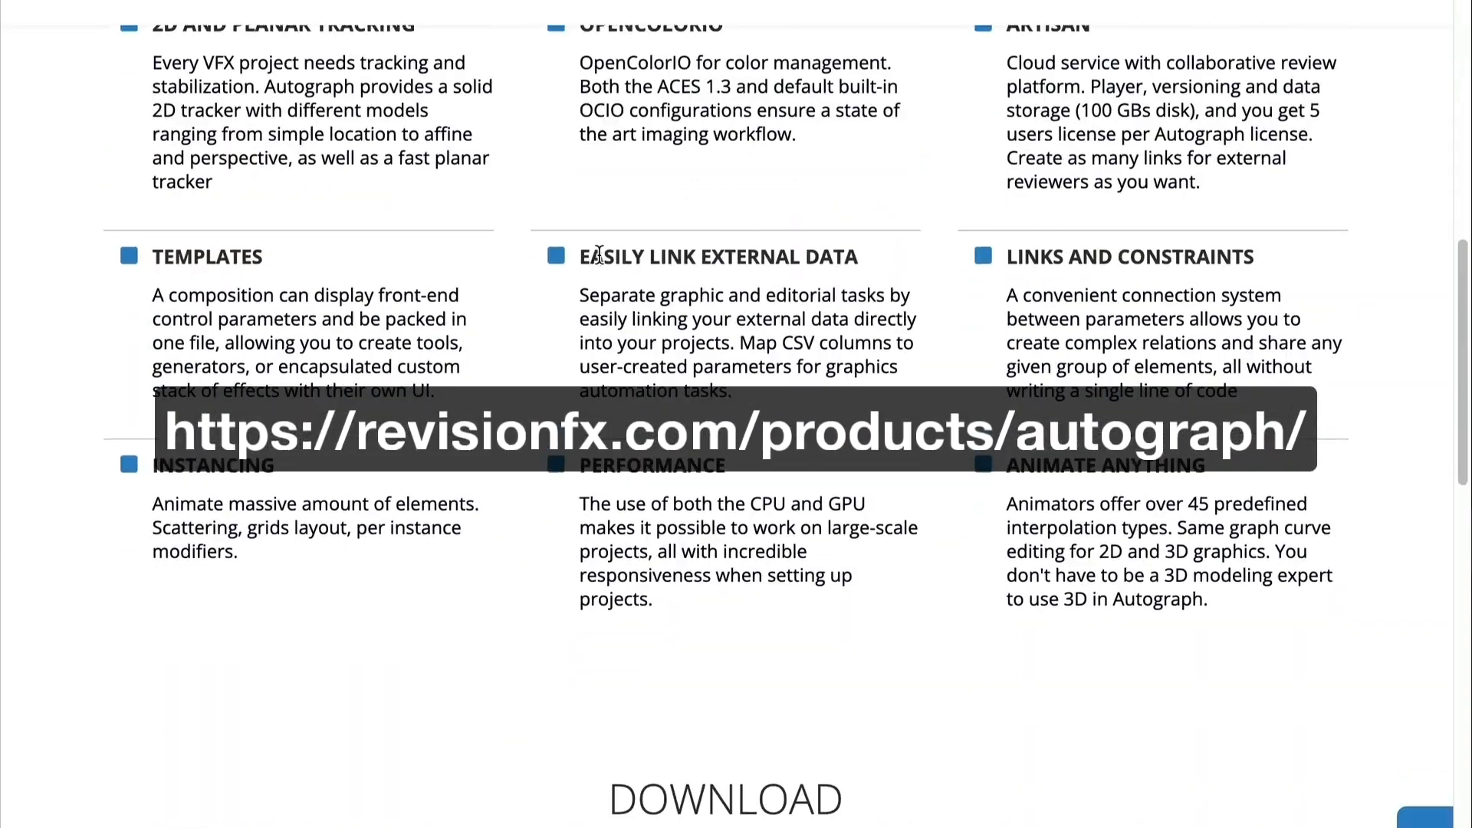
left_click(370, 602)
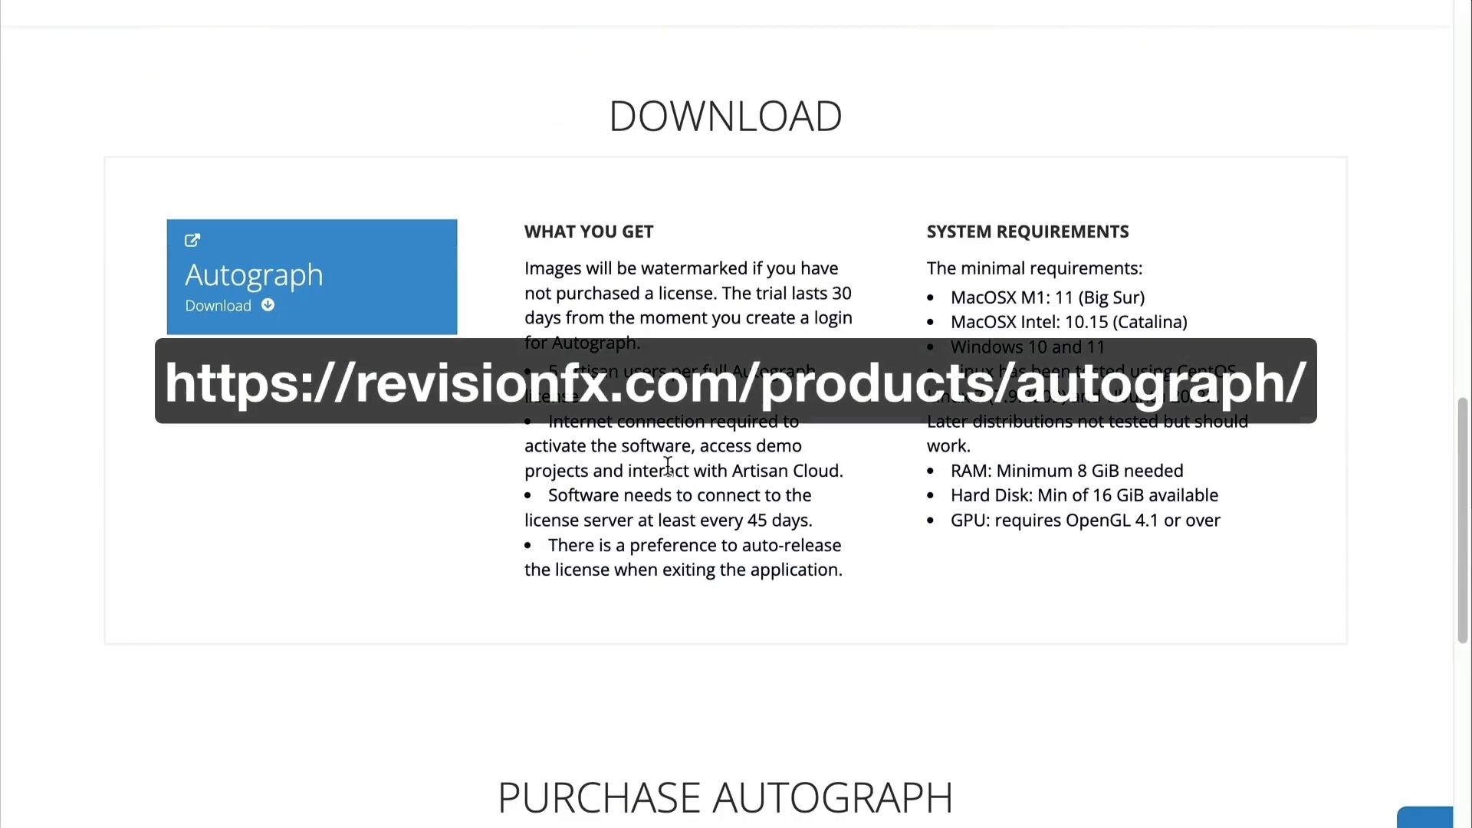
scroll(668, 464, "down", 10)
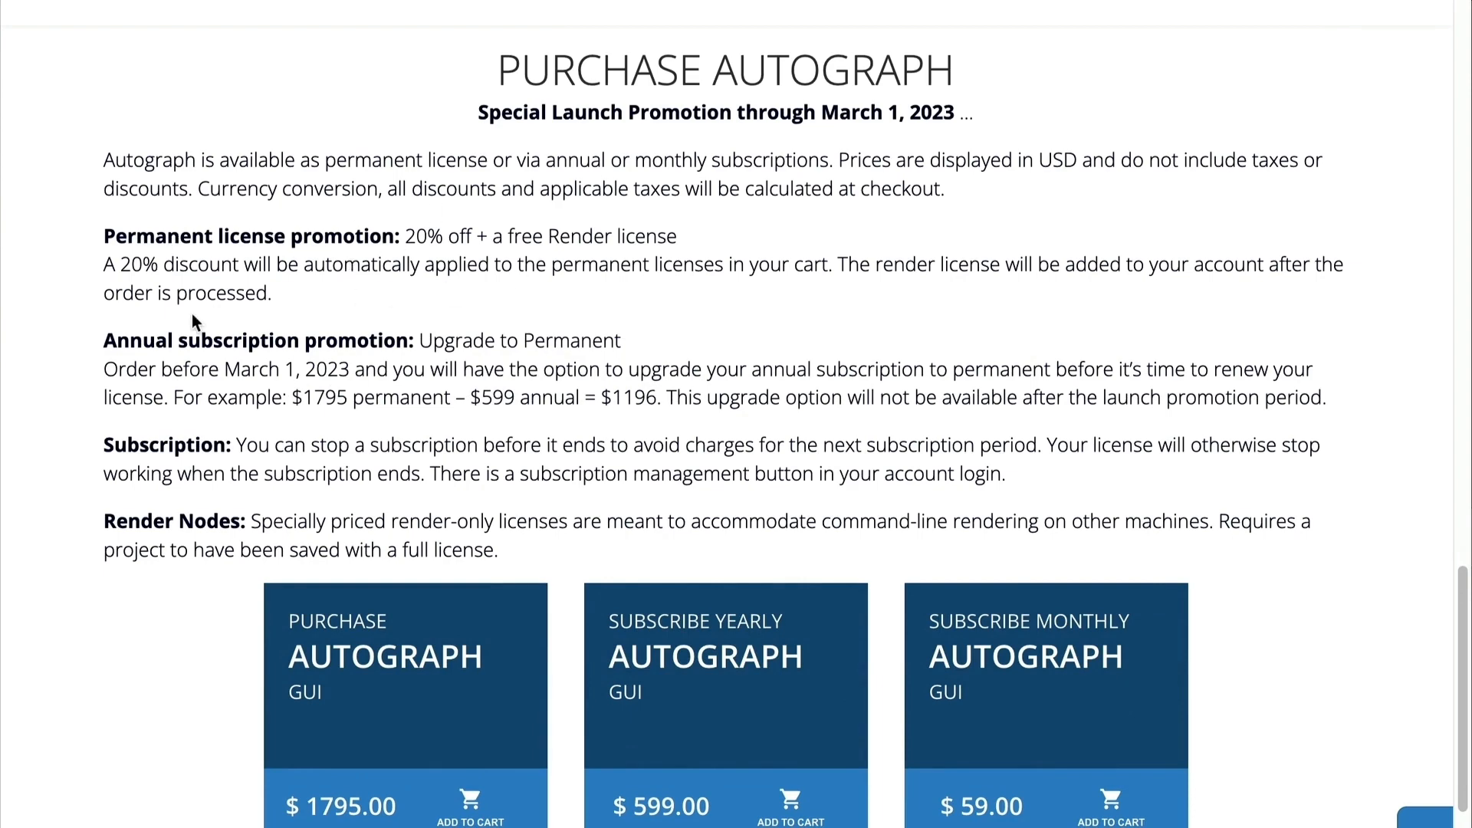
scroll(536, 498, "down", 3)
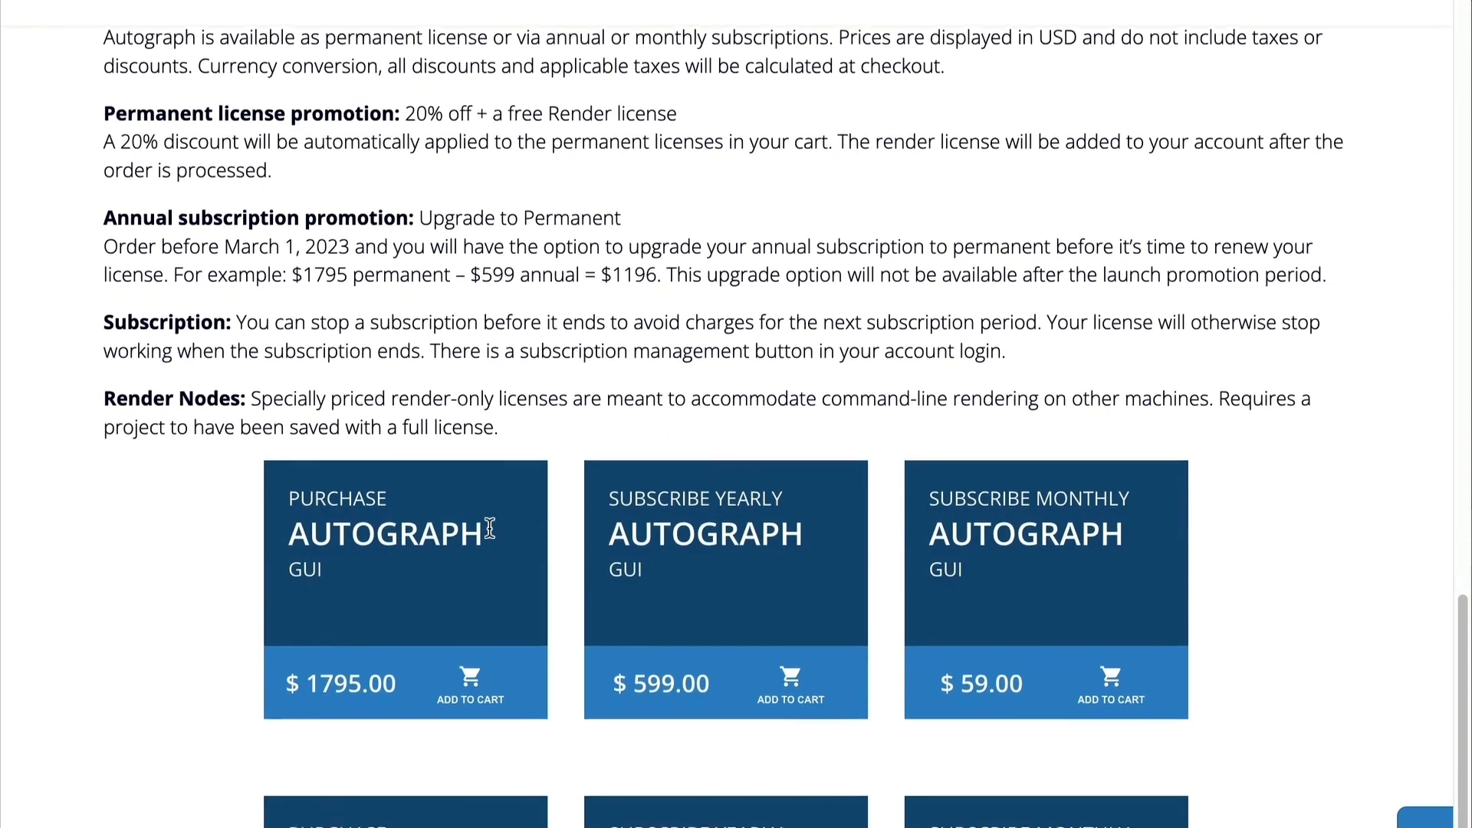
scroll(491, 537, "down", 2)
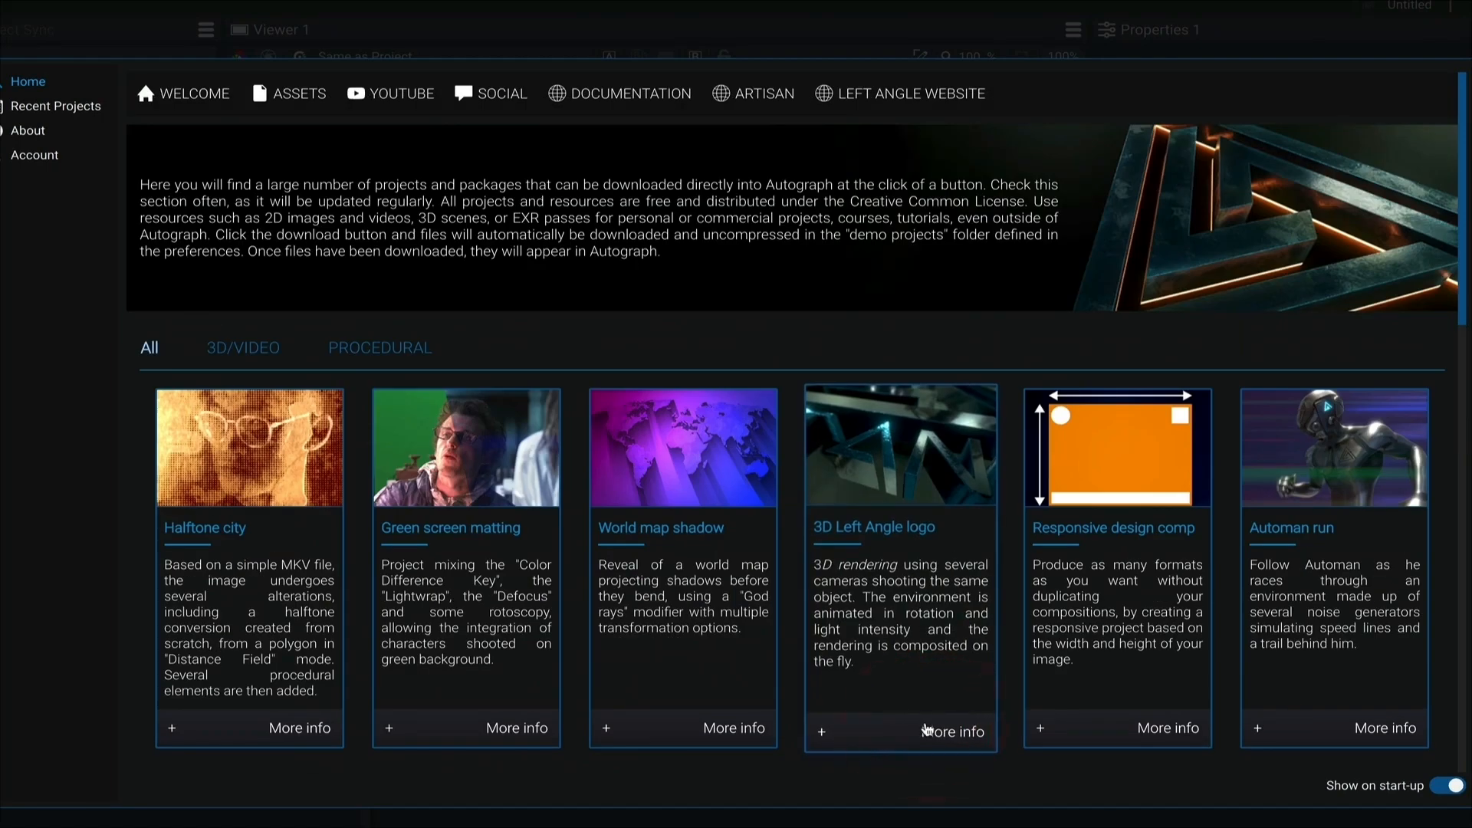
In Autograph, browse the welcome screen's downloadable assets and download the Automan run project.
scroll(929, 714, "down", 6)
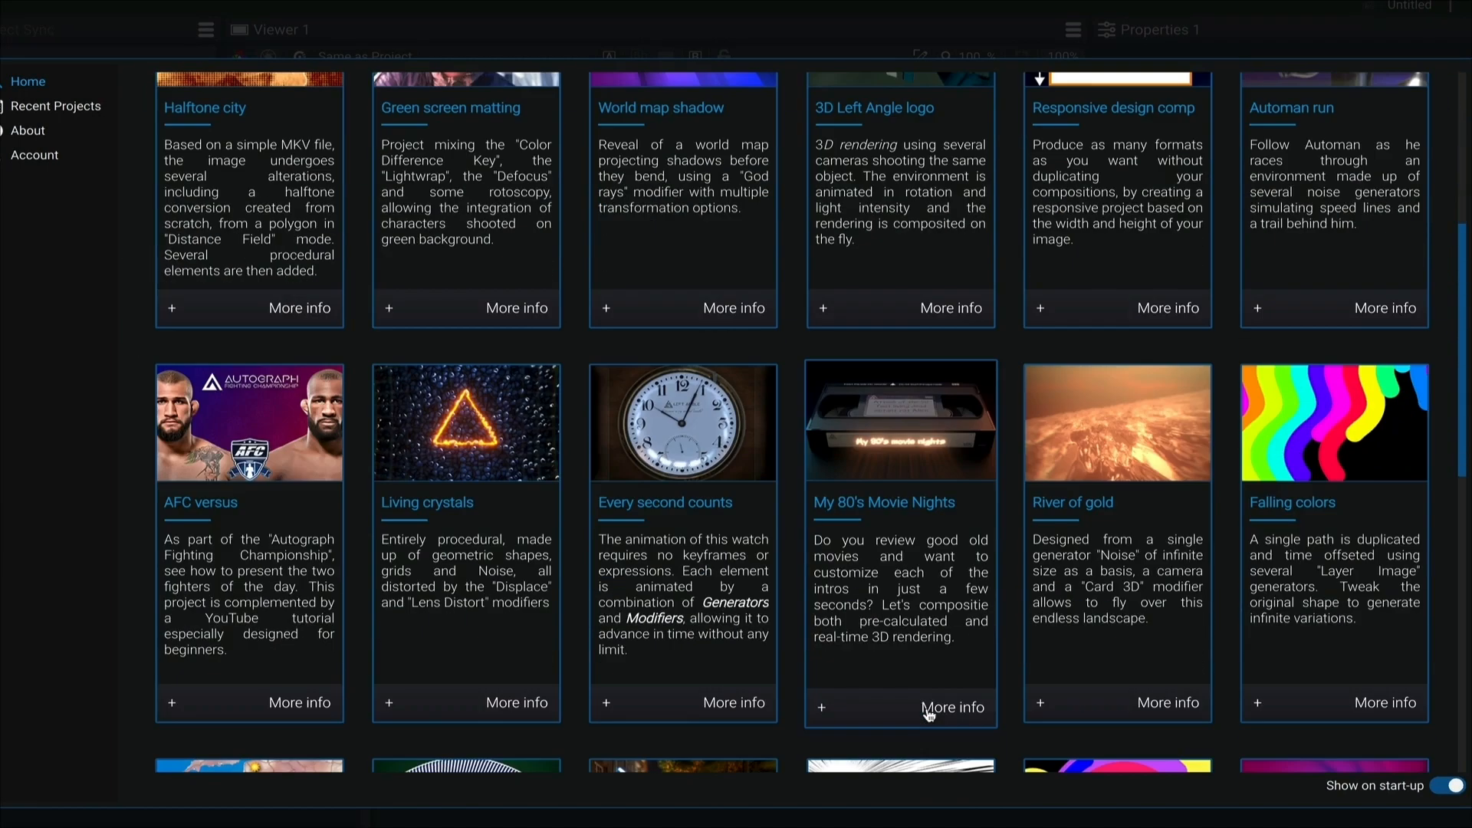
scroll(929, 717, "up", 4)
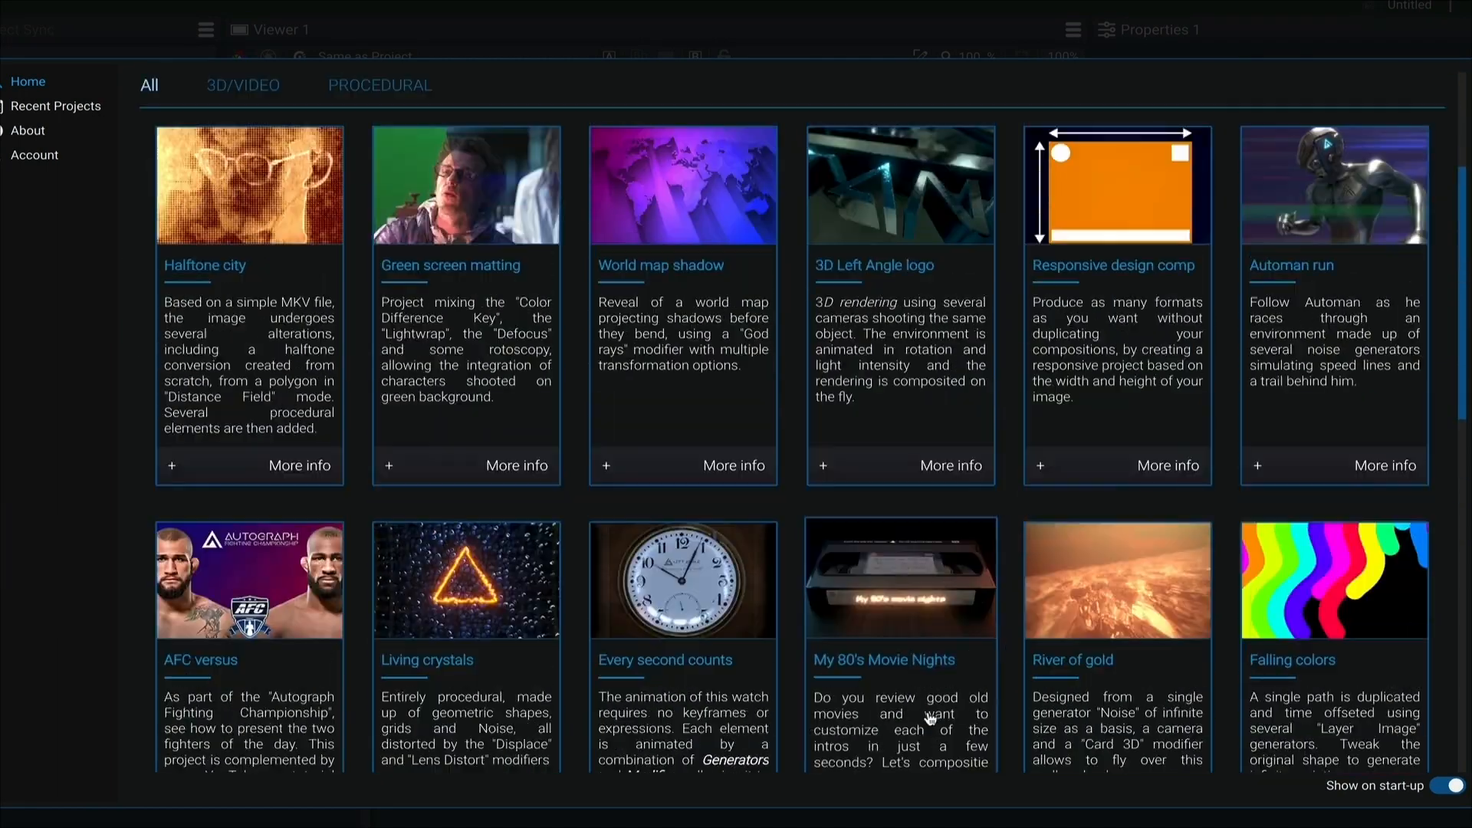
scroll(930, 718, "up", 1)
left_click(1290, 324)
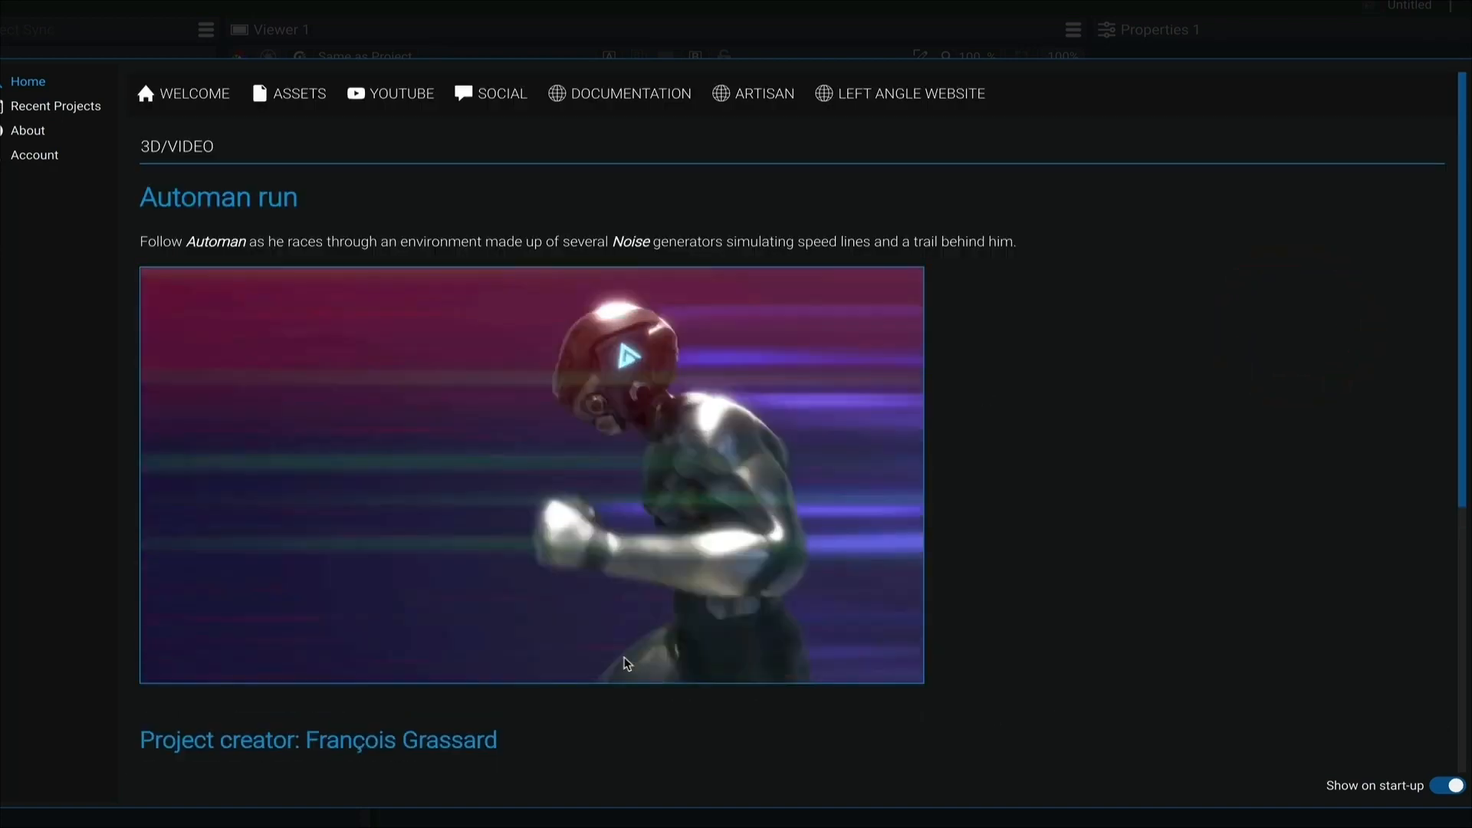
scroll(627, 661, "down", 1)
scroll(627, 661, "down", 2)
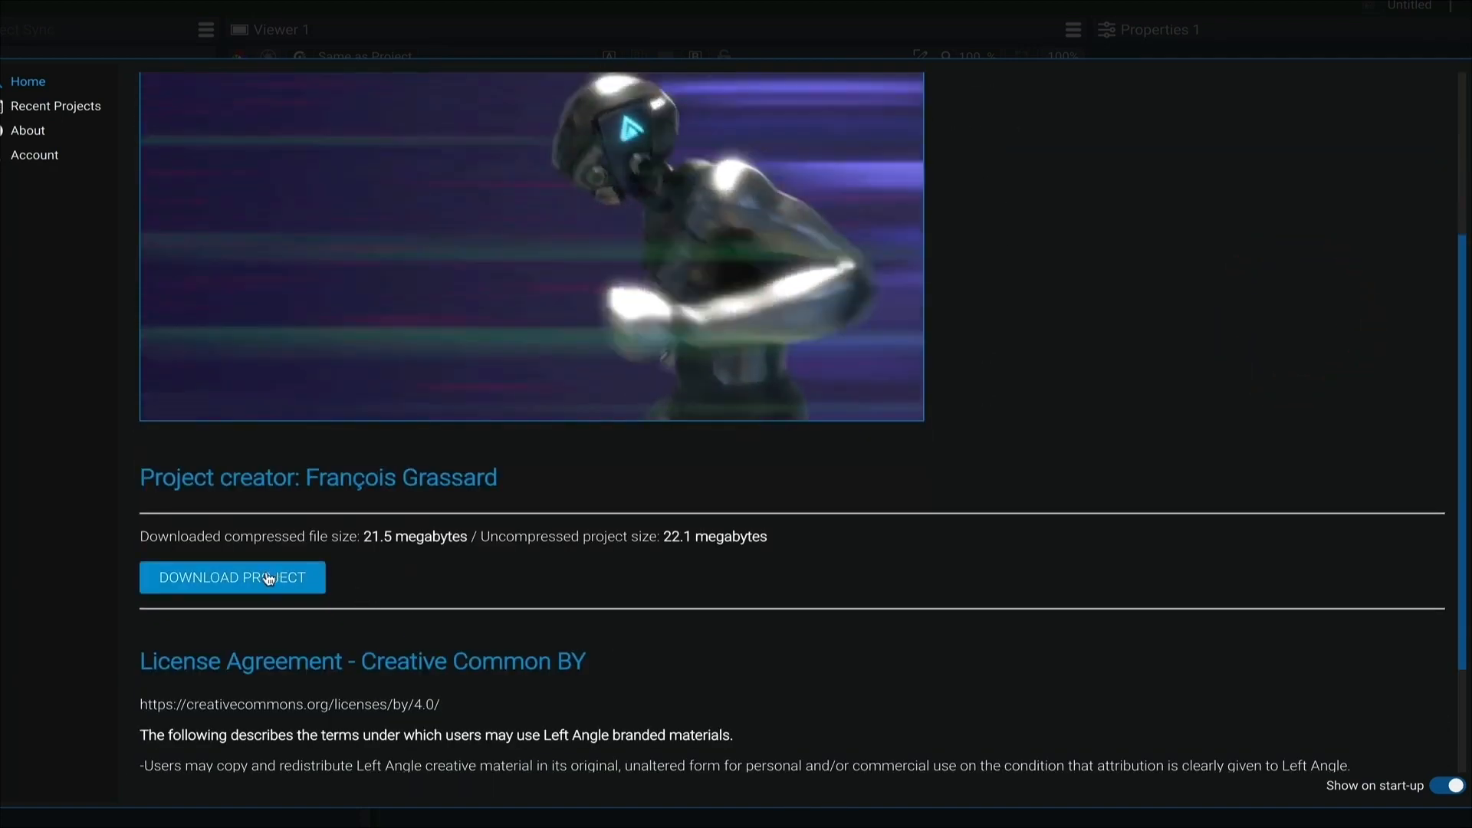
left_click(266, 577)
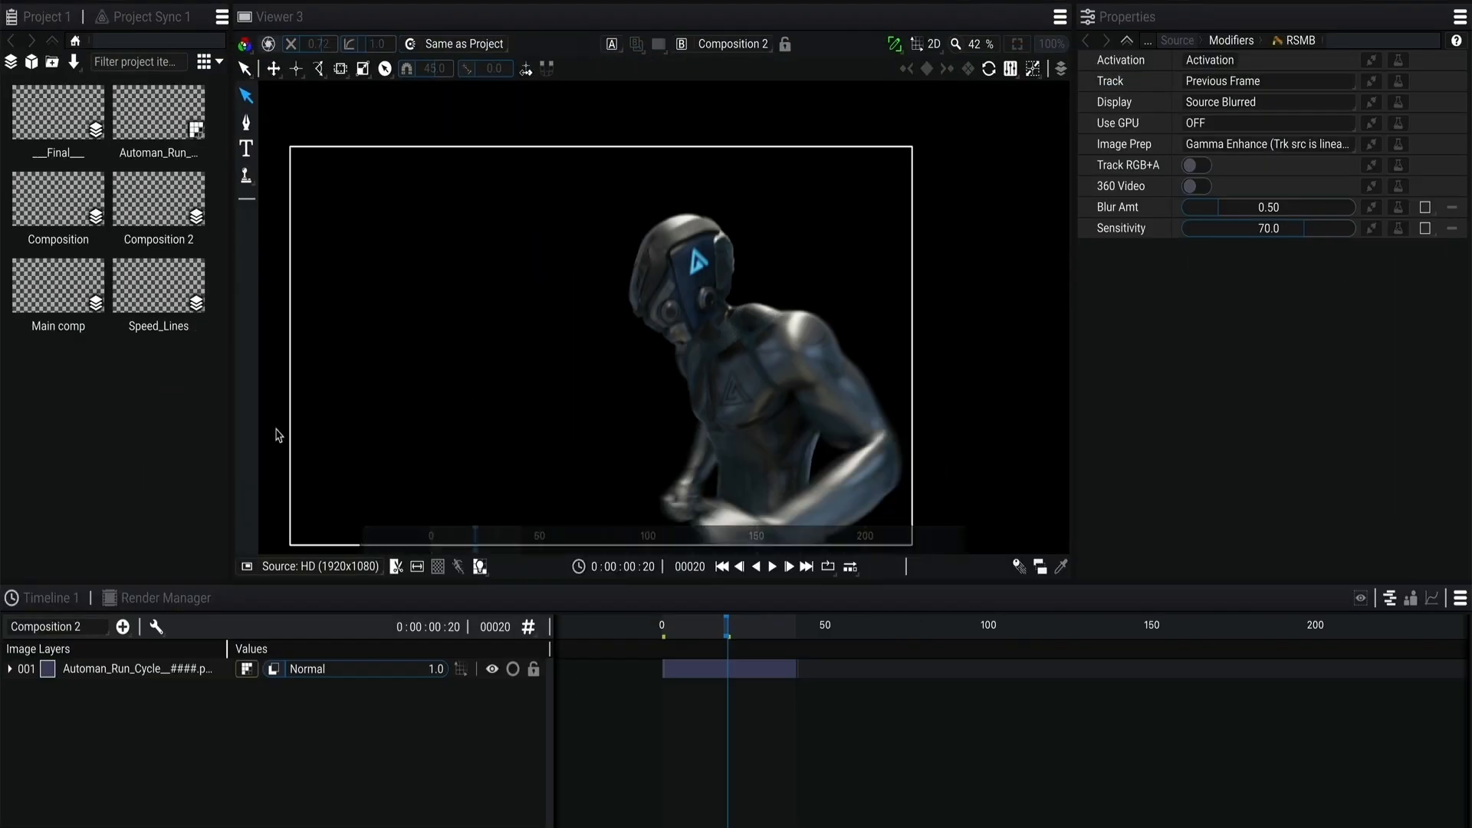
Open the Main comp composition of the Automan run project and scrub through its timeline.
left_click(48, 322)
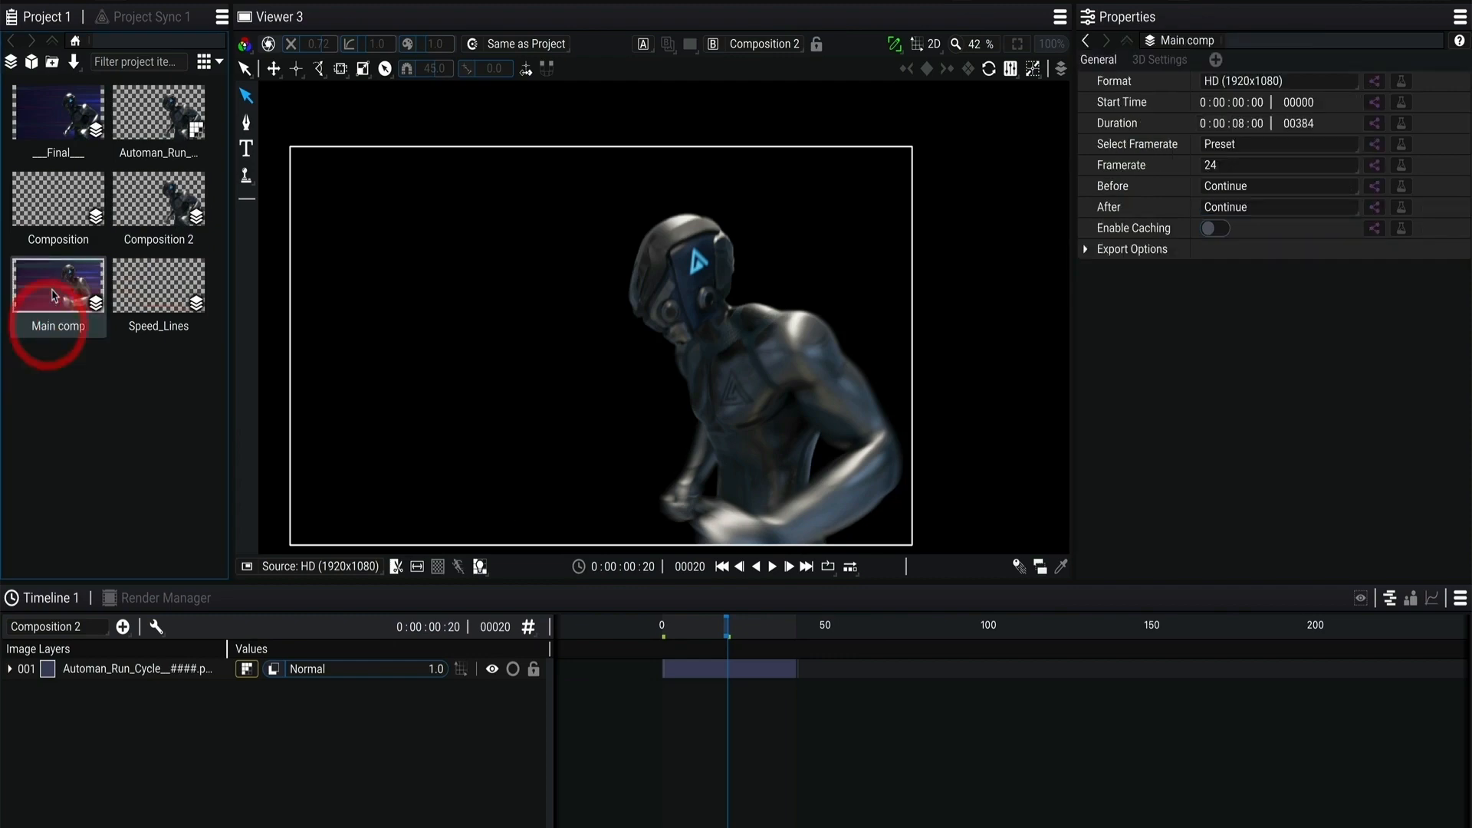
double_click(53, 296)
left_click_drag(694, 623, 873, 618)
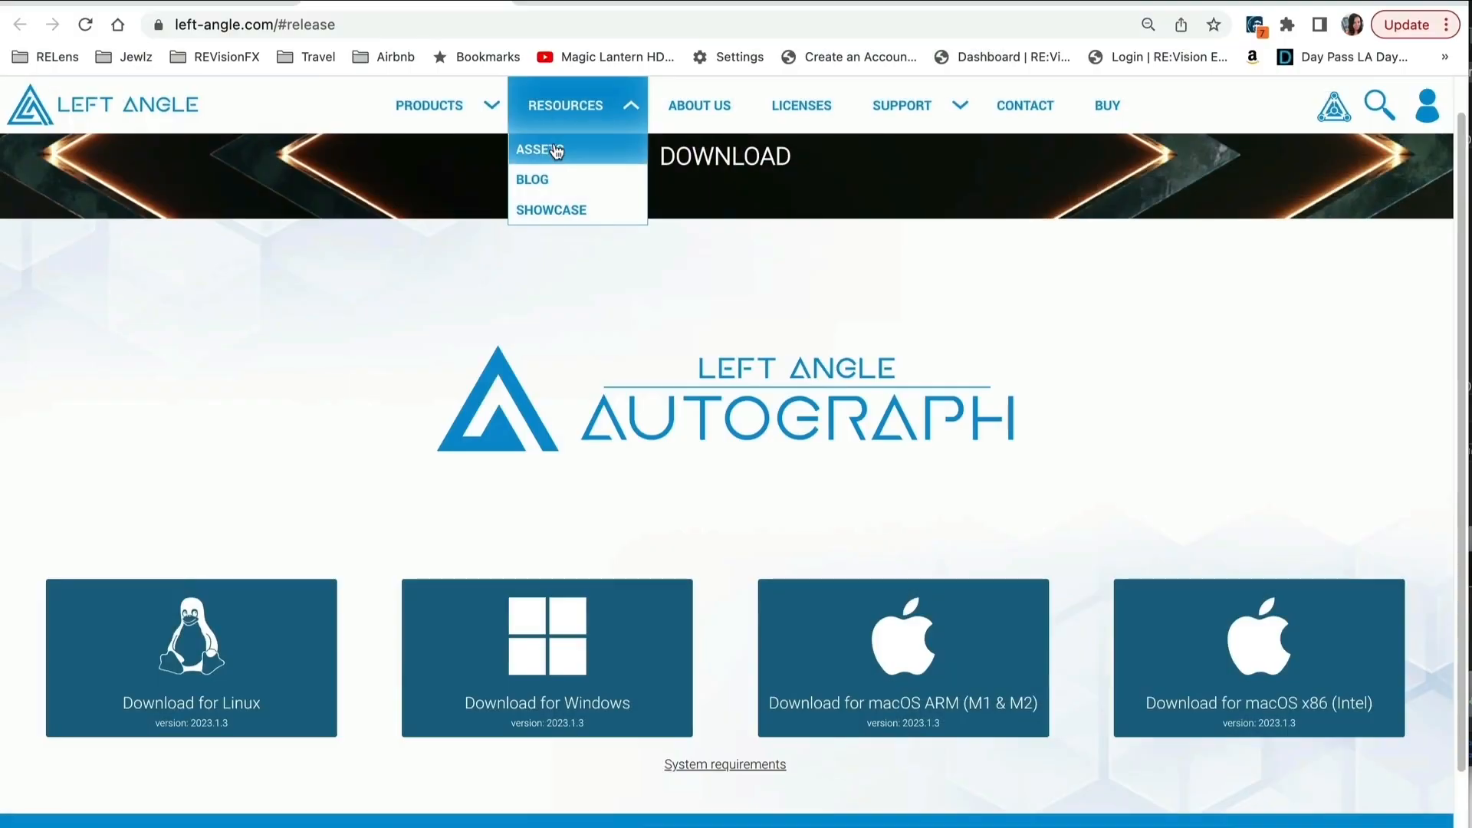
In the web browser, browse the Left Angle website's Assets page and the Getting Started interface overview in the Autograph documentation.
left_click(552, 148)
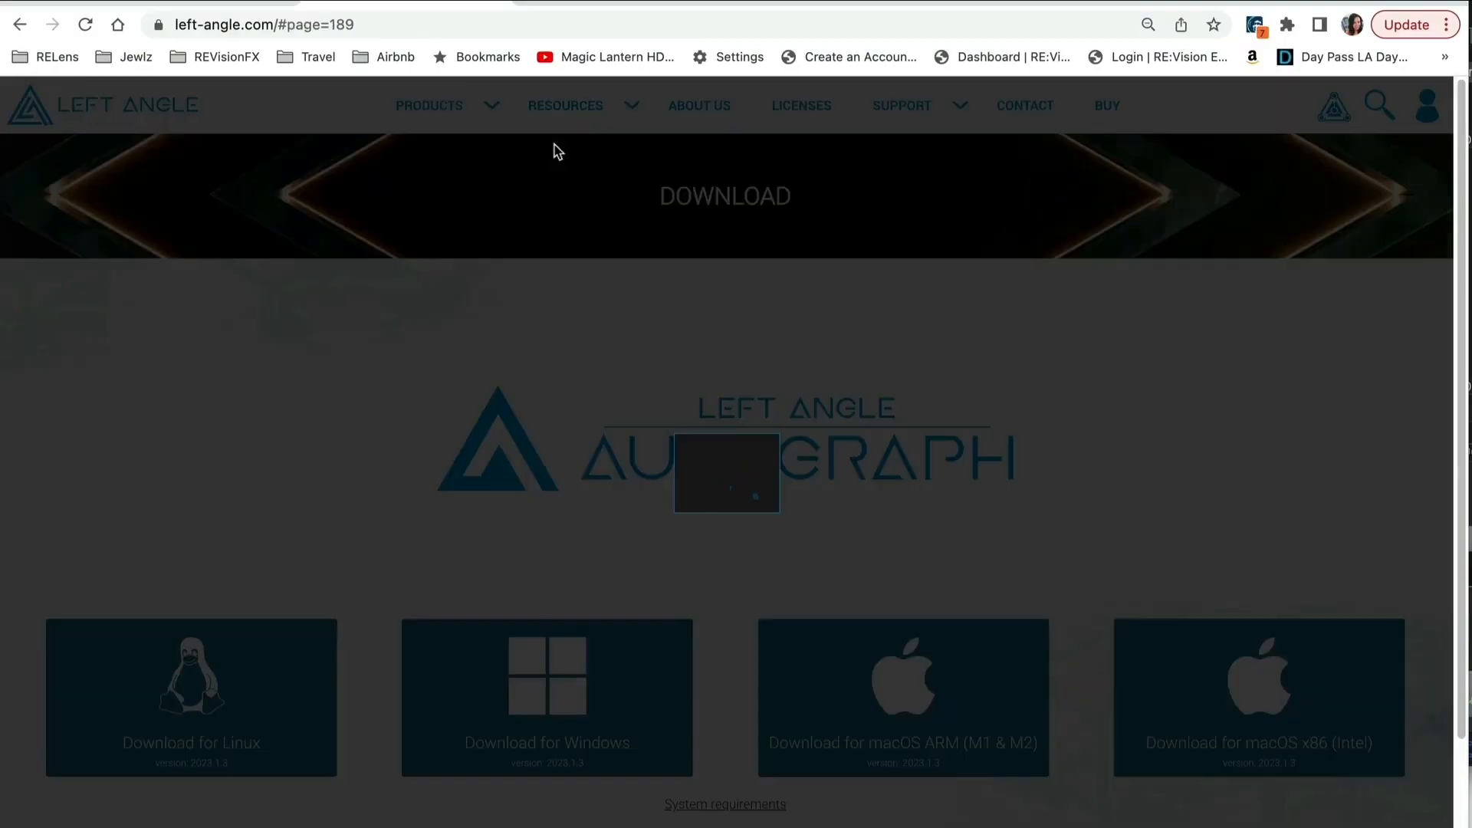
scroll(836, 563, "down", 10)
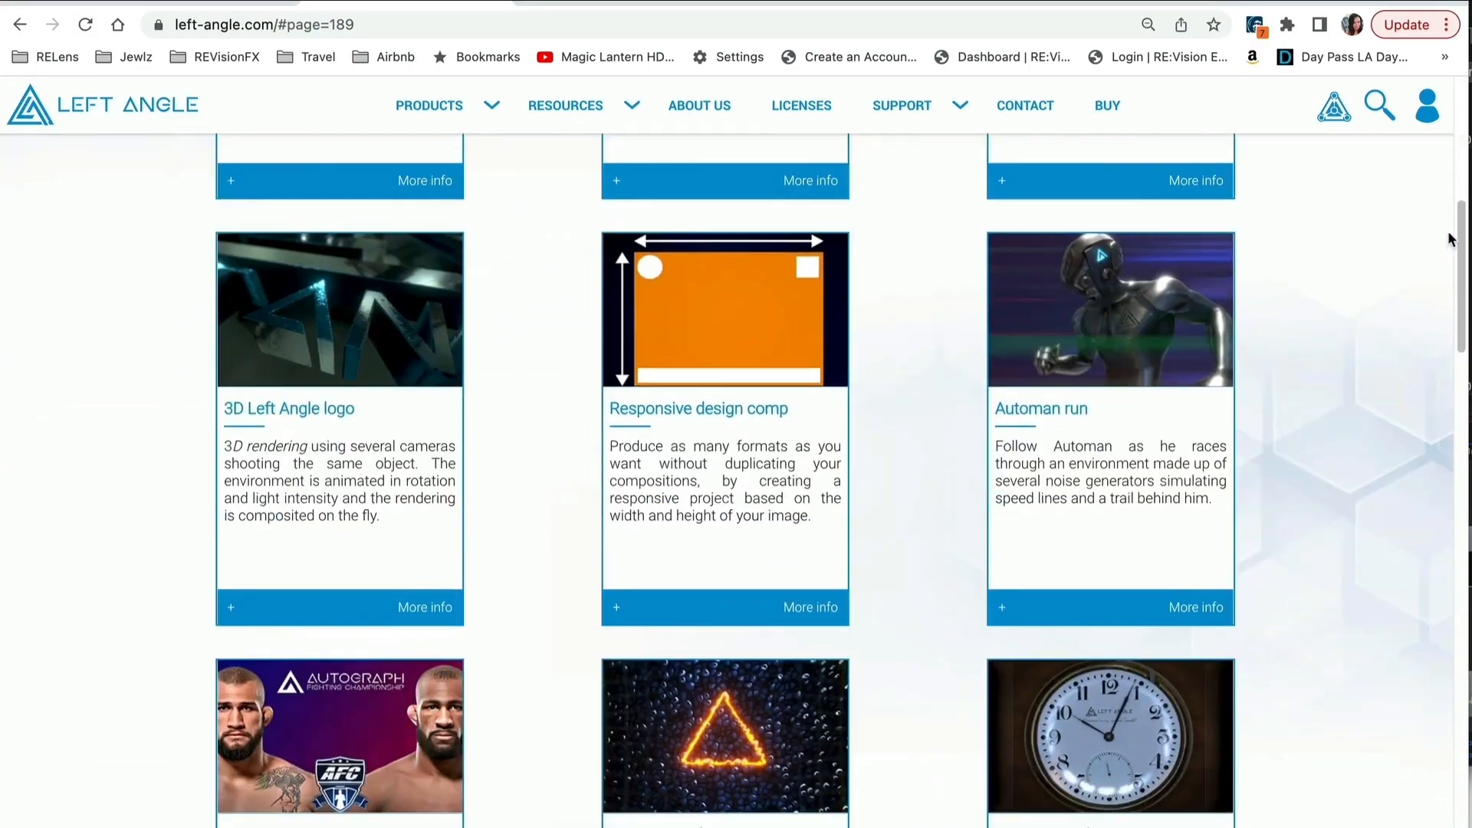
scroll(1465, 285, "down", 6)
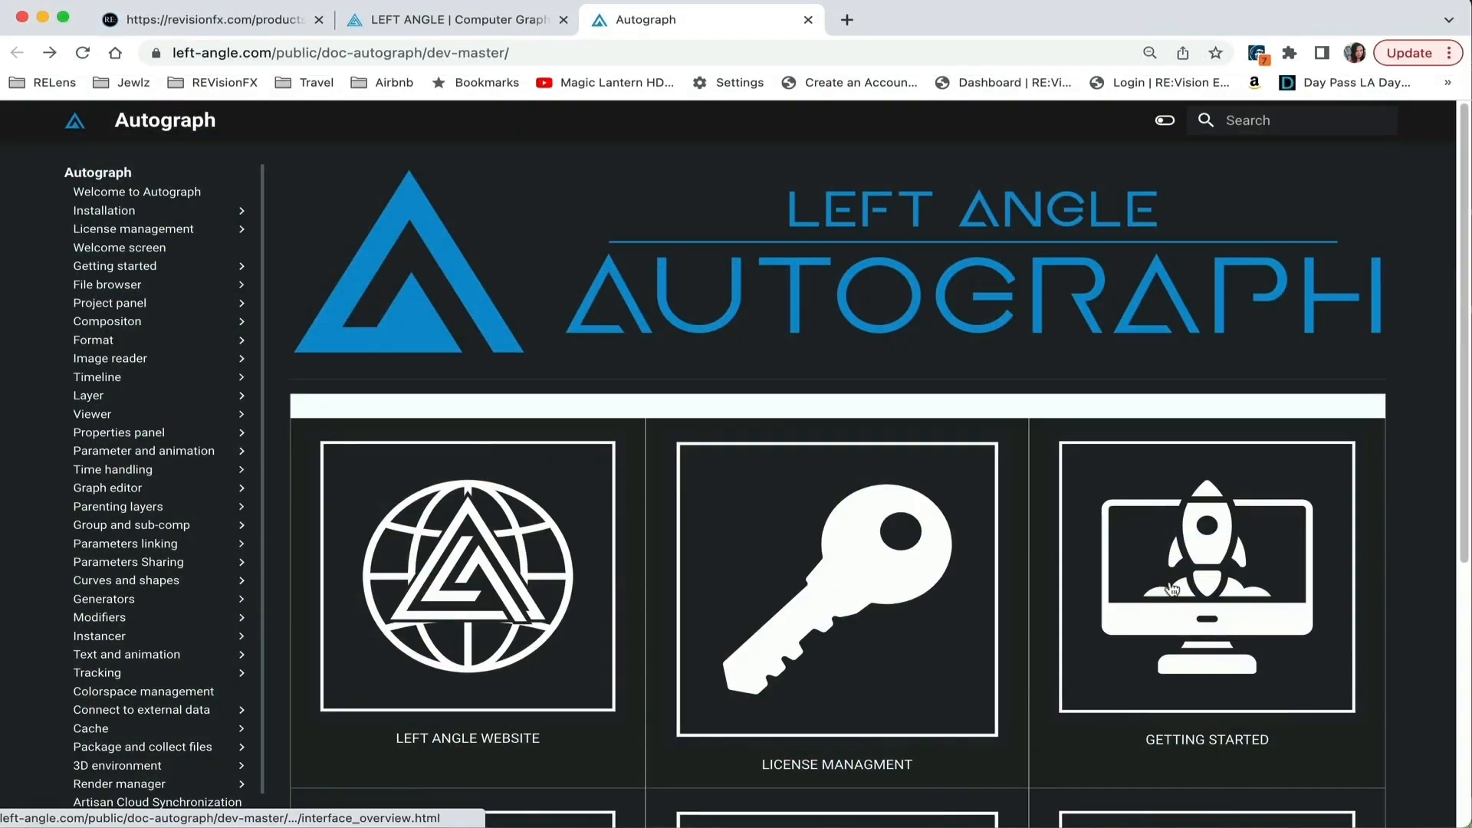
left_click(1171, 588)
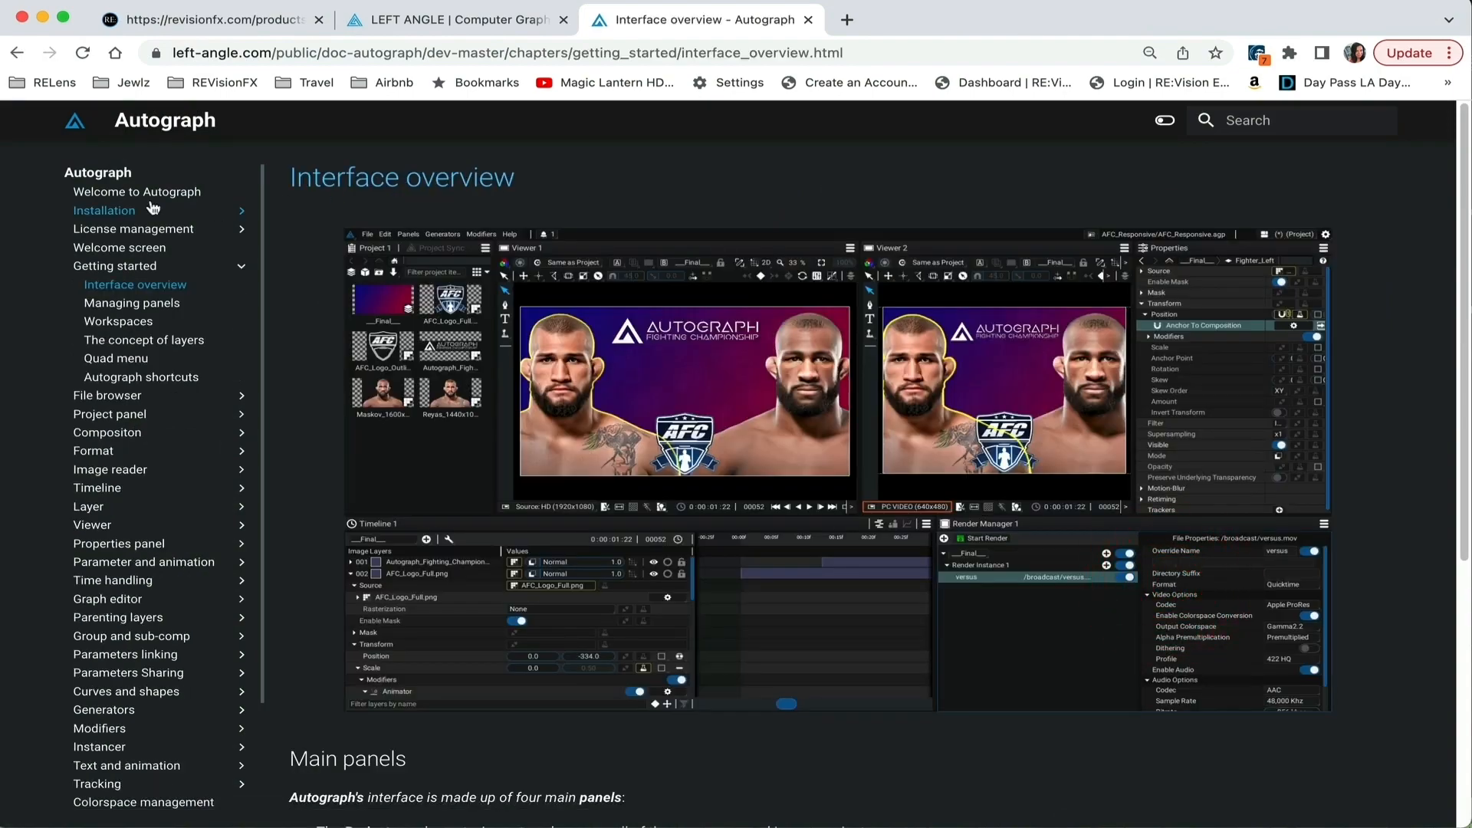
scroll(844, 460, "down", 8)
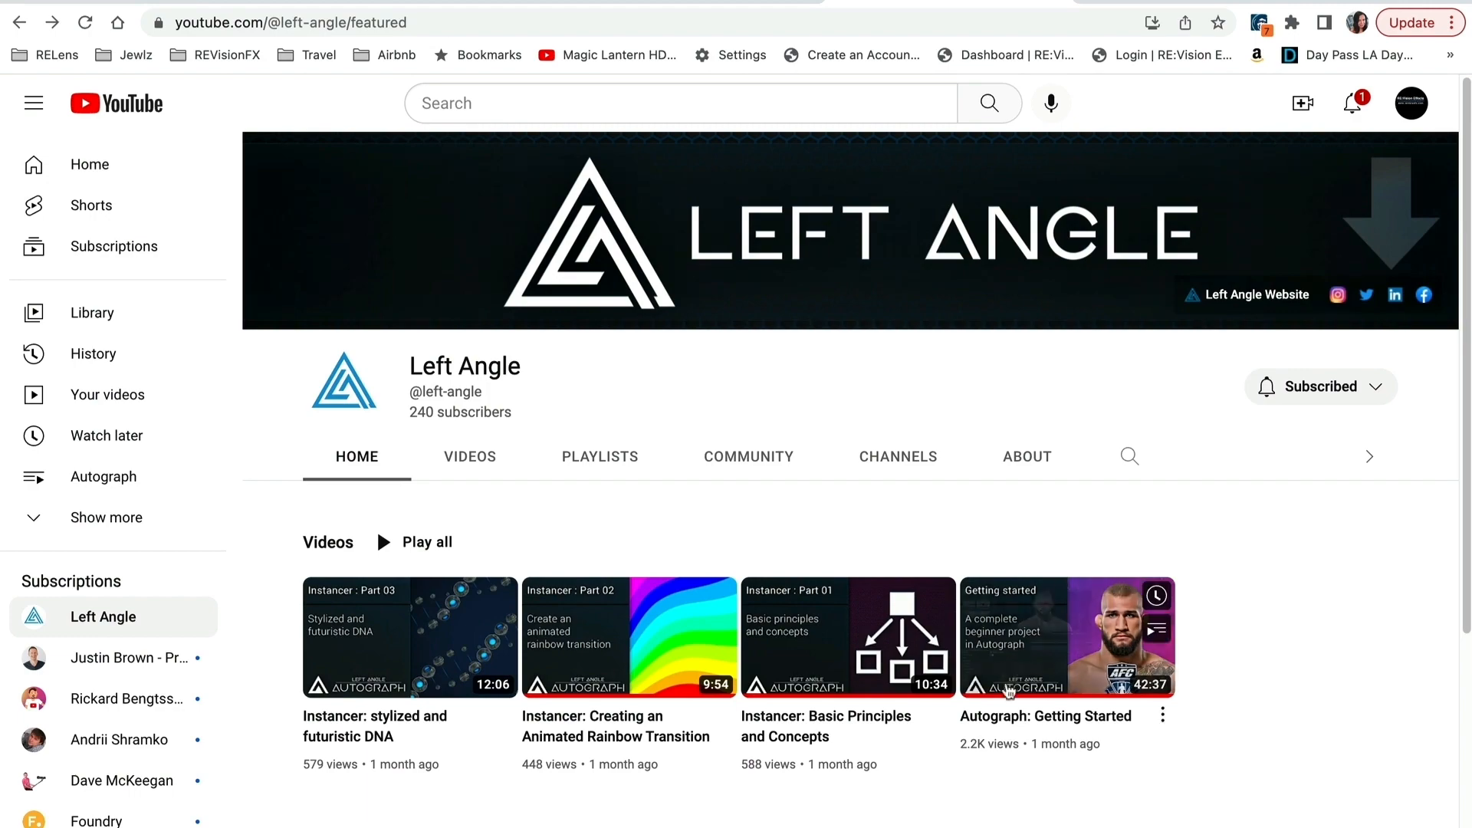
Open the revisionfx YouTube channel's Autograph playlist in full and look through its tutorials.
left_click(1411, 107)
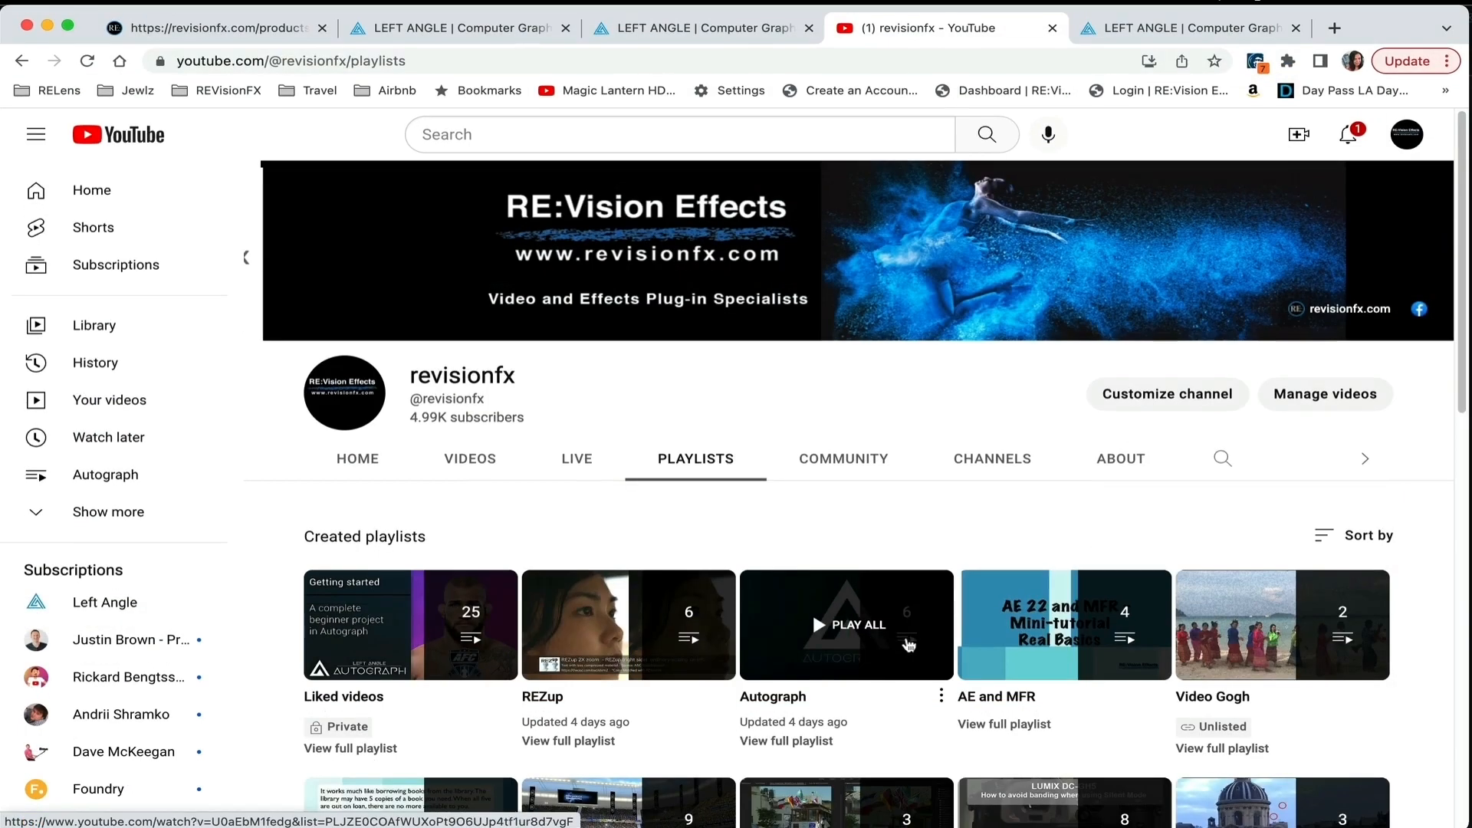
left_click(793, 741)
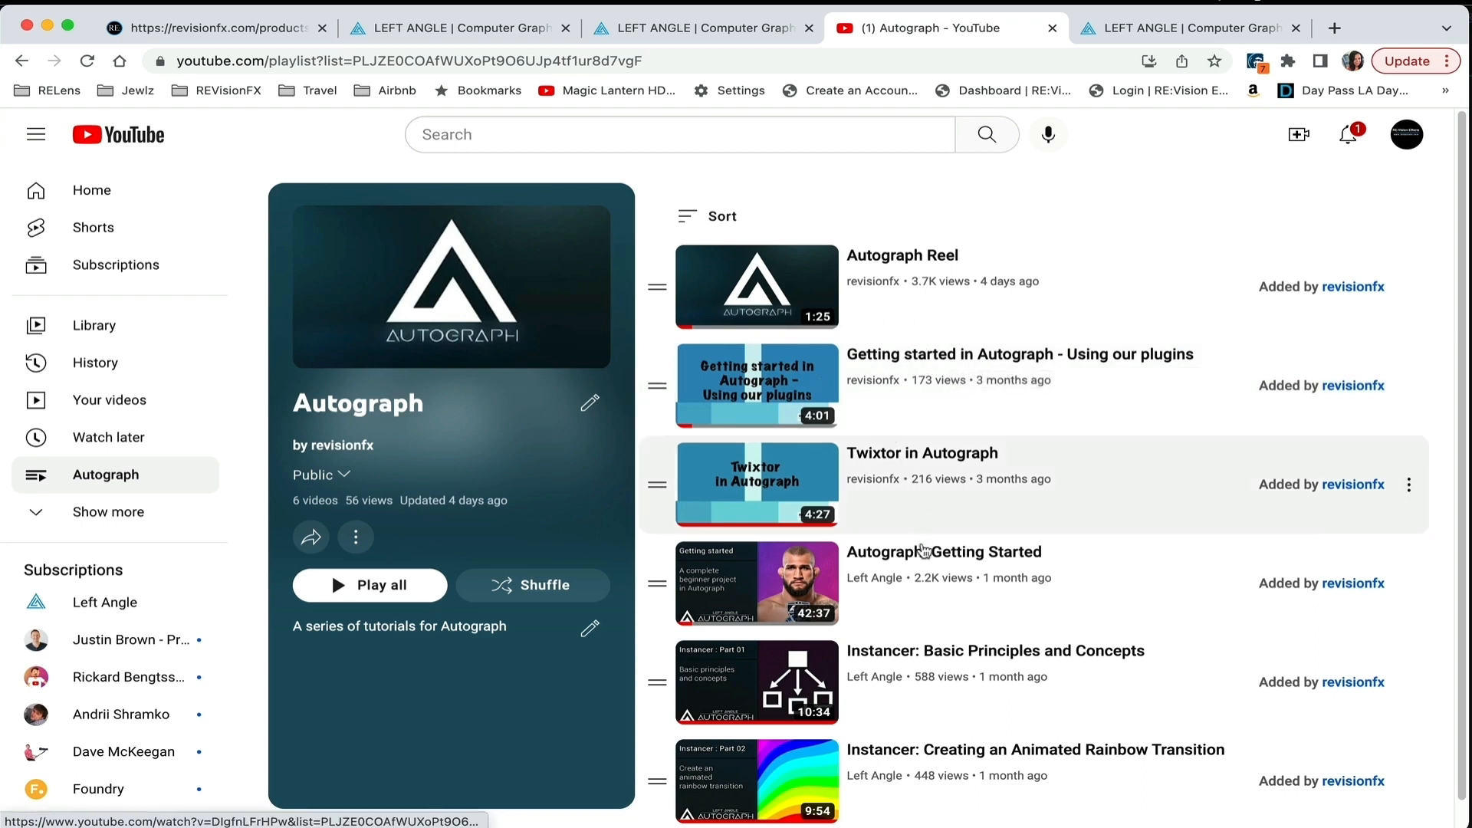
scroll(1057, 610, "down", 1)
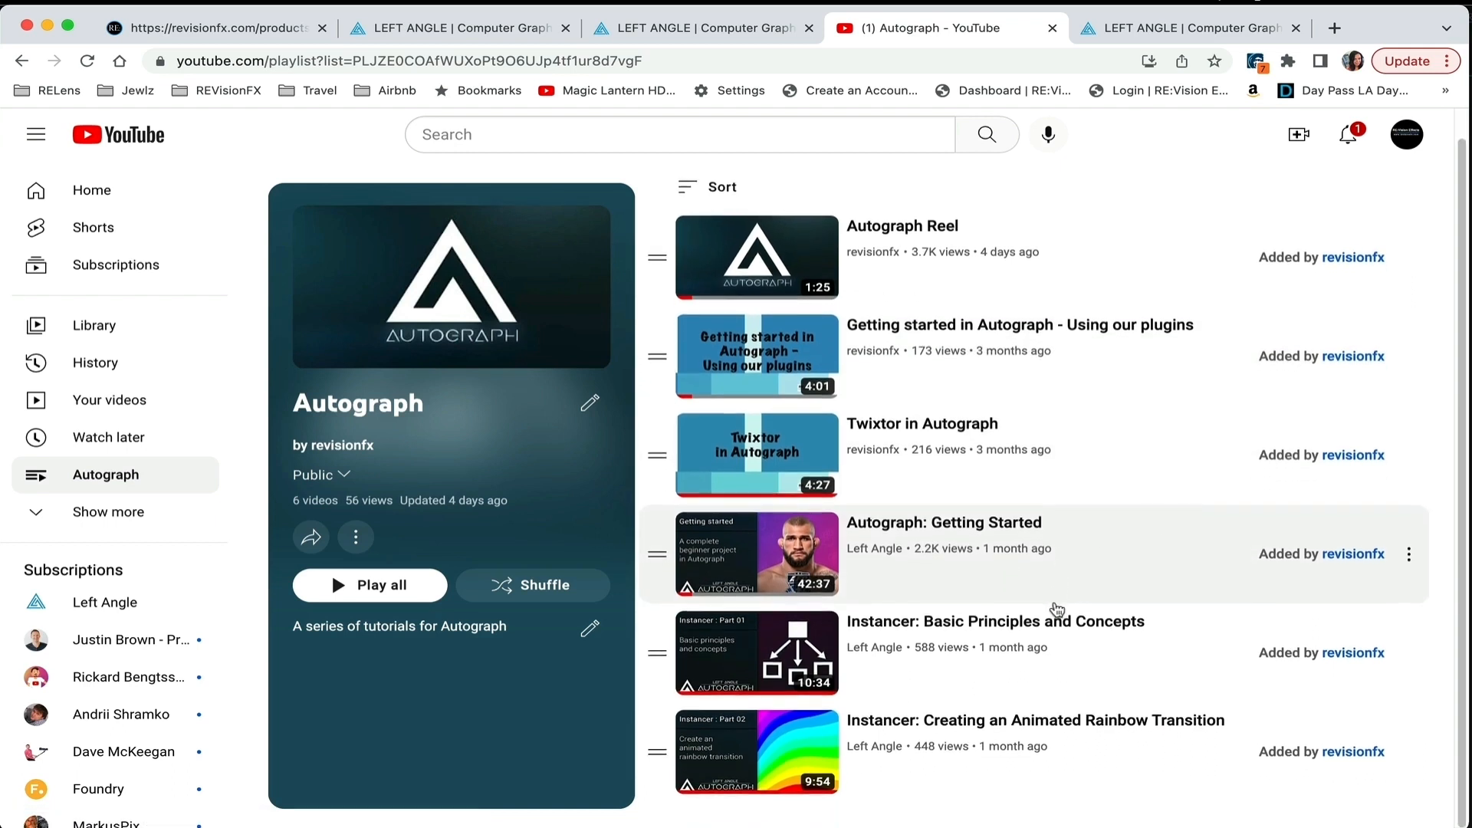